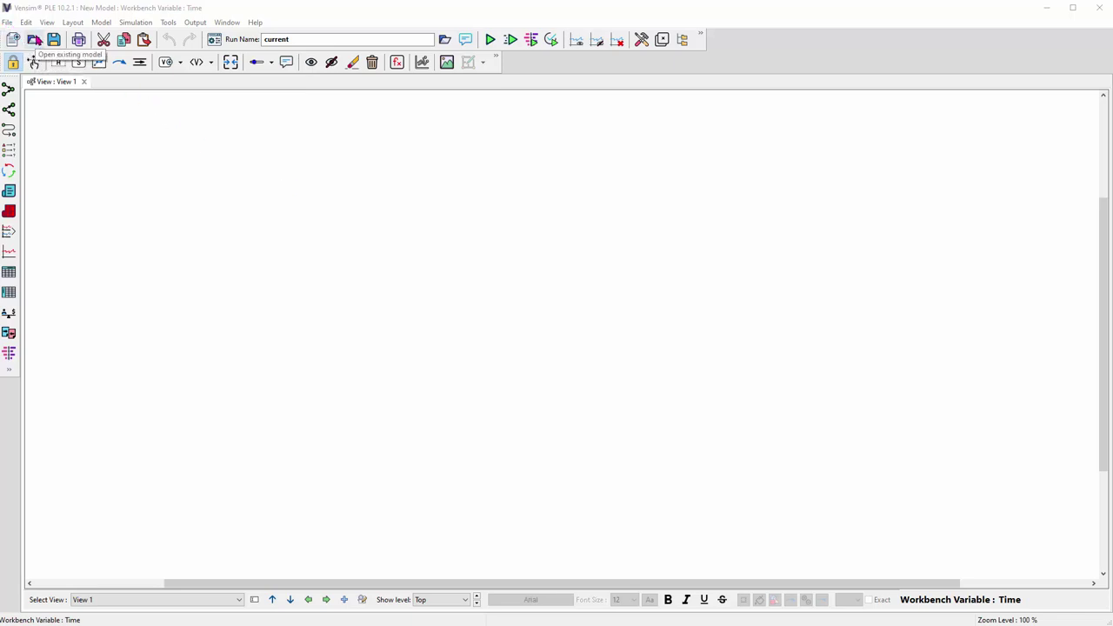
Step: Create a new model with Month as the time unit, running from 0 to 100 with a time step of 1
{"action": "left_click", "coordinate": [11, 24]}
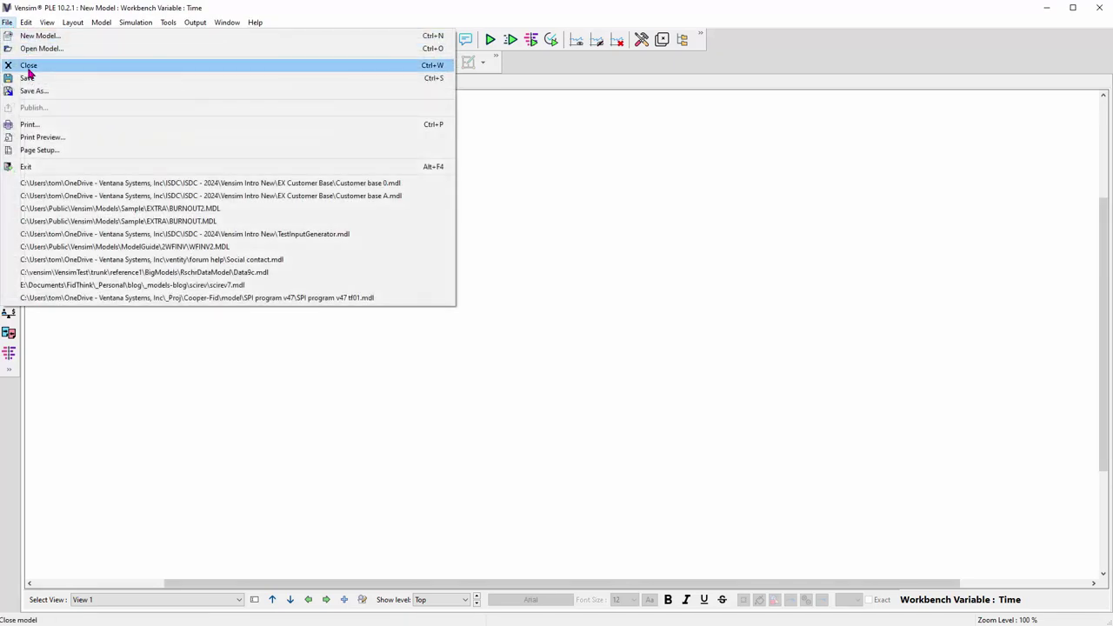
{"action": "left_click", "coordinate": [26, 66]}
{"action": "left_click", "coordinate": [8, 22]}
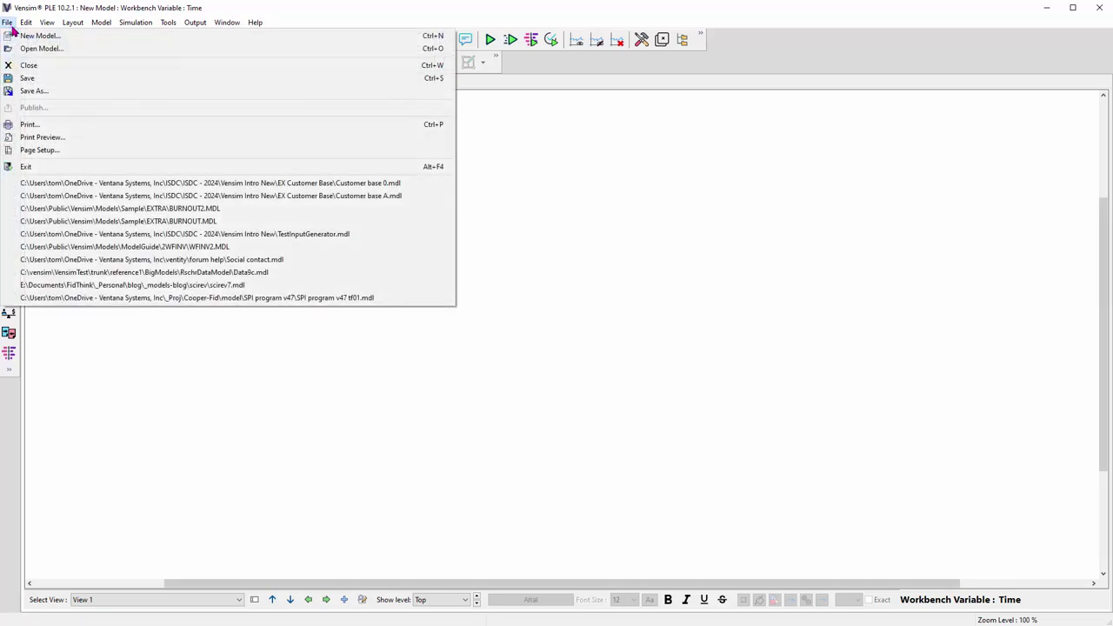
{"action": "left_click", "coordinate": [35, 36]}
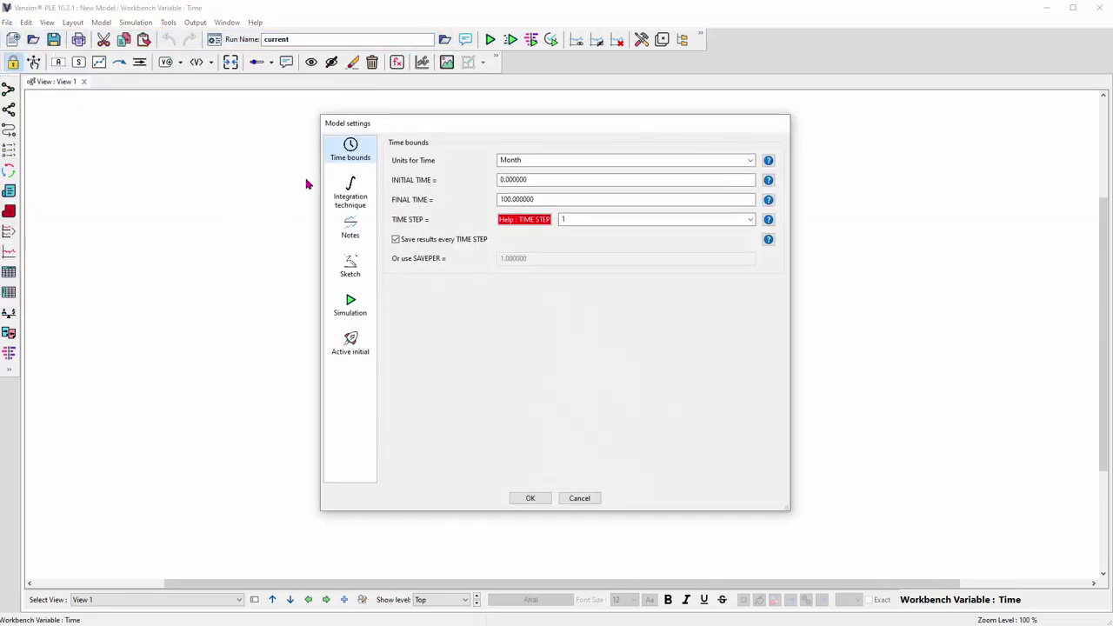
{"action": "left_click_drag", "start_coordinate": [390, 129], "coordinate": [217, 153]}
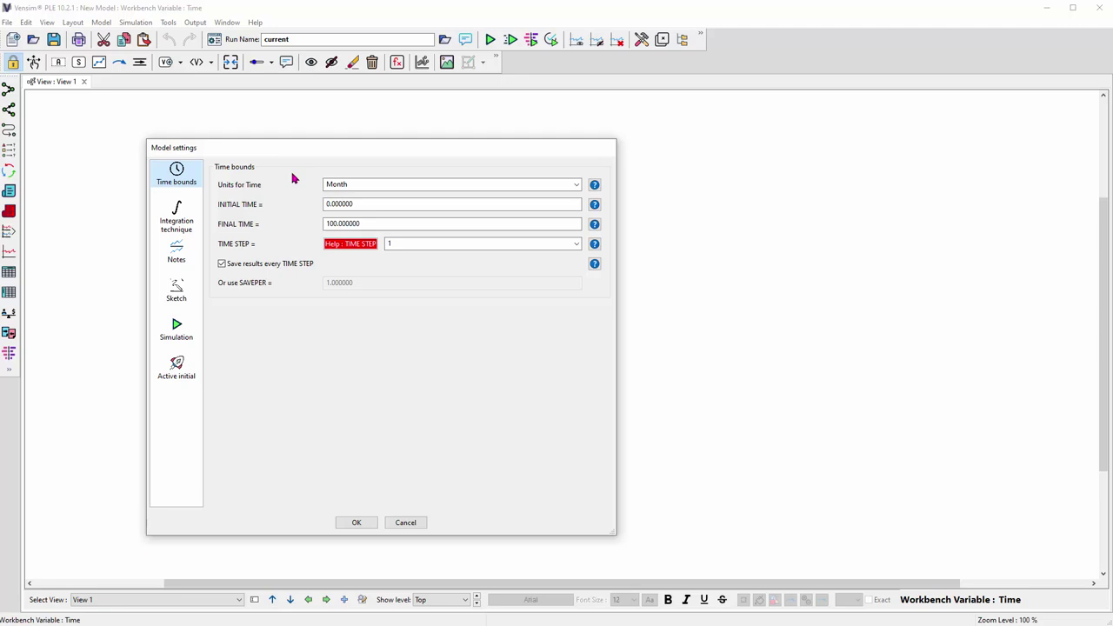
{"action": "left_click", "coordinate": [362, 183]}
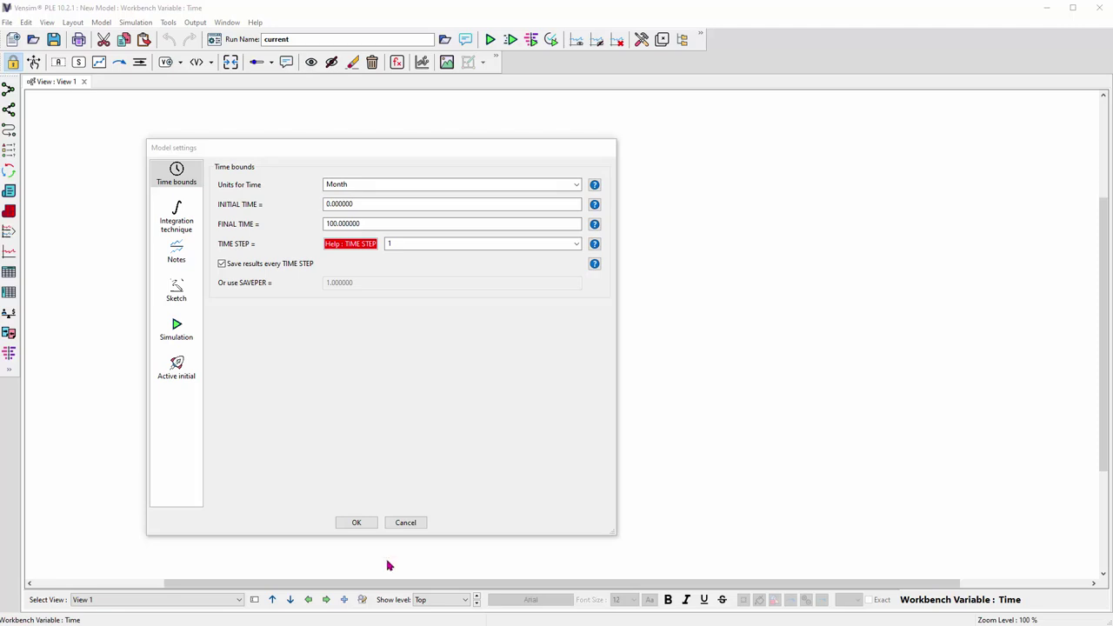
{"action": "left_click", "coordinate": [357, 525]}
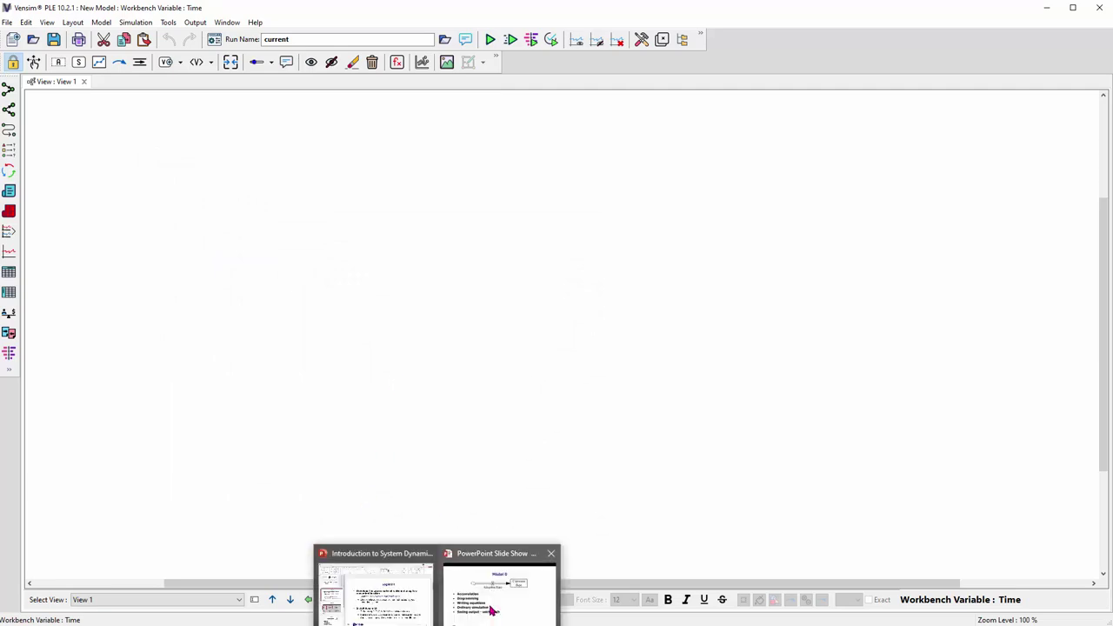
Step: Review the Model 0 slide in PowerPoint, and back in Vensim add a stock named Customer Base to the sketch
{"action": "left_click", "coordinate": [491, 609]}
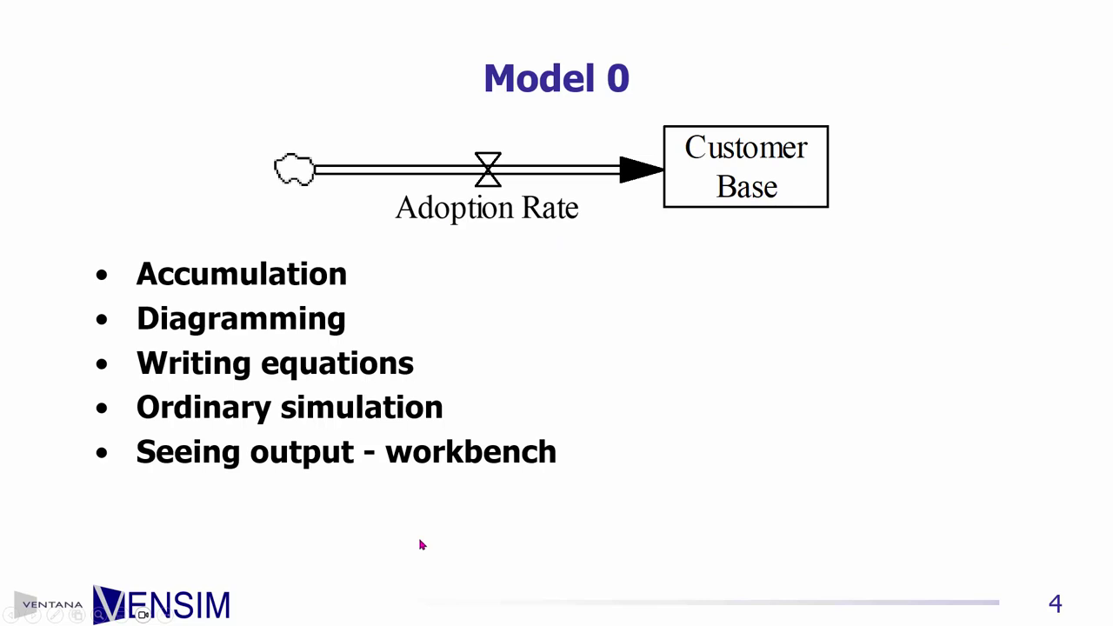
{"action": "key", "text": "alt+Tab"}
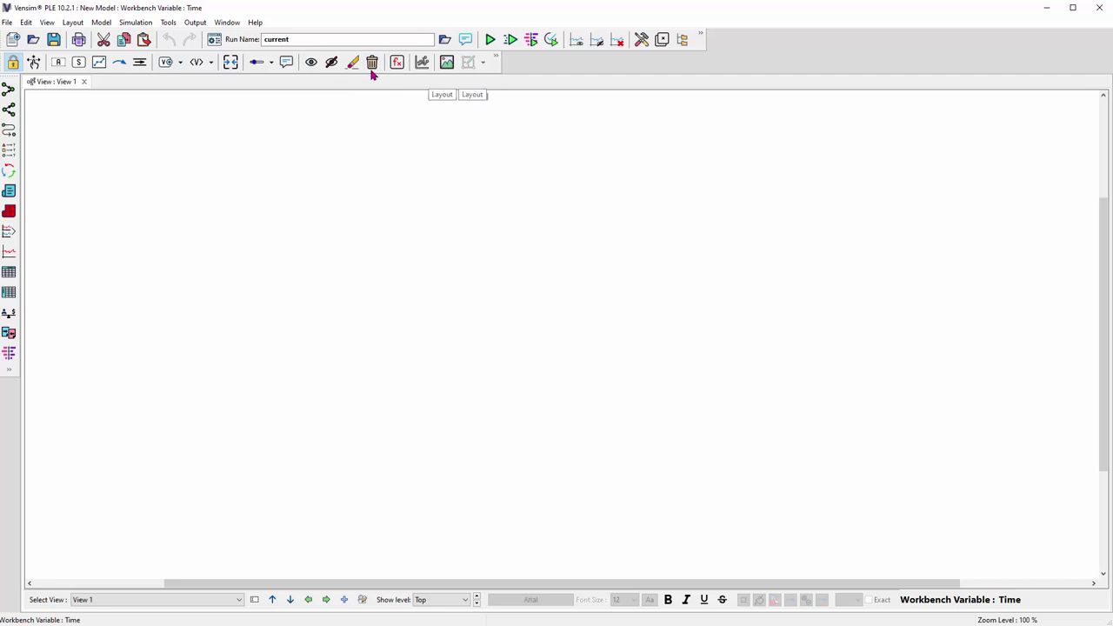
{"action": "left_click", "coordinate": [77, 65]}
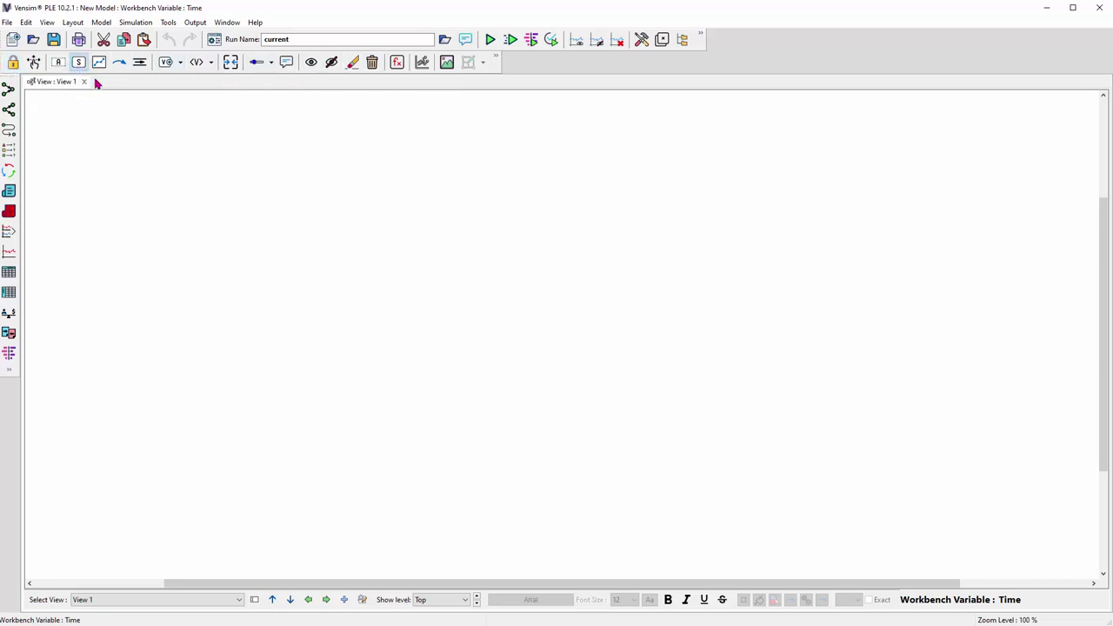
{"action": "left_click", "coordinate": [403, 301]}
{"action": "type", "text": "Customer Base"}
{"action": "key", "text": "Return"}
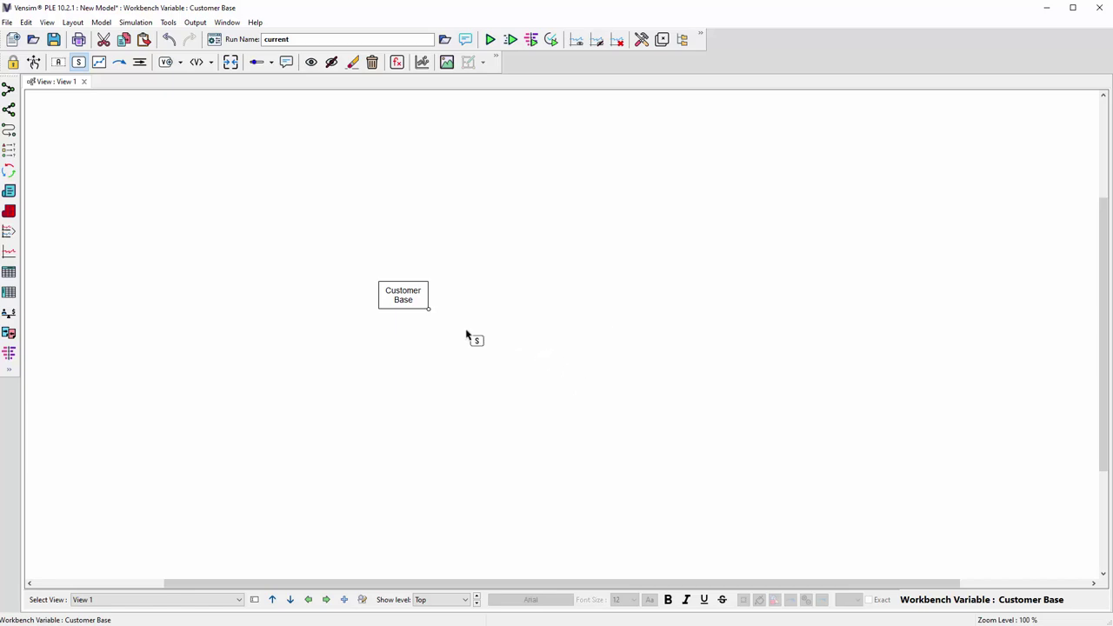
Step: Draw a flow from a source cloud left of the Customer Base stock into the stock
{"action": "left_click", "coordinate": [140, 66]}
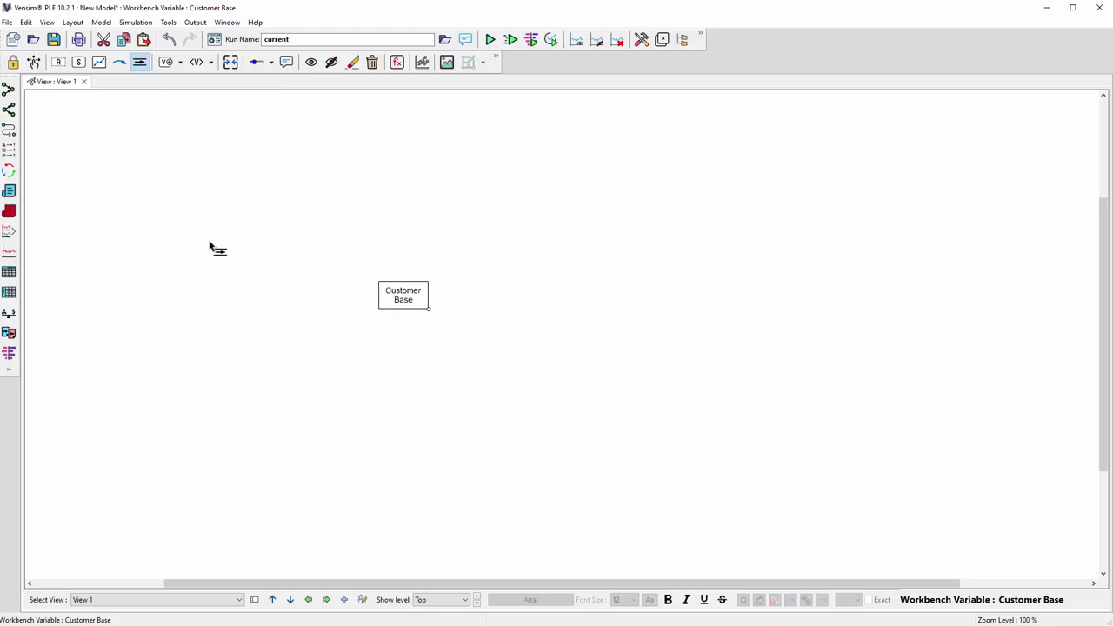
{"action": "left_click", "coordinate": [268, 296]}
{"action": "left_click", "coordinate": [391, 300]}
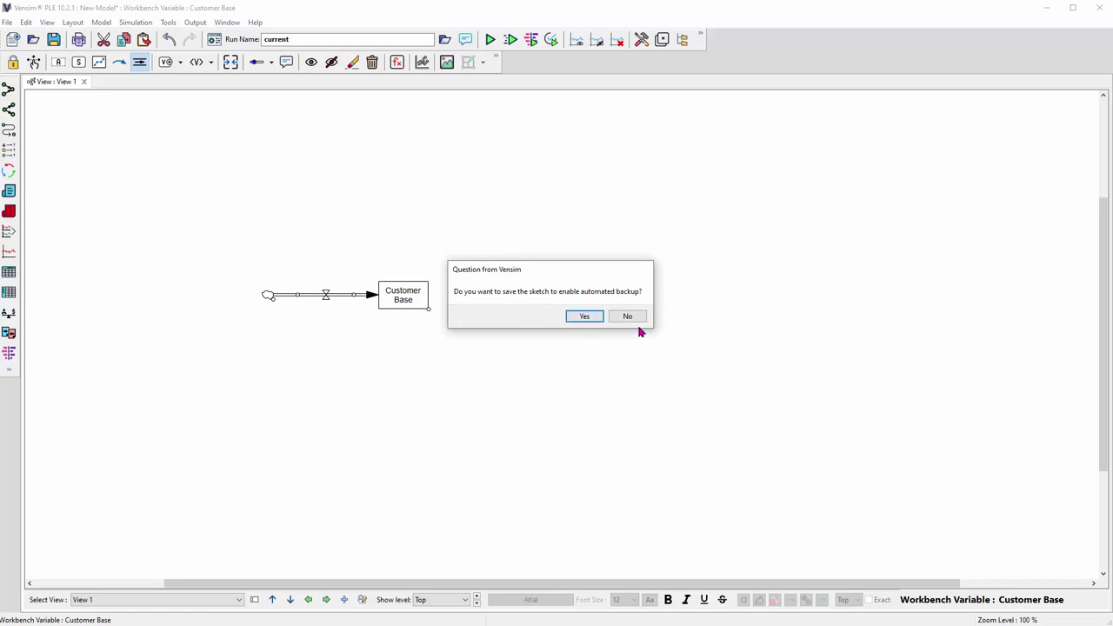
Step: Save the model as Customers 0 in the ISDC - 2024 folder to enable automated backup
{"action": "left_click", "coordinate": [586, 317]}
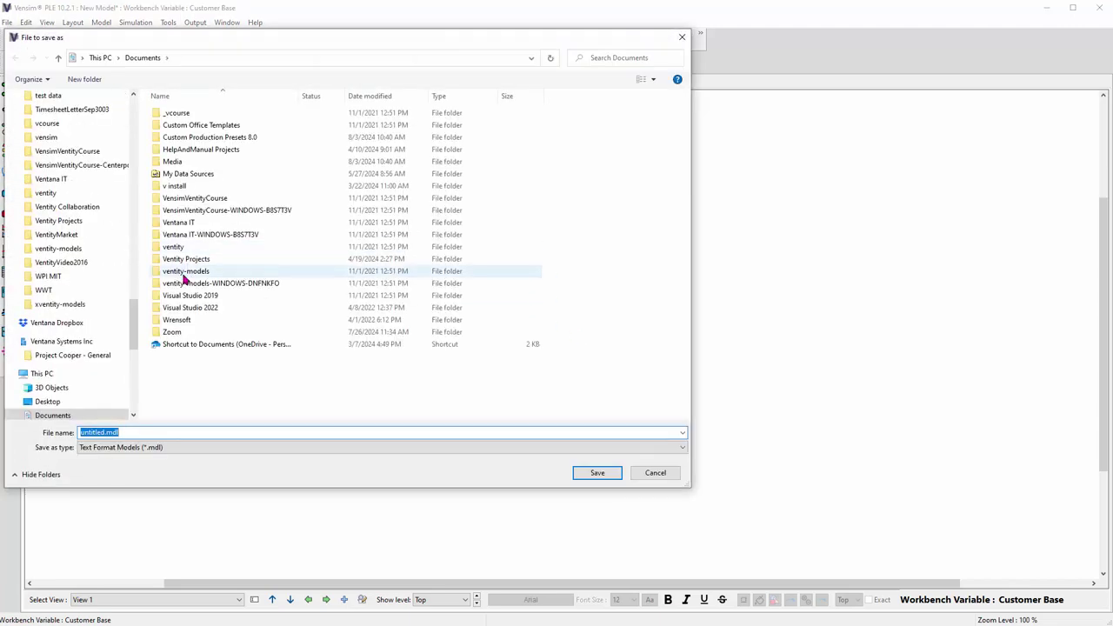
{"action": "left_click_drag", "start_coordinate": [133, 334], "coordinate": [133, 122]}
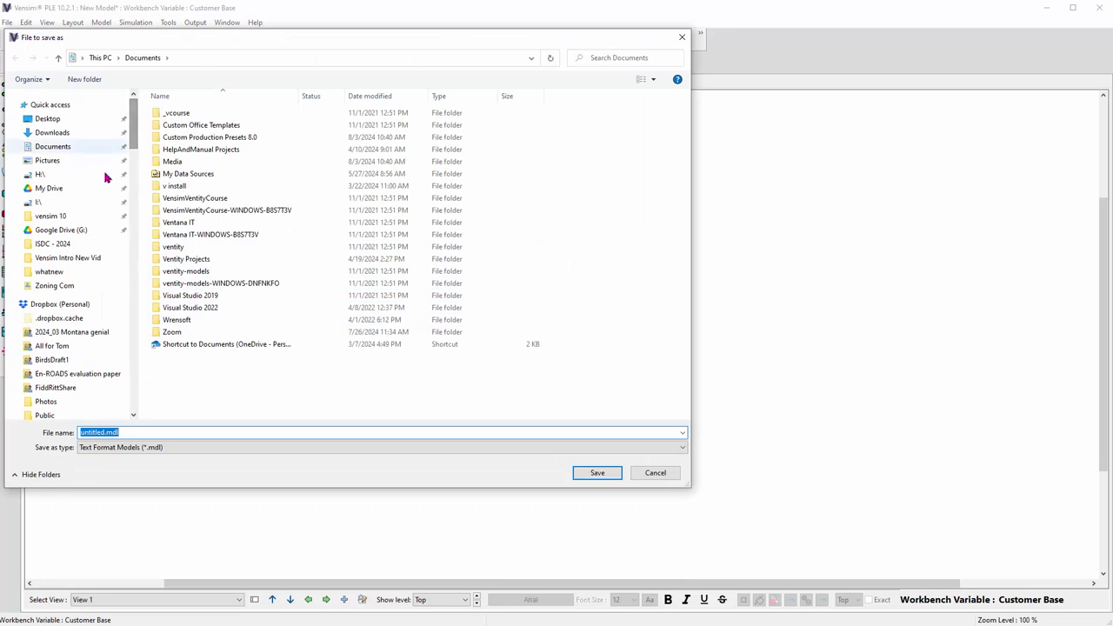
{"action": "left_click", "coordinate": [60, 246]}
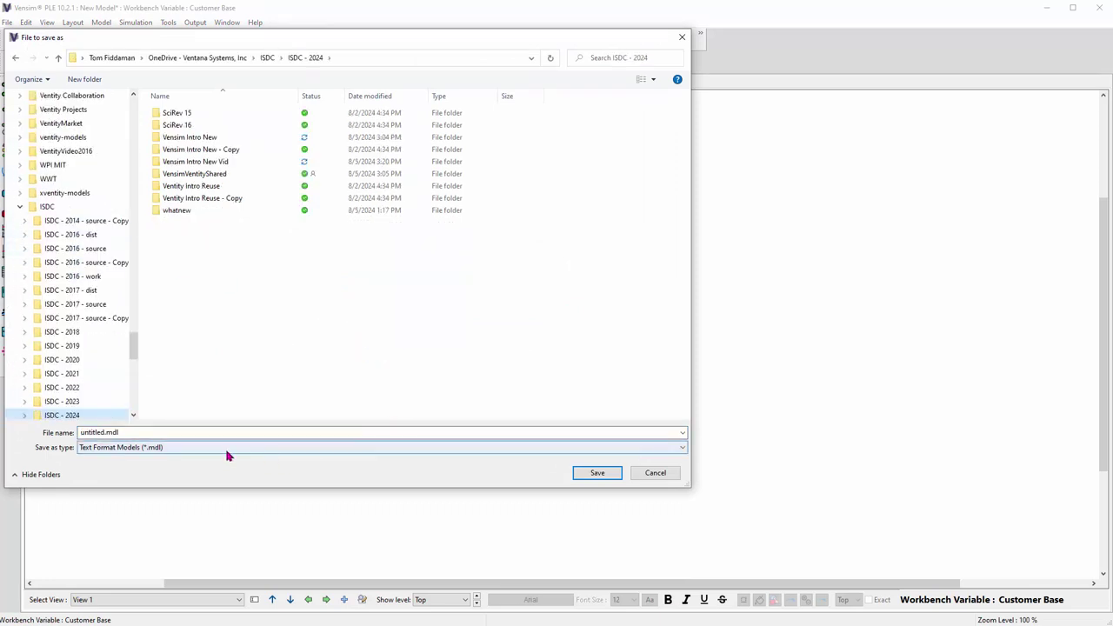
{"action": "double_click", "coordinate": [91, 433]}
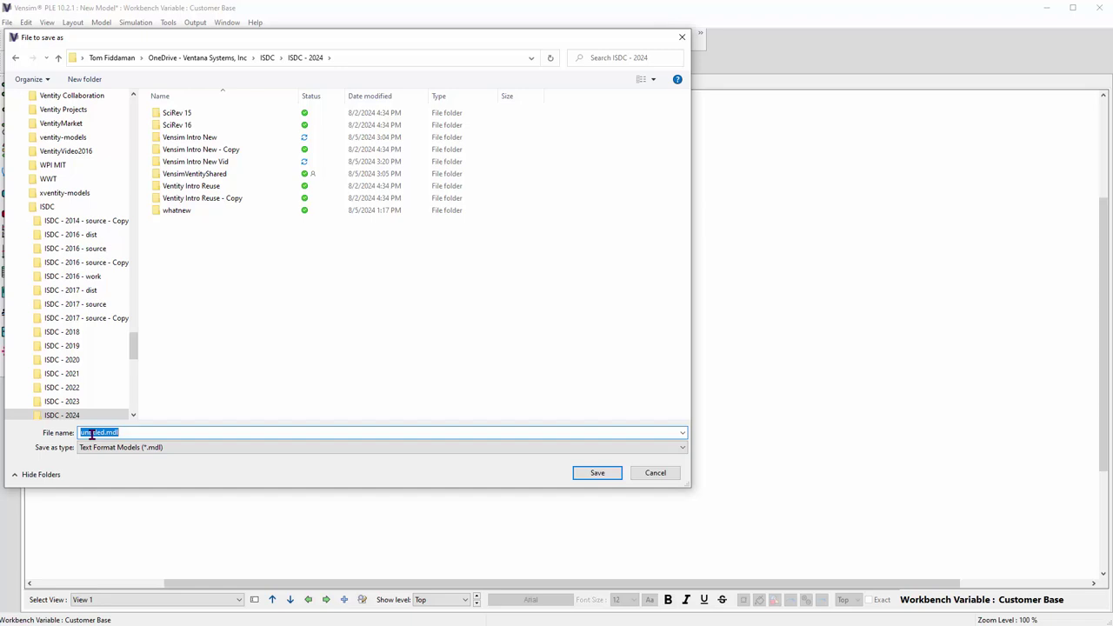
{"action": "type", "text": "Customers 0"}
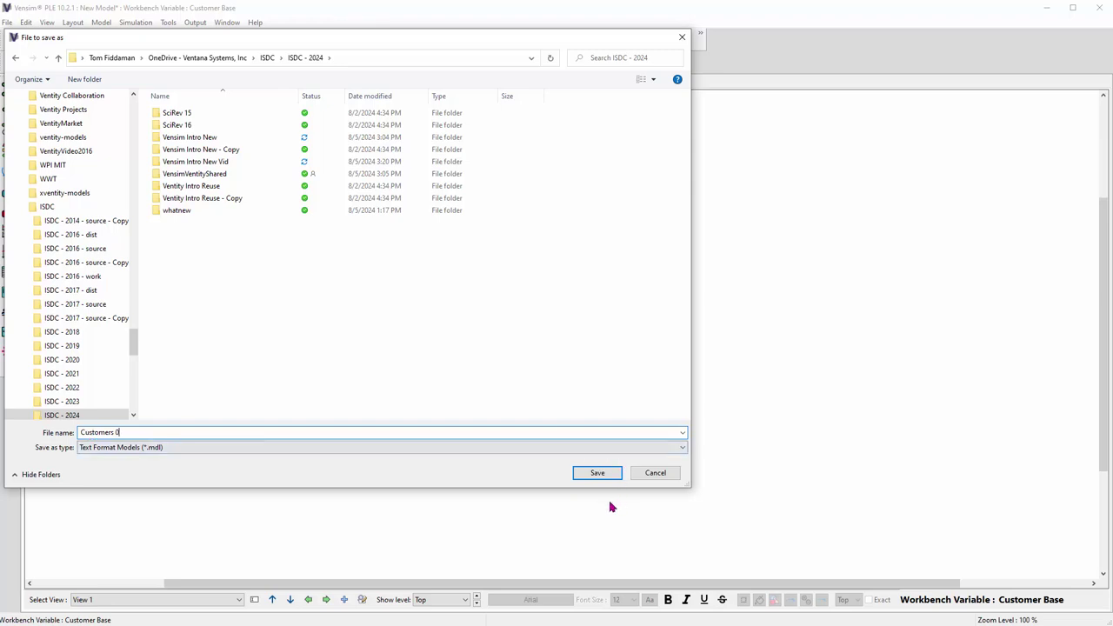
{"action": "left_click", "coordinate": [599, 474]}
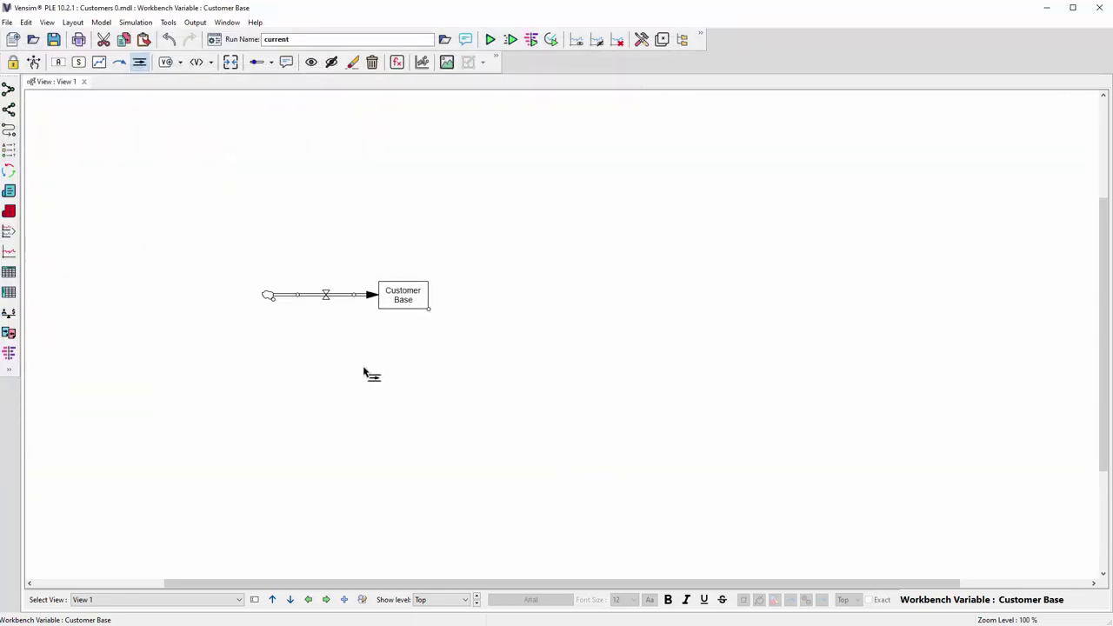
Step: Undo adding the unnamed valve and redraw the flow from the existing cloud into Customer Base
{"action": "left_click", "coordinate": [27, 23]}
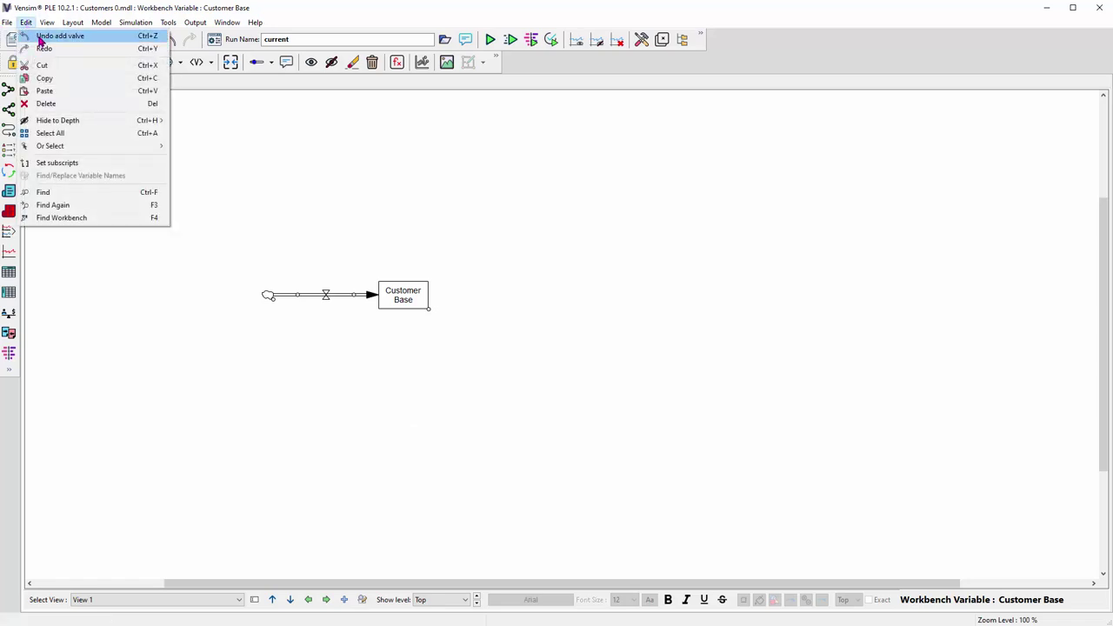
{"action": "left_click", "coordinate": [39, 37]}
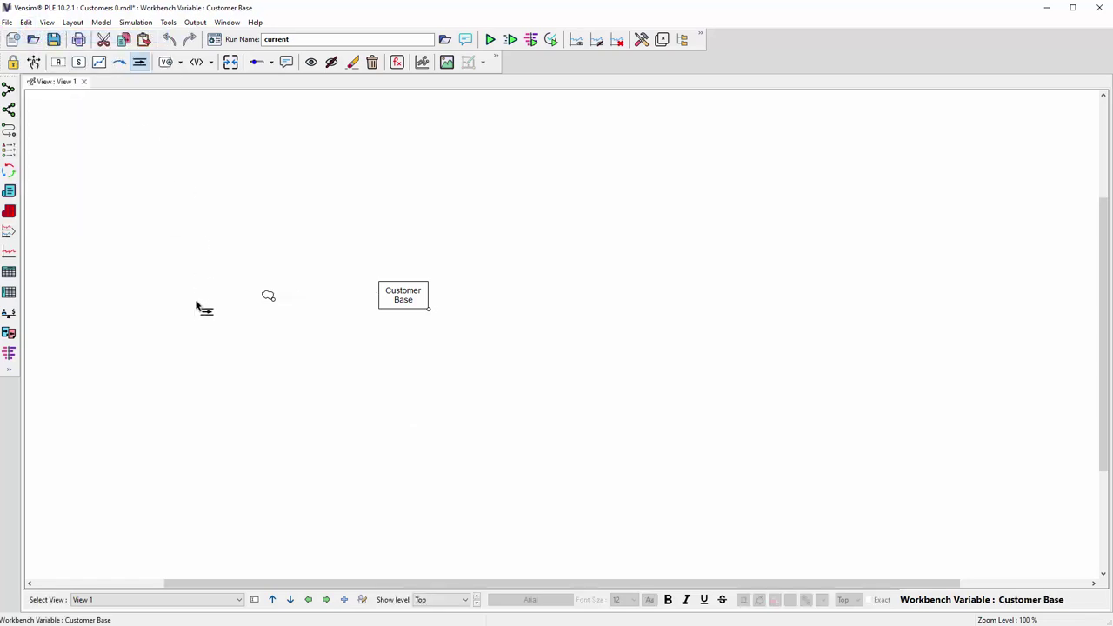
{"action": "left_click", "coordinate": [268, 297]}
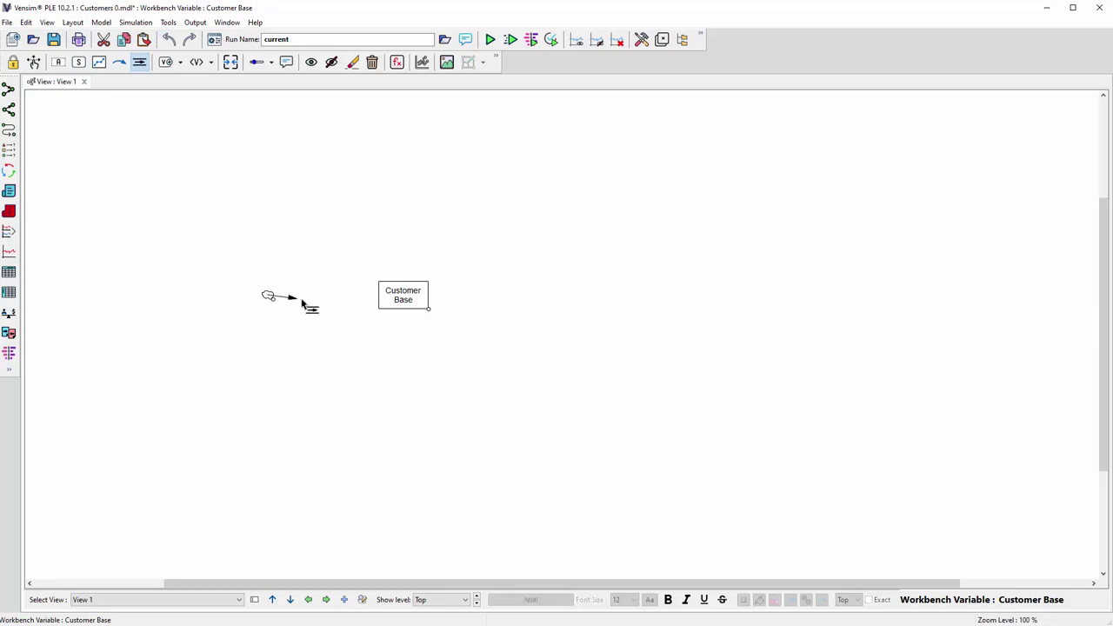
{"action": "left_click", "coordinate": [398, 301]}
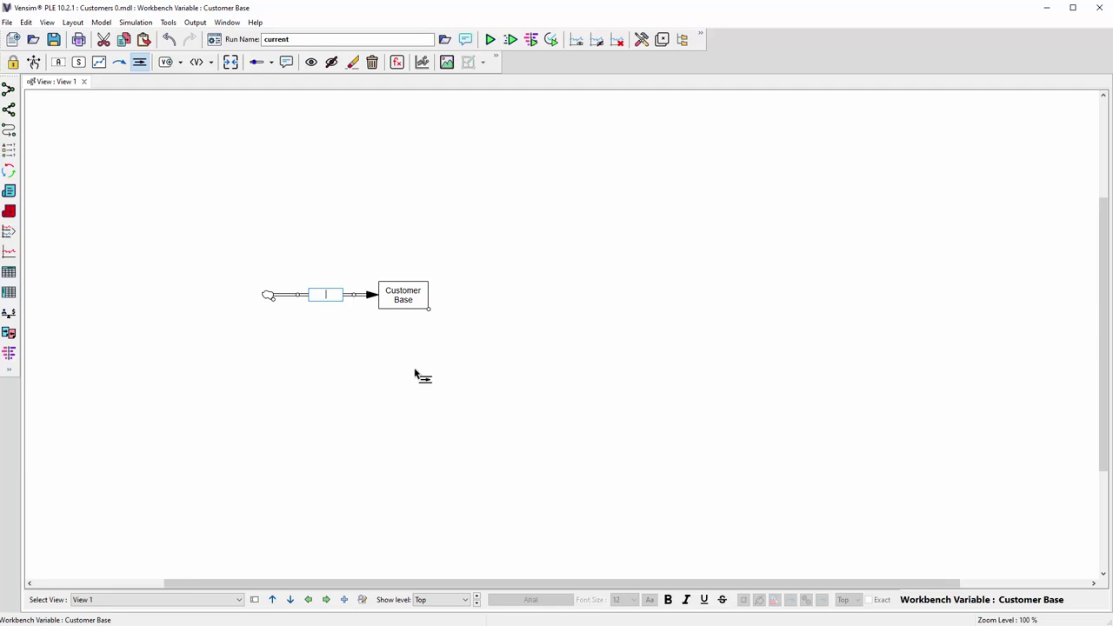
Step: Name the new flow Adopting, replacing the first entry Adoption Rate
{"action": "type", "text": "Adoption"}
{"action": "type", "text": " Rate"}
{"action": "key", "text": "BackSpace"}
{"action": "key", "text": "BackSpace"}
{"action": "key", "text": "BackSpace"}
{"action": "key", "text": "BackSpace"}
{"action": "key", "text": "BackSpace"}
{"action": "key", "text": "BackSpace"}
{"action": "key", "text": "BackSpace"}
{"action": "key", "text": "BackSpace"}
{"action": "key", "text": "BackSpace"}
{"action": "key", "text": "BackSpace"}
{"action": "key", "text": "BackSpace"}
{"action": "key", "text": "BackSpace"}
{"action": "key", "text": "BackSpace"}
{"action": "type", "text": "Adopting"}
{"action": "key", "text": "Return"}
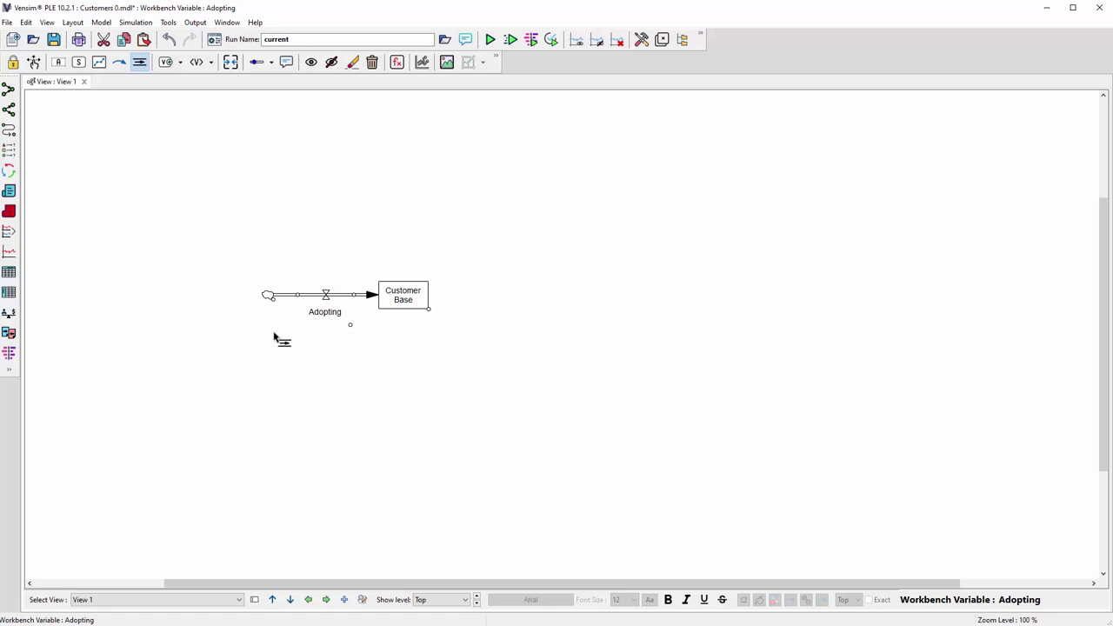
Step: Delete the Adopting flow and its source cloud from the sketch
{"action": "left_click", "coordinate": [372, 63]}
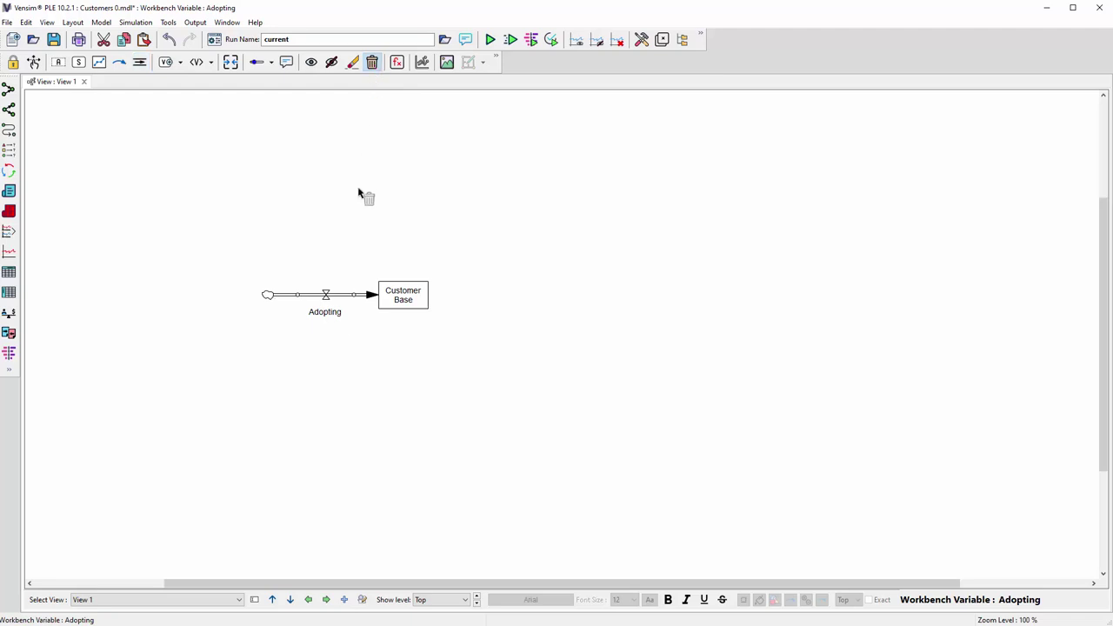
{"action": "left_click", "coordinate": [327, 315]}
{"action": "left_click", "coordinate": [270, 297]}
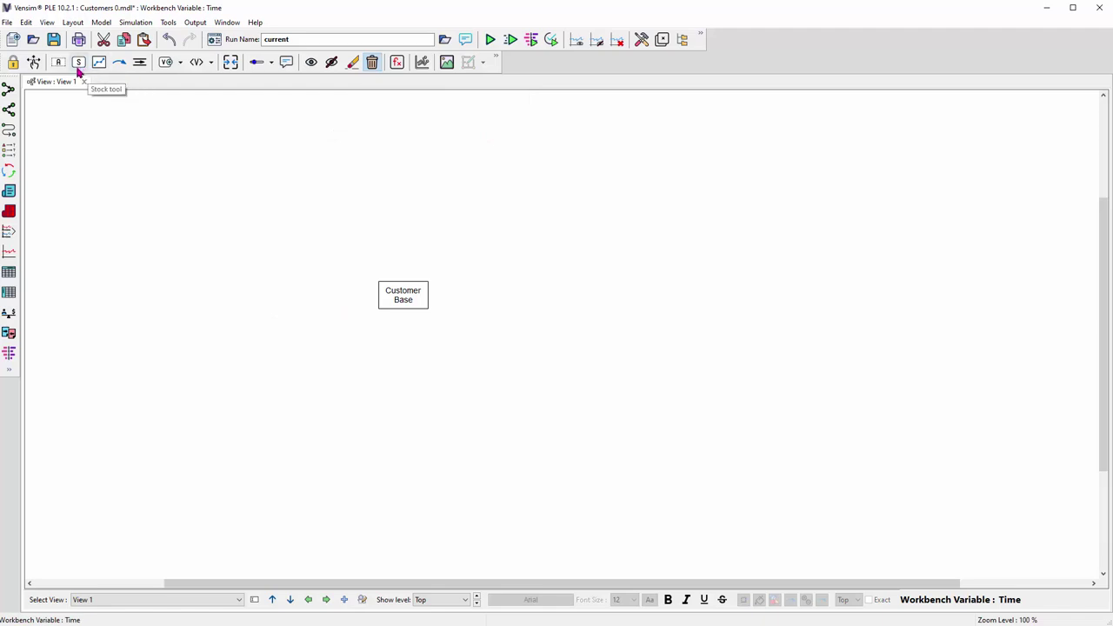
Step: Draw a flow from a new source cloud into the Customer Base stock and name it Adopting
{"action": "left_click", "coordinate": [139, 64]}
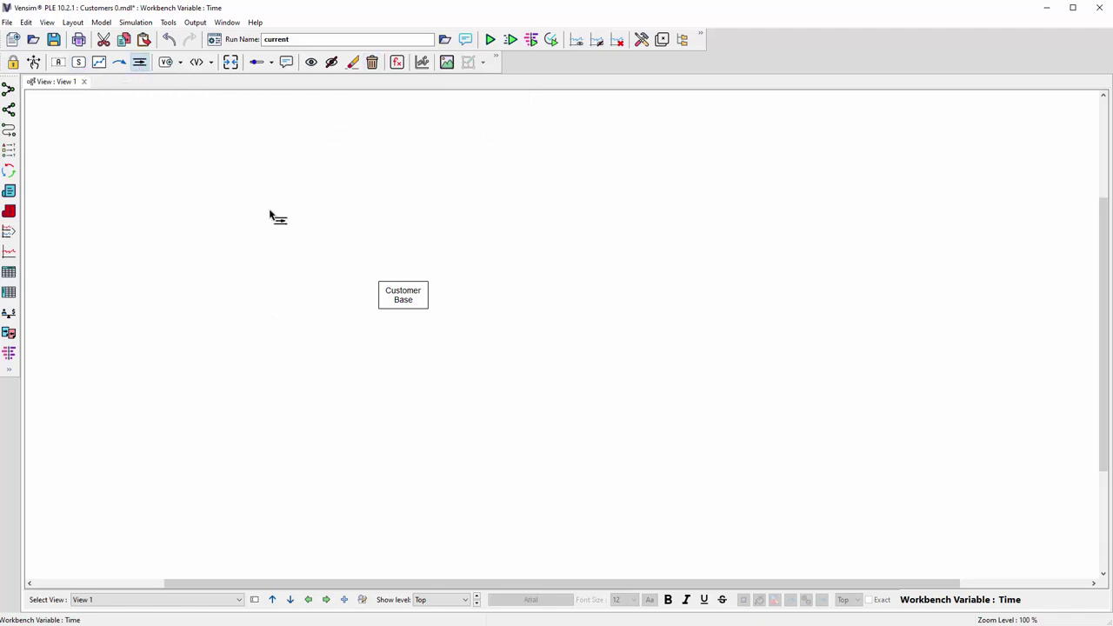
{"action": "left_click", "coordinate": [266, 298]}
{"action": "left_click", "coordinate": [402, 300]}
{"action": "type", "text": "Adopting"}
{"action": "key", "text": "Return"}
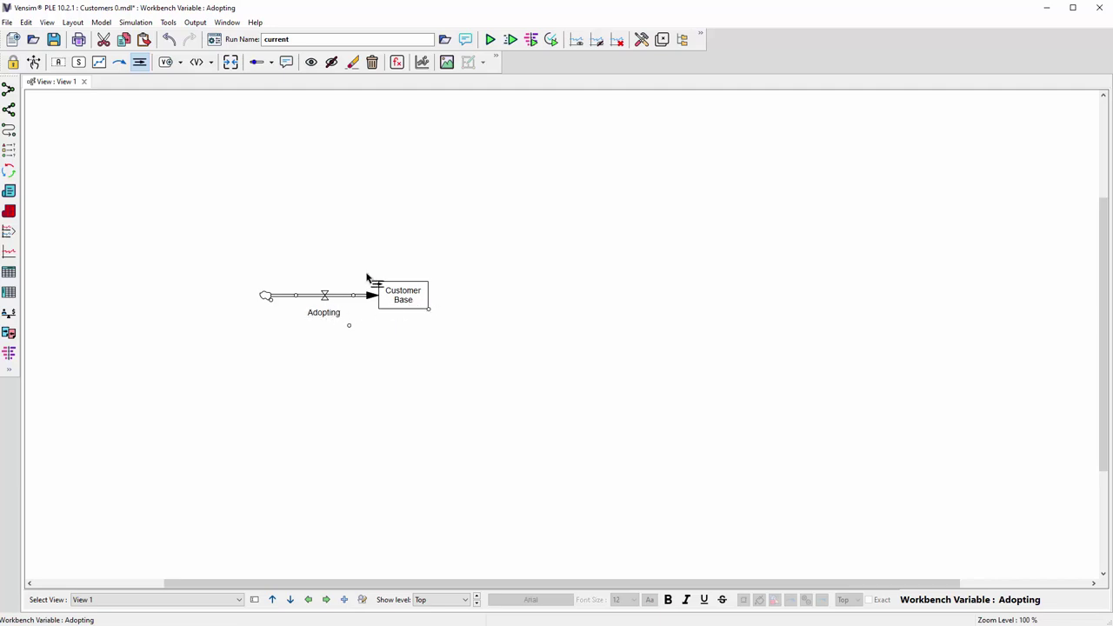
{"action": "left_click", "coordinate": [398, 69]}
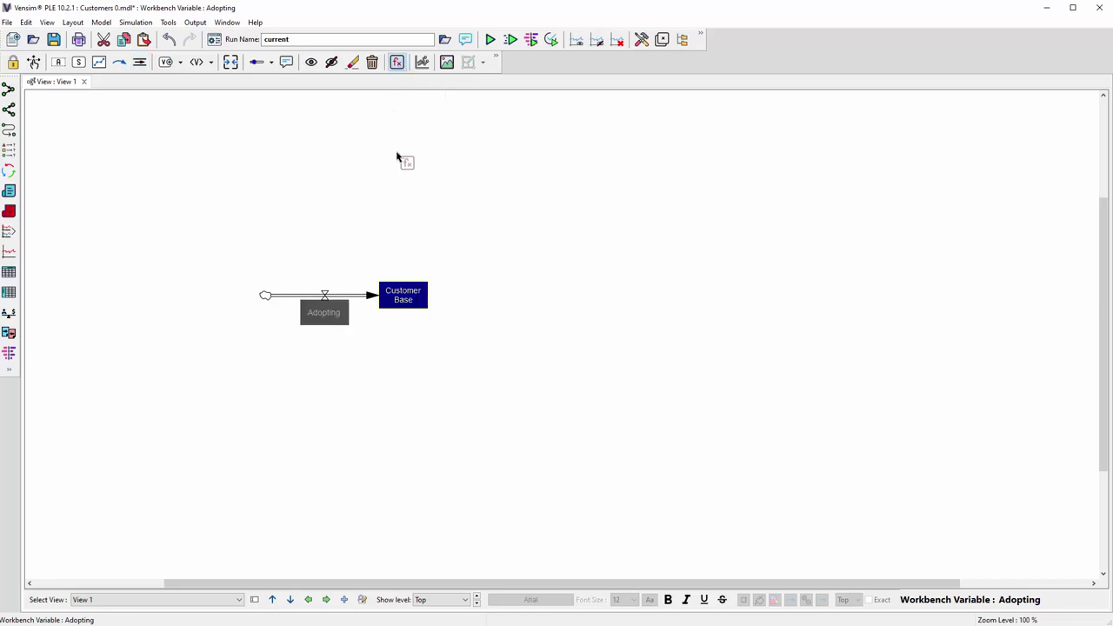
{"action": "left_click", "coordinate": [324, 315]}
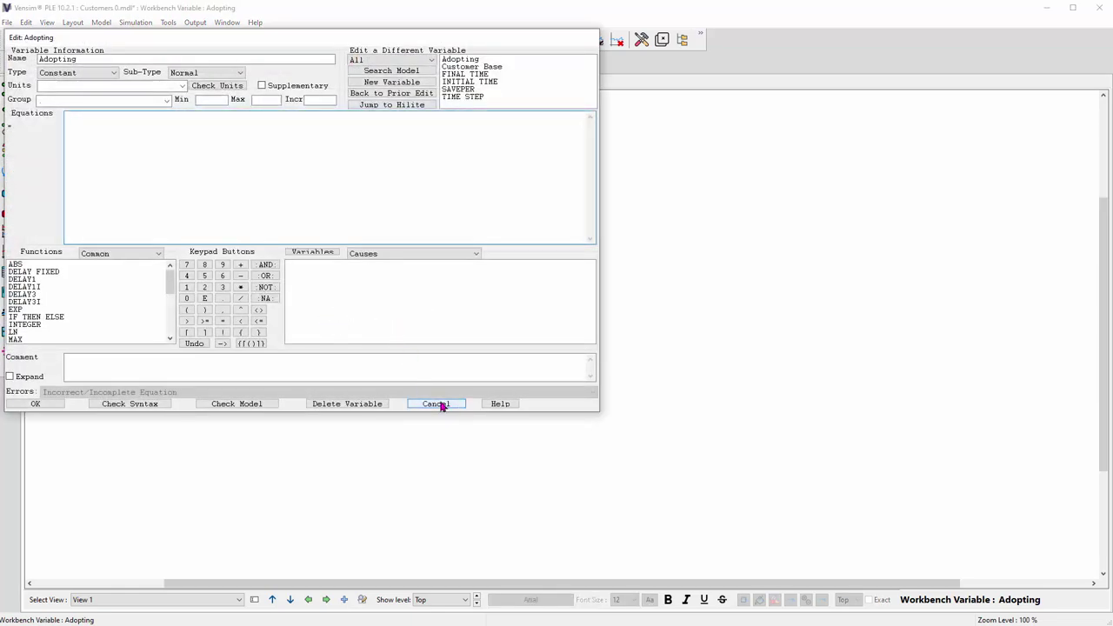
{"action": "left_click", "coordinate": [436, 404]}
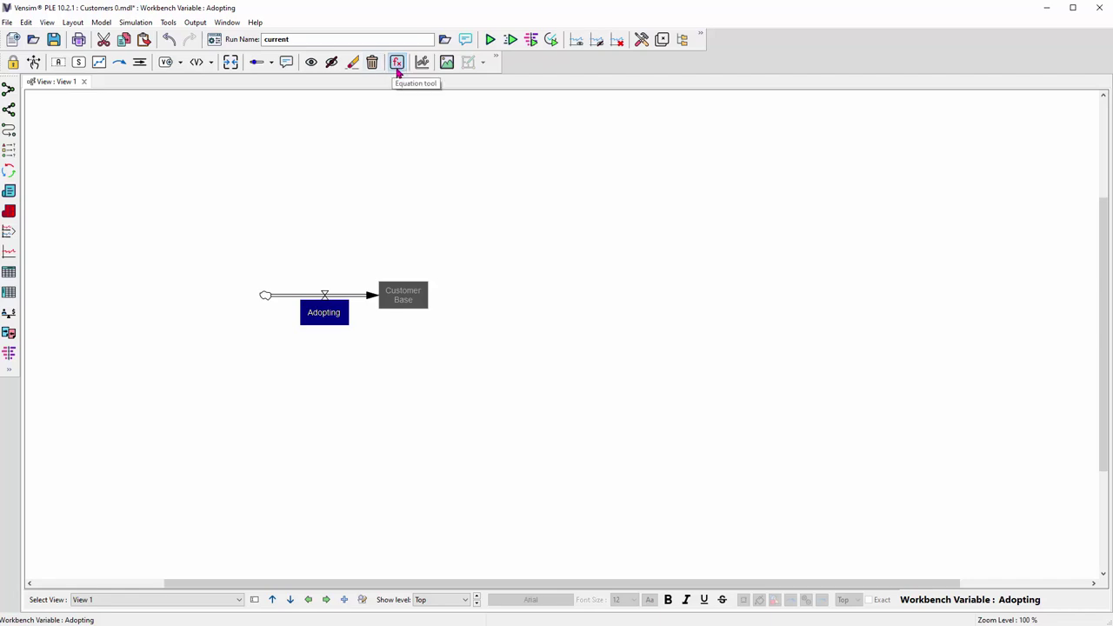
Step: Open the equation of the Adopting flow beside the diagram and set its units to people/month
{"action": "left_click", "coordinate": [398, 68]}
{"action": "left_click", "coordinate": [331, 320]}
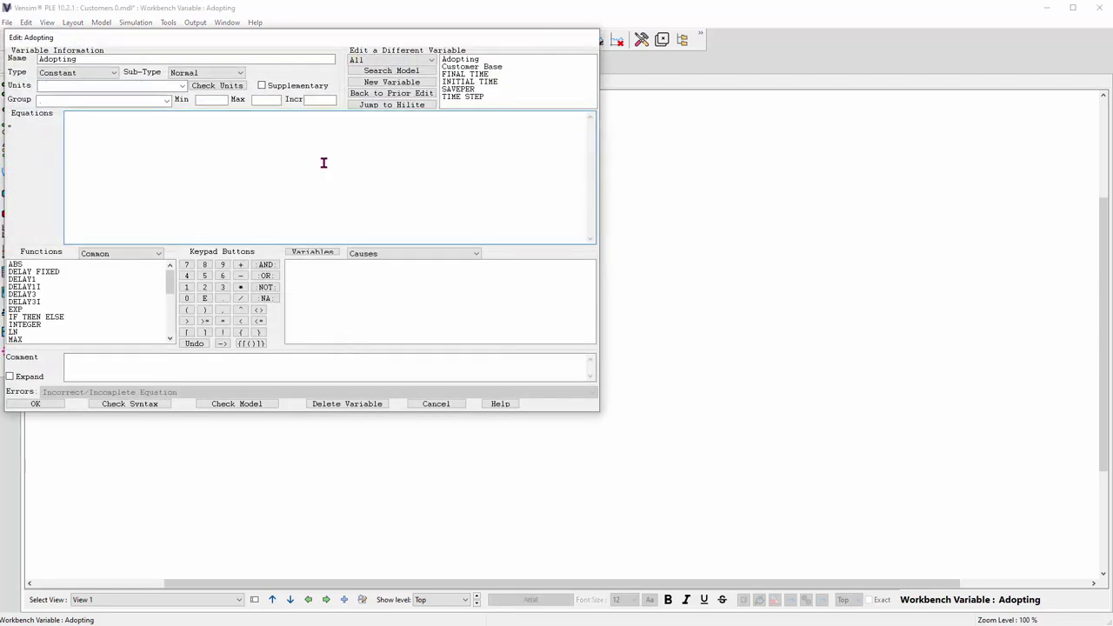
{"action": "left_click_drag", "start_coordinate": [262, 42], "coordinate": [704, 144]}
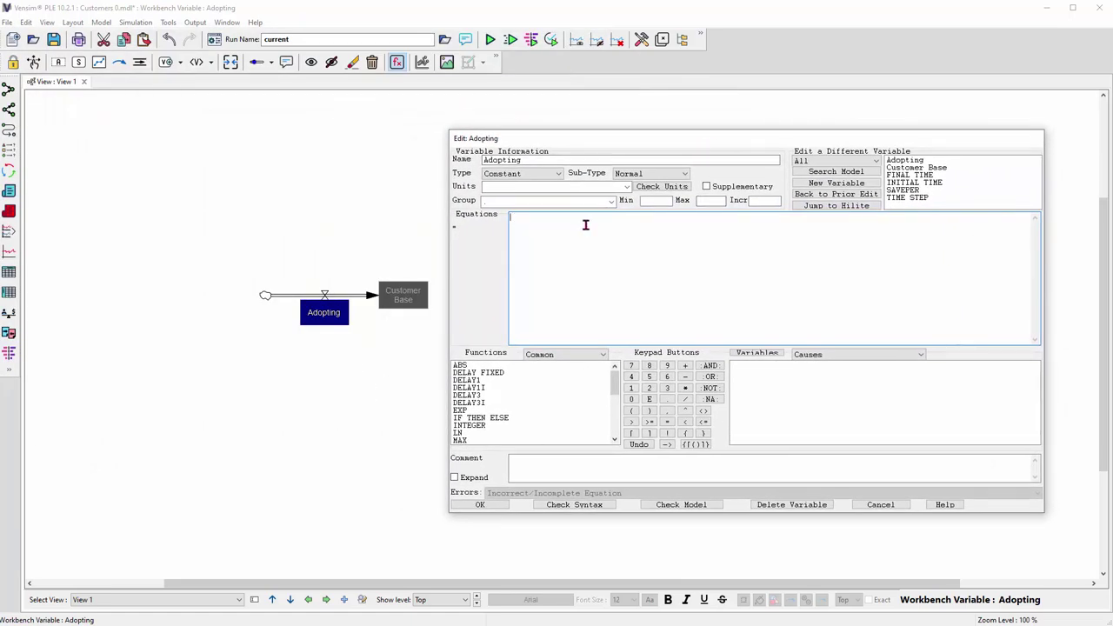
{"action": "left_click", "coordinate": [626, 187]}
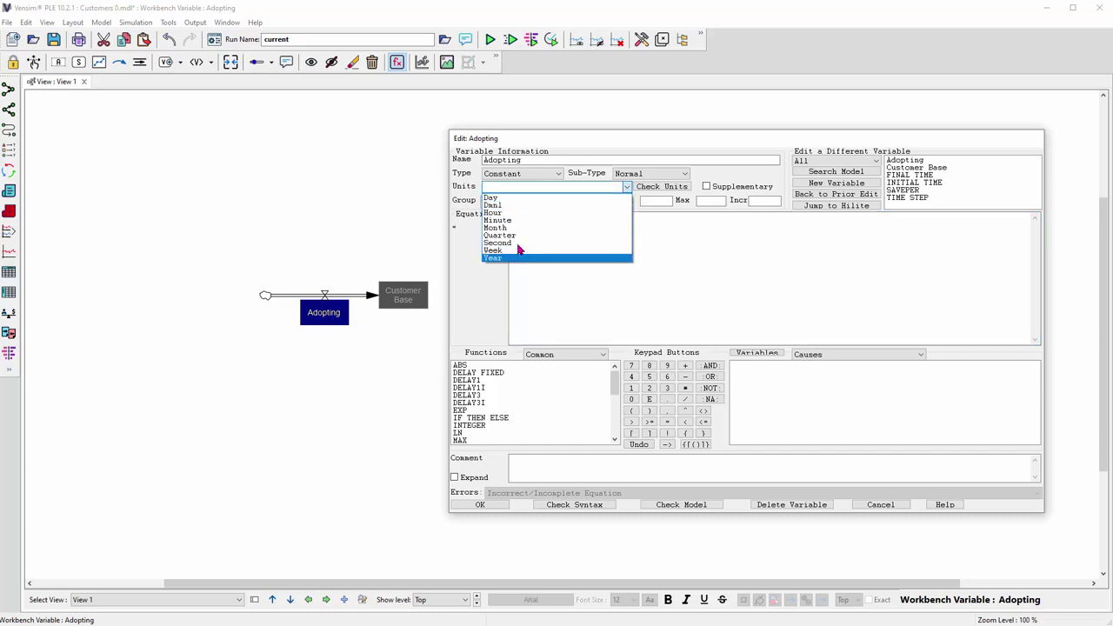
{"action": "left_click", "coordinate": [515, 188]}
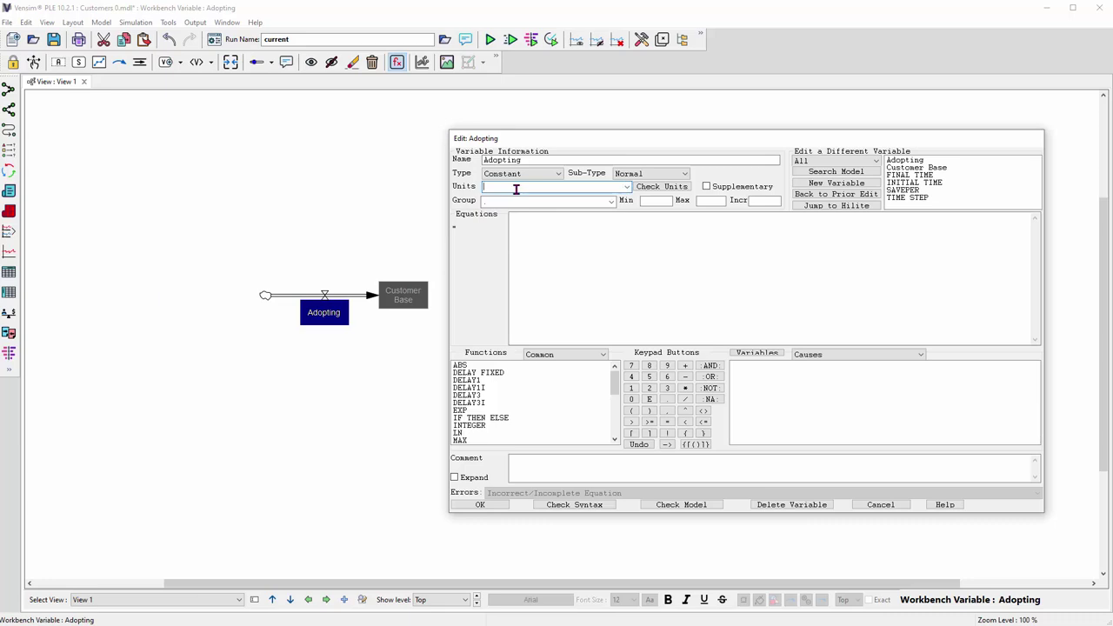
{"action": "type", "text": "people/month"}
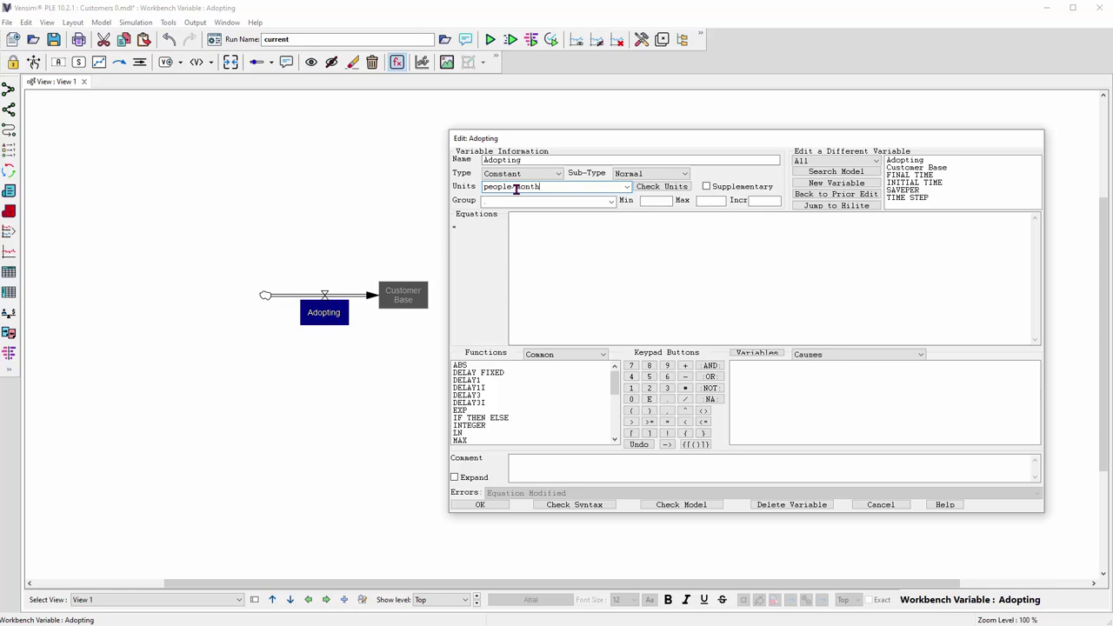
Step: Set the equation of the Adopting flow to the constant 100 and accept it
{"action": "left_click", "coordinate": [559, 243]}
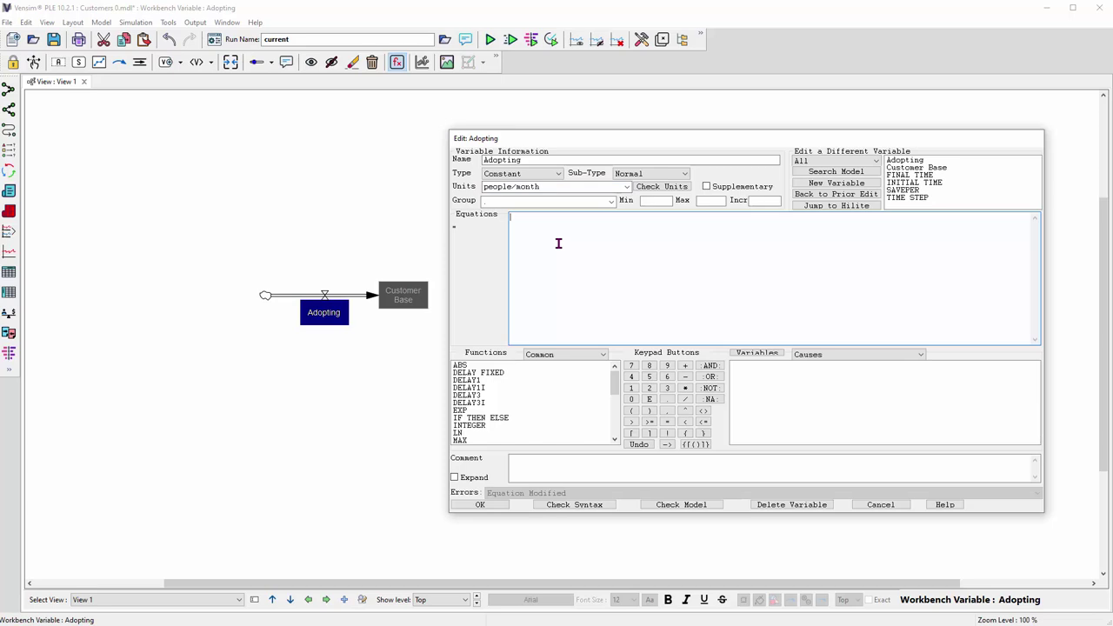
{"action": "type", "text": "100"}
{"action": "left_click", "coordinate": [481, 506]}
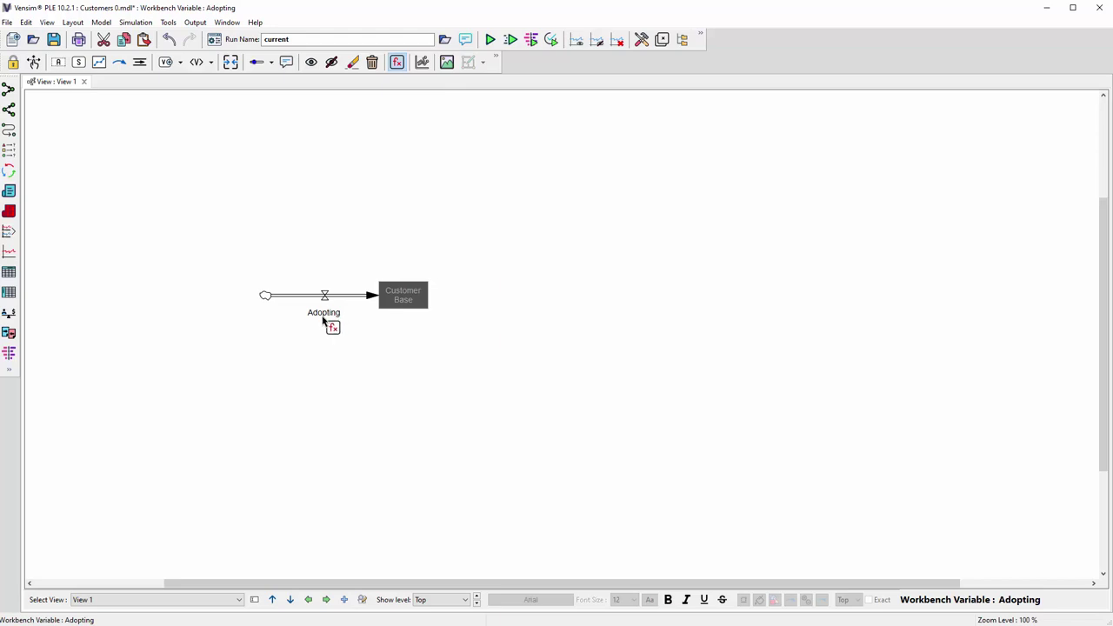
Step: Open the equation of the Customer Base stock and set its units to people
{"action": "left_click", "coordinate": [425, 304]}
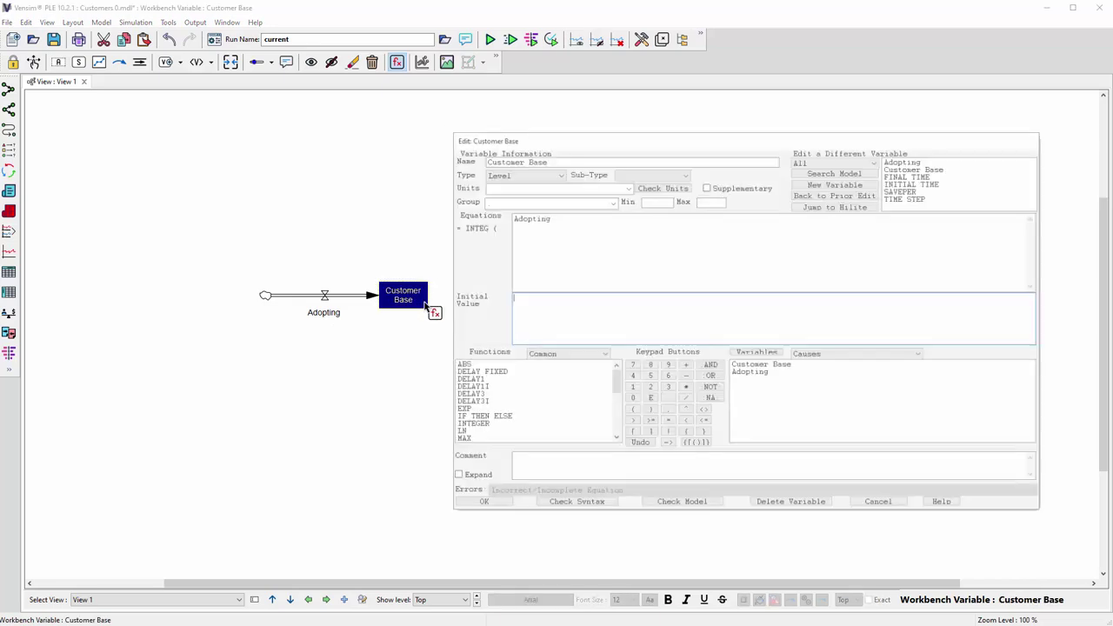
{"action": "left_click", "coordinate": [628, 188]}
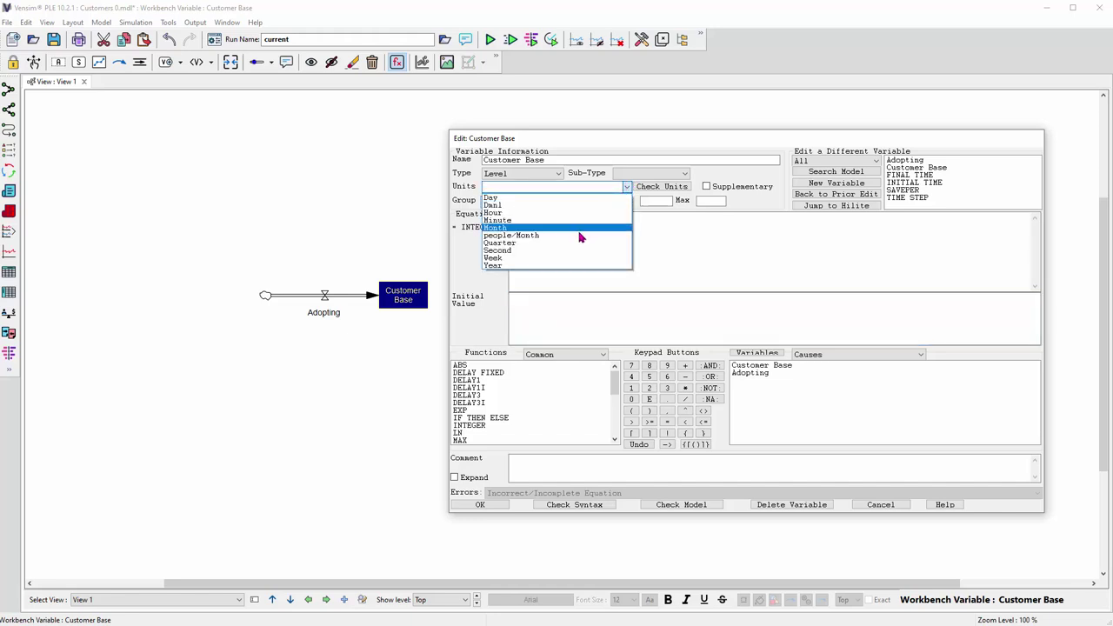
{"action": "left_click", "coordinate": [547, 189]}
{"action": "type", "text": "people"}
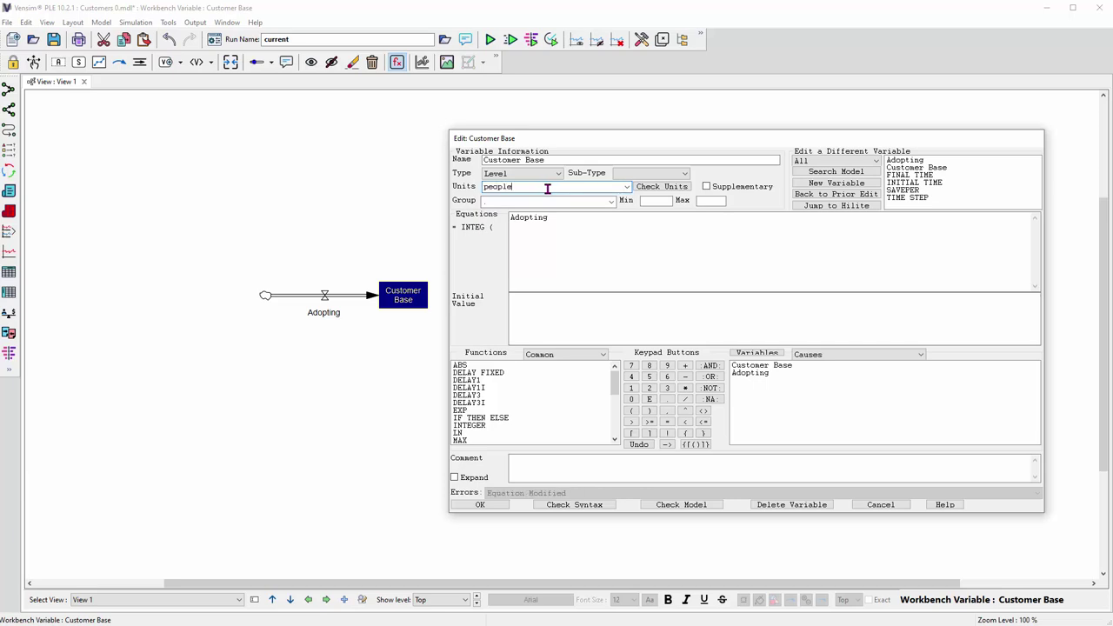
{"action": "left_click", "coordinate": [670, 253]}
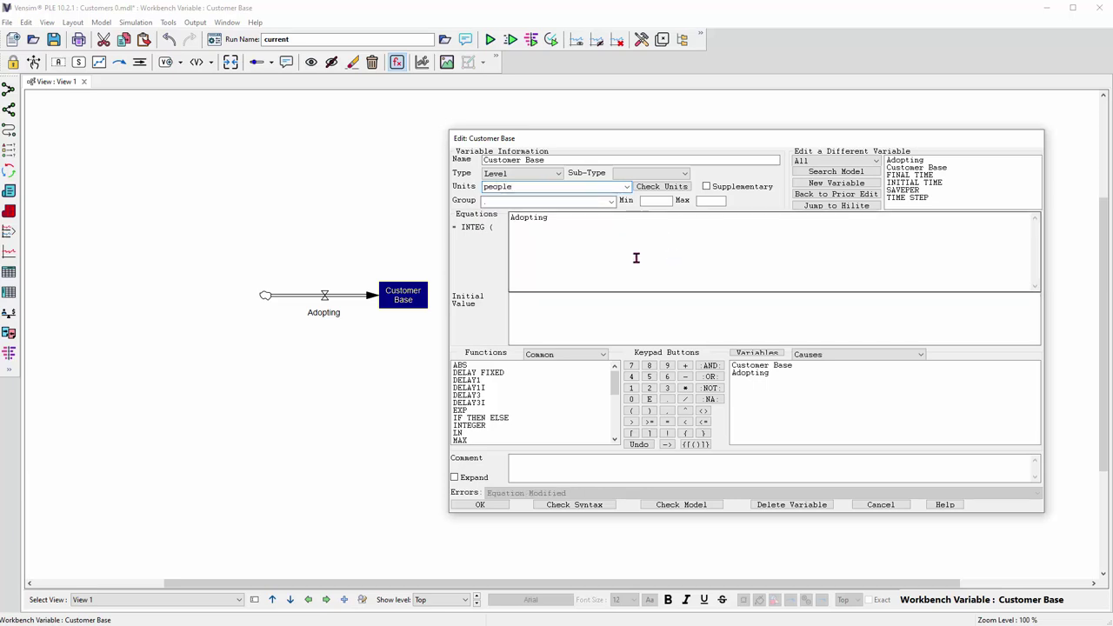
Step: Set the initial value of the Customer Base stock to 0 and accept the equation, keeping Adopting as its inflow
{"action": "left_click", "coordinate": [510, 219]}
{"action": "left_click_drag", "start_coordinate": [510, 218], "coordinate": [547, 222]}
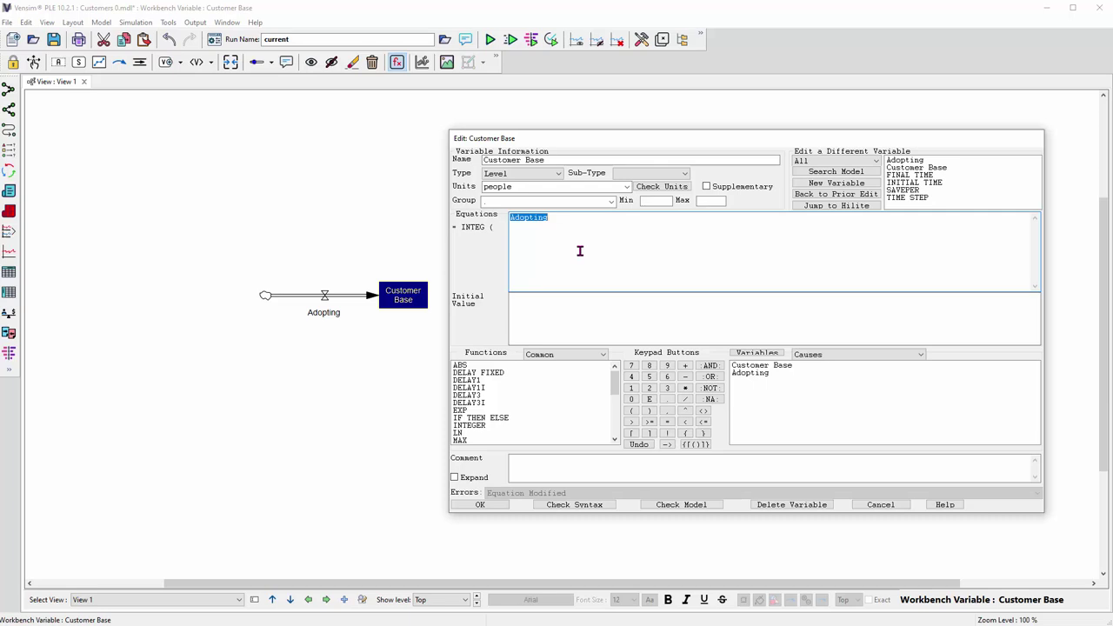
{"action": "left_click", "coordinate": [547, 329]}
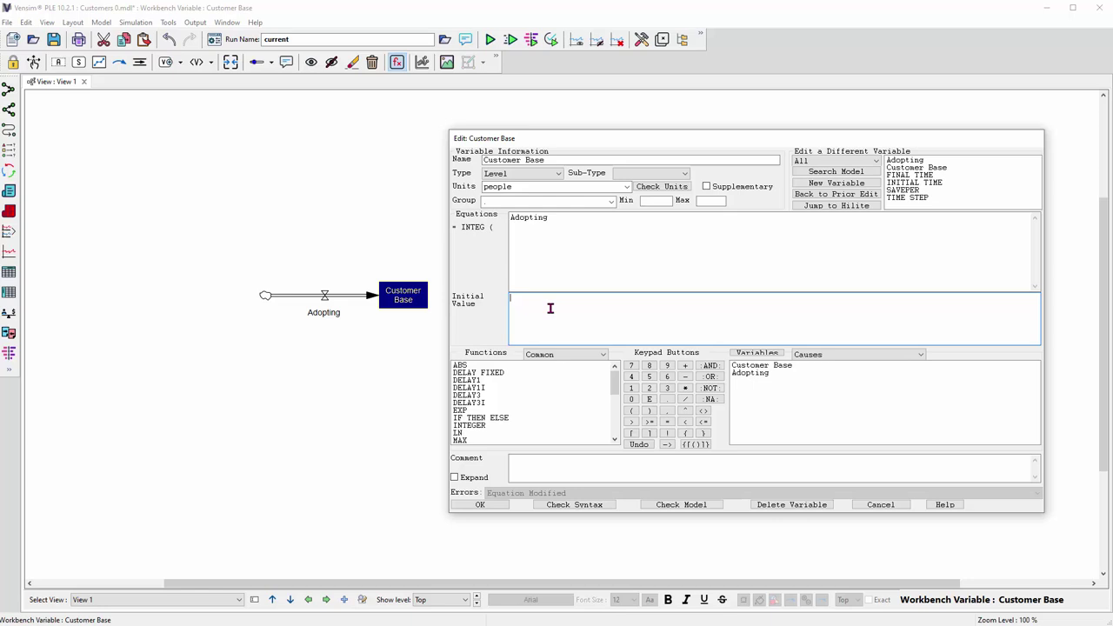
{"action": "type", "text": "0"}
{"action": "left_click", "coordinate": [480, 505]}
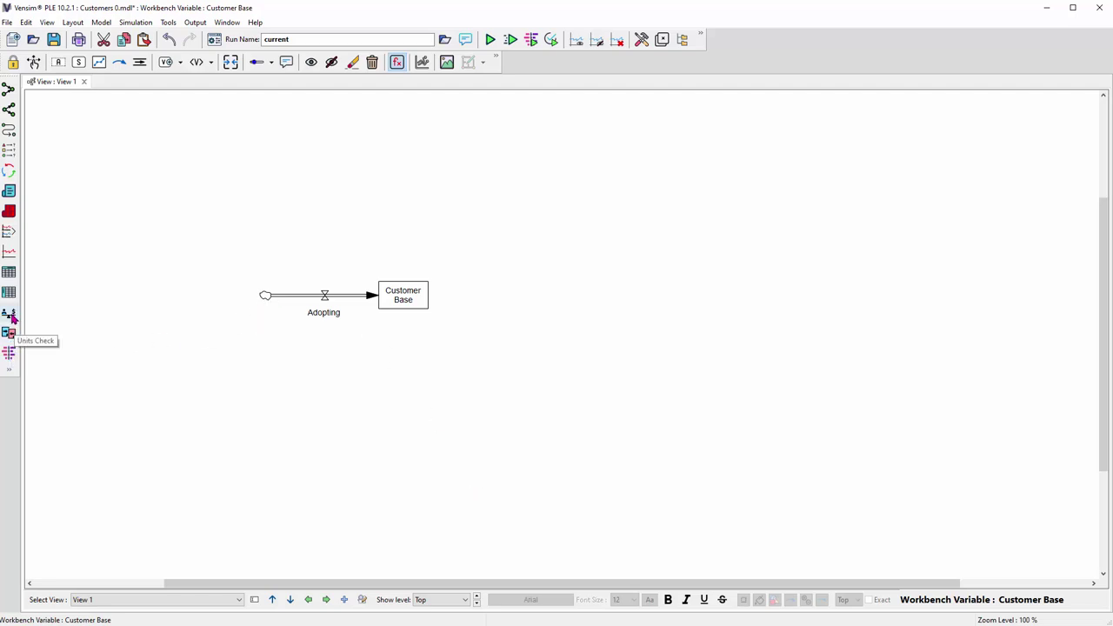
Step: Run a units check on the whole model and dismiss the result
{"action": "left_click", "coordinate": [104, 24]}
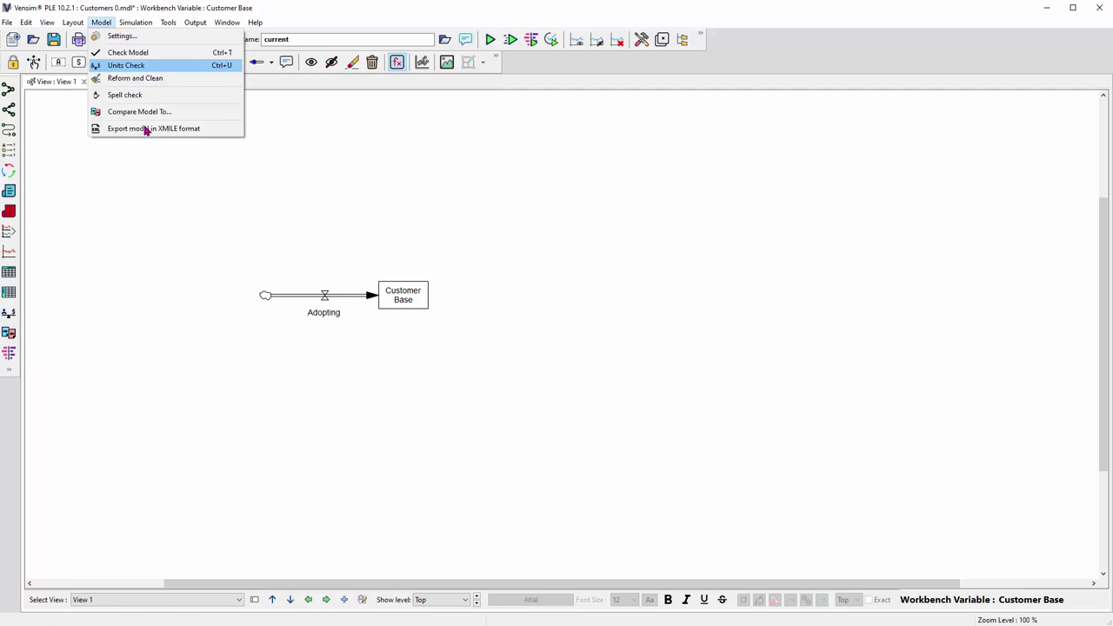
{"action": "left_click", "coordinate": [114, 403]}
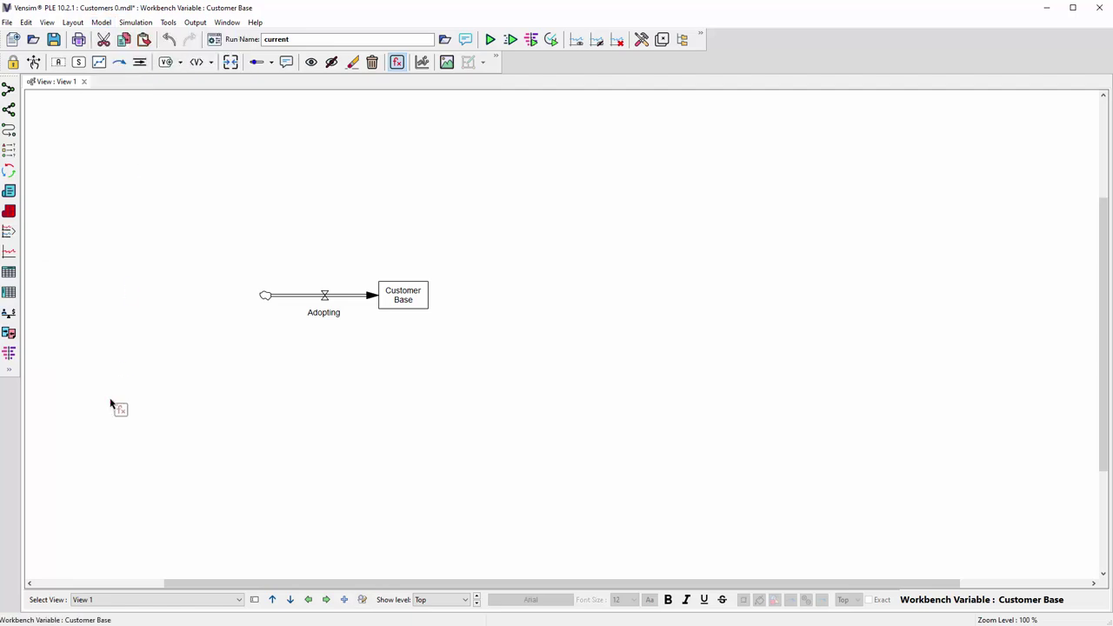
{"action": "left_click", "coordinate": [9, 313]}
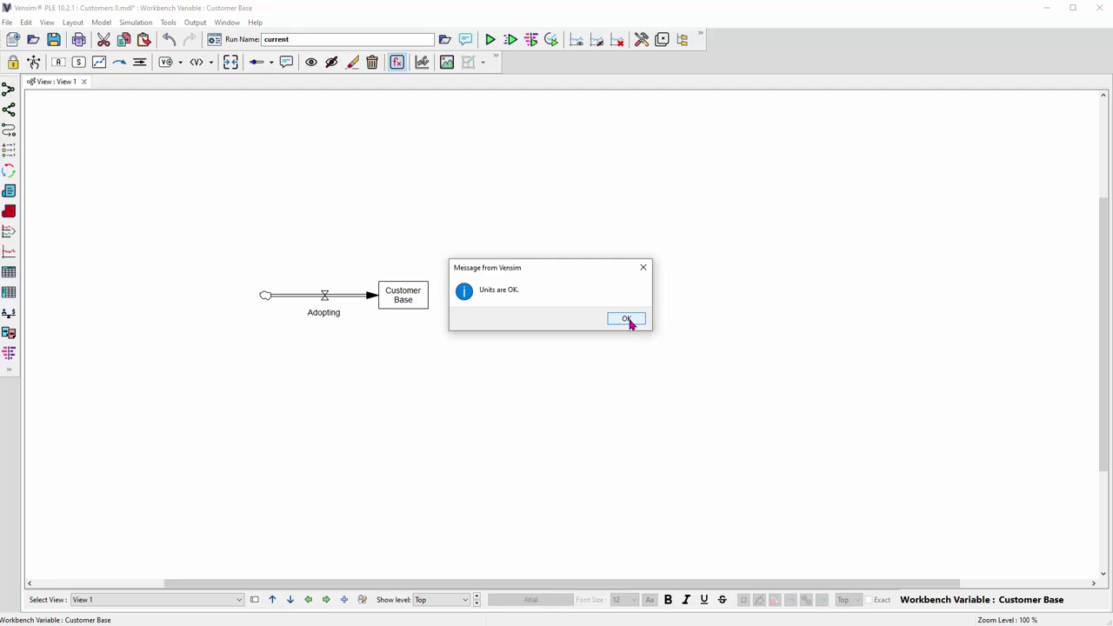
{"action": "left_click", "coordinate": [628, 320]}
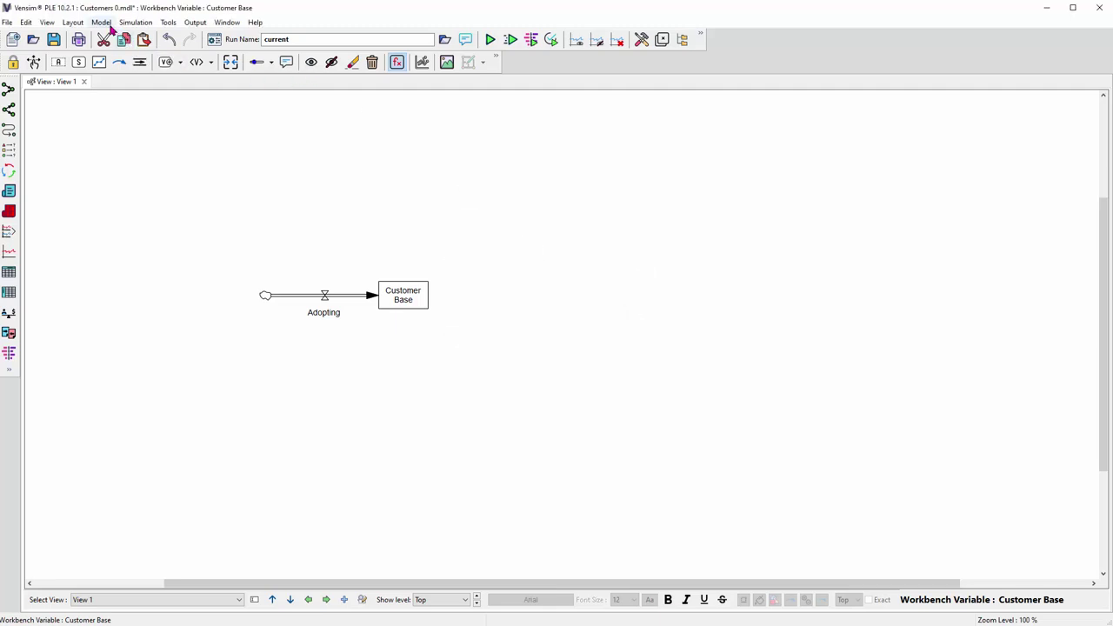
Step: Save the model and run a single simulation under the run name Cust0
{"action": "key", "text": "ctrl+s"}
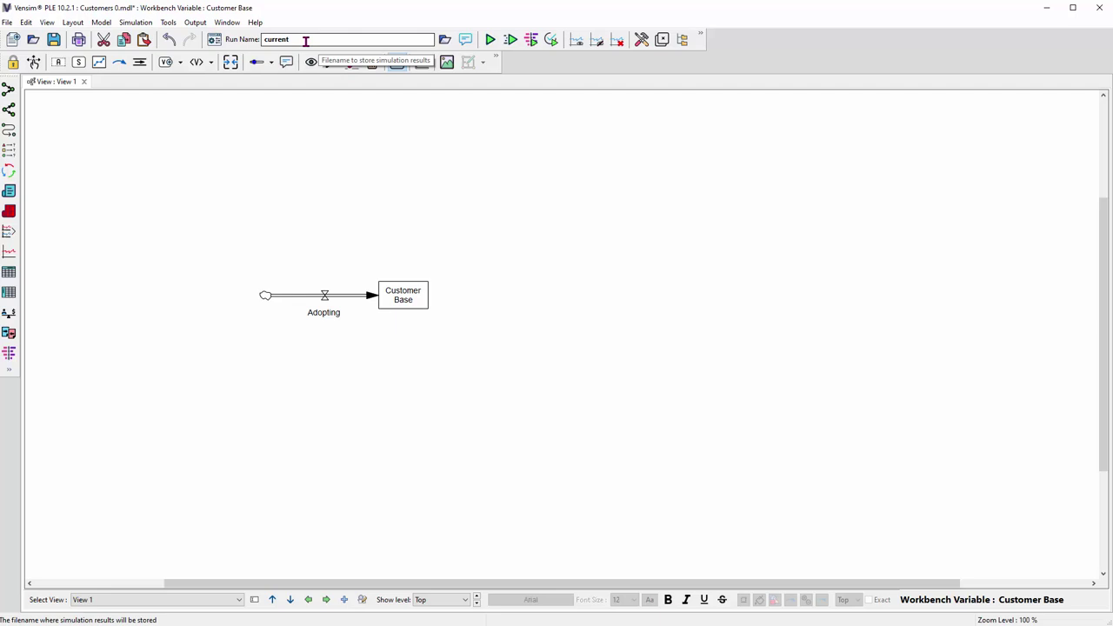
{"action": "left_click_drag", "start_coordinate": [305, 41], "coordinate": [261, 40]}
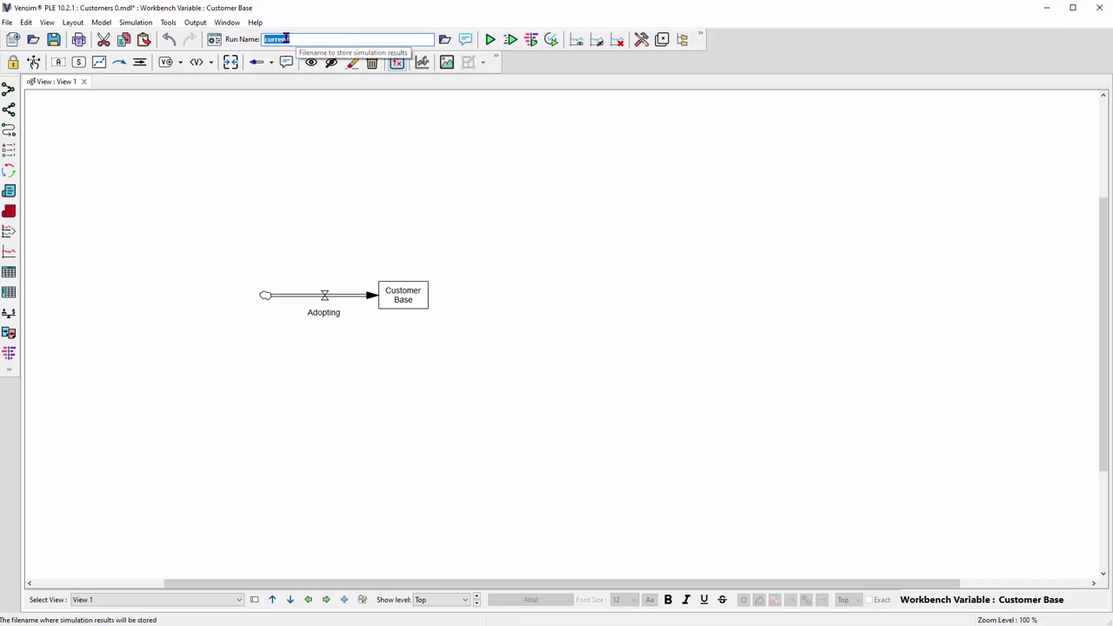
{"action": "type", "text": "Cust0"}
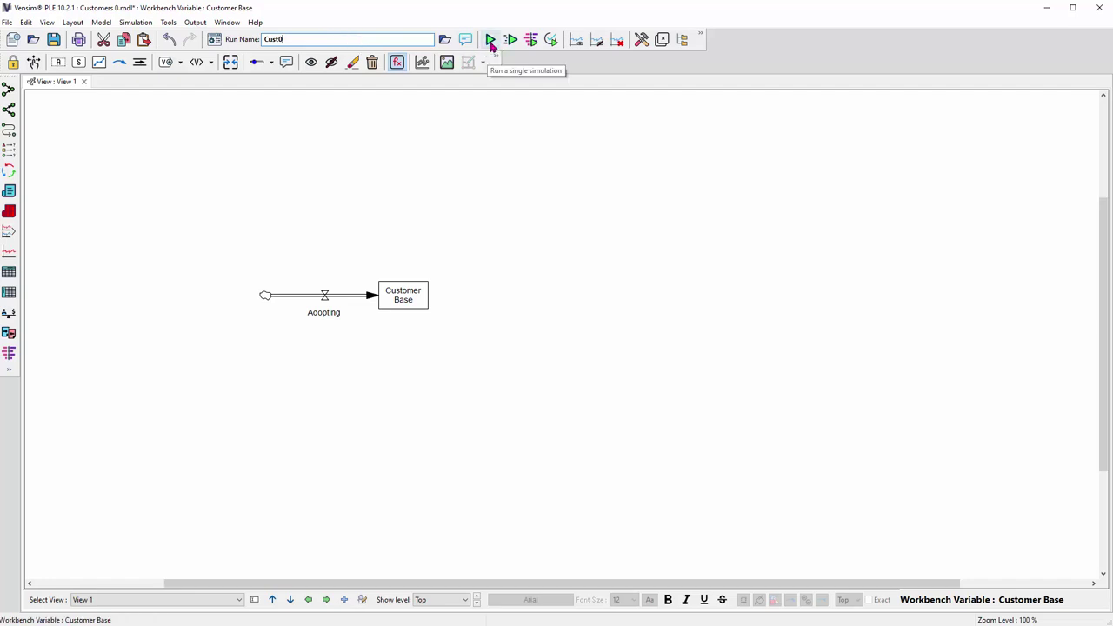
{"action": "left_click", "coordinate": [53, 40]}
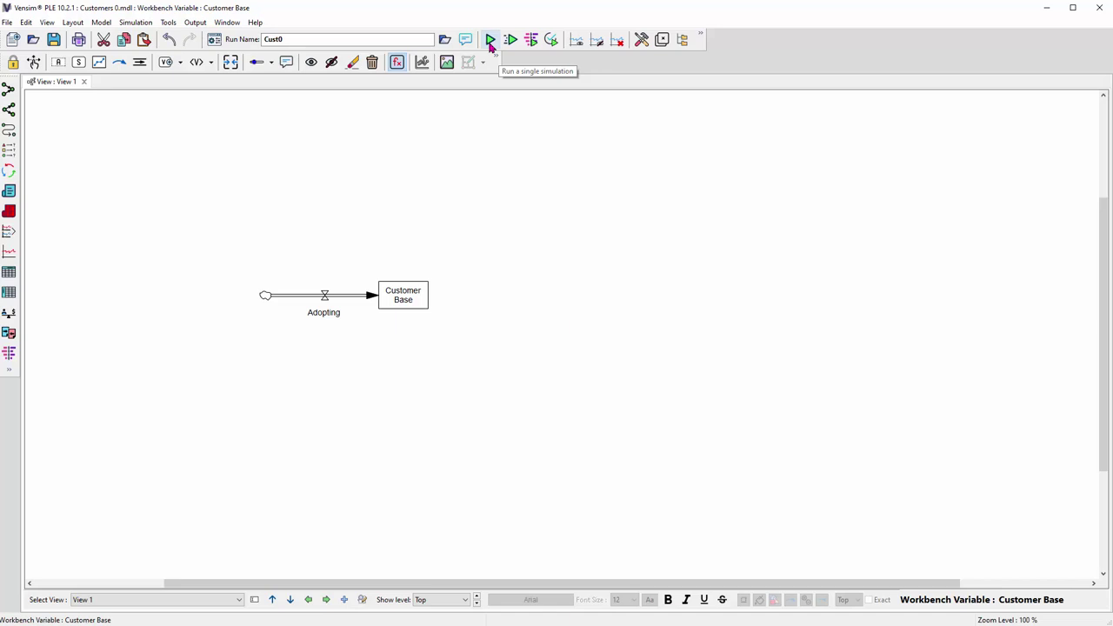
{"action": "left_click", "coordinate": [490, 41]}
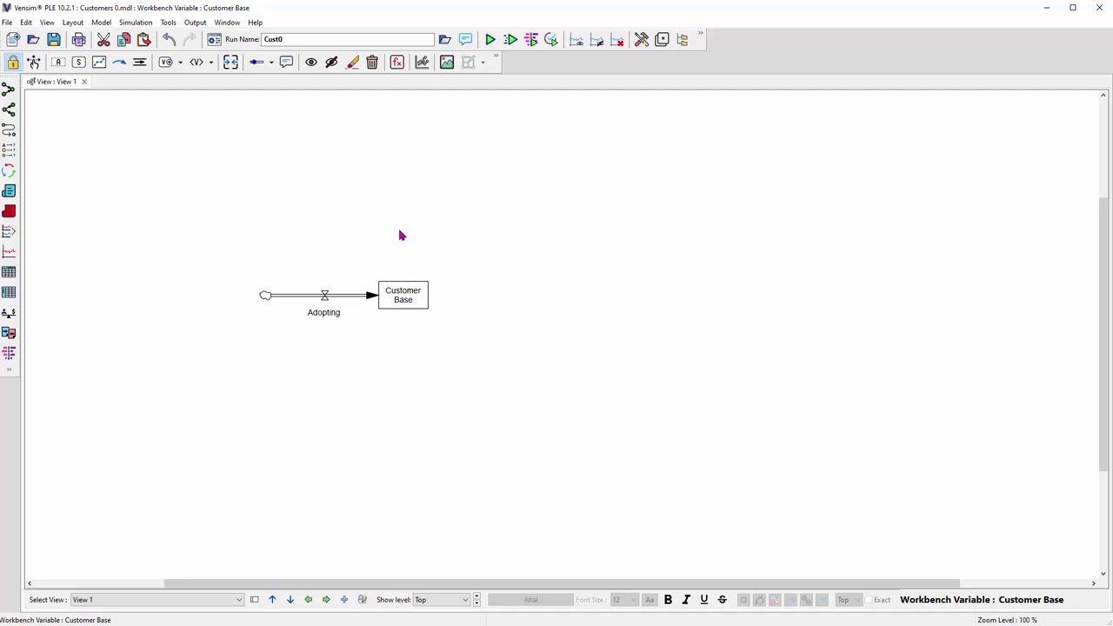
Step: Graph the Customer Base stock over time for the Cust0 run and place the graph beside the diagram
{"action": "mouse_move", "coordinate": [409, 299]}
{"action": "left_click", "coordinate": [34, 65]}
{"action": "key", "text": "ctrl+a"}
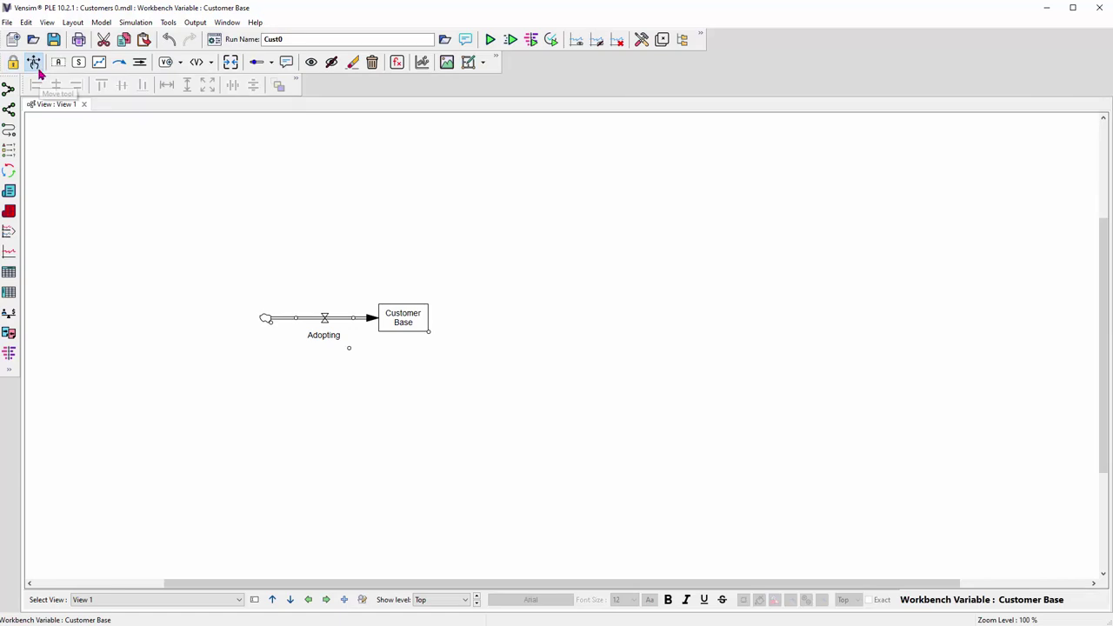
{"action": "left_click", "coordinate": [403, 325]}
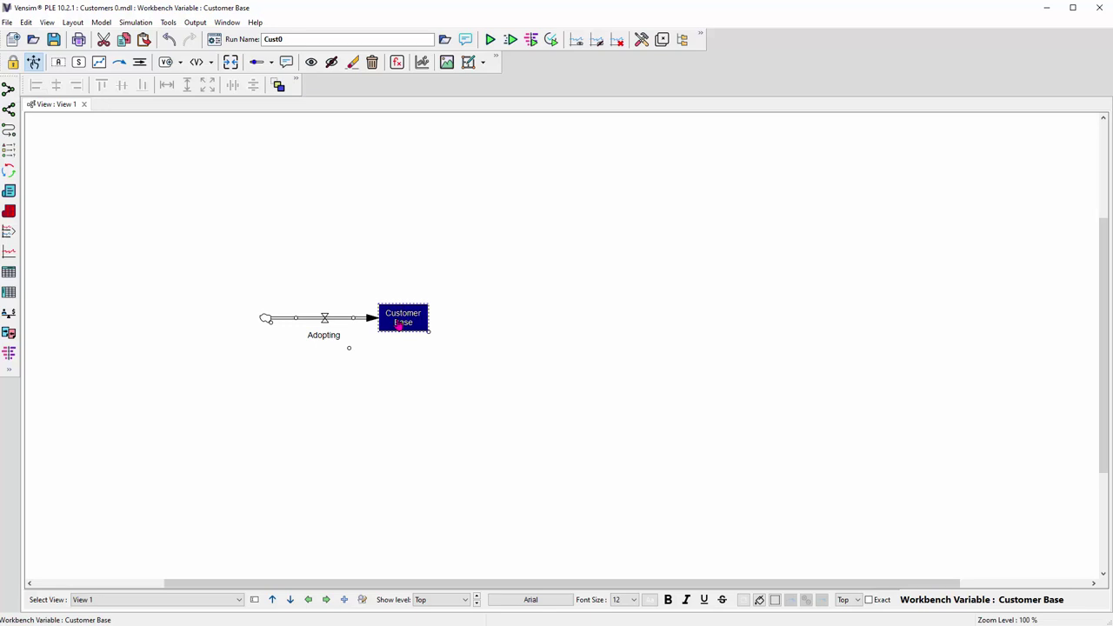
{"action": "left_click", "coordinate": [10, 254]}
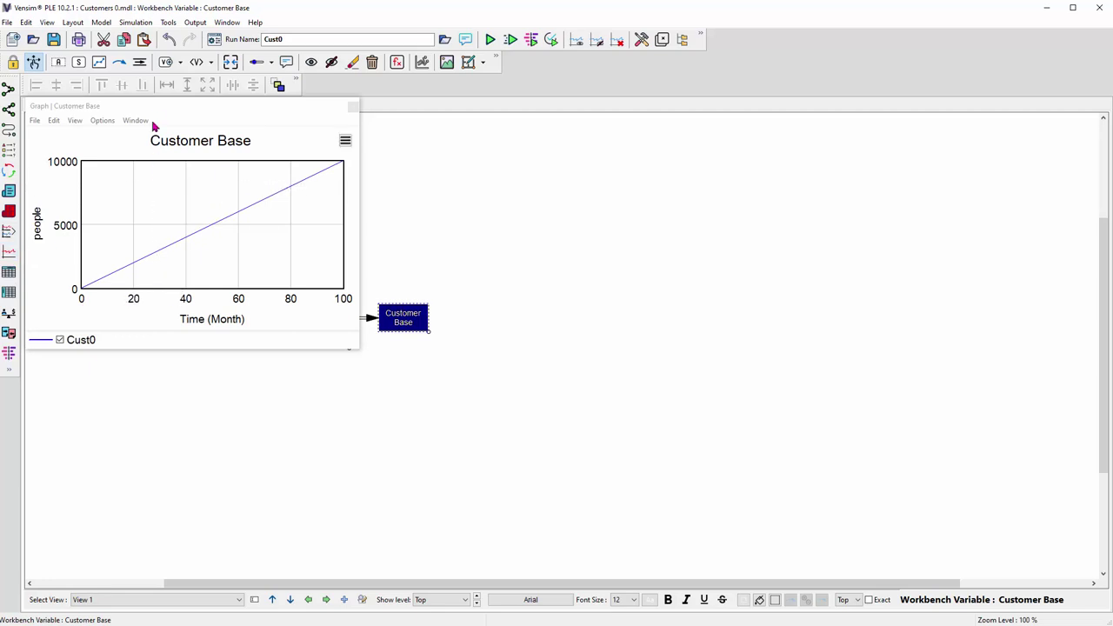
{"action": "left_click_drag", "start_coordinate": [151, 109], "coordinate": [586, 145]}
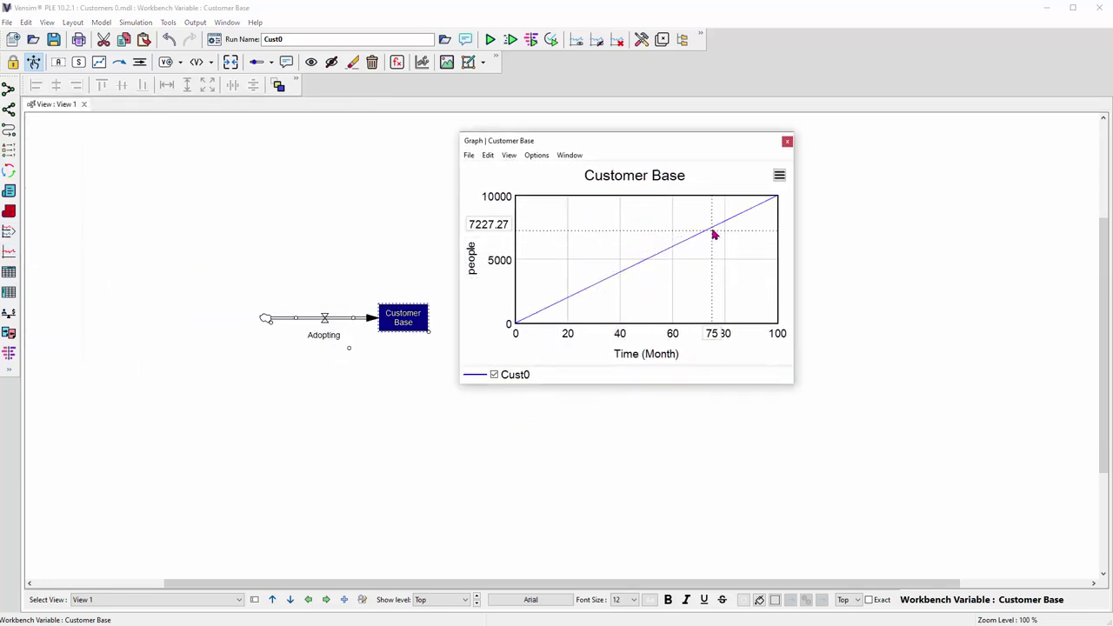
{"action": "mouse_move", "coordinate": [713, 233]}
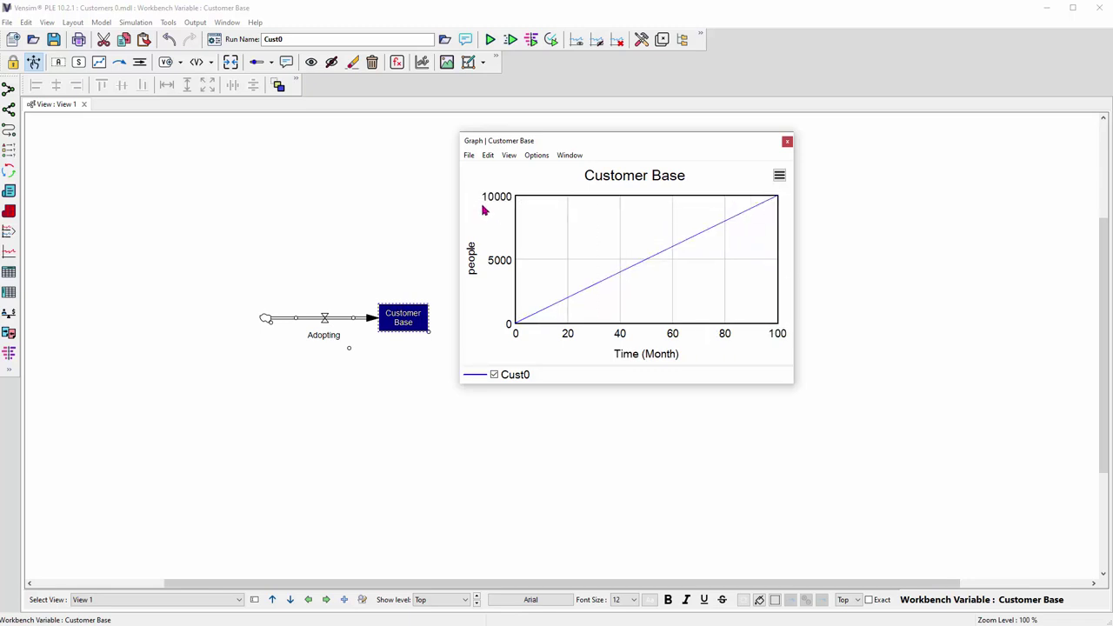
Step: Graph the Adopting flow over time for the Cust0 run, inspect its line, and close both graphs
{"action": "left_click", "coordinate": [331, 343]}
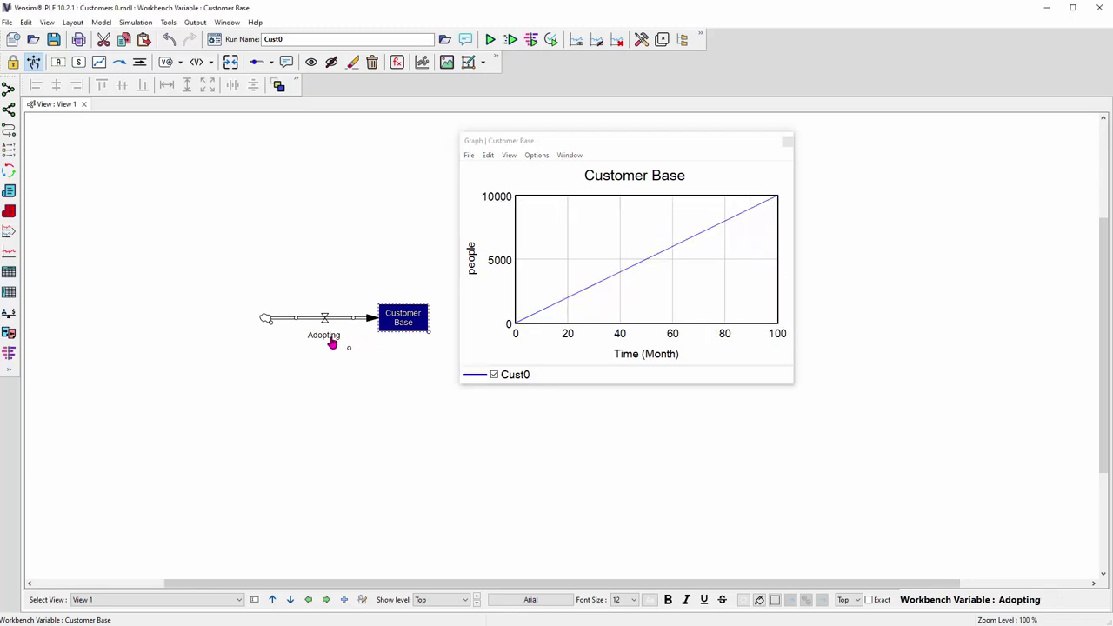
{"action": "left_click", "coordinate": [11, 252]}
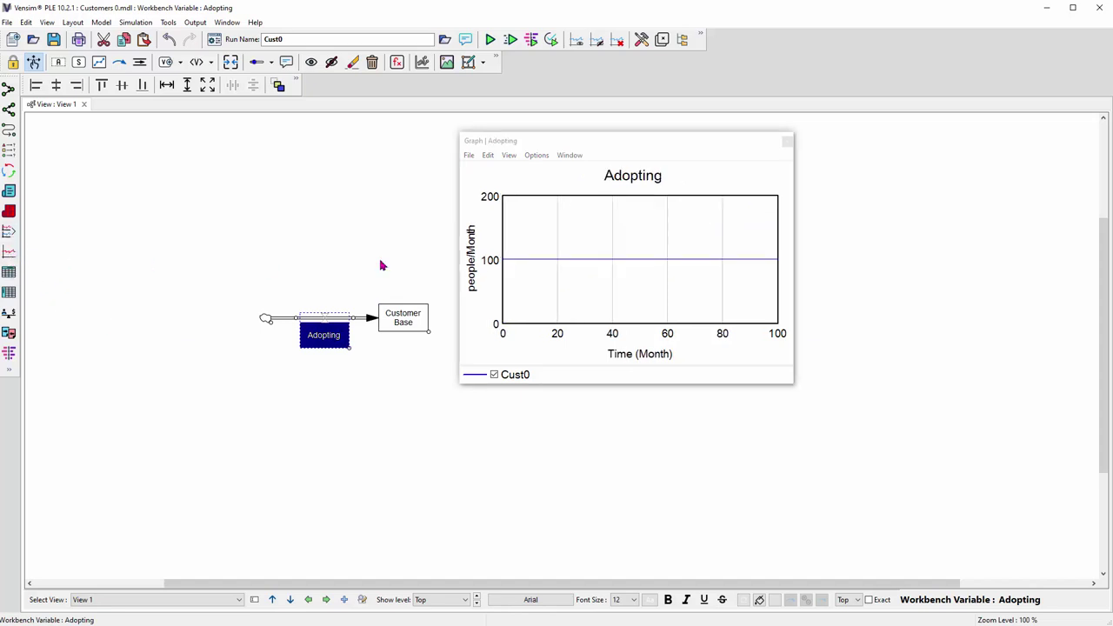
{"action": "mouse_move", "coordinate": [588, 264]}
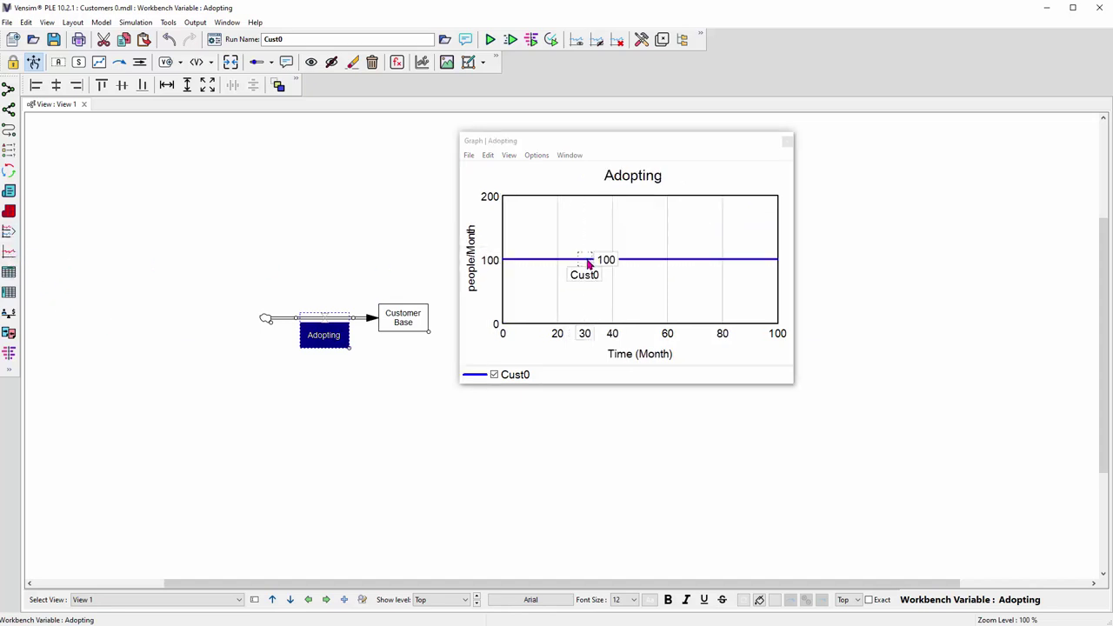
{"action": "left_click", "coordinate": [787, 141]}
{"action": "left_click", "coordinate": [787, 142]}
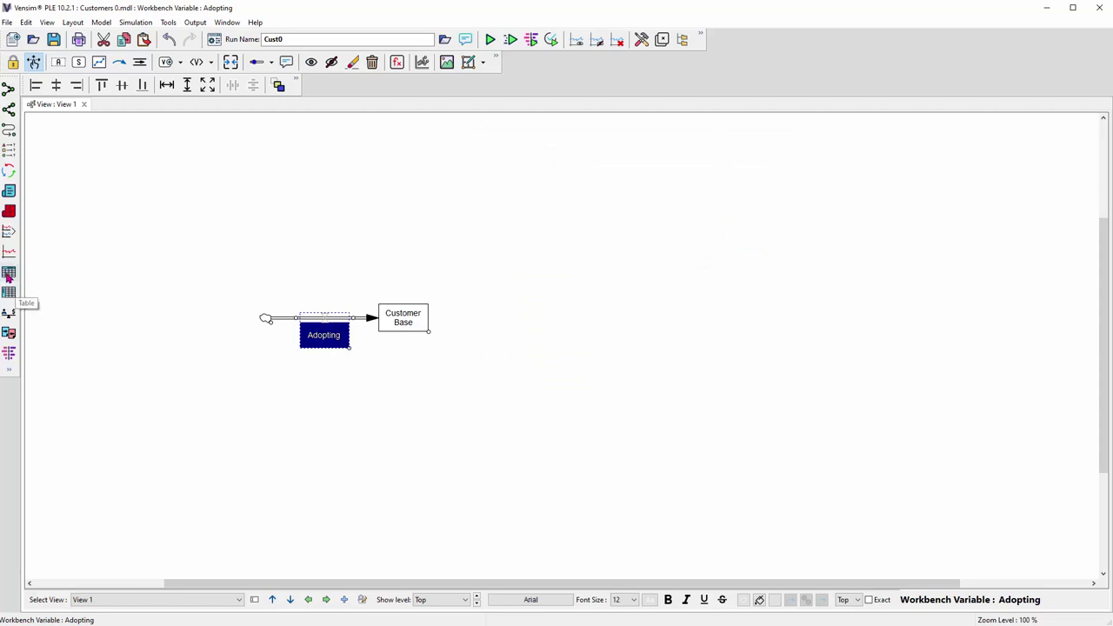
Step: View the Adopting values in a table with time running across and in one with time running down, closing each
{"action": "left_click", "coordinate": [10, 294]}
{"action": "left_click_drag", "start_coordinate": [208, 112], "coordinate": [638, 197]}
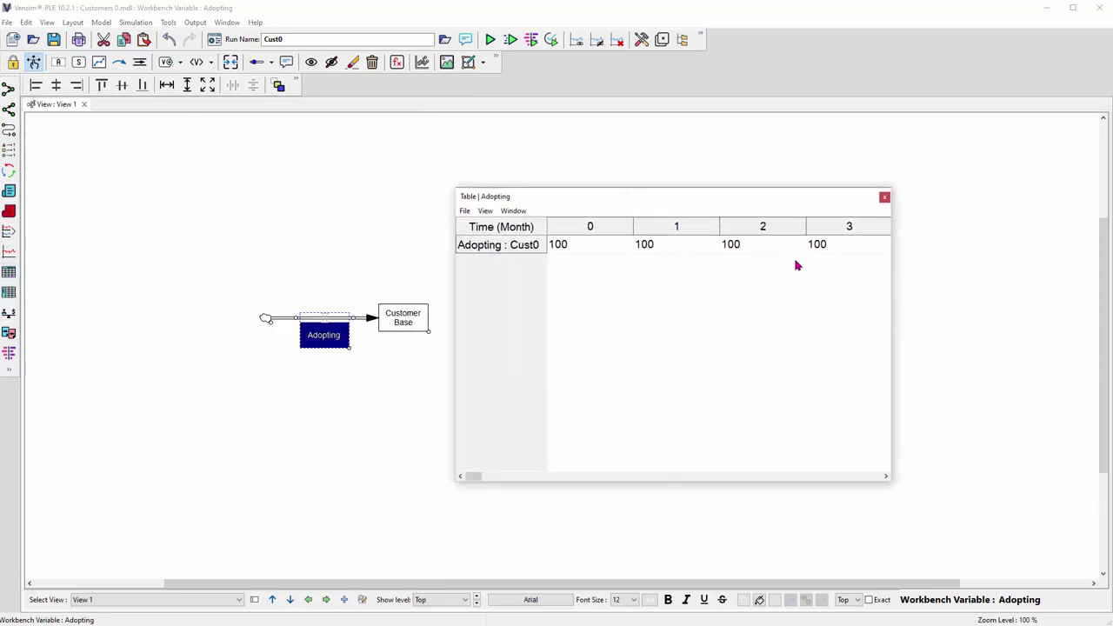
{"action": "left_click", "coordinate": [885, 198]}
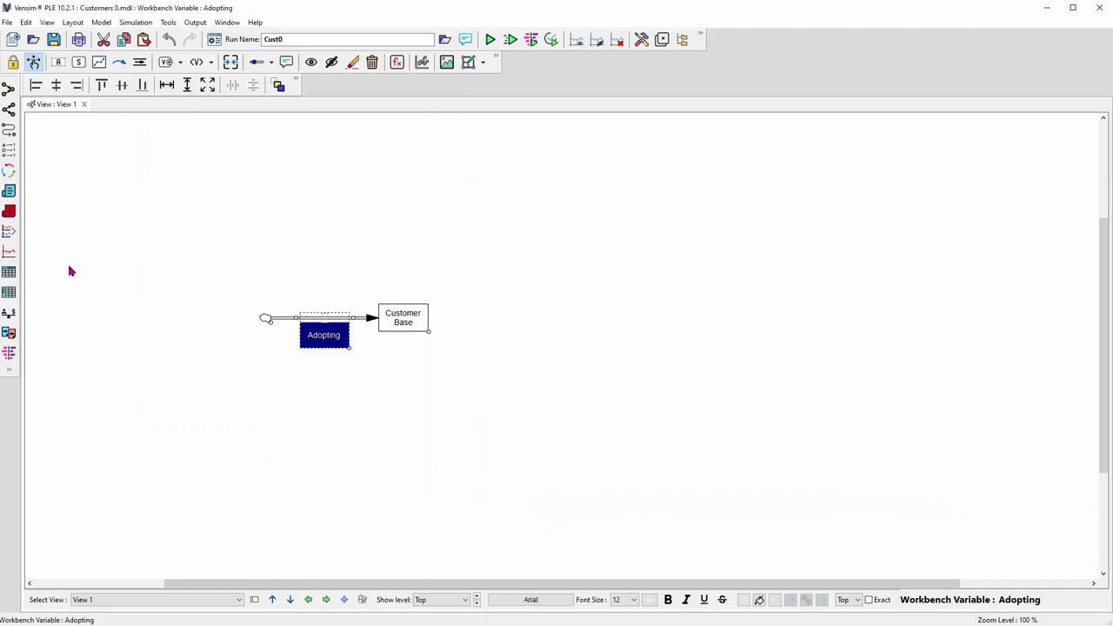
{"action": "left_click", "coordinate": [9, 310]}
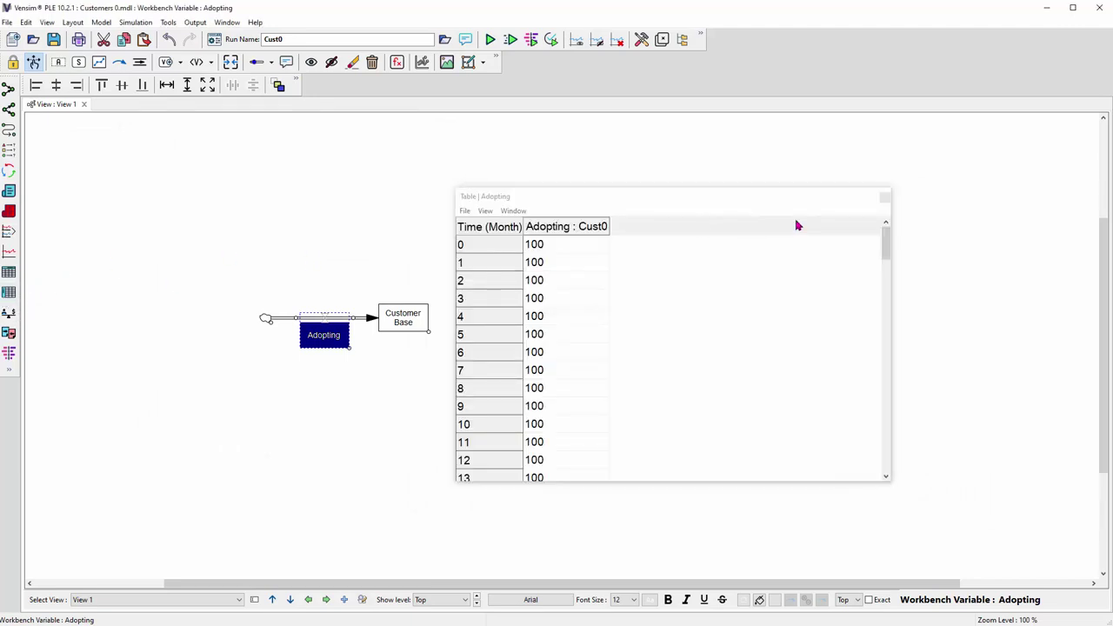
{"action": "left_click", "coordinate": [886, 199]}
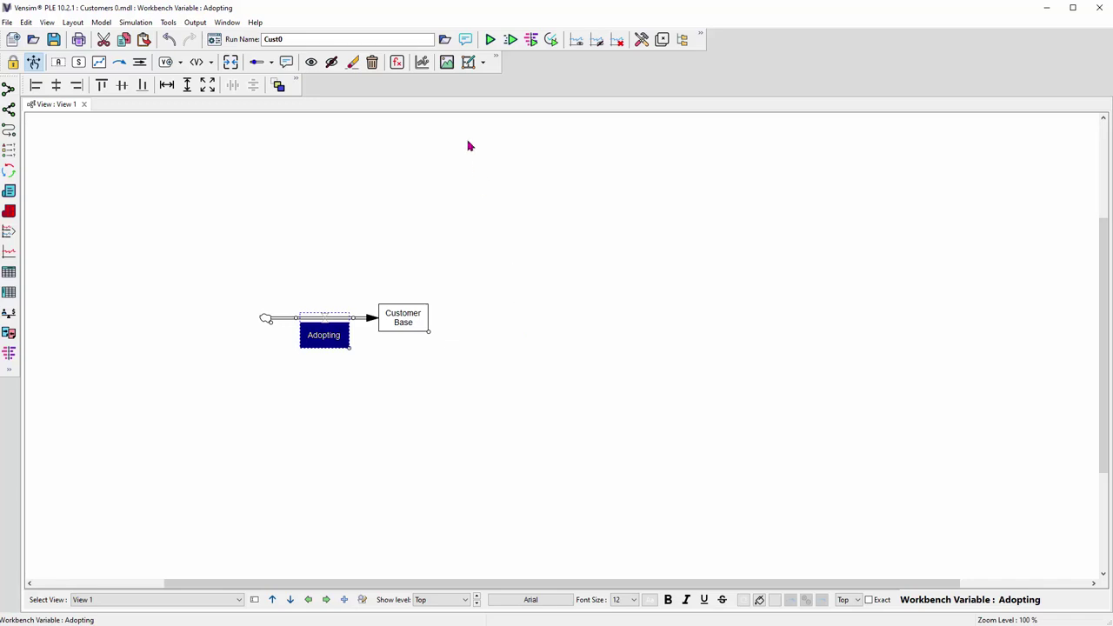
Step: Name the new run Adopting 200 and open the simulation control settings beside the diagram
{"action": "double_click", "coordinate": [293, 38]}
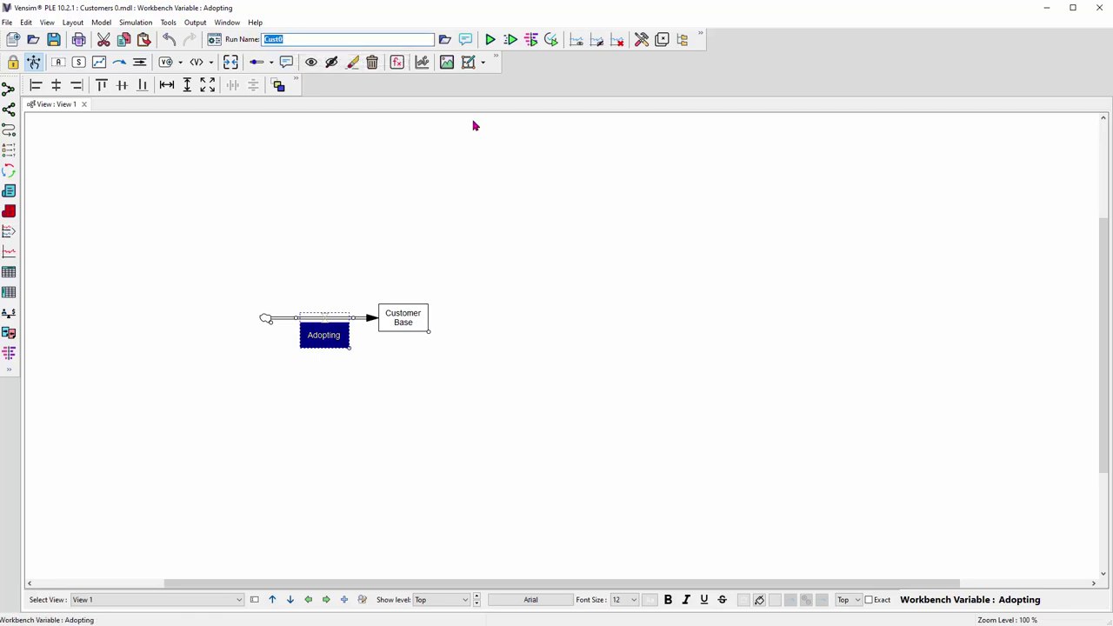
{"action": "type", "text": "Adopting 200"}
{"action": "left_click", "coordinate": [214, 41]}
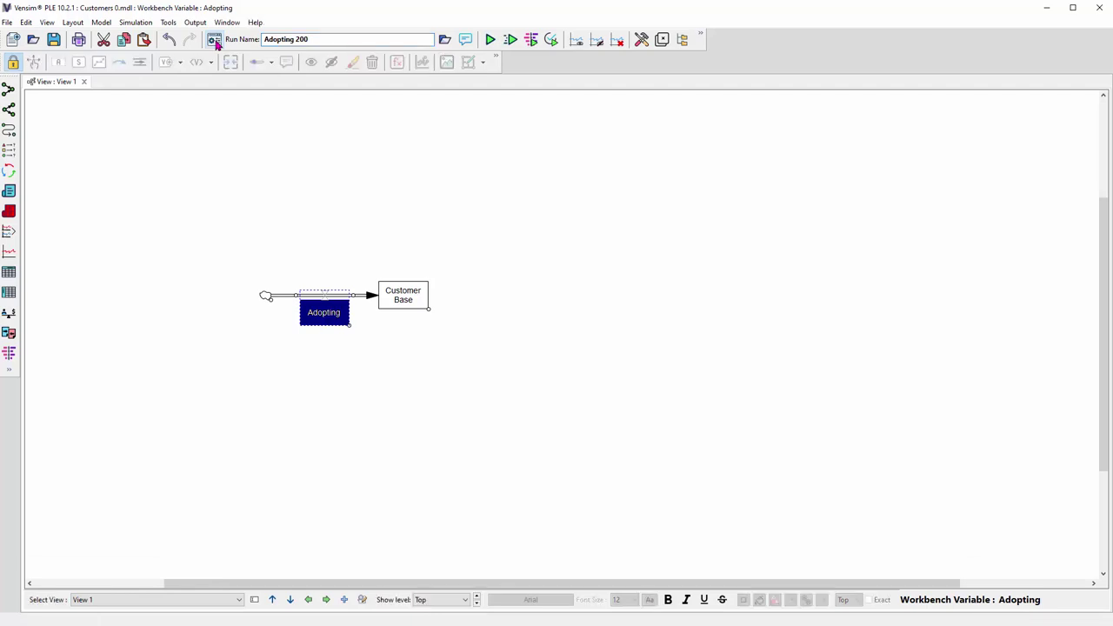
{"action": "left_click_drag", "start_coordinate": [400, 208], "coordinate": [563, 184]}
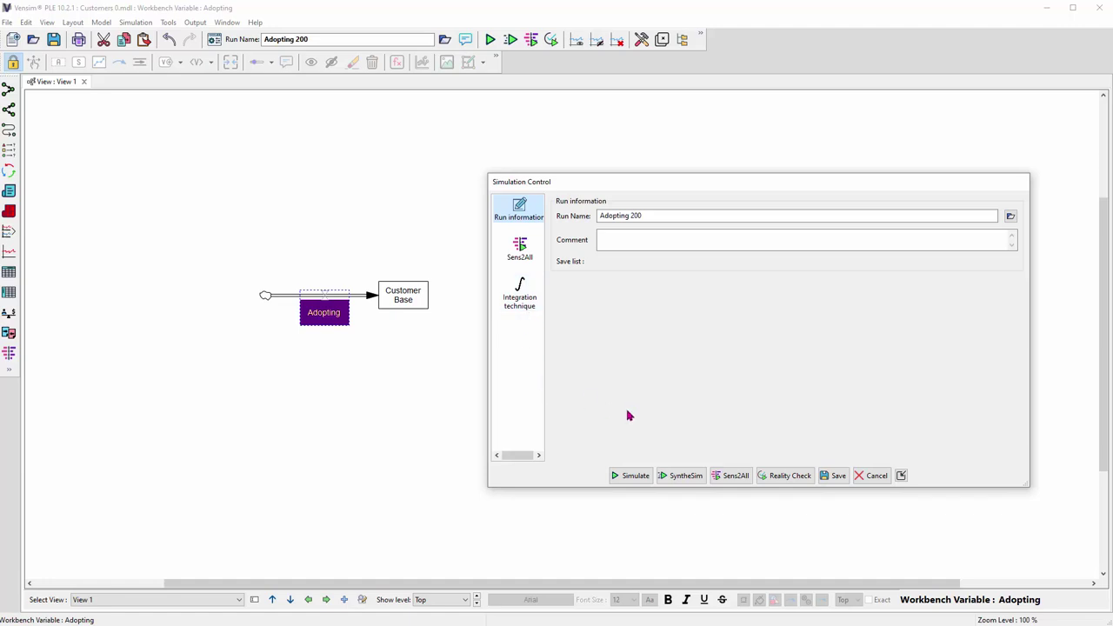
{"action": "left_click", "coordinate": [342, 353]}
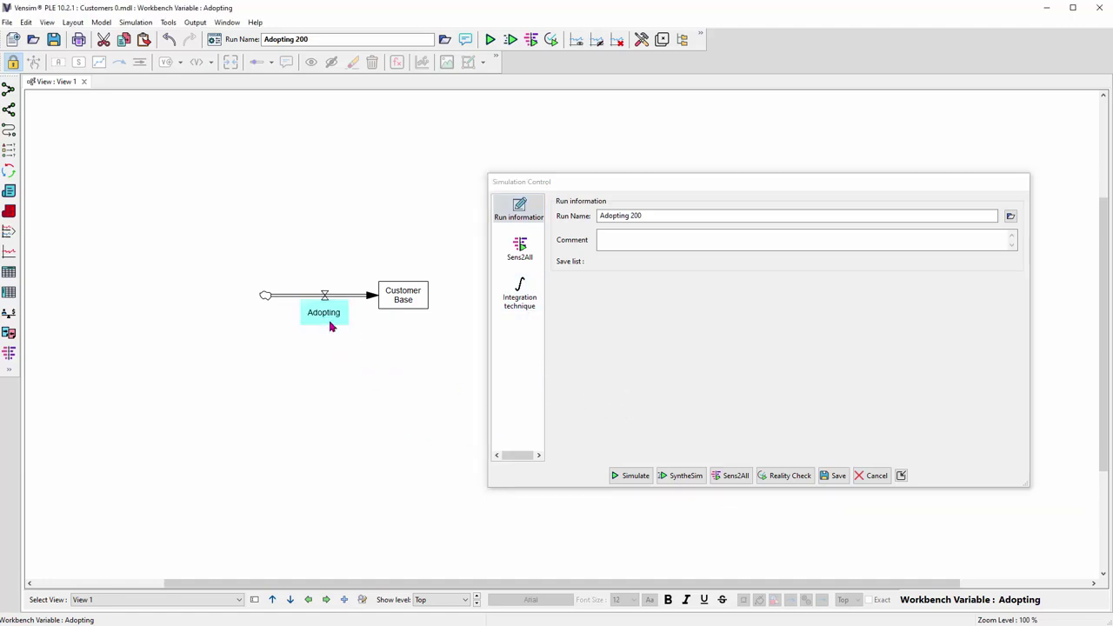
Step: Set the Adopting flow to 200 for the Adopting 200 run and simulate it
{"action": "mouse_move", "coordinate": [329, 321]}
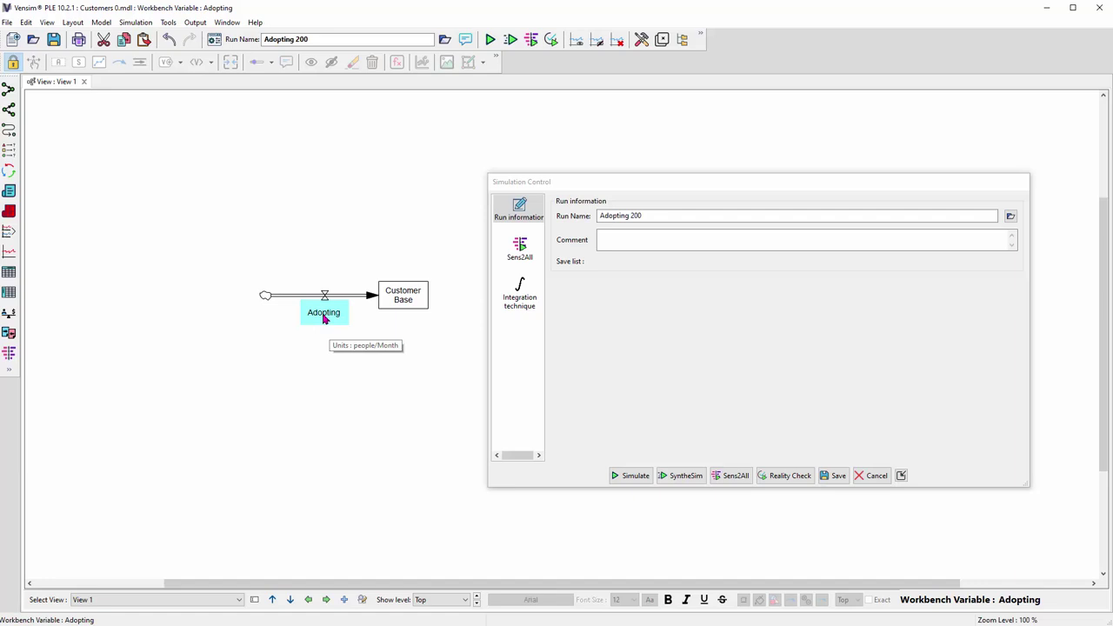
{"action": "left_click", "coordinate": [323, 318]}
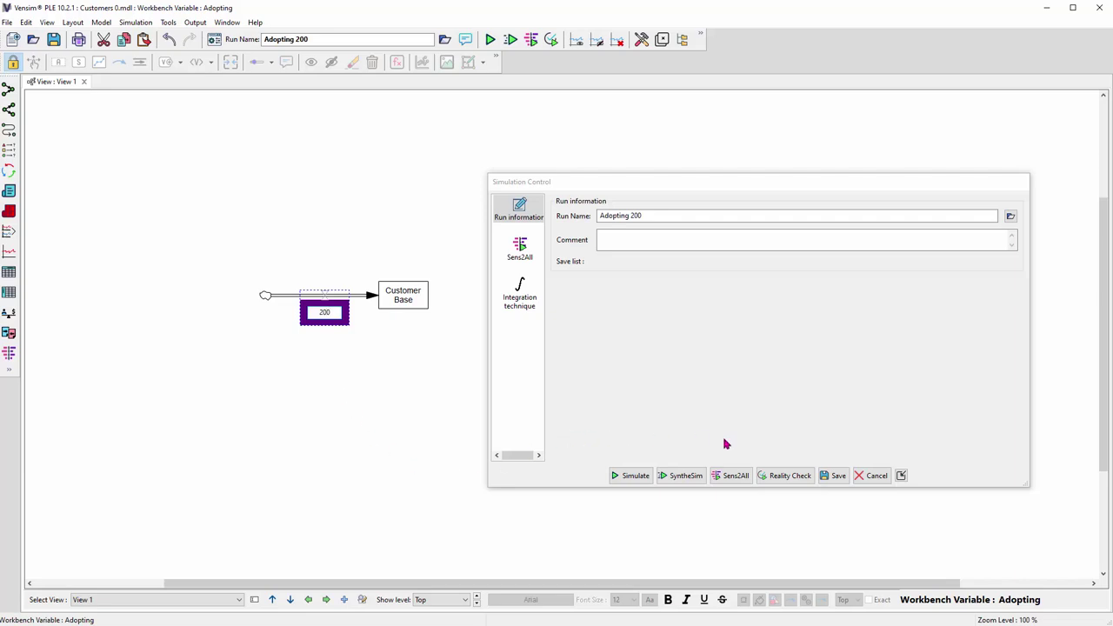
{"action": "left_click", "coordinate": [622, 477]}
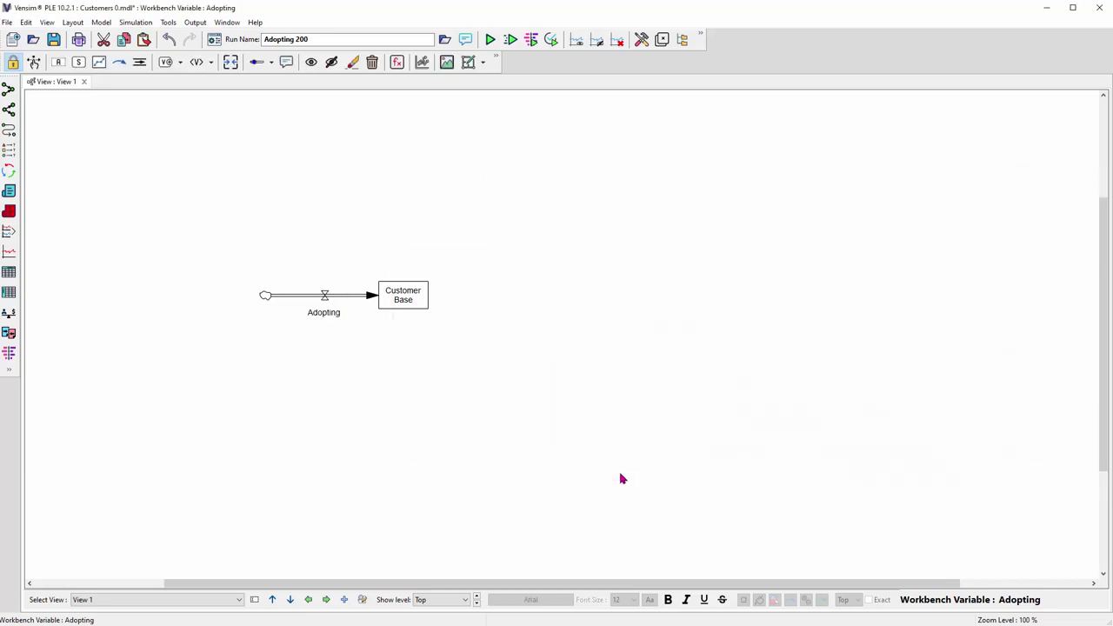
Step: Graph the Customer Base stock over time for the Adopting 200 and Cust0 runs together
{"action": "left_click", "coordinate": [407, 301]}
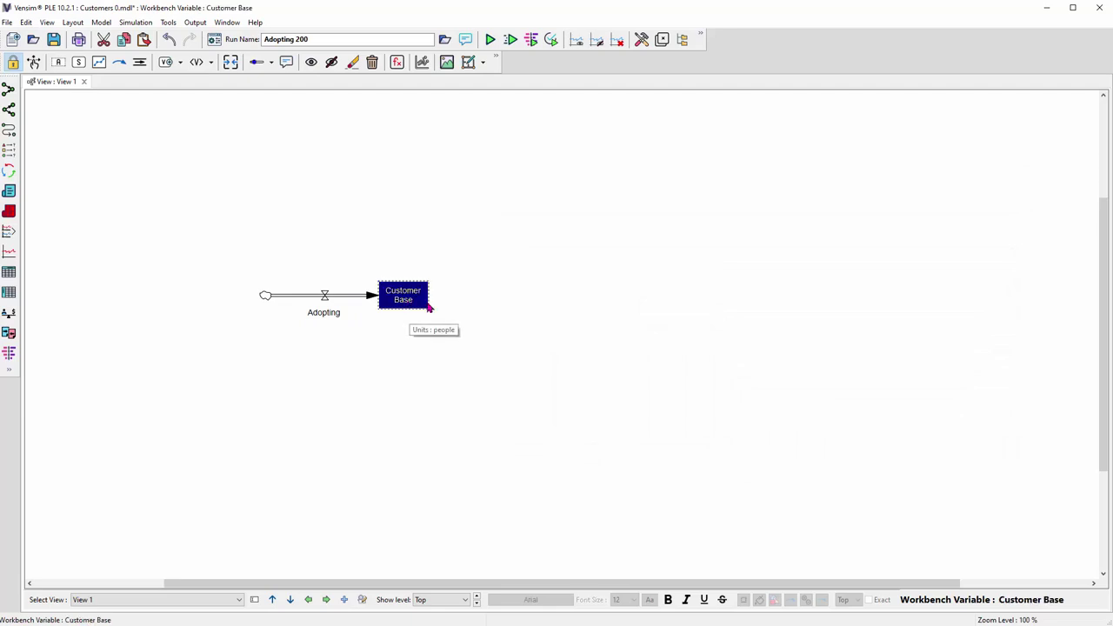
{"action": "left_click", "coordinate": [11, 255]}
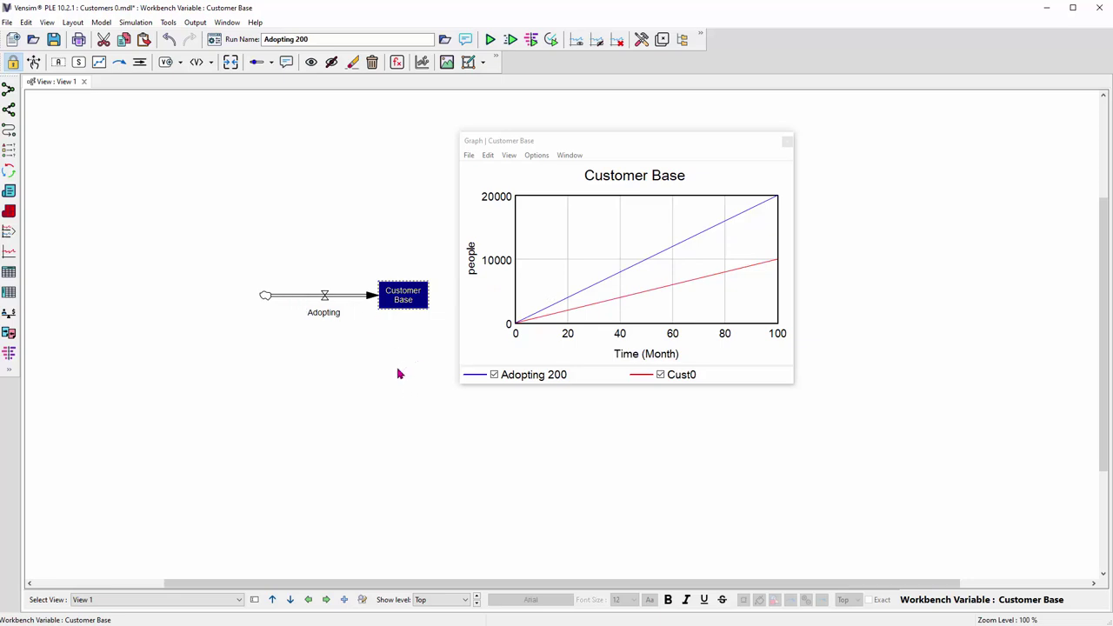
{"action": "left_click", "coordinate": [162, 355]}
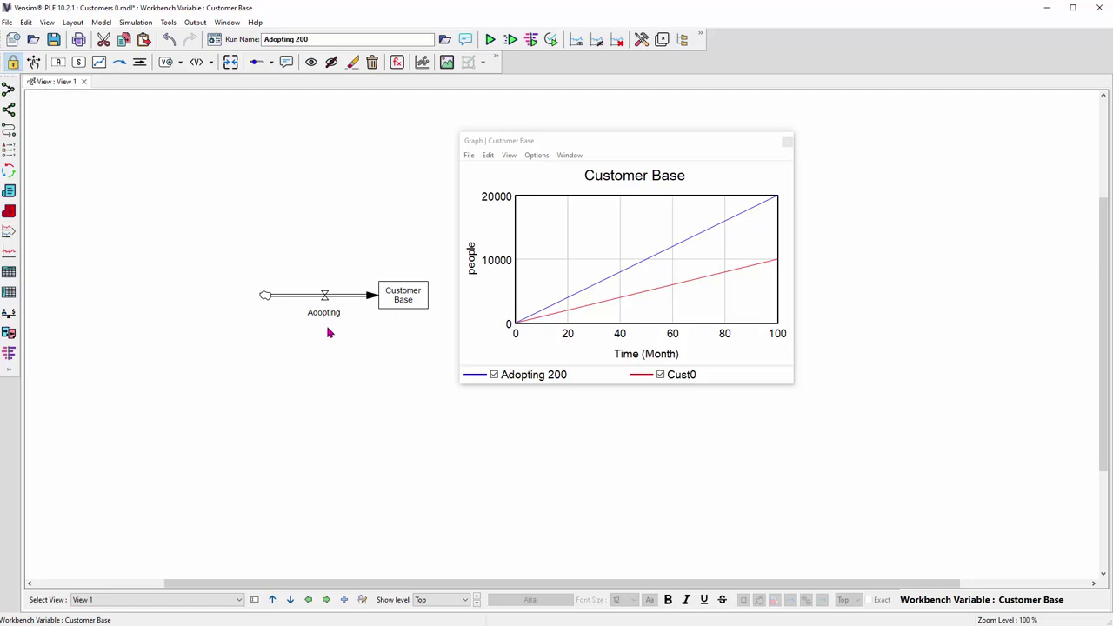
Step: Switch to the move and size mode, nudge the Customer Base stock slightly, and close its graph
{"action": "mouse_move", "coordinate": [329, 313]}
{"action": "left_click", "coordinate": [33, 62]}
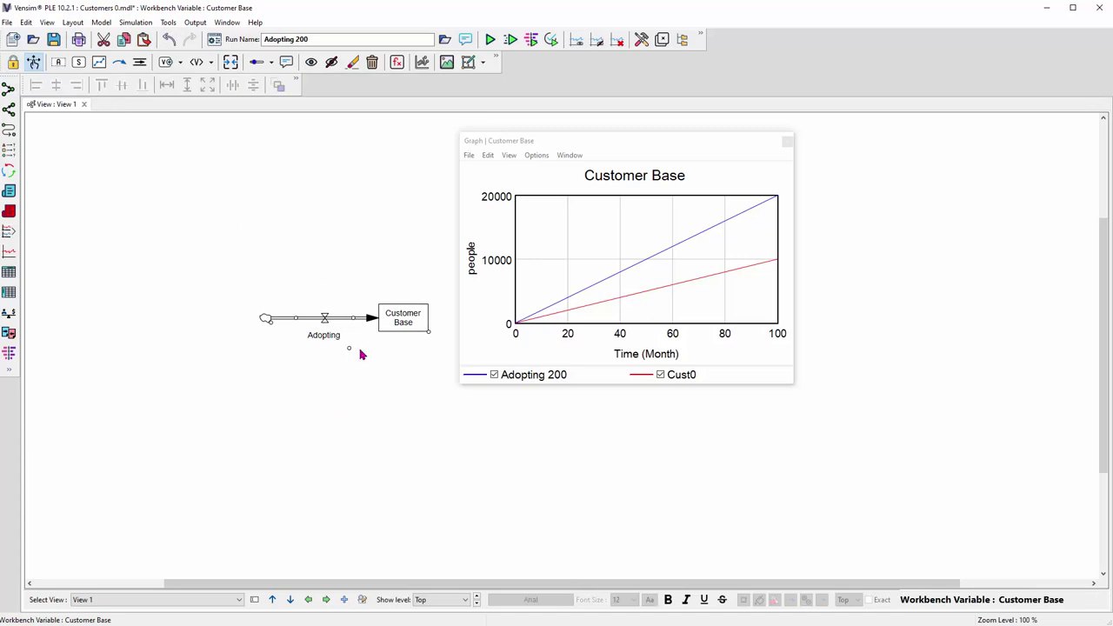
{"action": "mouse_move", "coordinate": [398, 321]}
{"action": "left_mouse_down"}
{"action": "mouse_move", "coordinate": [405, 284]}
{"action": "mouse_move", "coordinate": [406, 335]}
{"action": "mouse_move", "coordinate": [403, 323]}
{"action": "left_mouse_up"}
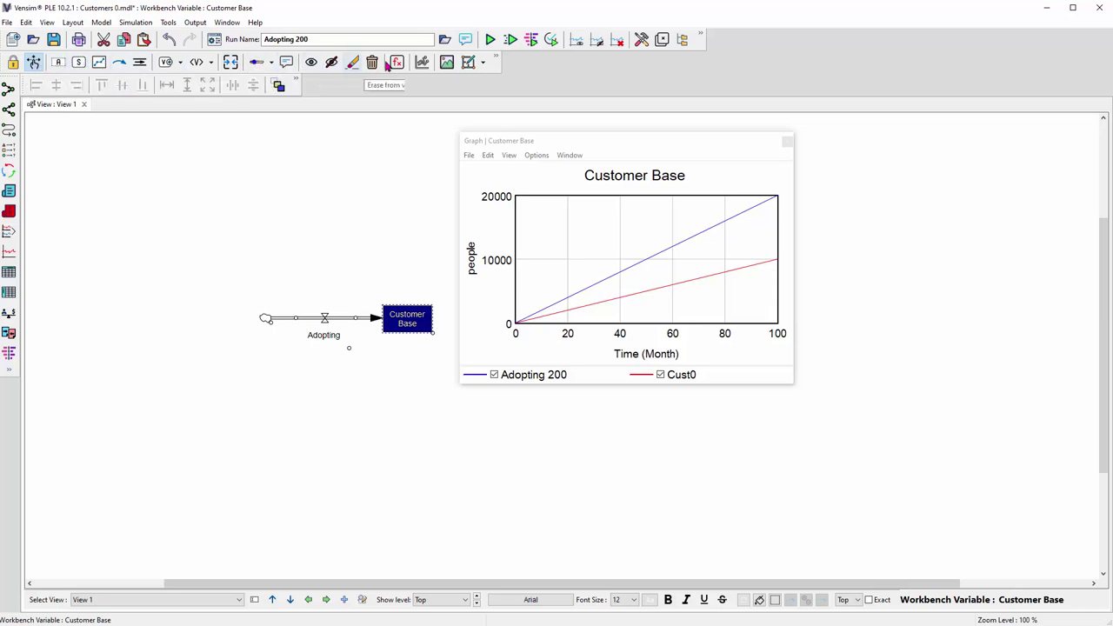
{"action": "left_click", "coordinate": [787, 143]}
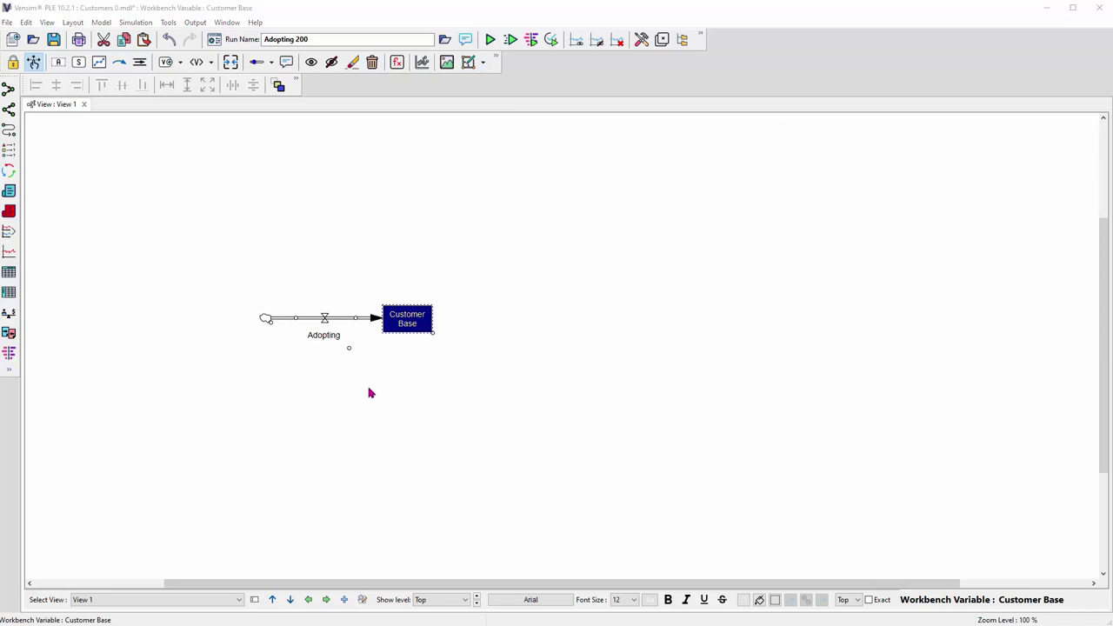
Step: Reopen the Customer Base graph, show the control panel beside the diagram, and close the graph
{"action": "left_click", "coordinate": [15, 215]}
{"action": "mouse_move", "coordinate": [602, 287]}
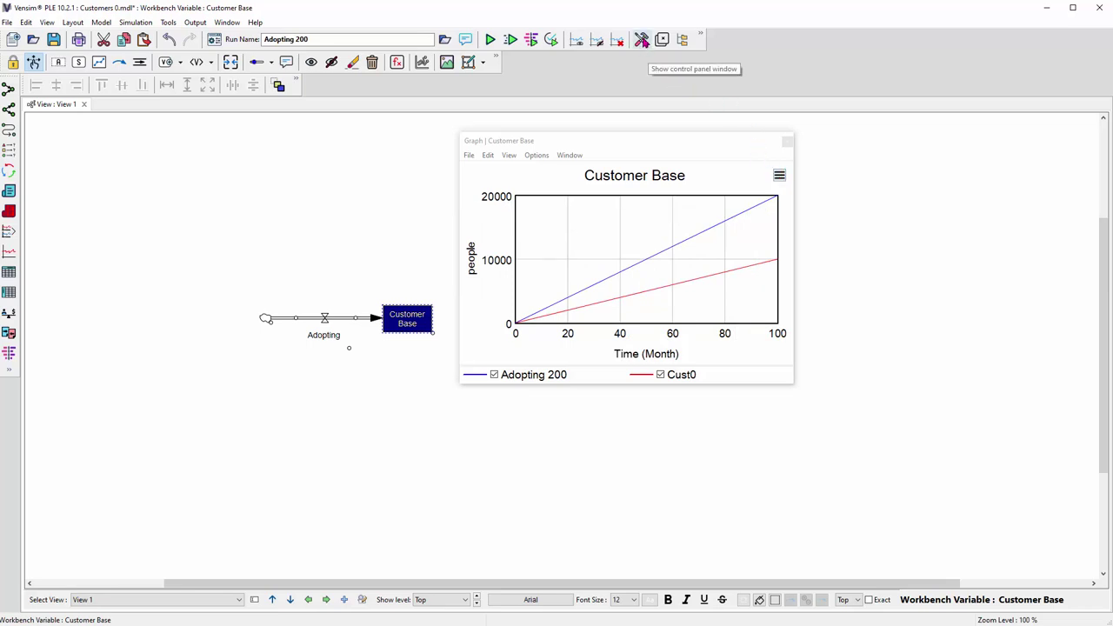
{"action": "left_click", "coordinate": [641, 39]}
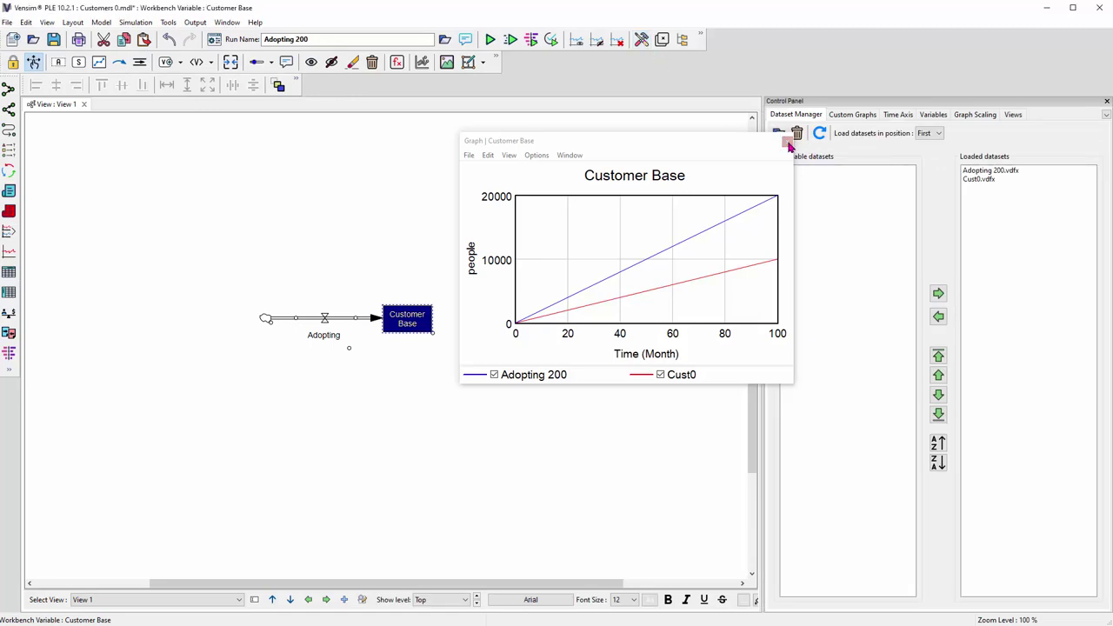
{"action": "left_click", "coordinate": [788, 140]}
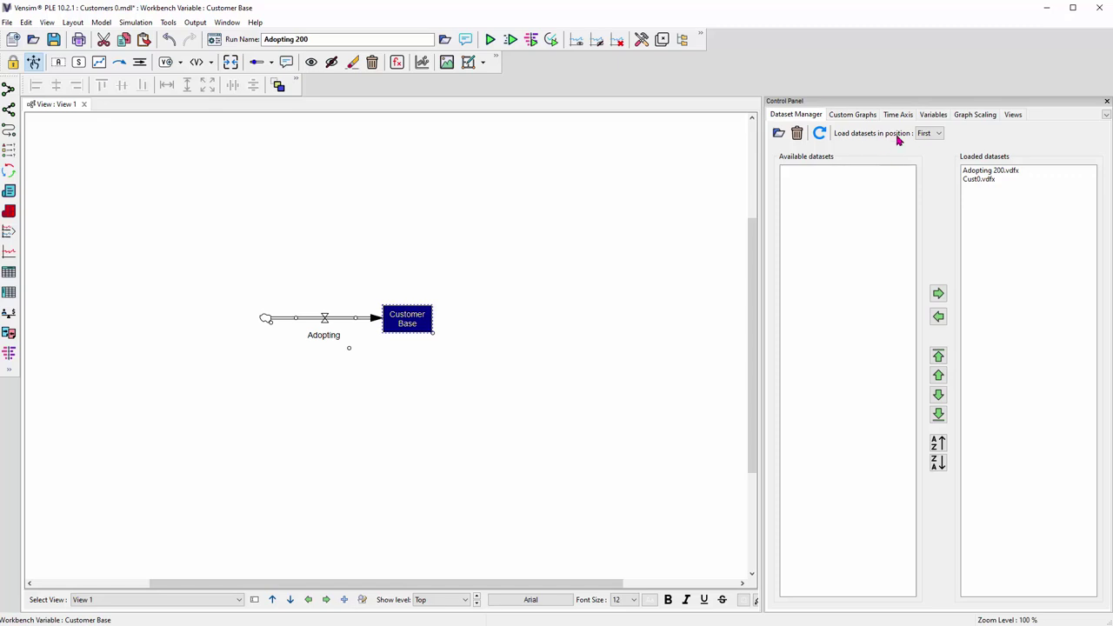
Step: Look through the custom graph, time axis and variable settings of the control panel and return to the dataset manager
{"action": "left_click", "coordinate": [850, 116]}
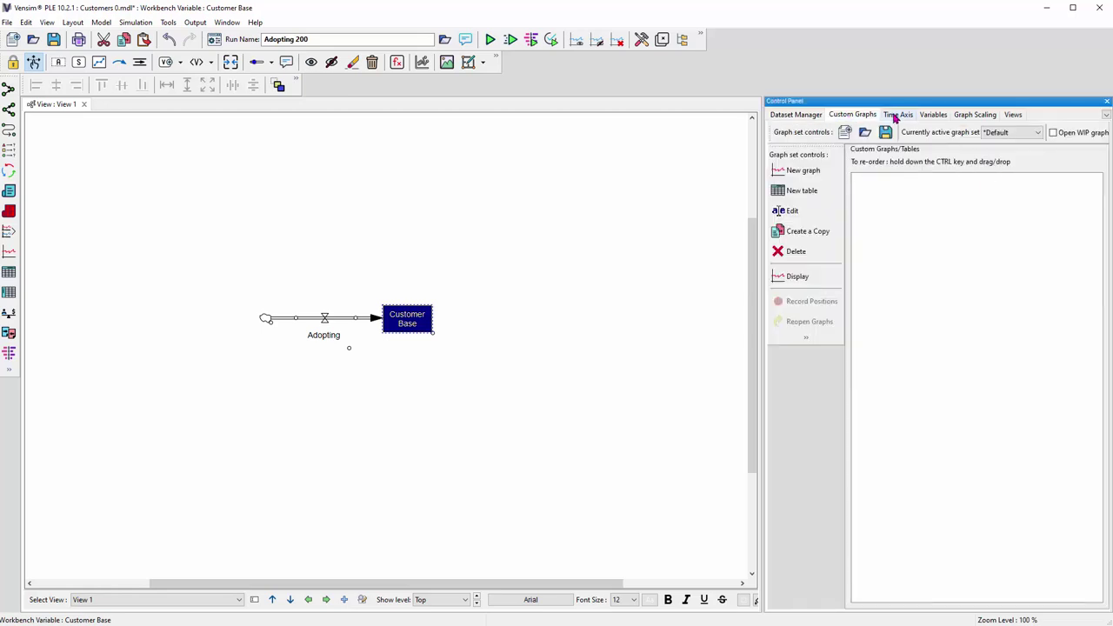
{"action": "left_click", "coordinate": [896, 116]}
{"action": "left_click", "coordinate": [934, 116]}
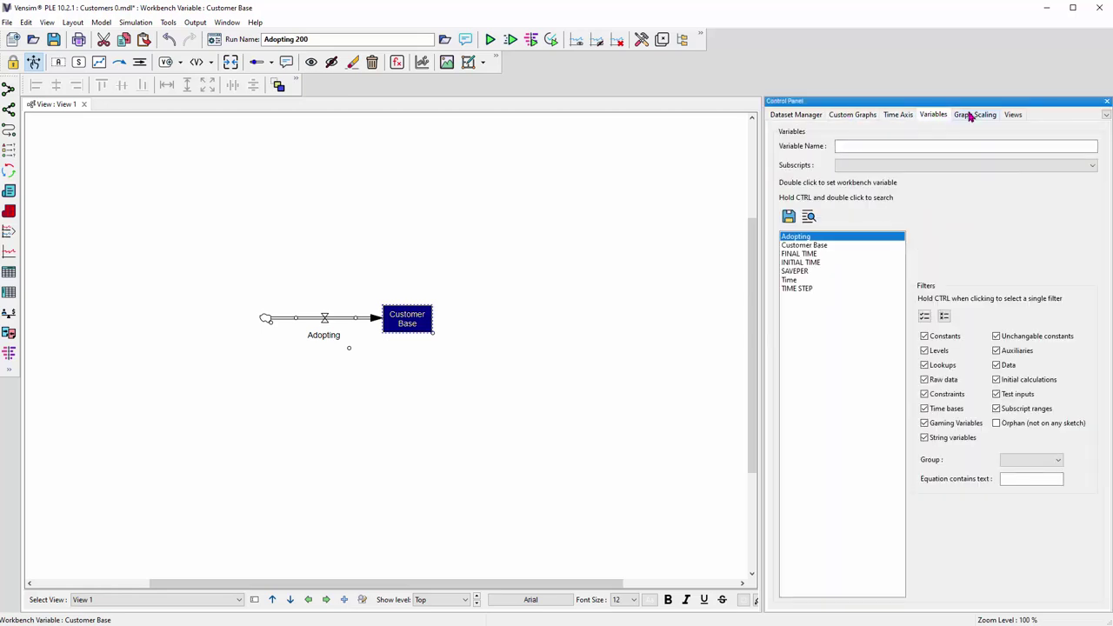
{"action": "left_click", "coordinate": [802, 118]}
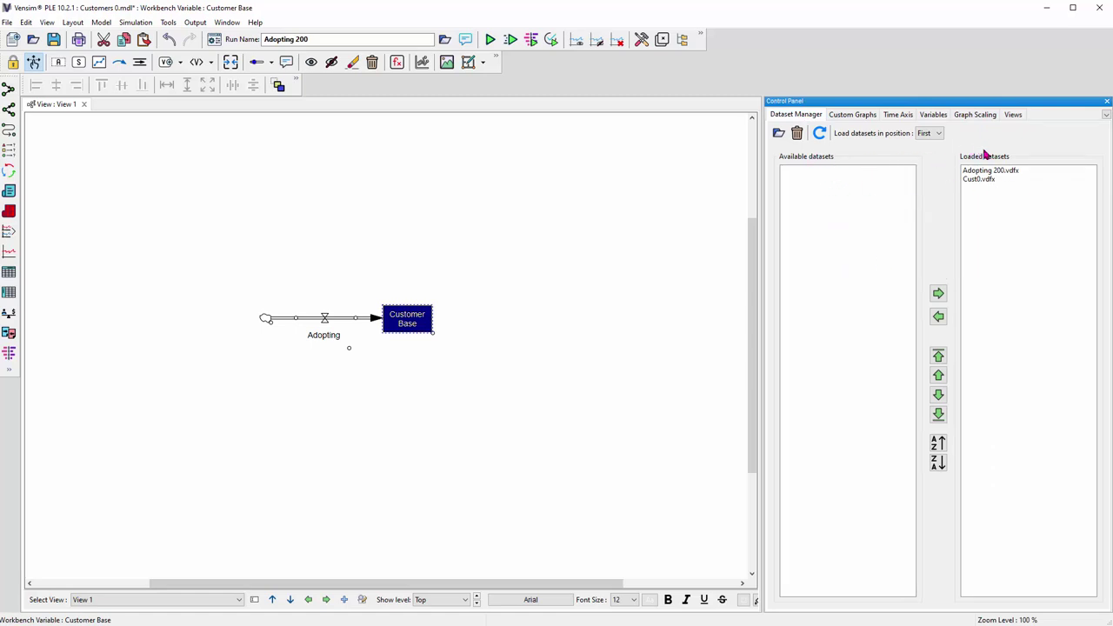
Step: Inspect the run information of the loaded Cust0 and Adopting 200 datasets and check the current run name
{"action": "mouse_move", "coordinate": [988, 180]}
{"action": "left_click", "coordinate": [981, 181]}
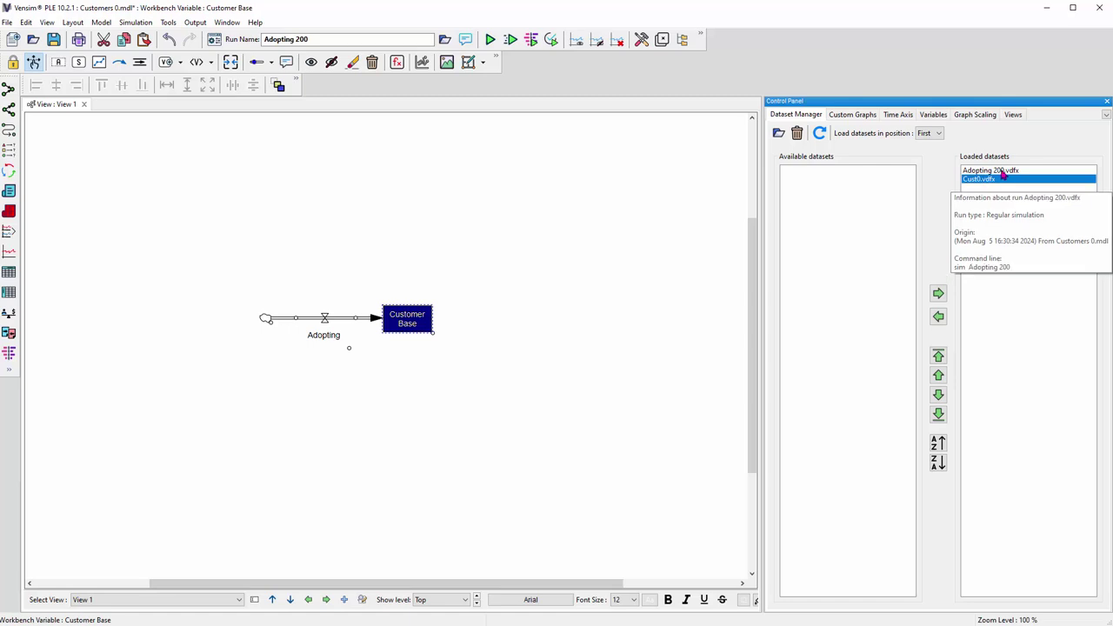
{"action": "left_click", "coordinate": [1002, 172]}
{"action": "left_click_drag", "start_coordinate": [318, 39], "coordinate": [258, 39]}
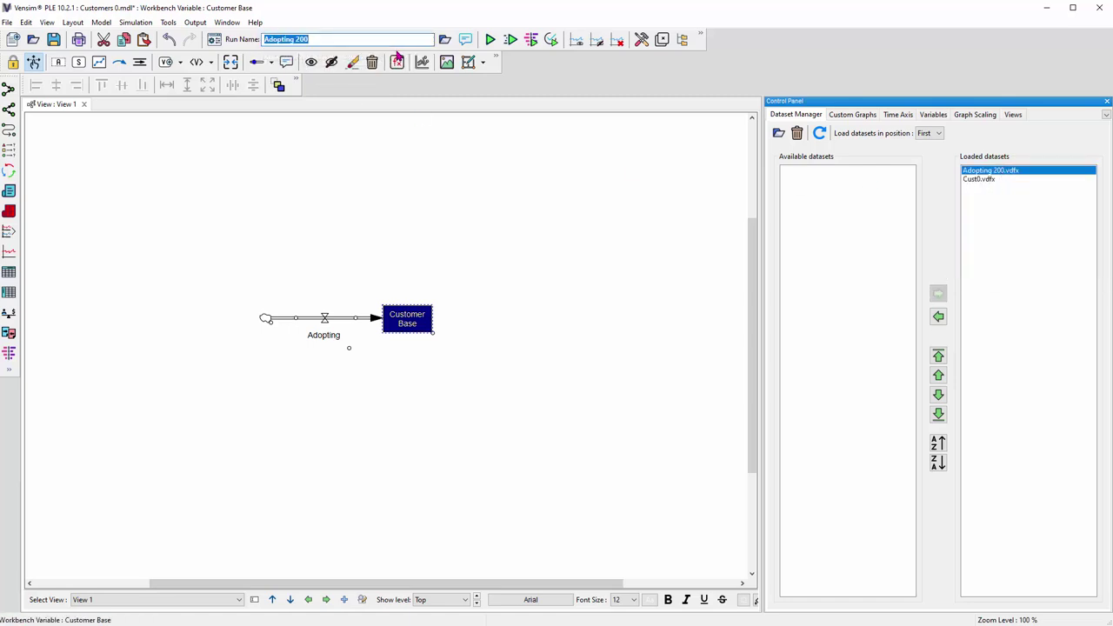
Step: Unload the Cust0 dataset and select the loaded Adopting 200 dataset
{"action": "left_click", "coordinate": [984, 180]}
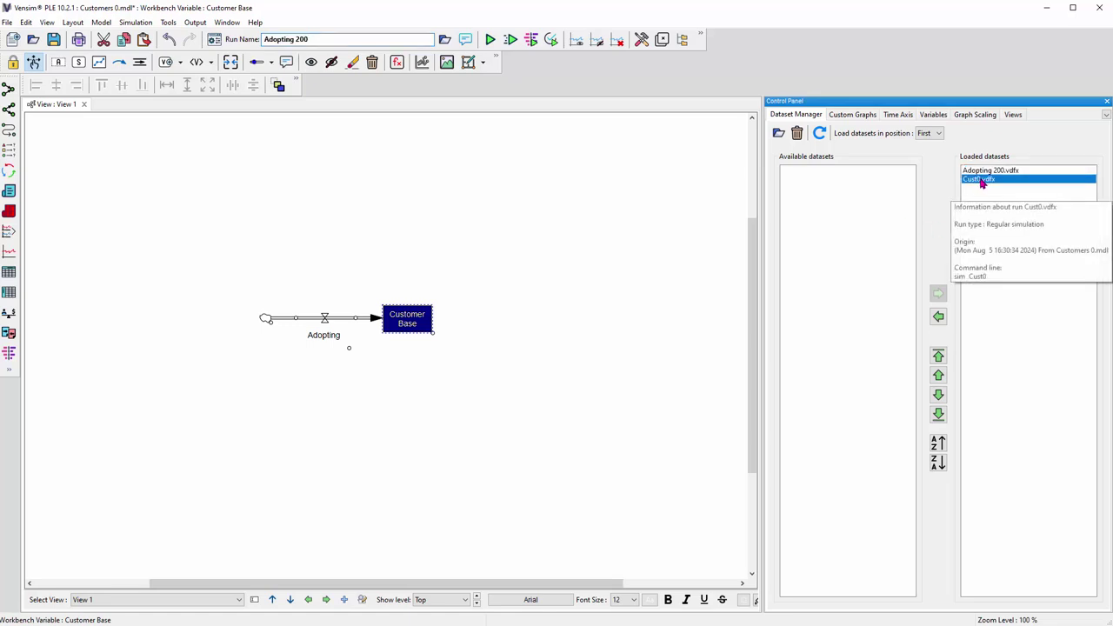
{"action": "left_click", "coordinate": [939, 317]}
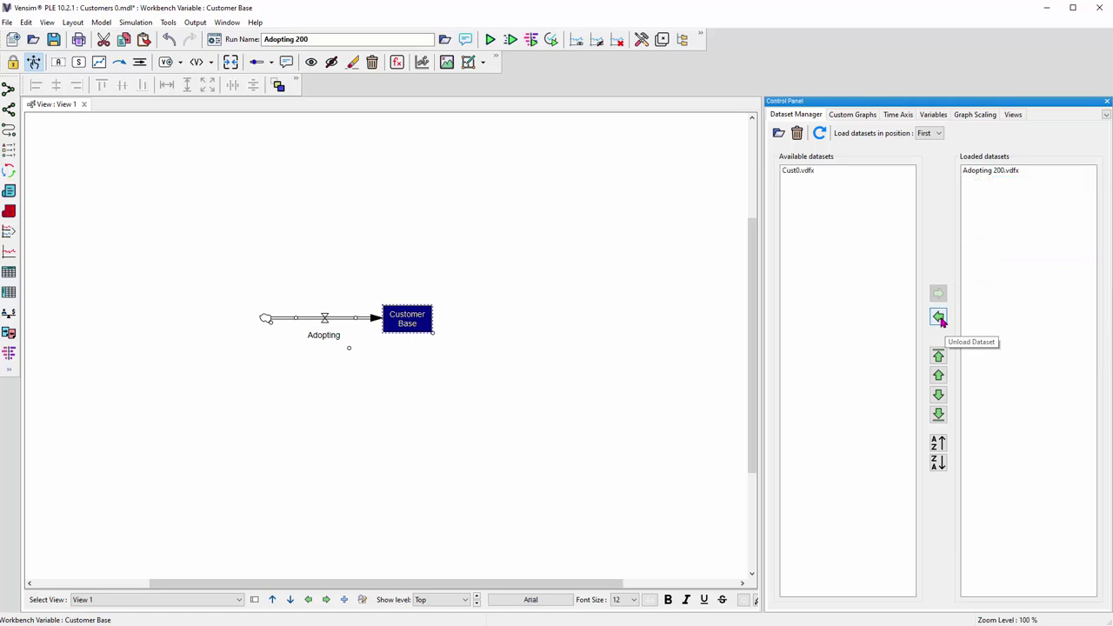
{"action": "left_click", "coordinate": [986, 173]}
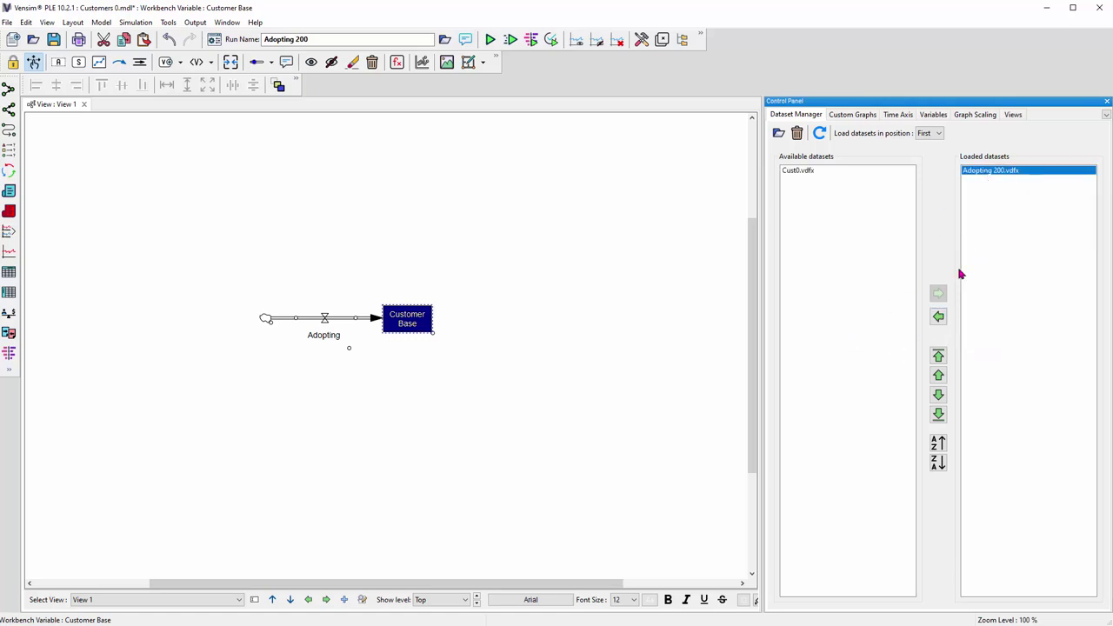
Step: Graph Customer Base for the Adopting 200 run alone, toggle its line off and on, and close the graph
{"action": "left_click", "coordinate": [9, 252]}
{"action": "mouse_move", "coordinate": [614, 276]}
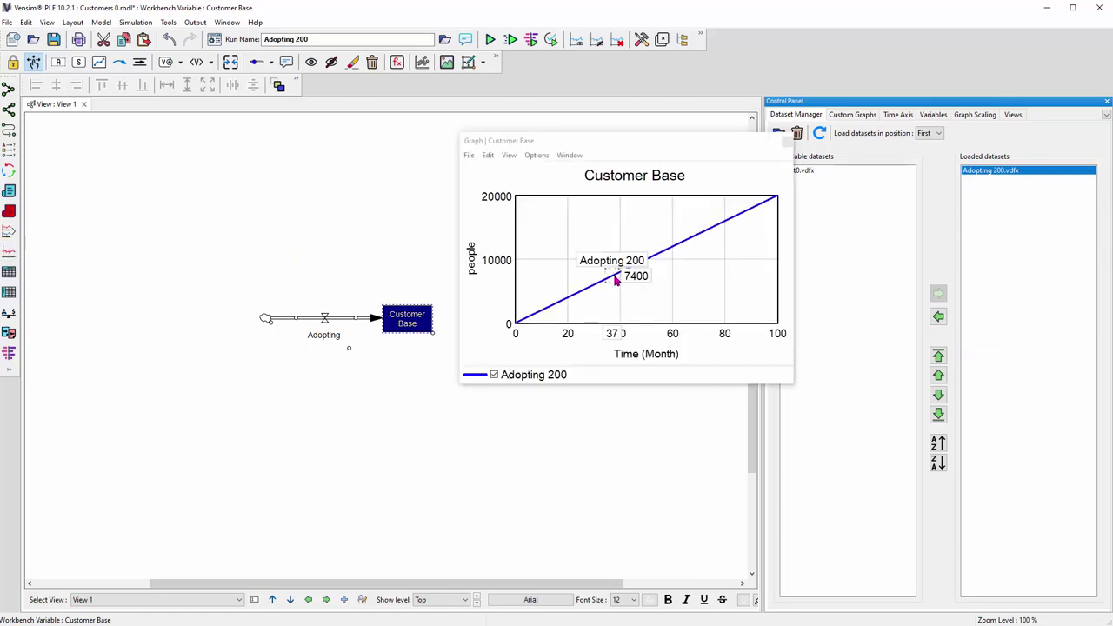
{"action": "left_click", "coordinate": [494, 374]}
{"action": "left_click", "coordinate": [494, 375]}
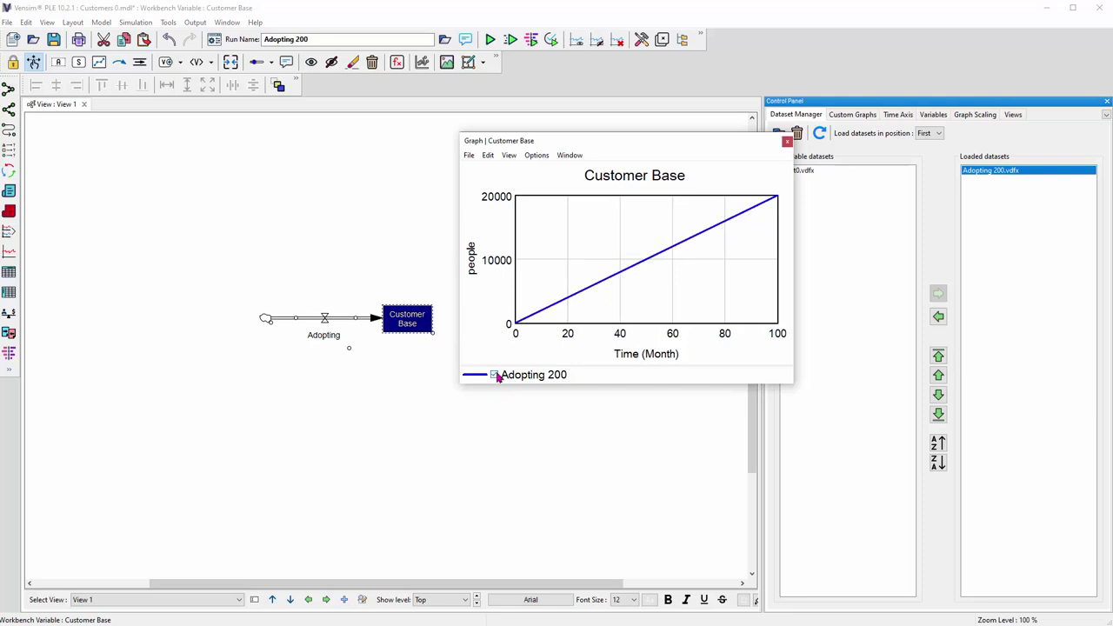
{"action": "left_click", "coordinate": [787, 143]}
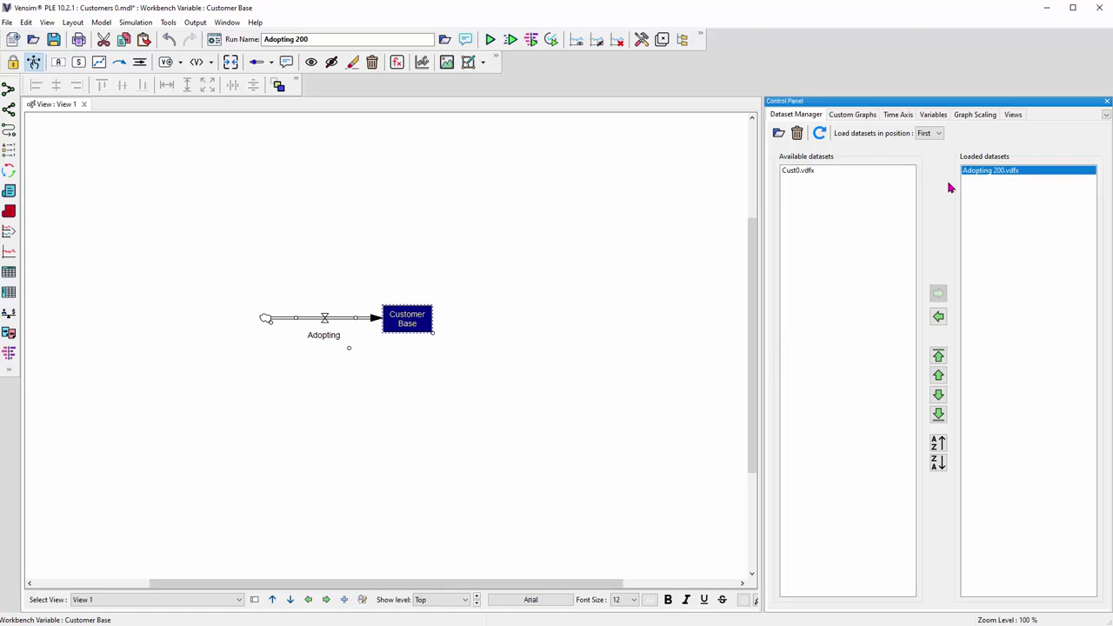
Step: Reload the Cust0 dataset, compare it with Adopting 200, widen the comparison to read both runs' values, and close it
{"action": "double_click", "coordinate": [795, 171]}
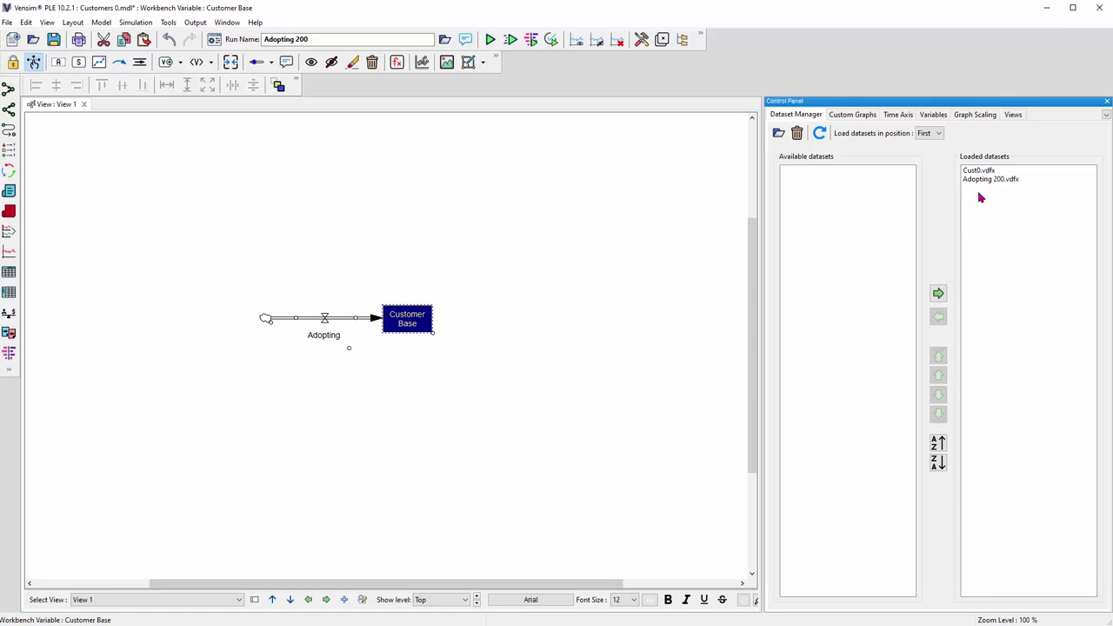
{"action": "left_click", "coordinate": [10, 338]}
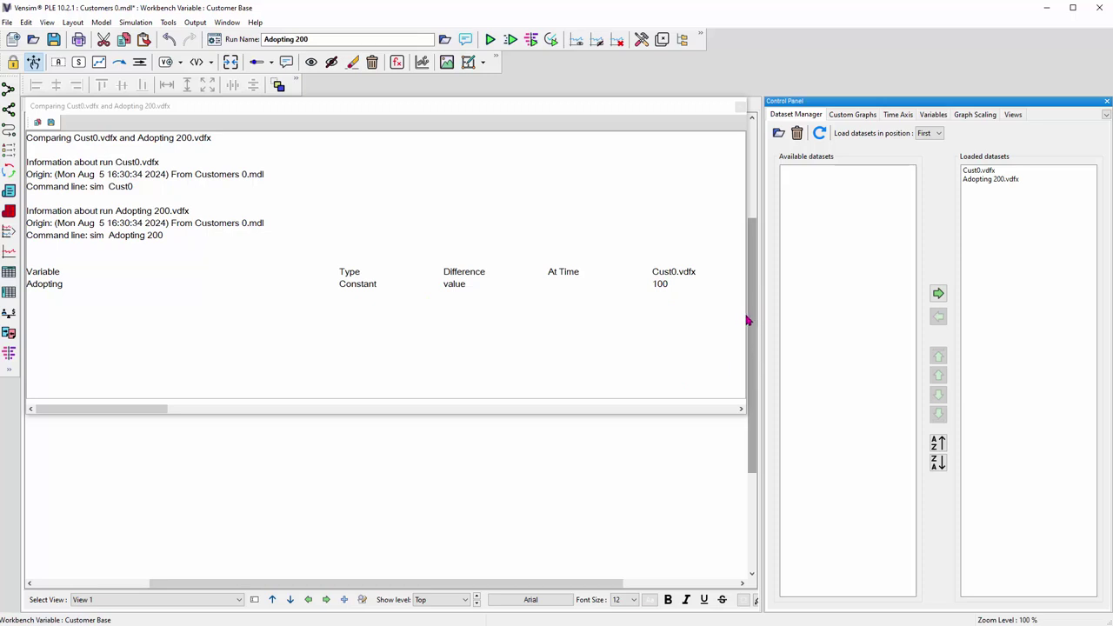
{"action": "left_click_drag", "start_coordinate": [749, 314], "coordinate": [864, 316]}
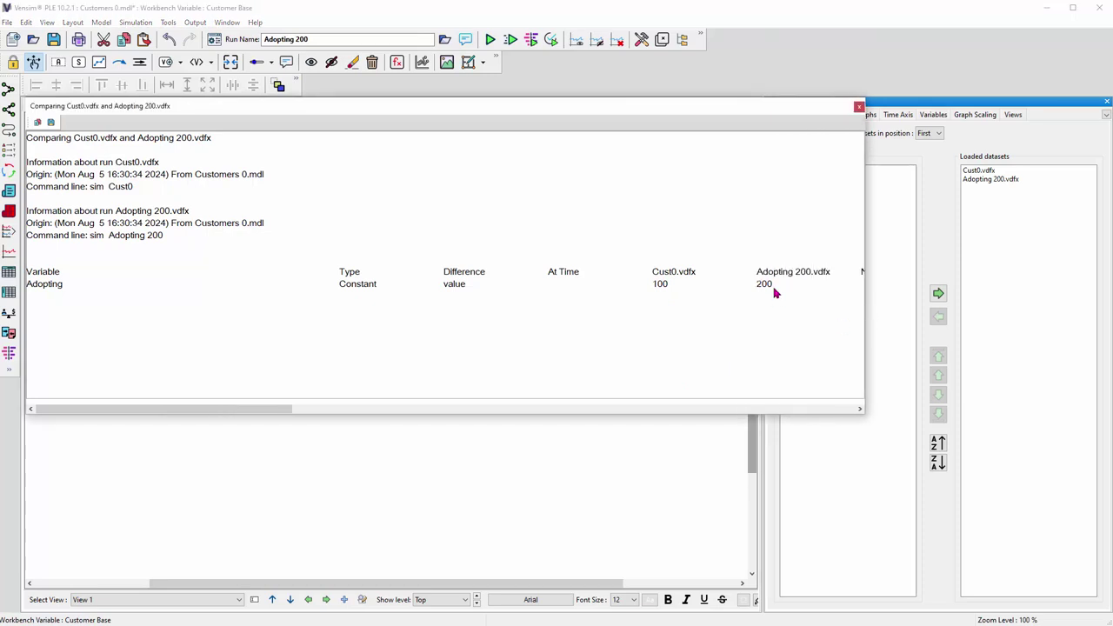
{"action": "left_click", "coordinate": [858, 108]}
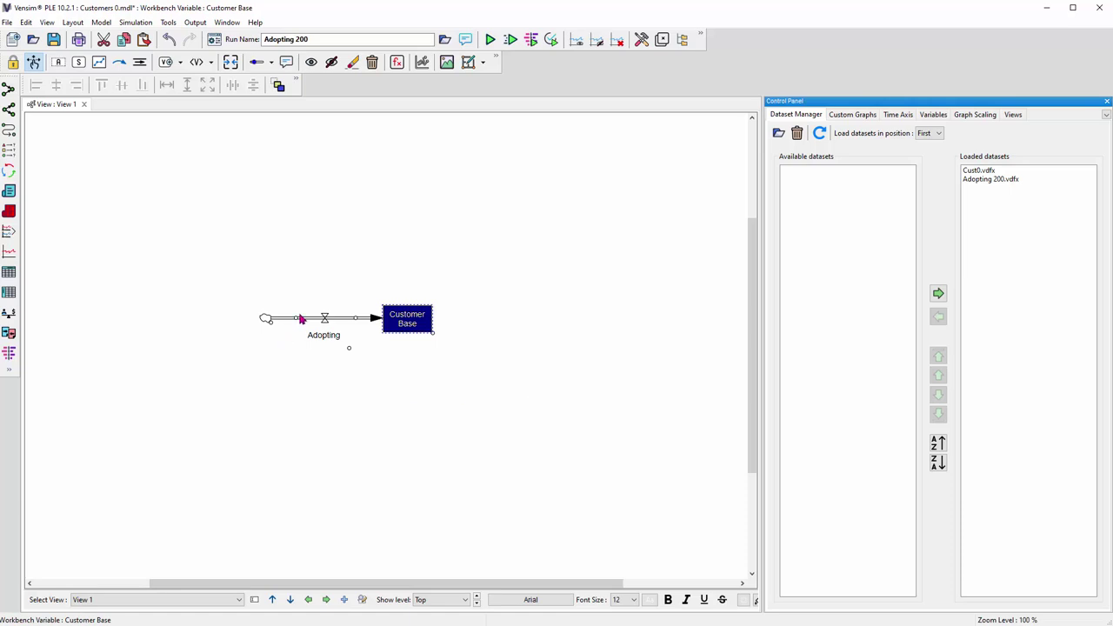
Step: Place a workbench tool object on the sketch above the flow diagram and set its tool to Graph
{"action": "left_click", "coordinate": [273, 64]}
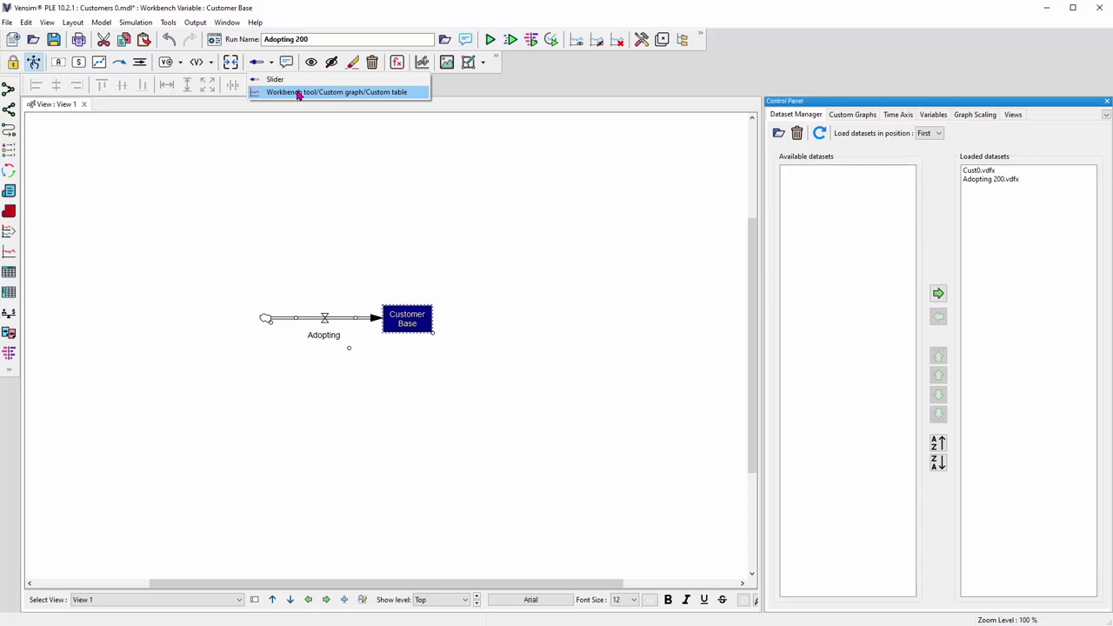
{"action": "left_click", "coordinate": [298, 94]}
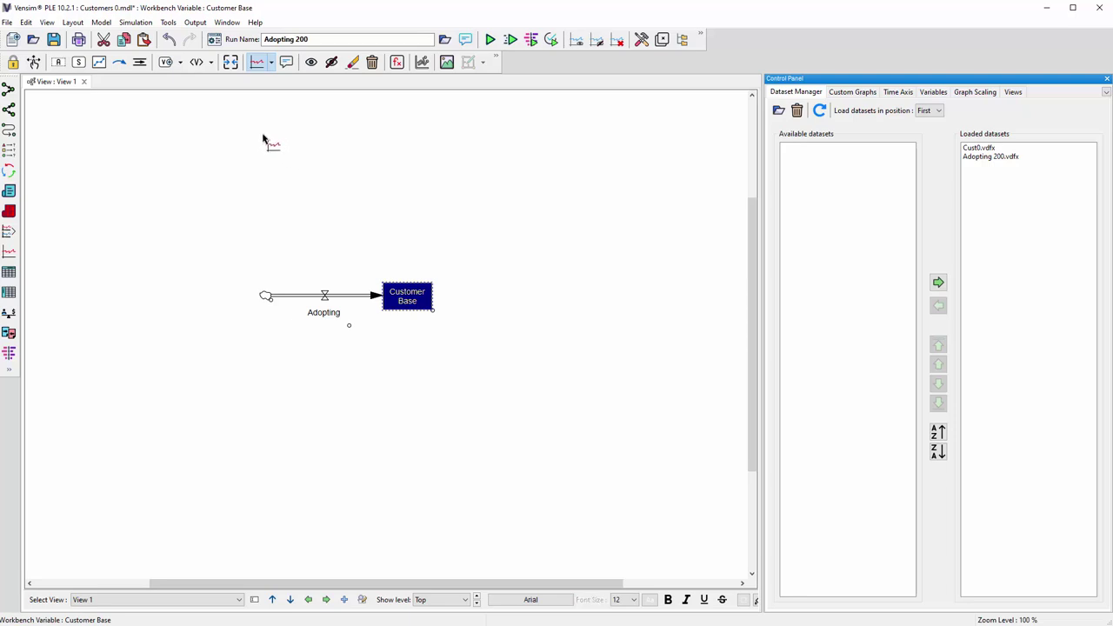
{"action": "left_click", "coordinate": [264, 140]}
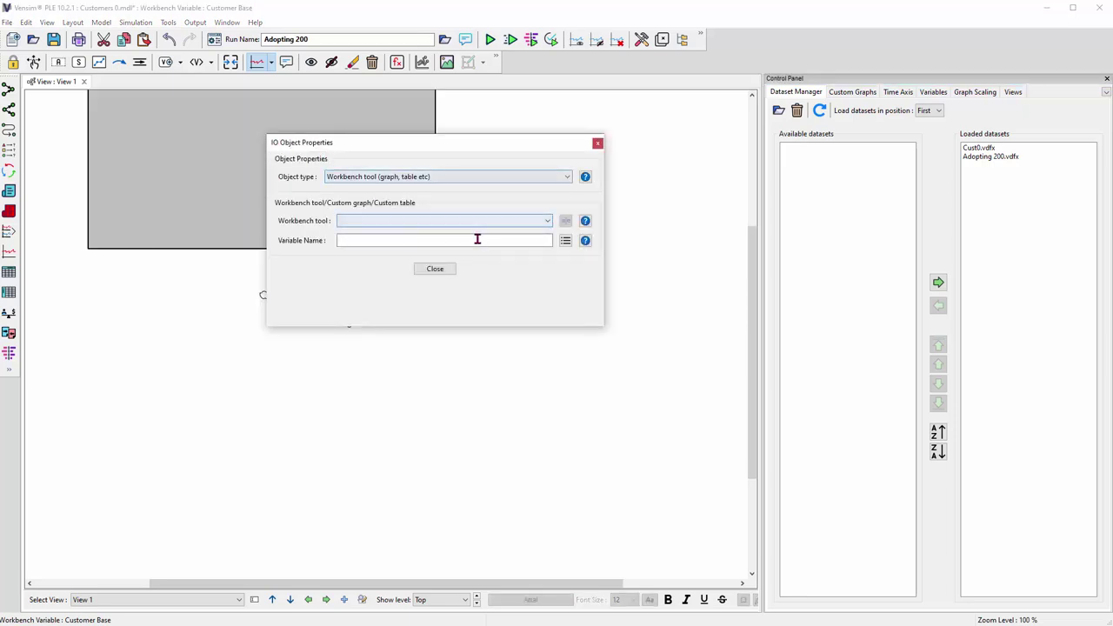
{"action": "left_click", "coordinate": [427, 225]}
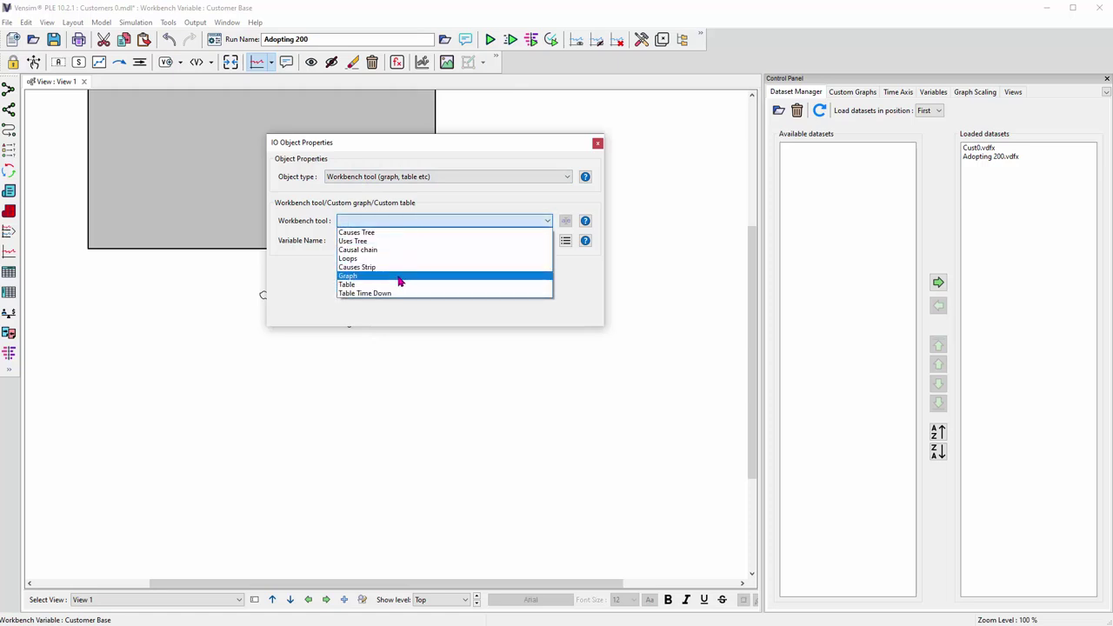
{"action": "left_click", "coordinate": [400, 277]}
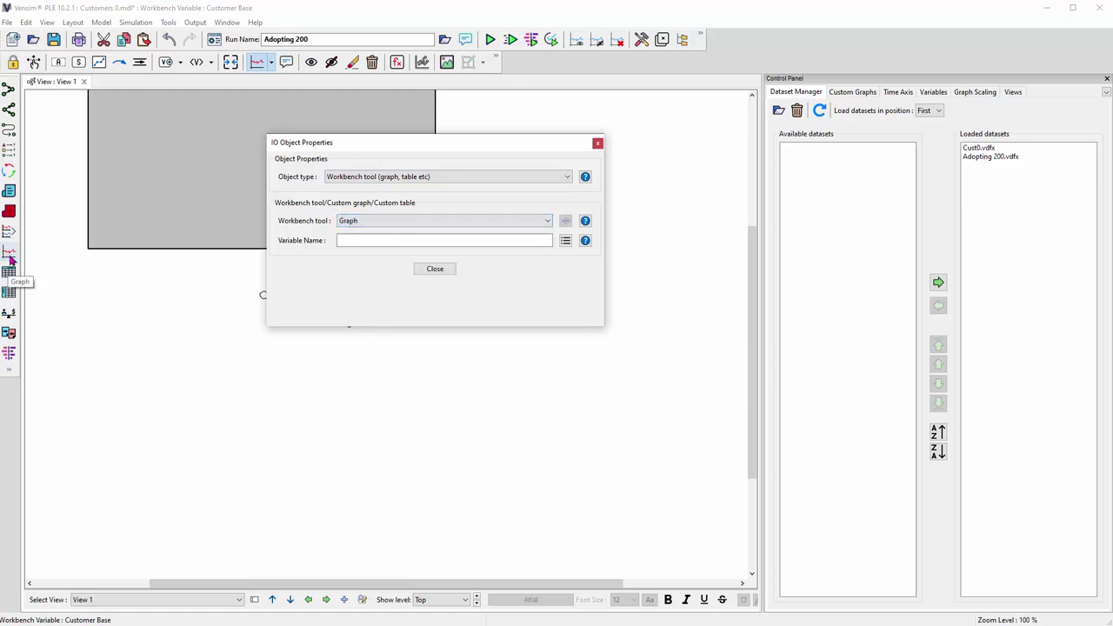
Step: Assign Customer Base as the variable shown by the embedded graph and close its properties
{"action": "left_click", "coordinate": [361, 241]}
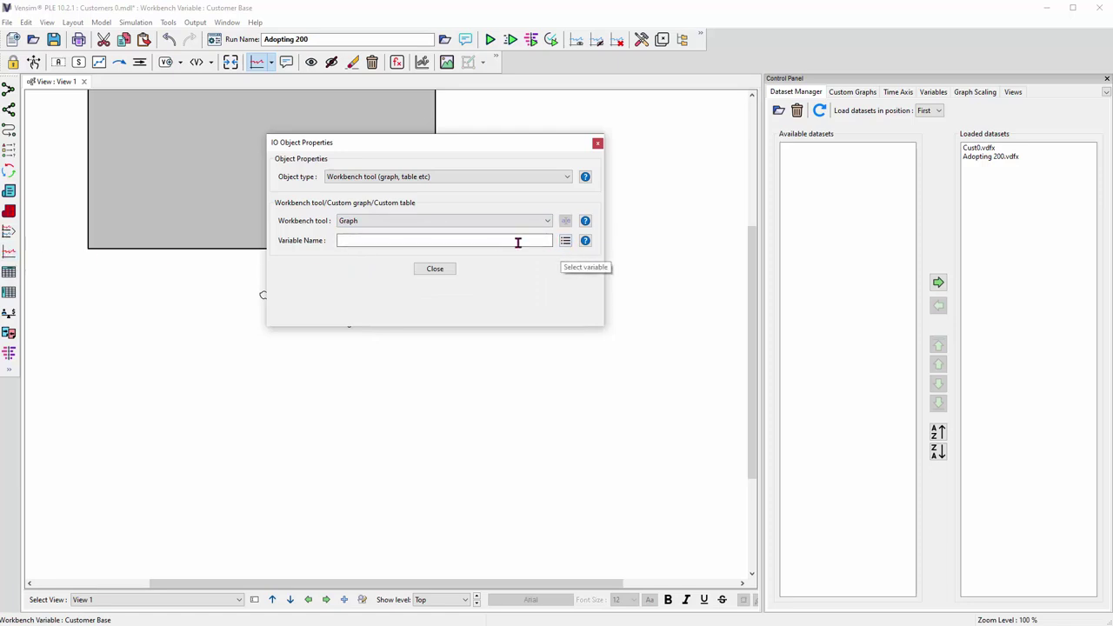
{"action": "left_click_drag", "start_coordinate": [461, 145], "coordinate": [379, 346]}
{"action": "left_click", "coordinate": [293, 441]}
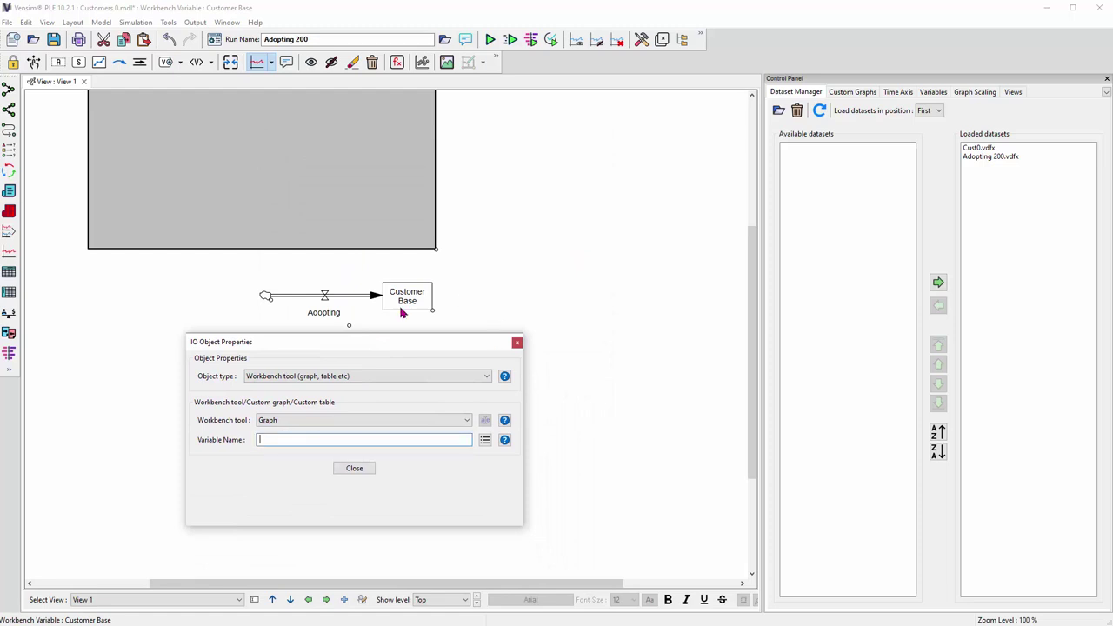
{"action": "left_click", "coordinate": [485, 439]}
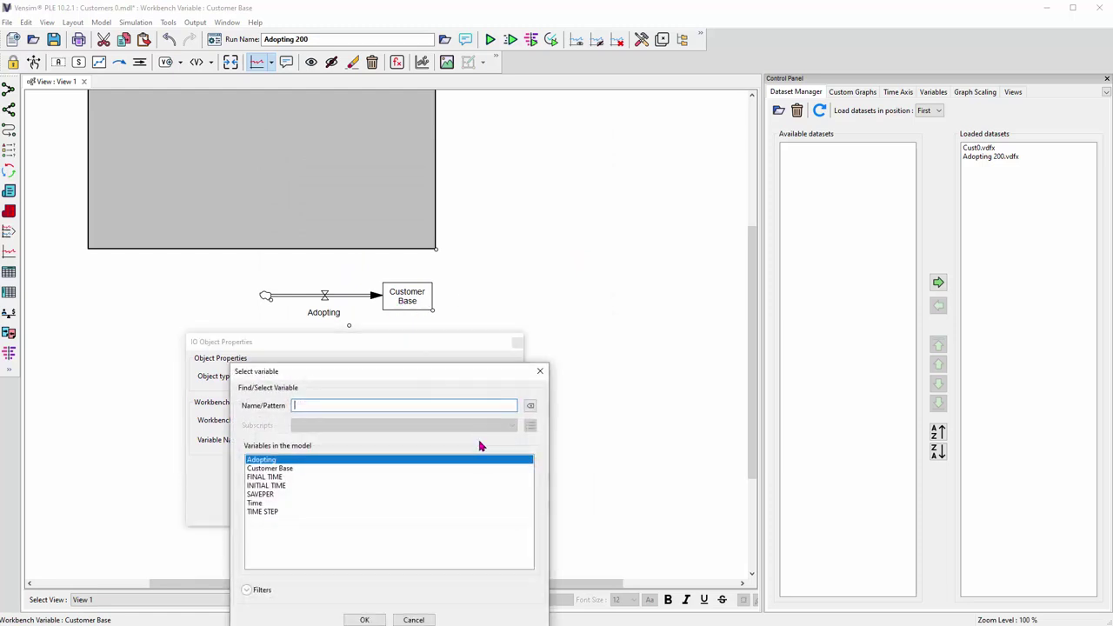
{"action": "left_click", "coordinate": [275, 470]}
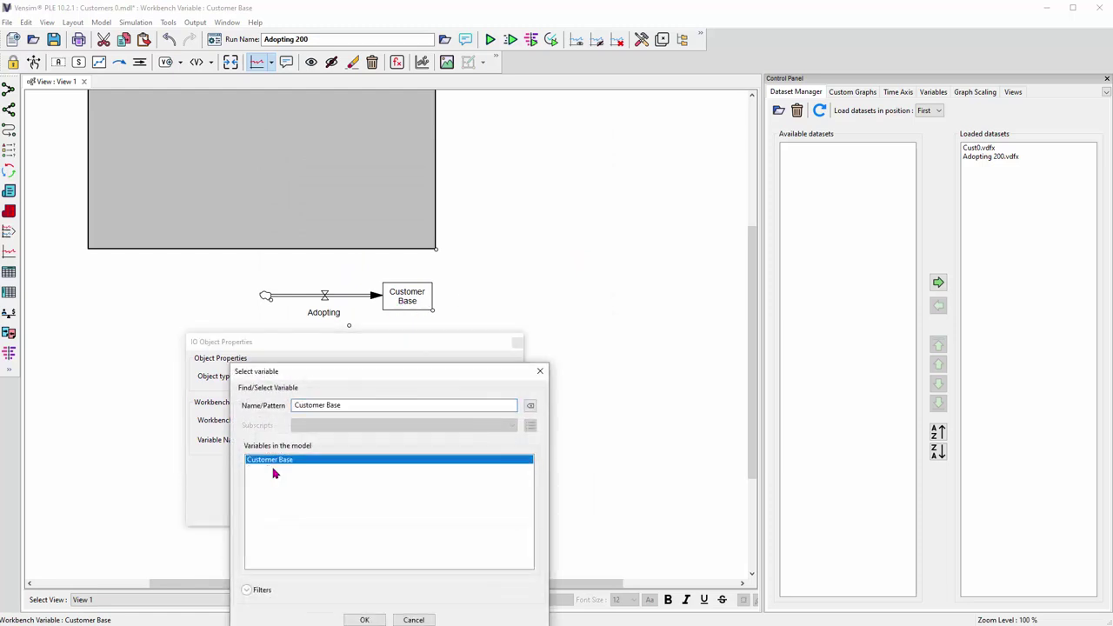
{"action": "left_click", "coordinate": [353, 620]}
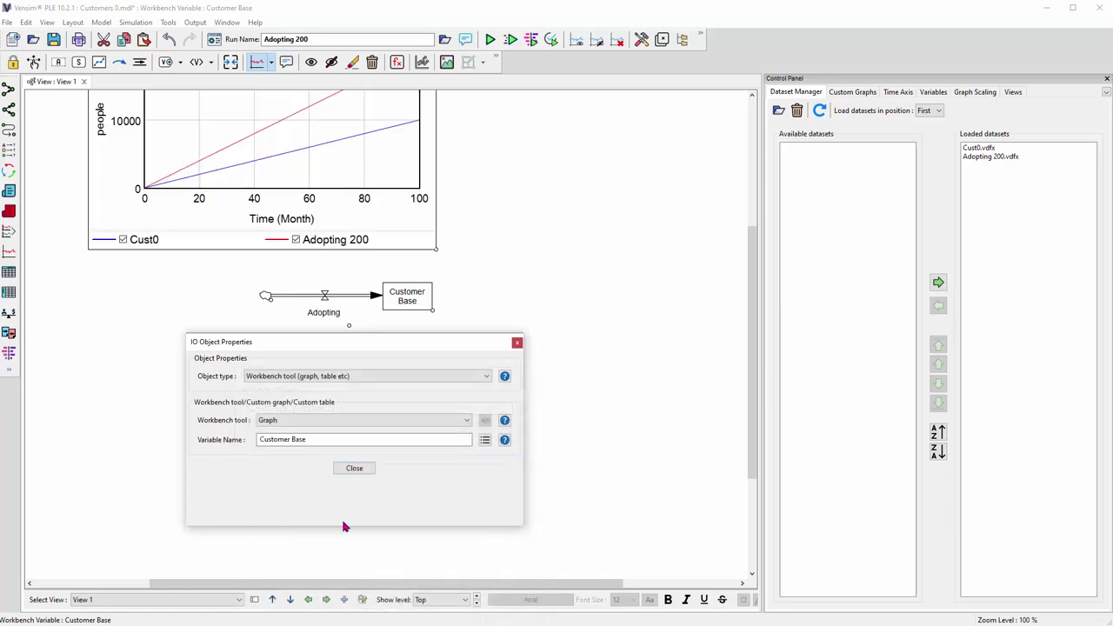
{"action": "left_click", "coordinate": [353, 469]}
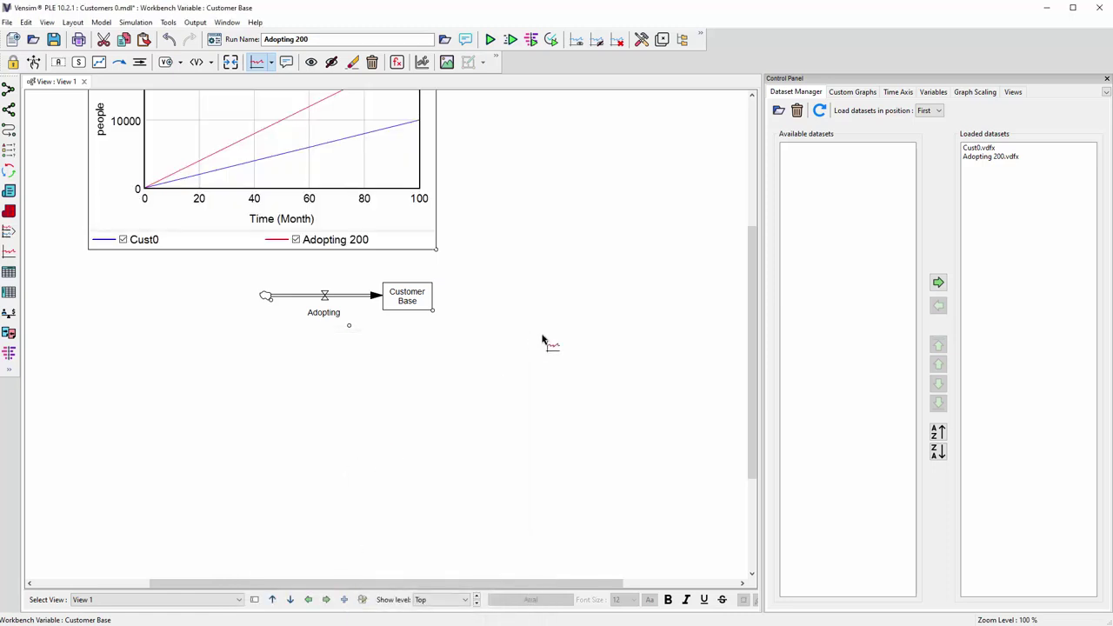
Step: Move the embedded Customer Base graph directly above the flow diagram and make it narrower
{"action": "left_click", "coordinate": [34, 62]}
{"action": "left_click_drag", "start_coordinate": [155, 182], "coordinate": [322, 190]}
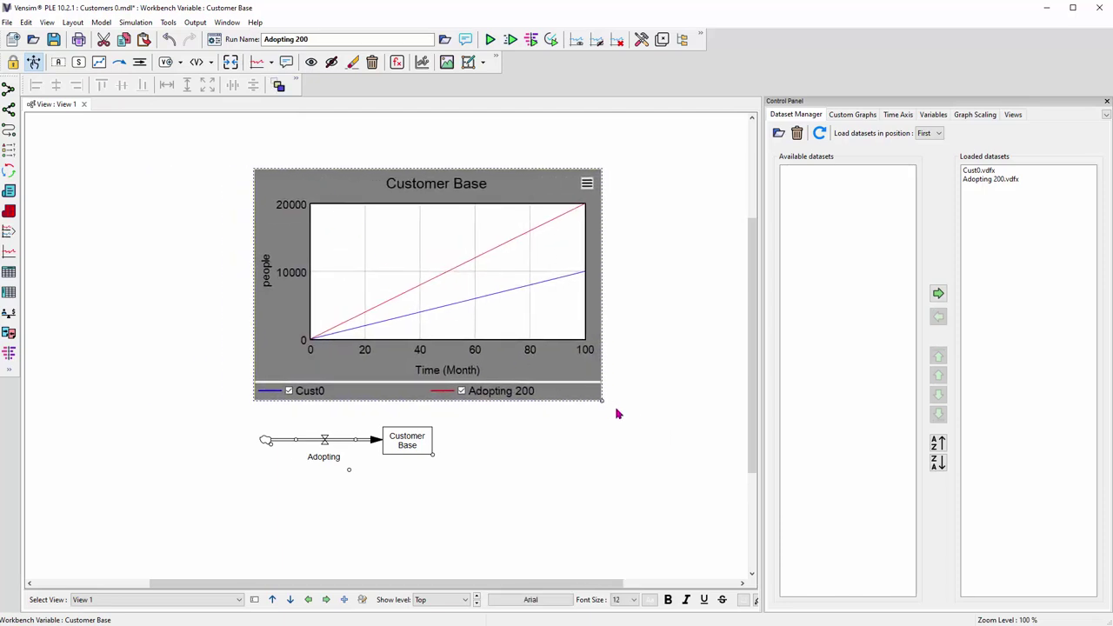
{"action": "left_click_drag", "start_coordinate": [599, 398], "coordinate": [508, 405]}
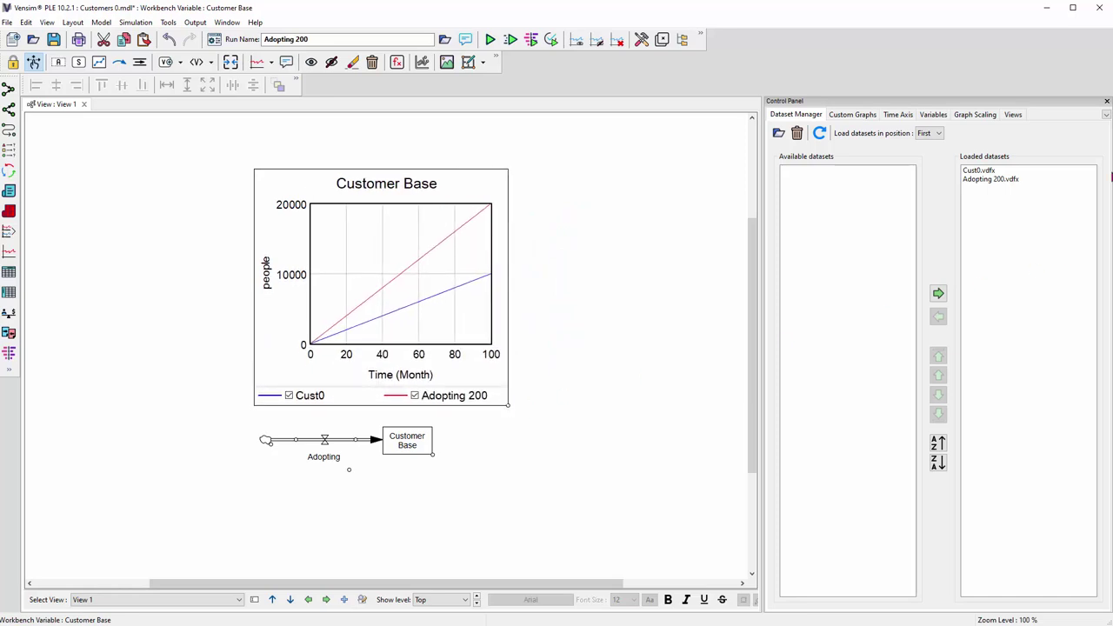
Step: Unload the Cust0 dataset and load it again to update the runs in the embedded graph
{"action": "mouse_move", "coordinate": [999, 184]}
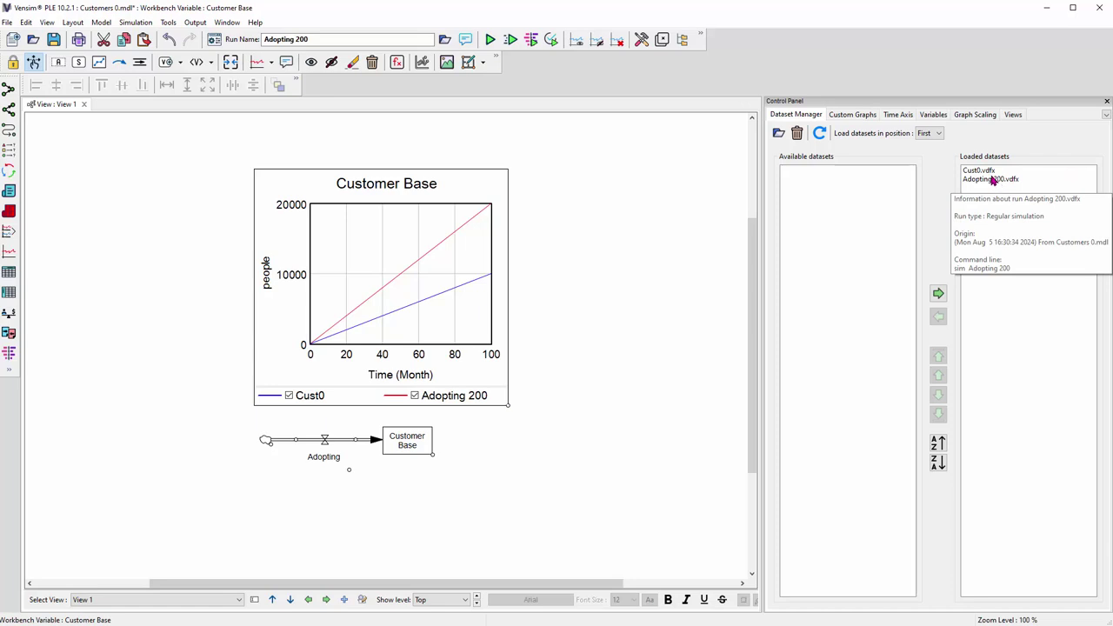
{"action": "left_click", "coordinate": [985, 174]}
{"action": "double_click", "coordinate": [986, 174]}
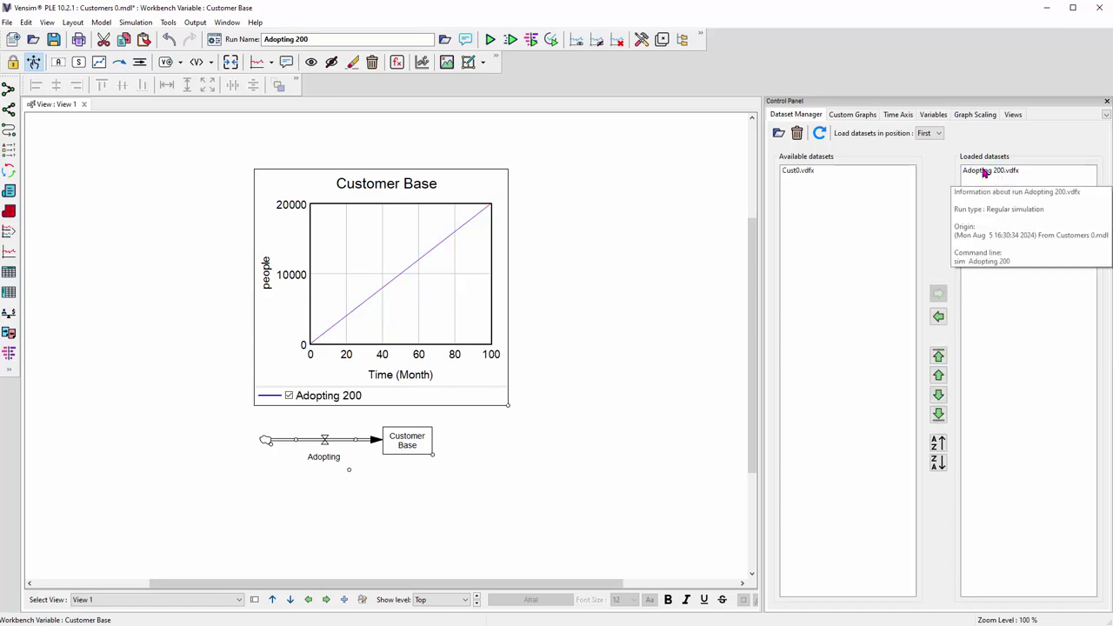
{"action": "left_click", "coordinate": [807, 175]}
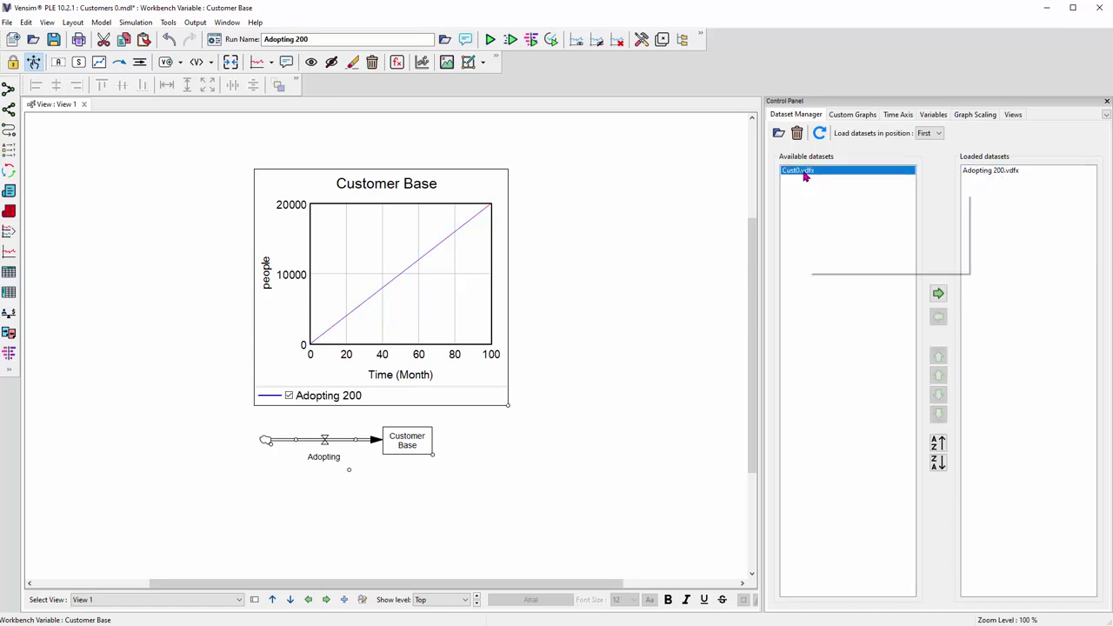
{"action": "double_click", "coordinate": [808, 176]}
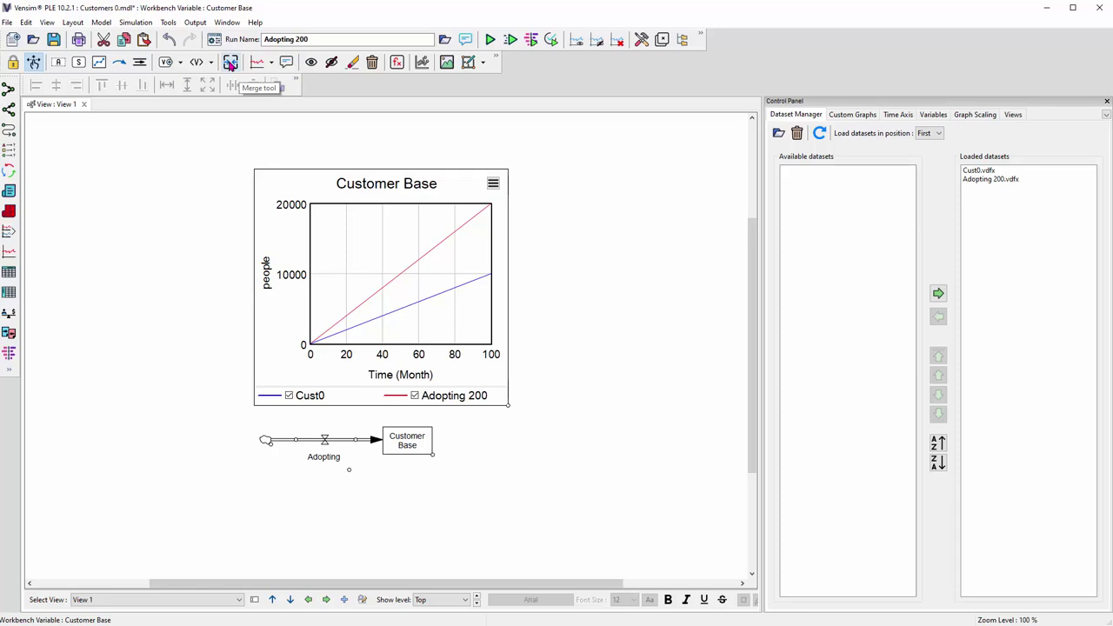
Step: Widen the embedded graph, and view Customer Base in an enlarged Causes Strip window before closing it
{"action": "left_click", "coordinate": [324, 456]}
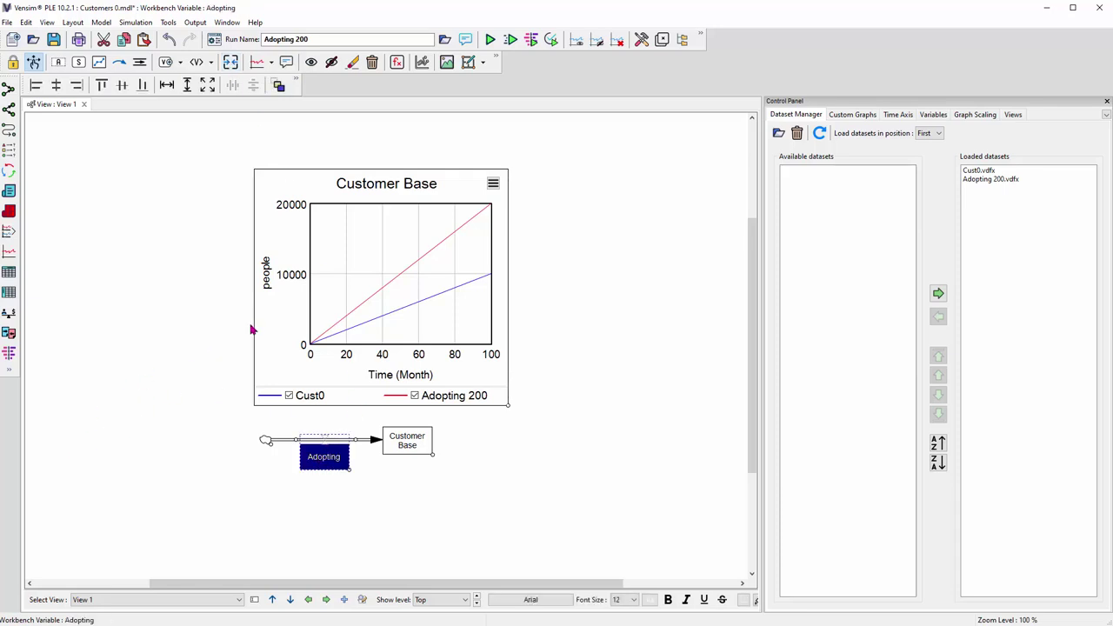
{"action": "left_click_drag", "start_coordinate": [508, 405], "coordinate": [578, 408]}
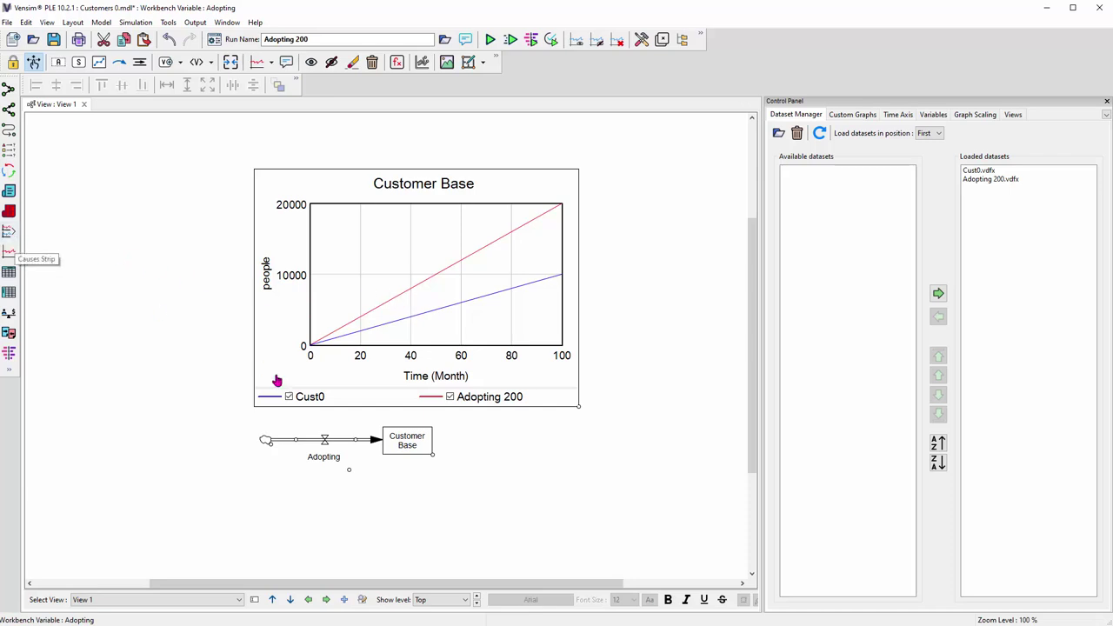
{"action": "left_click", "coordinate": [392, 449]}
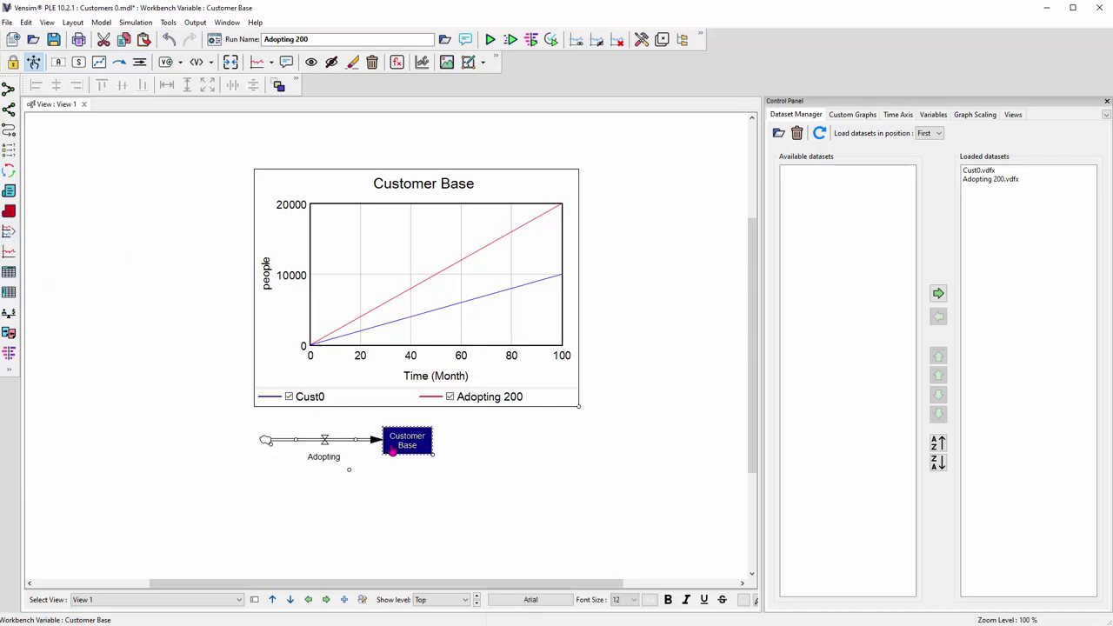
{"action": "left_click", "coordinate": [9, 231]}
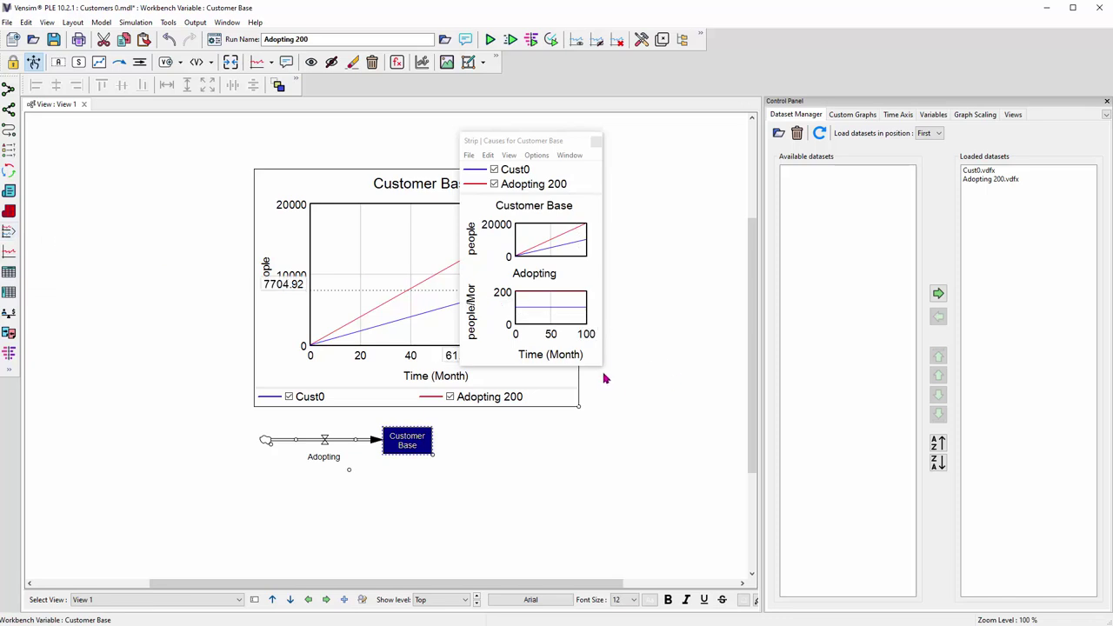
{"action": "left_click_drag", "start_coordinate": [602, 365], "coordinate": [708, 502]}
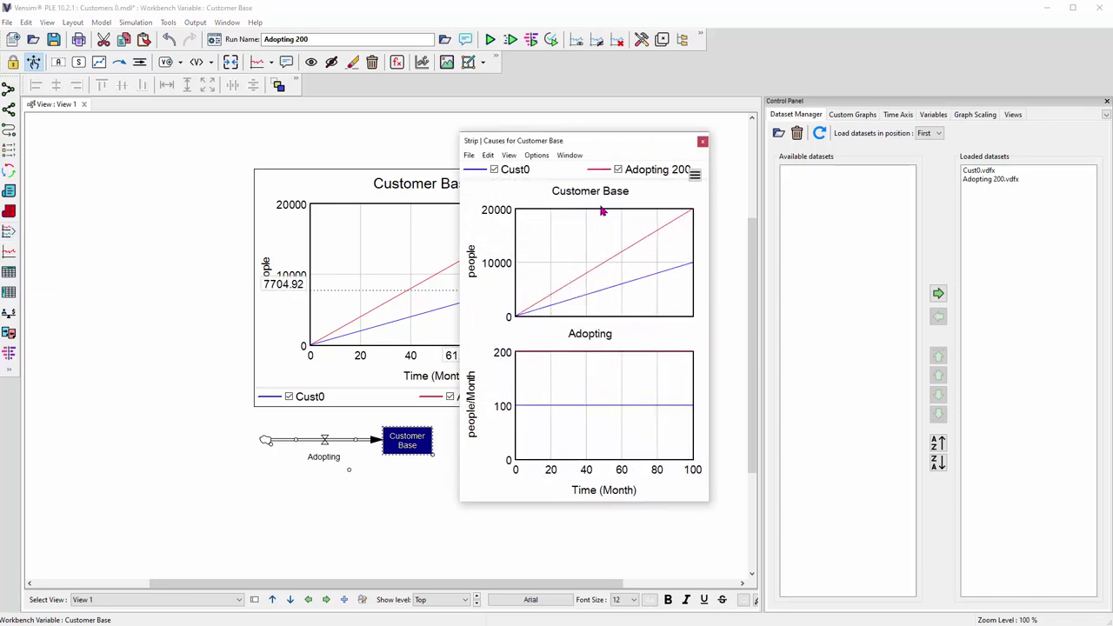
{"action": "left_click", "coordinate": [701, 142]}
Step: Move the embedded graph to the right of the Customer Base stock and reshape it to be tall and narrow
{"action": "left_click_drag", "start_coordinate": [262, 184], "coordinate": [472, 177]}
{"action": "left_click_drag", "start_coordinate": [425, 586], "coordinate": [502, 569]}
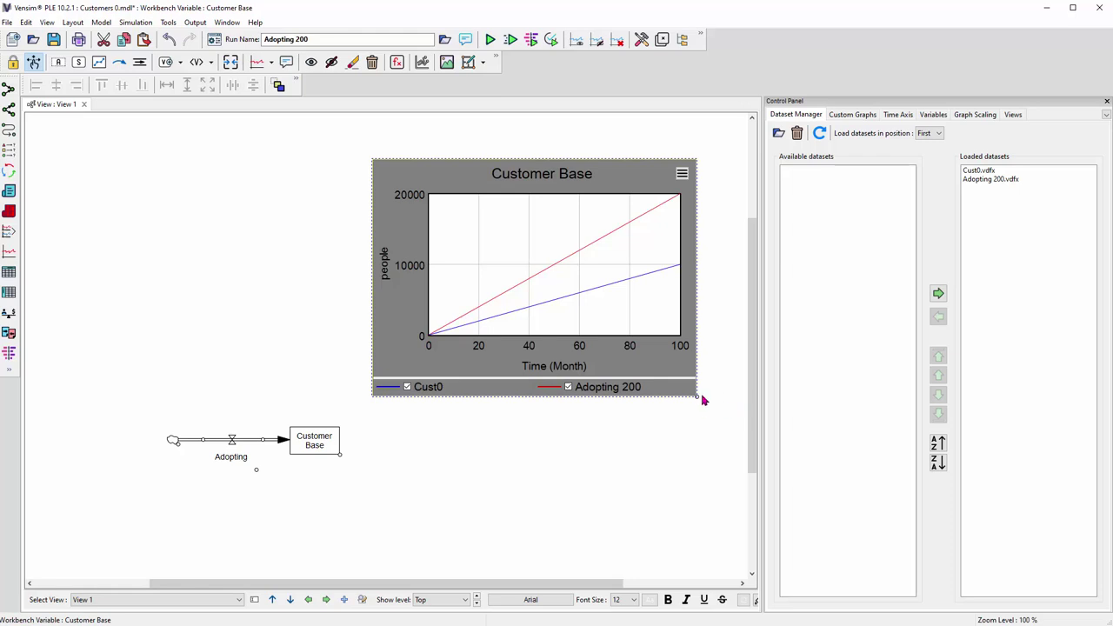
{"action": "left_click_drag", "start_coordinate": [696, 396], "coordinate": [634, 551]}
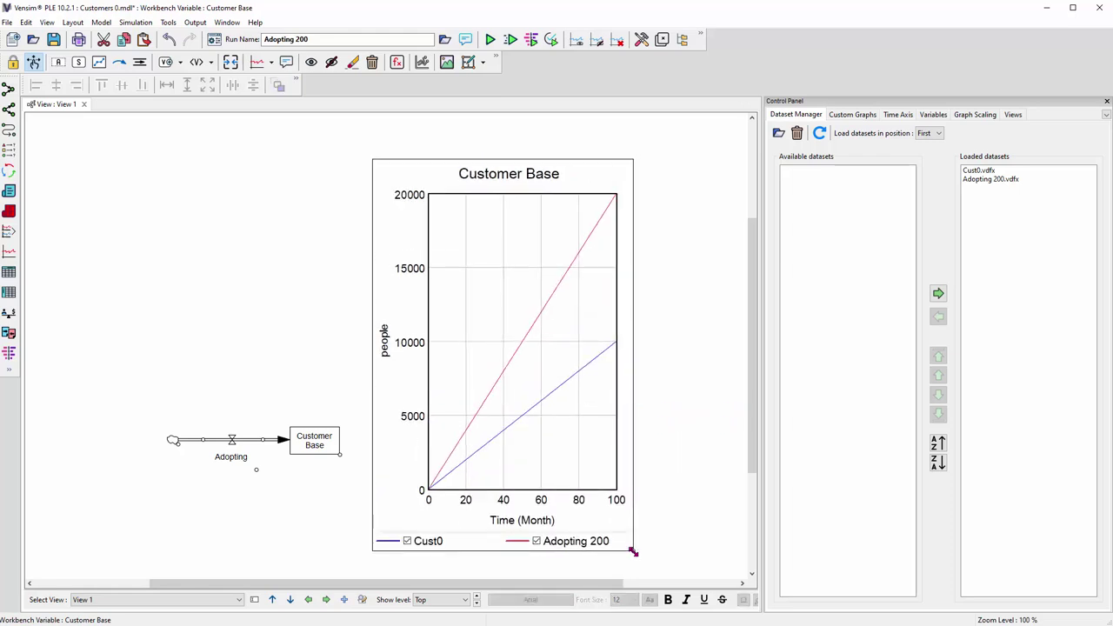
Step: Change the embedded graph's workbench tool to Causes Strip, keeping Customer Base as its variable
{"action": "left_click", "coordinate": [261, 65]}
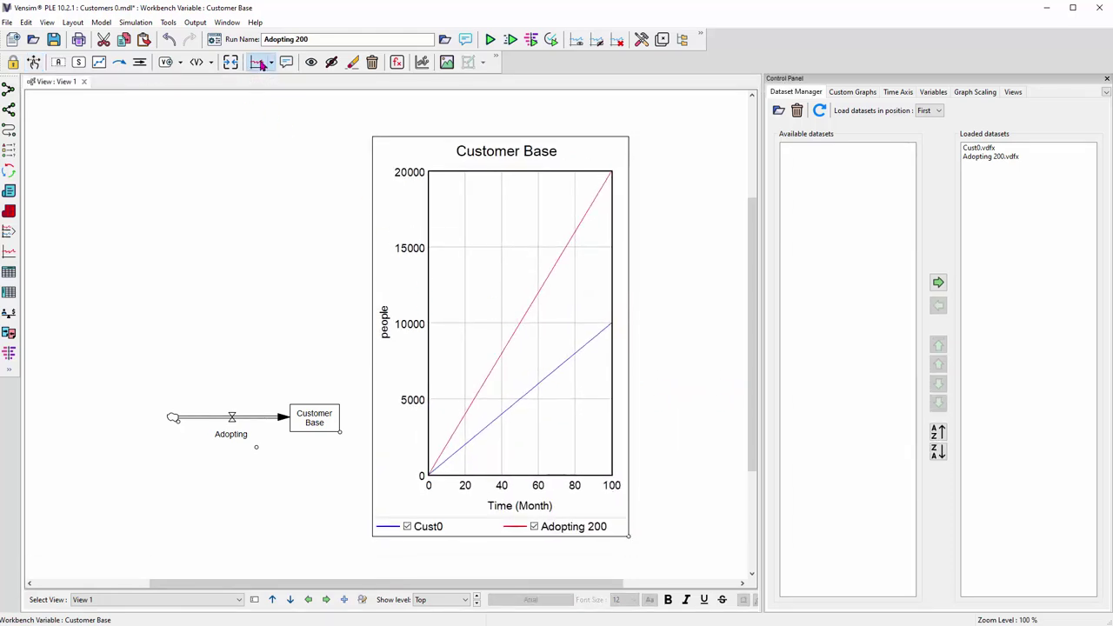
{"action": "left_click", "coordinate": [483, 296]}
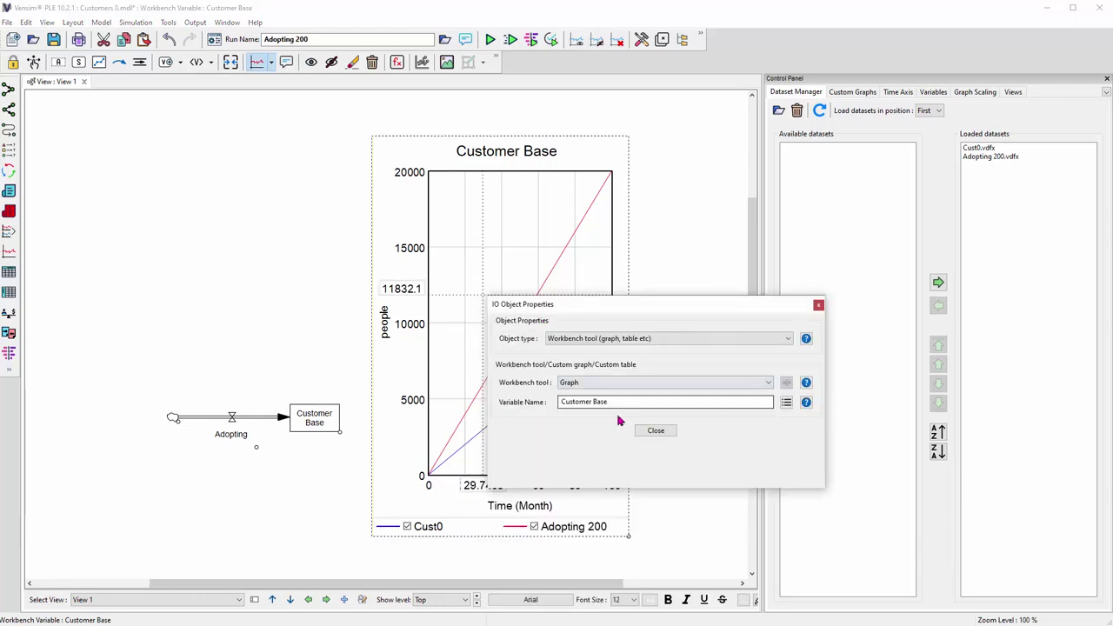
{"action": "left_click", "coordinate": [768, 384]}
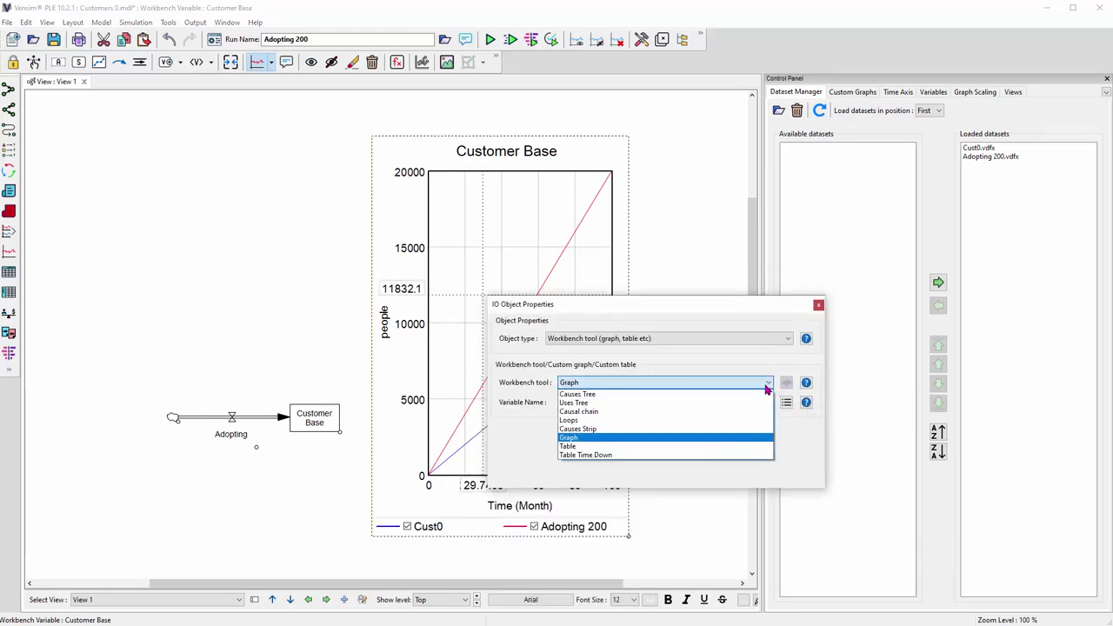
{"action": "left_click", "coordinate": [683, 430]}
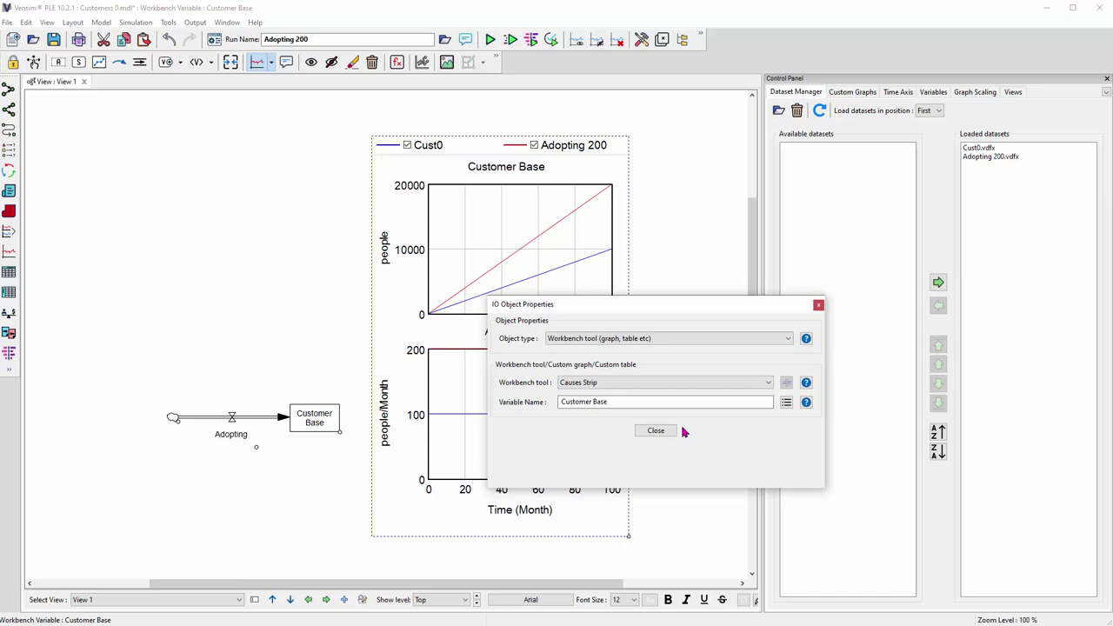
{"action": "left_click", "coordinate": [656, 430]}
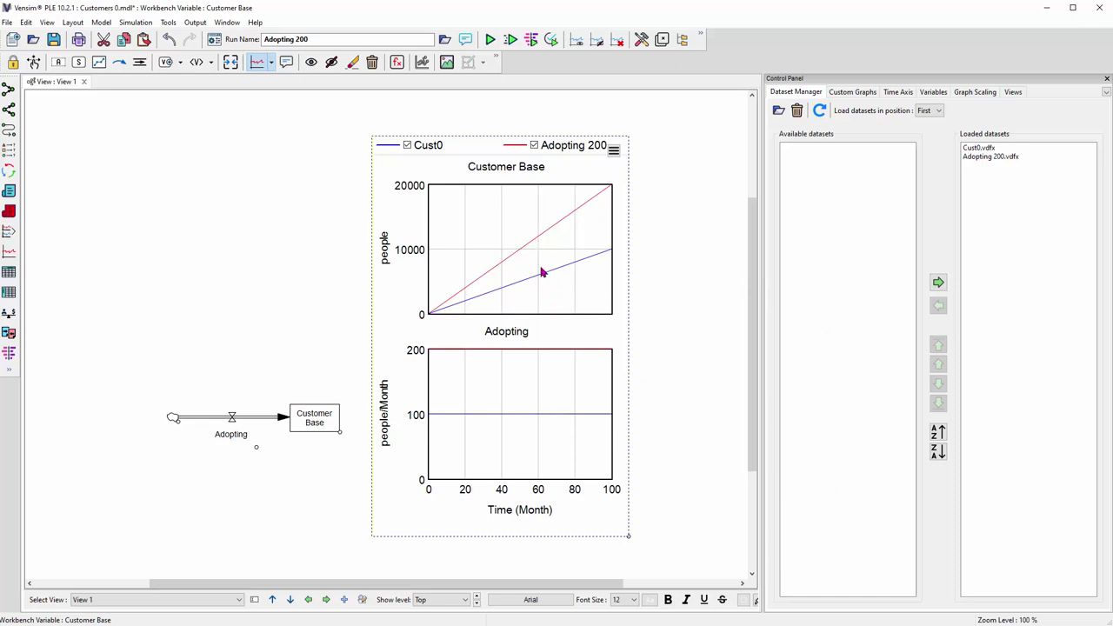
{"action": "left_click", "coordinate": [669, 316]}
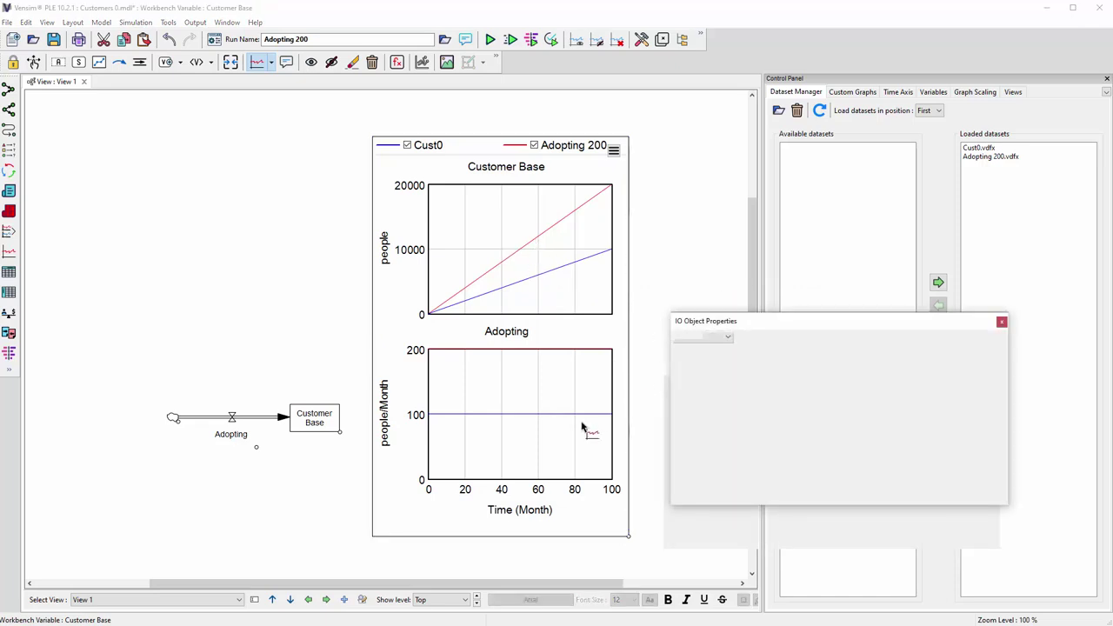
{"action": "left_click", "coordinate": [837, 448]}
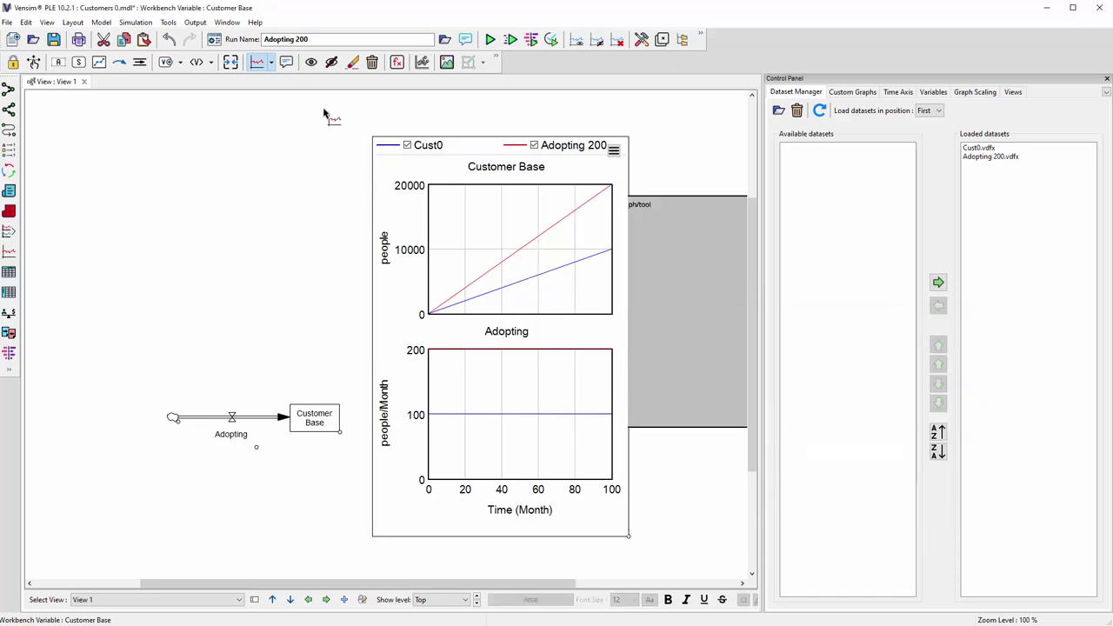
{"action": "left_click", "coordinate": [26, 22]}
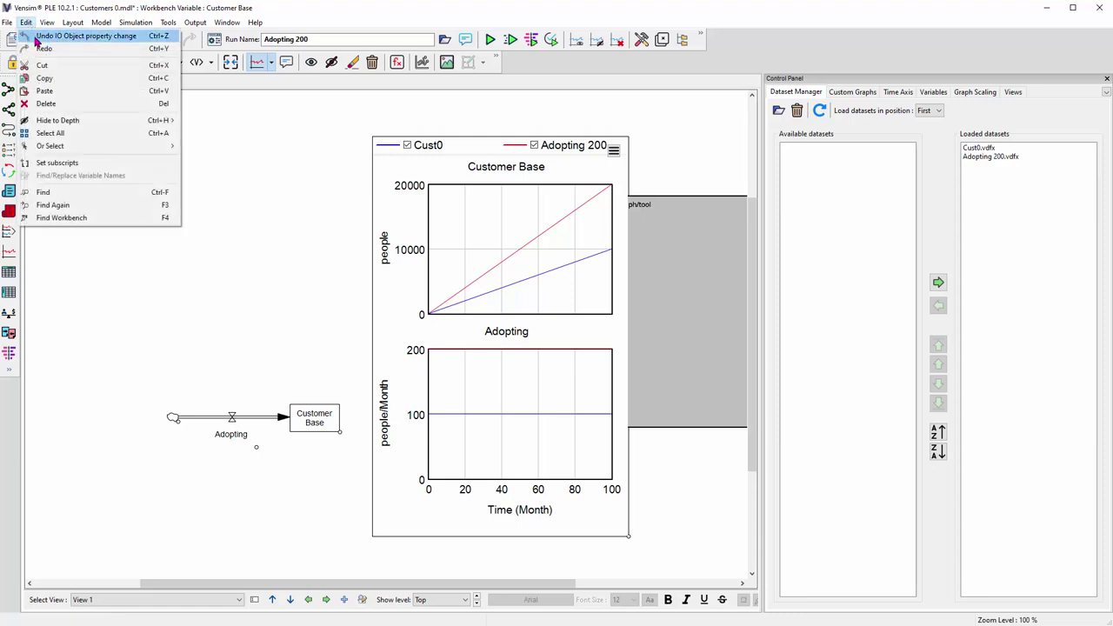
{"action": "left_click", "coordinate": [37, 36]}
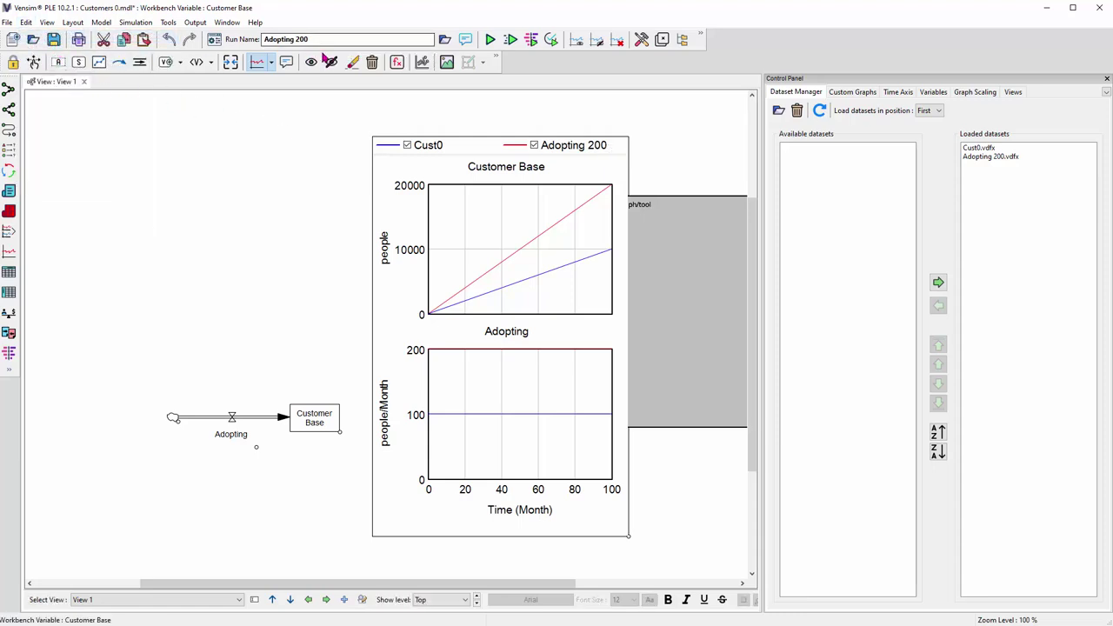
{"action": "left_click", "coordinate": [376, 67]}
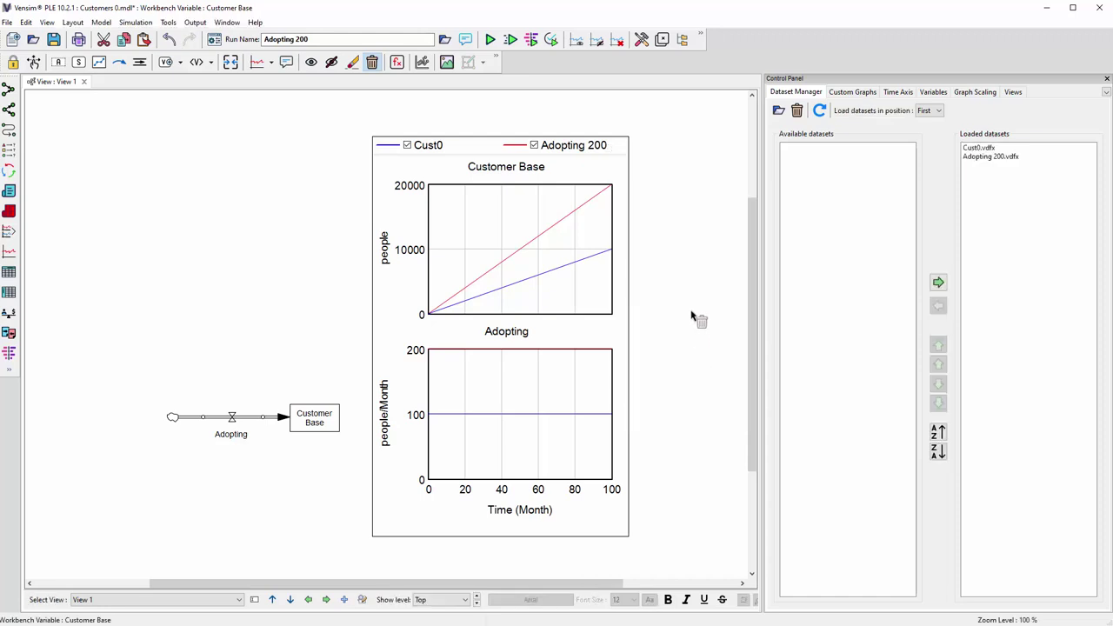
Step: Lock the sketch, inspect the run lines in the embedded causes strip, and toggle Adopting 200 off and on
{"action": "left_click", "coordinate": [14, 64]}
{"action": "mouse_move", "coordinate": [539, 237]}
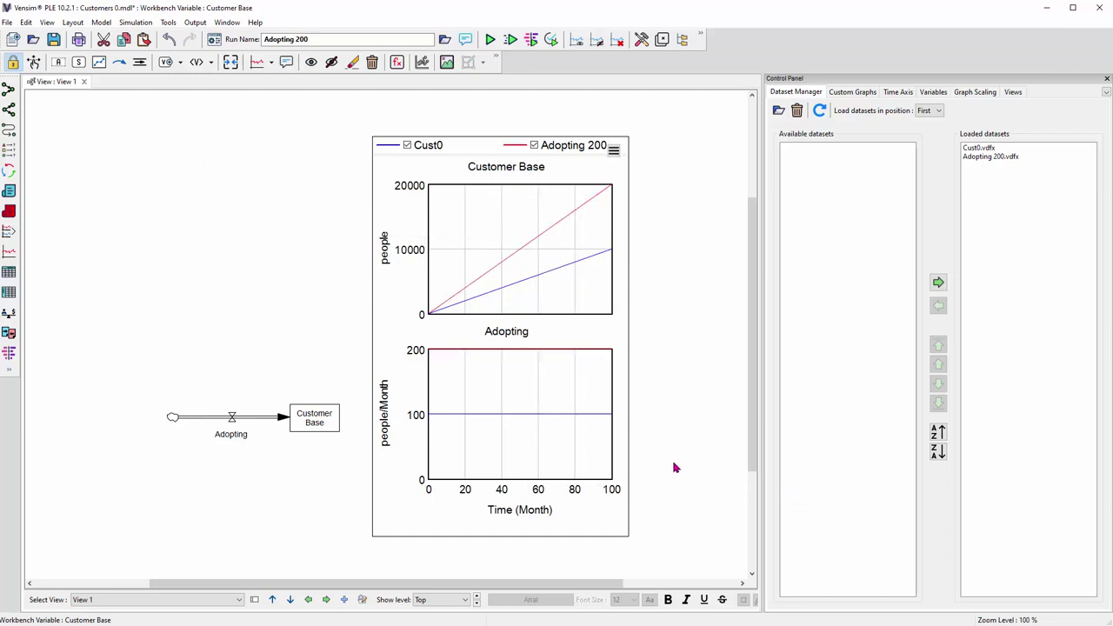
{"action": "mouse_move", "coordinate": [547, 355]}
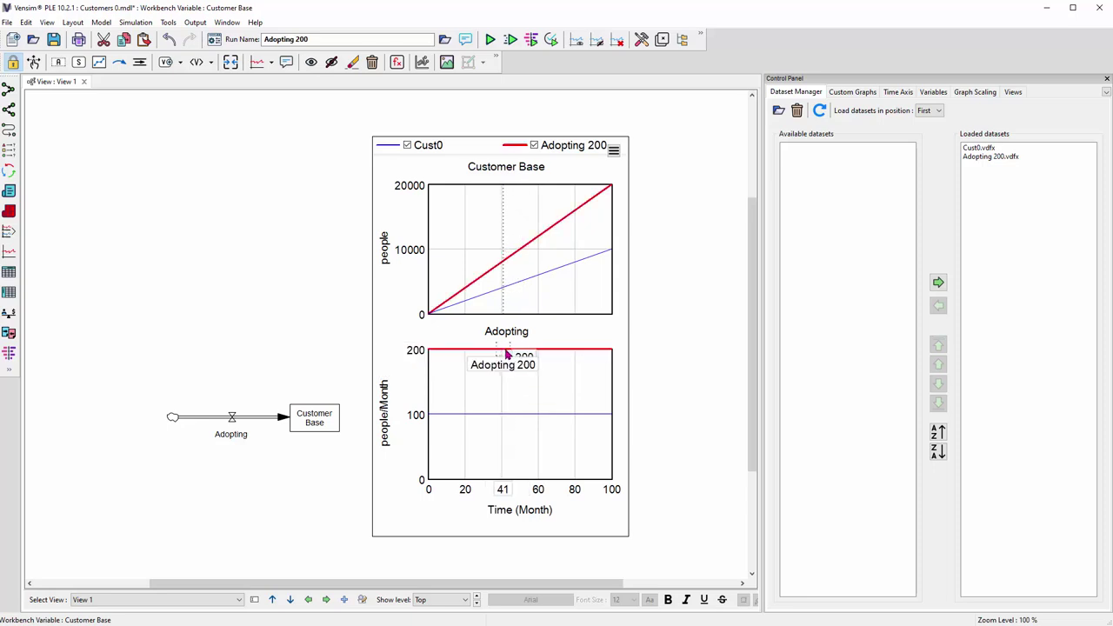
{"action": "mouse_move", "coordinate": [497, 355]}
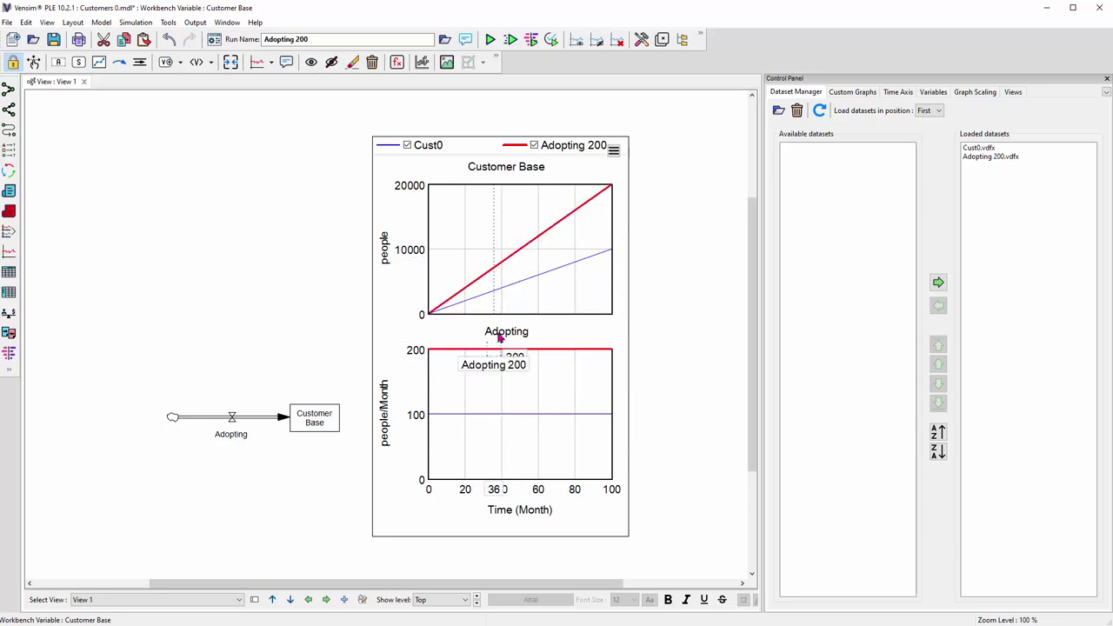
{"action": "left_click", "coordinate": [535, 145]}
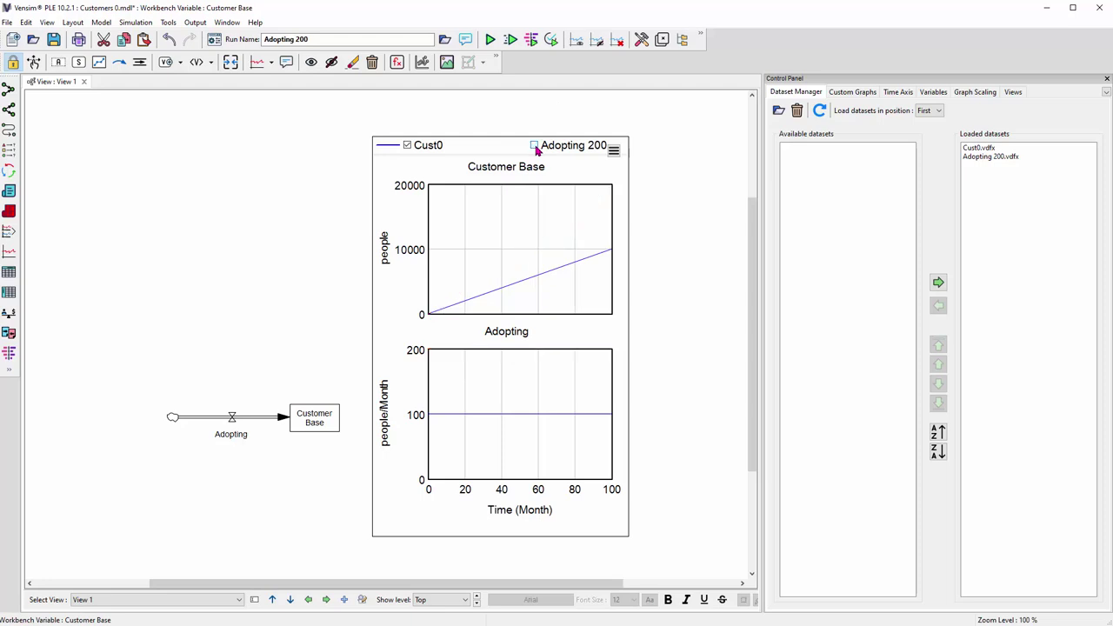
{"action": "left_click", "coordinate": [535, 146]}
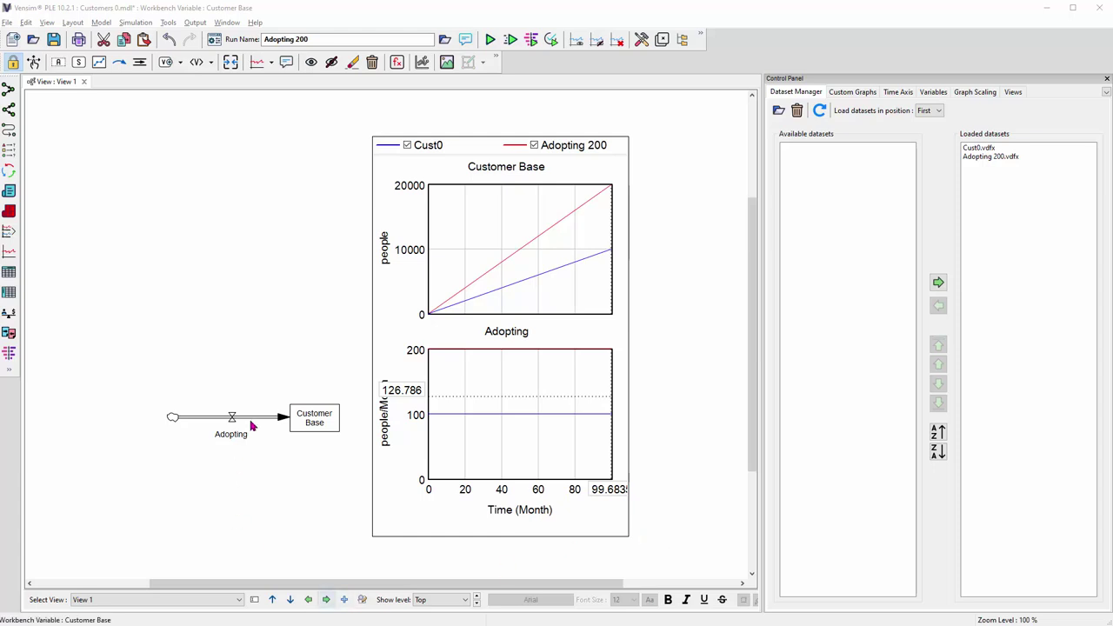
{"action": "mouse_move", "coordinate": [225, 442]}
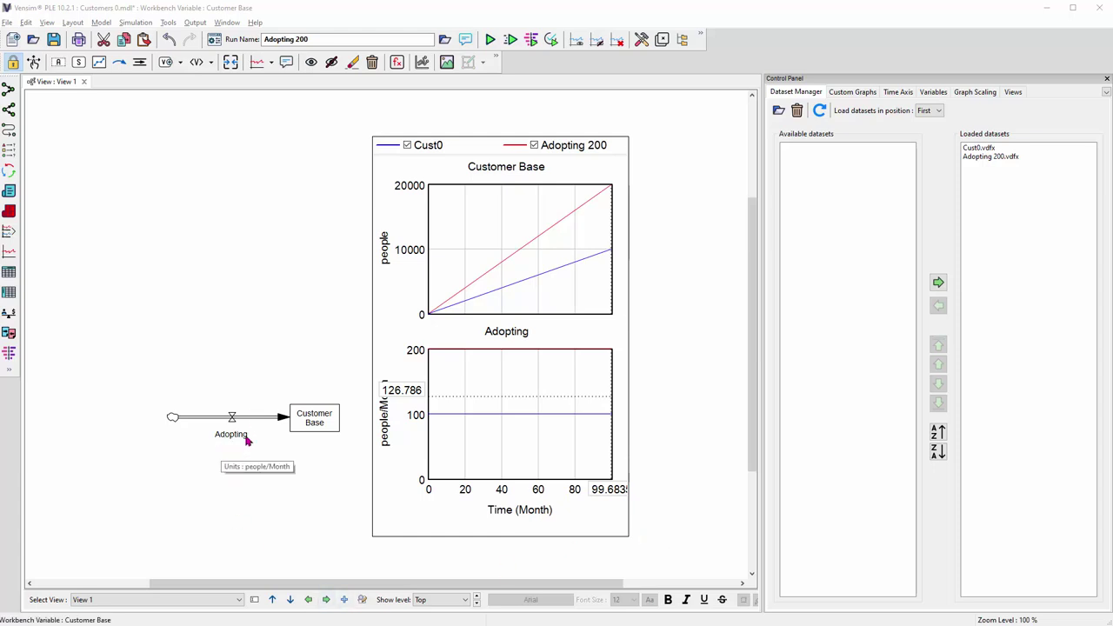
Step: Inspect the Cust0 run in the causes strip and check the units of Customer Base and Adopting
{"action": "mouse_move", "coordinate": [476, 419]}
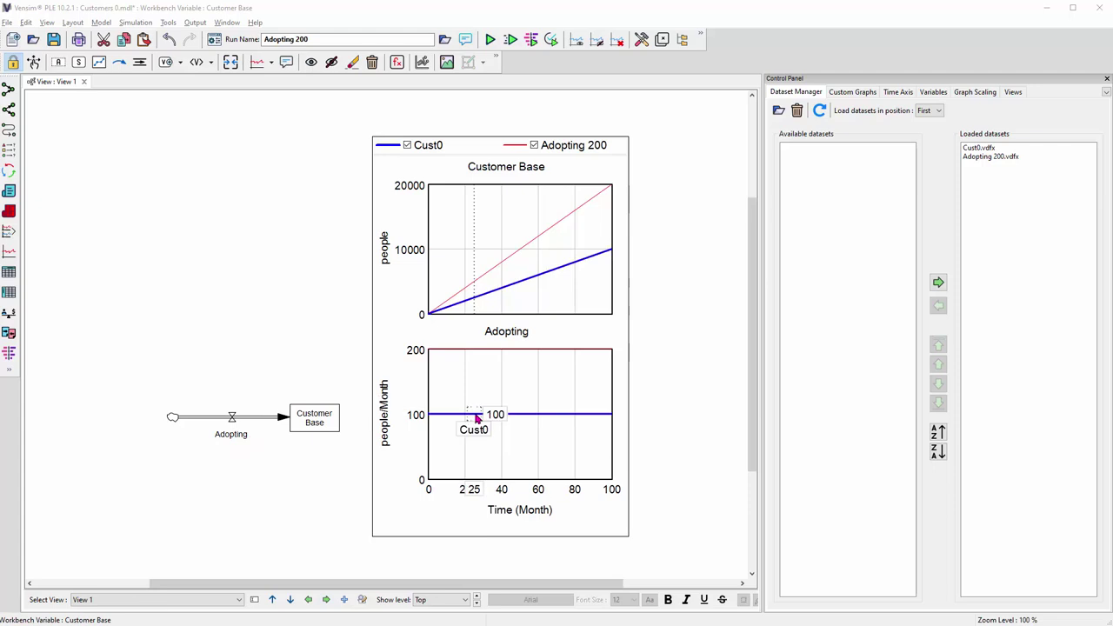
{"action": "mouse_move", "coordinate": [320, 429]}
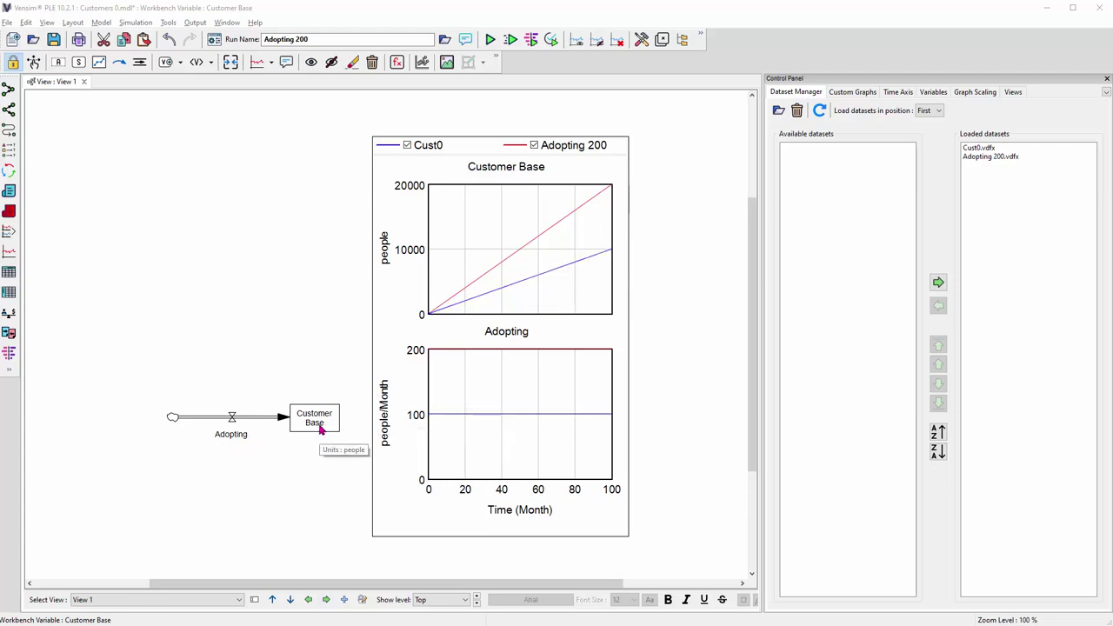
{"action": "mouse_move", "coordinate": [507, 291]}
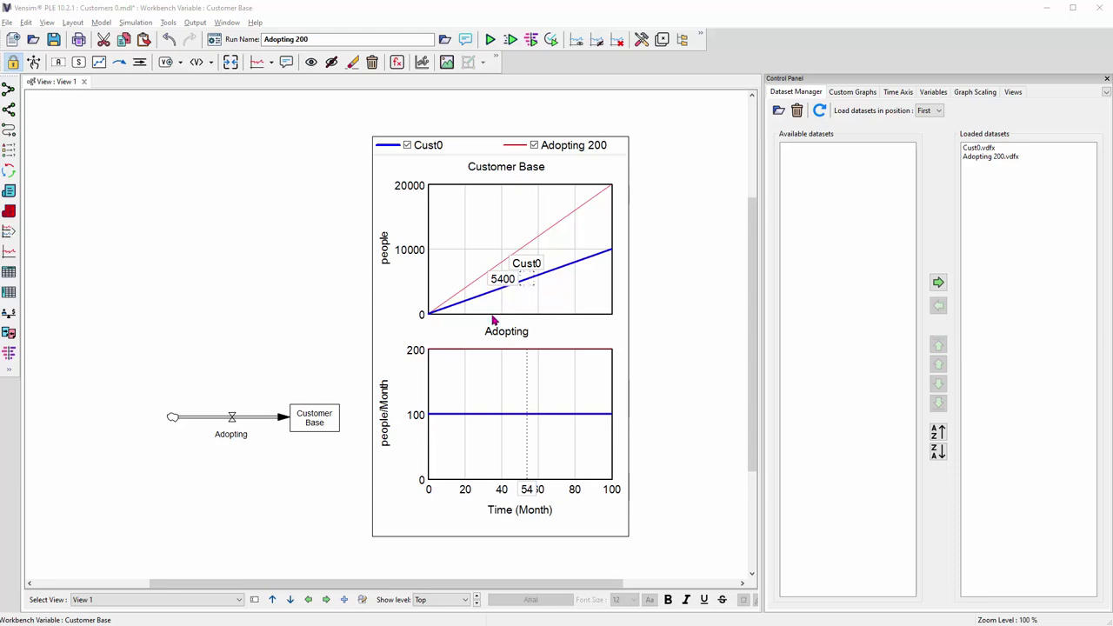
{"action": "mouse_move", "coordinate": [309, 428]}
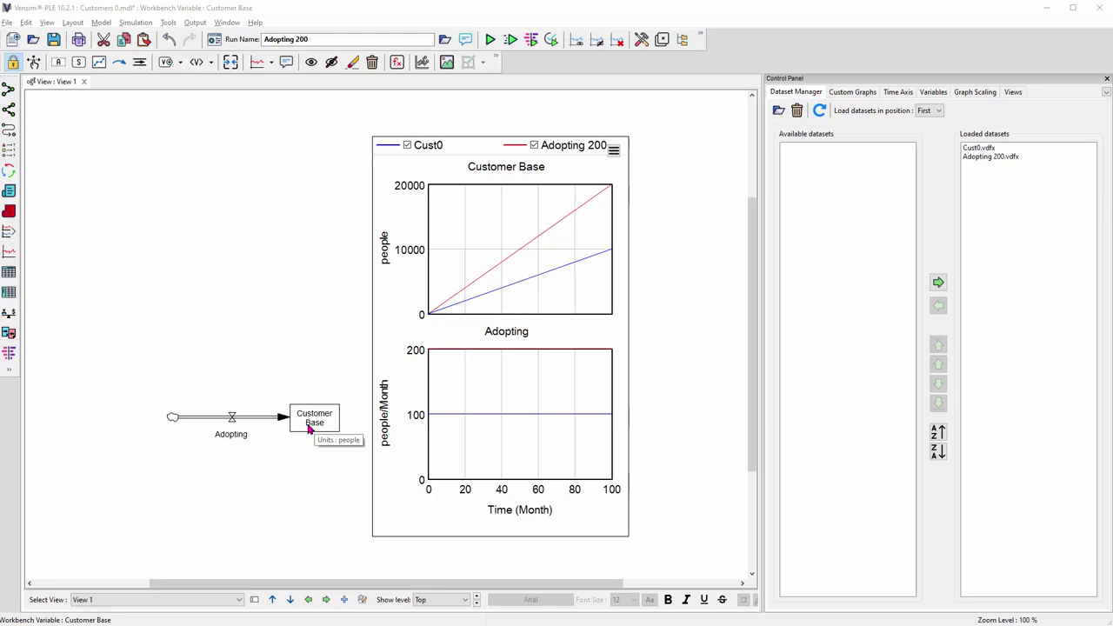
{"action": "mouse_move", "coordinate": [228, 443]}
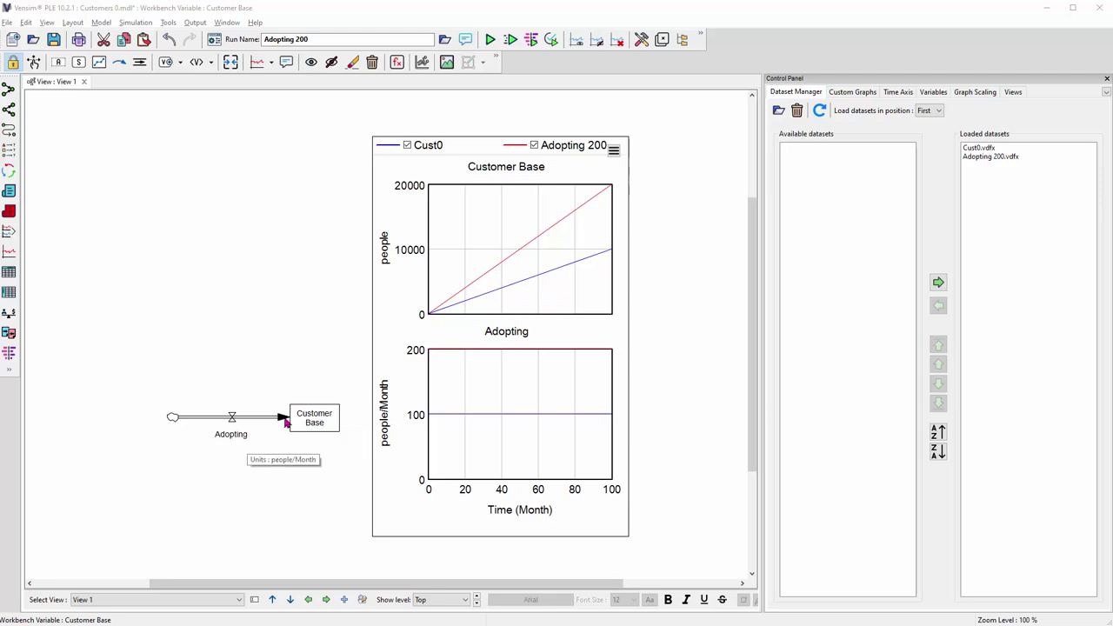
{"action": "mouse_move", "coordinate": [452, 403]}
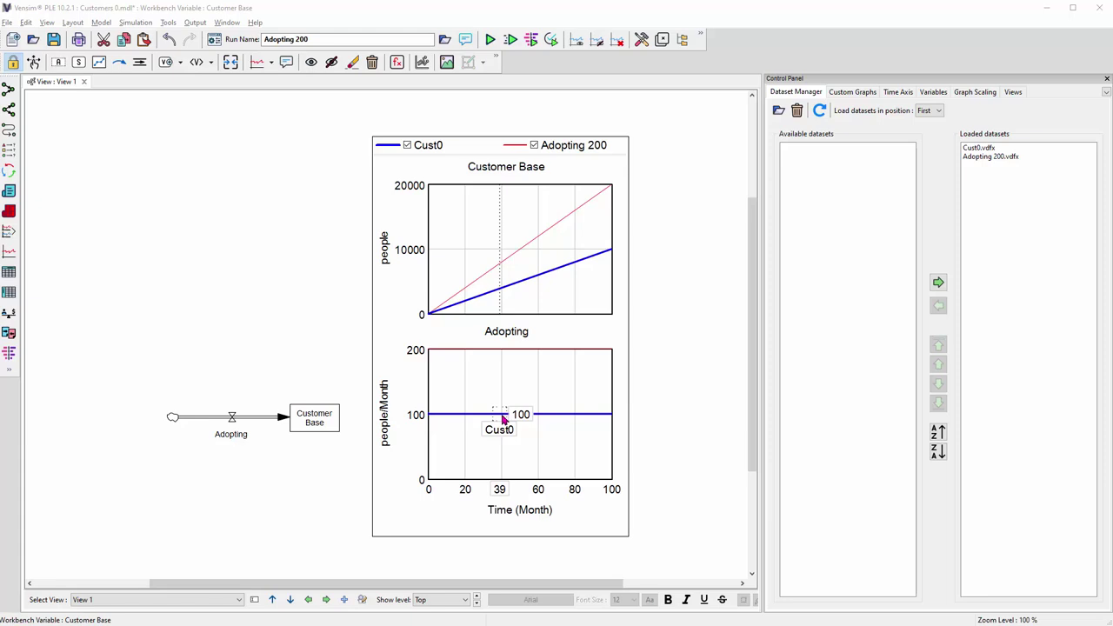
Step: Switch to the PowerPoint slide show and review the Model A diagram
{"action": "key", "text": "alt+Tab"}
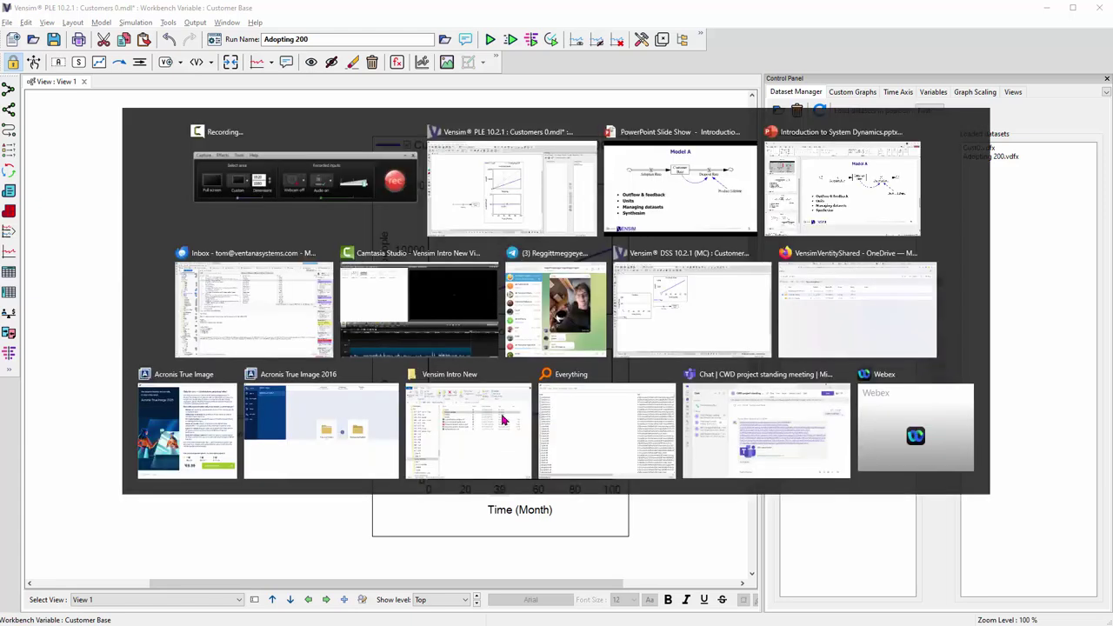
{"action": "key", "text": "alt+Tab"}
{"action": "key", "text": "Tab"}
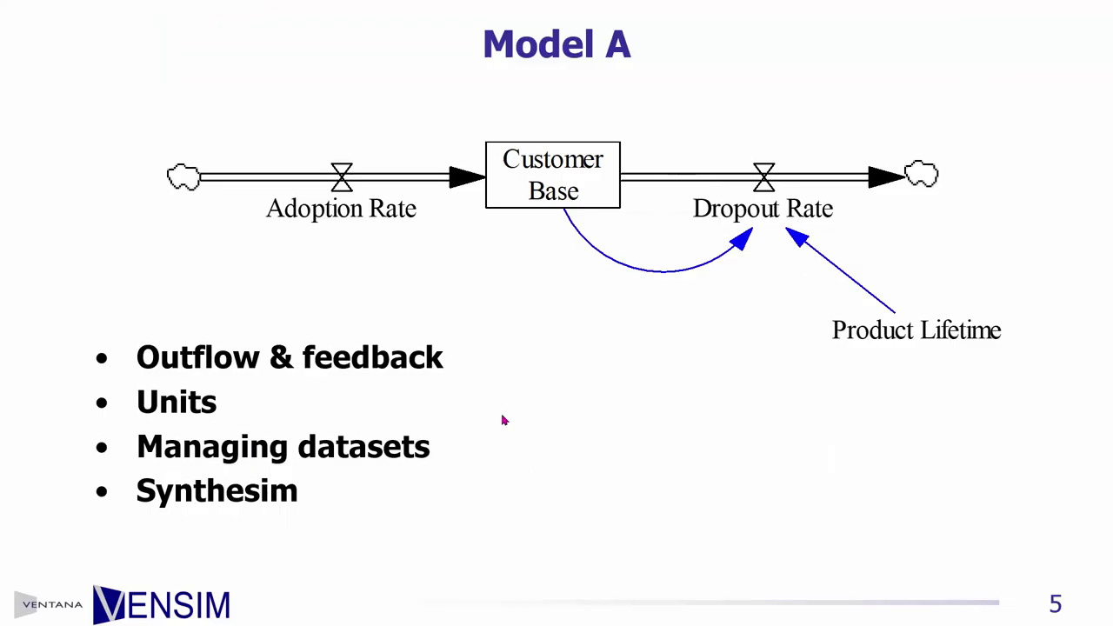
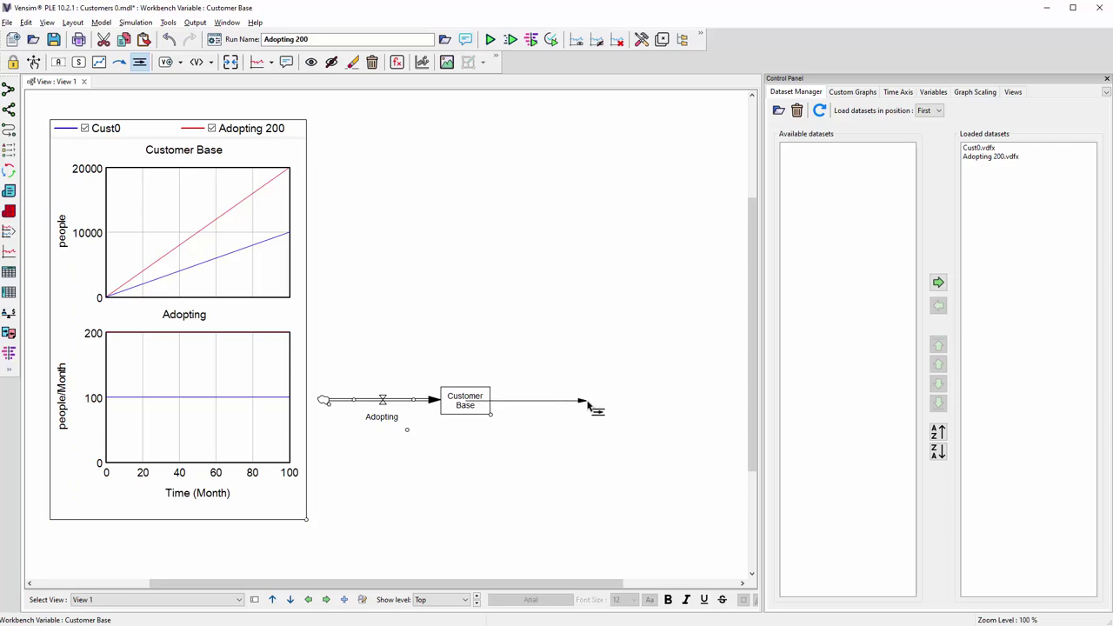
Step: Draw an outflow from the Customer Base stock to a cloud and name it Dropping Out
{"action": "left_click", "coordinate": [588, 403]}
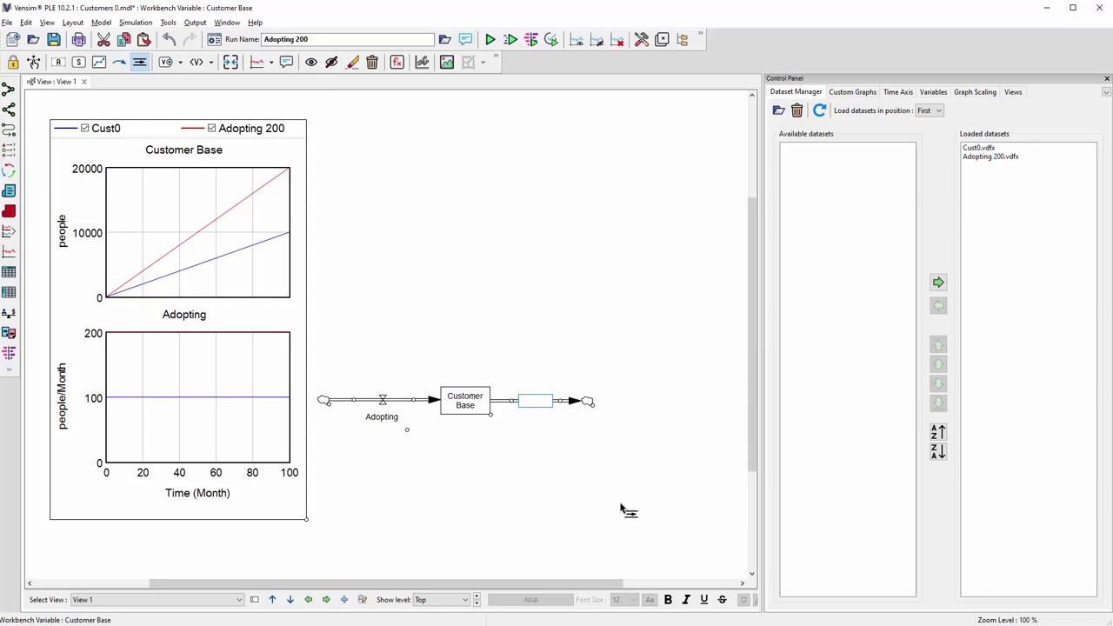
{"action": "type", "text": "Dropping Out"}
{"action": "key", "text": "Return"}
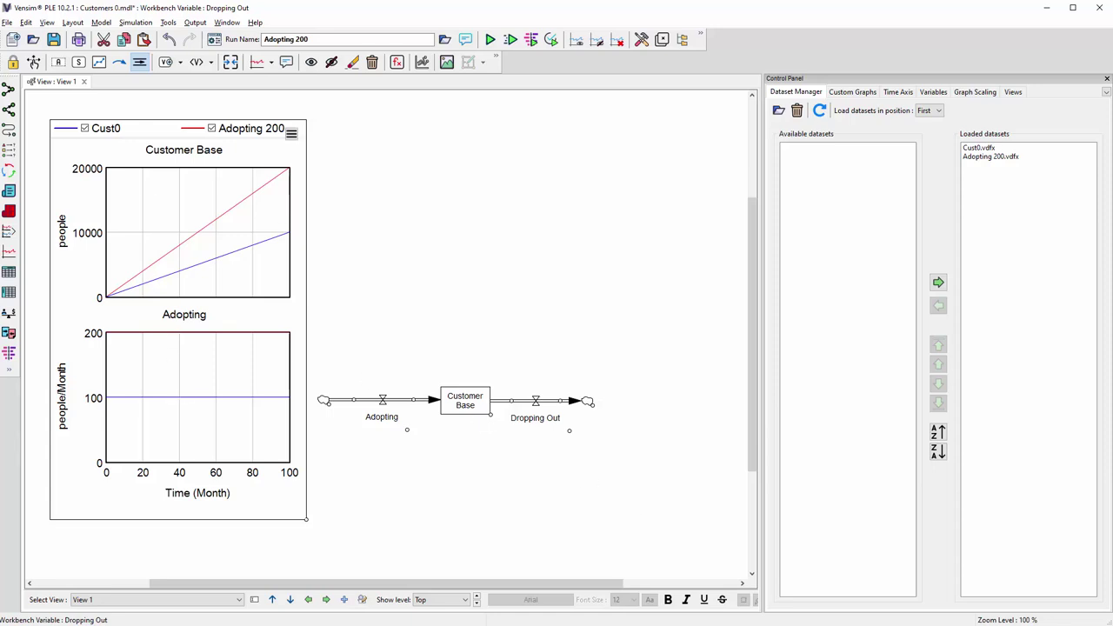
Step: Save the model under the new name Customers 1.mdl in the ISDC - 2024 folder
{"action": "left_click", "coordinate": [7, 23]}
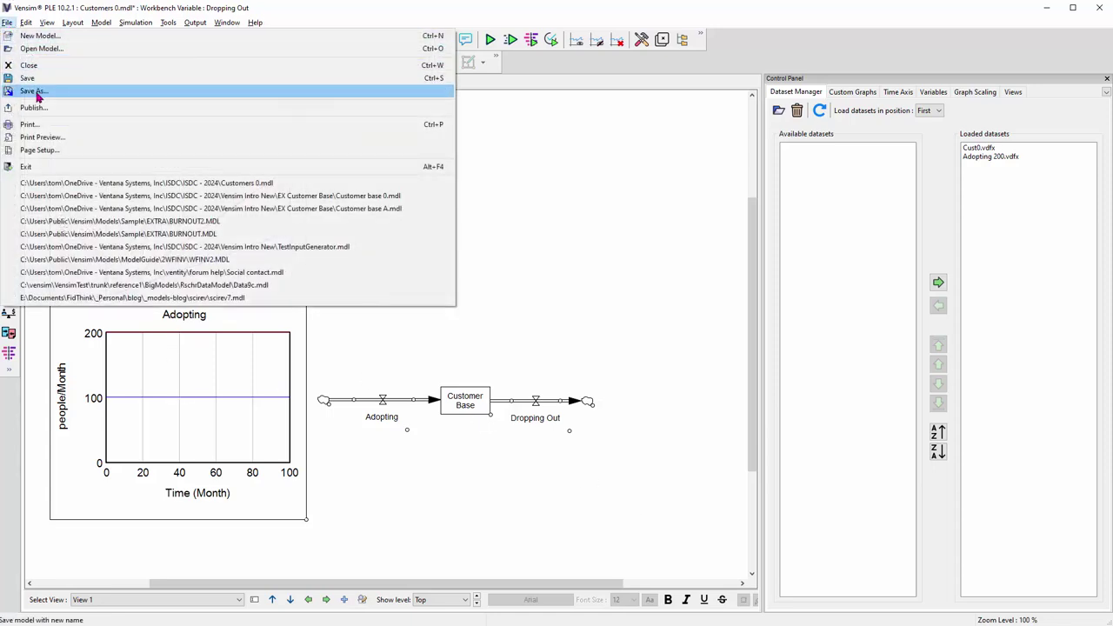
{"action": "left_click", "coordinate": [37, 91]}
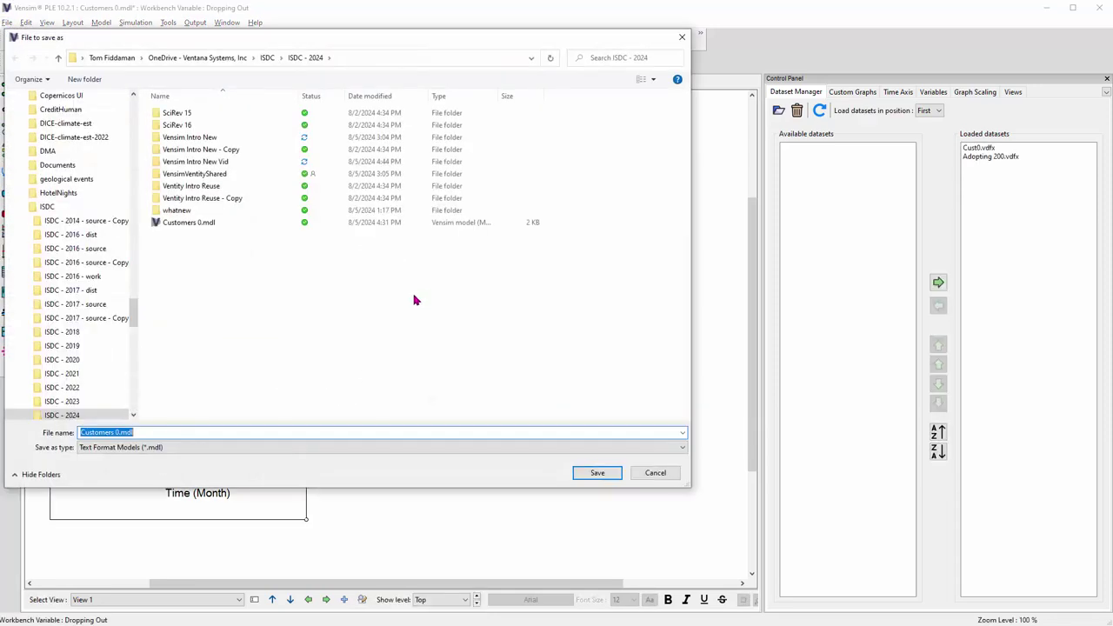
{"action": "left_click", "coordinate": [120, 432]}
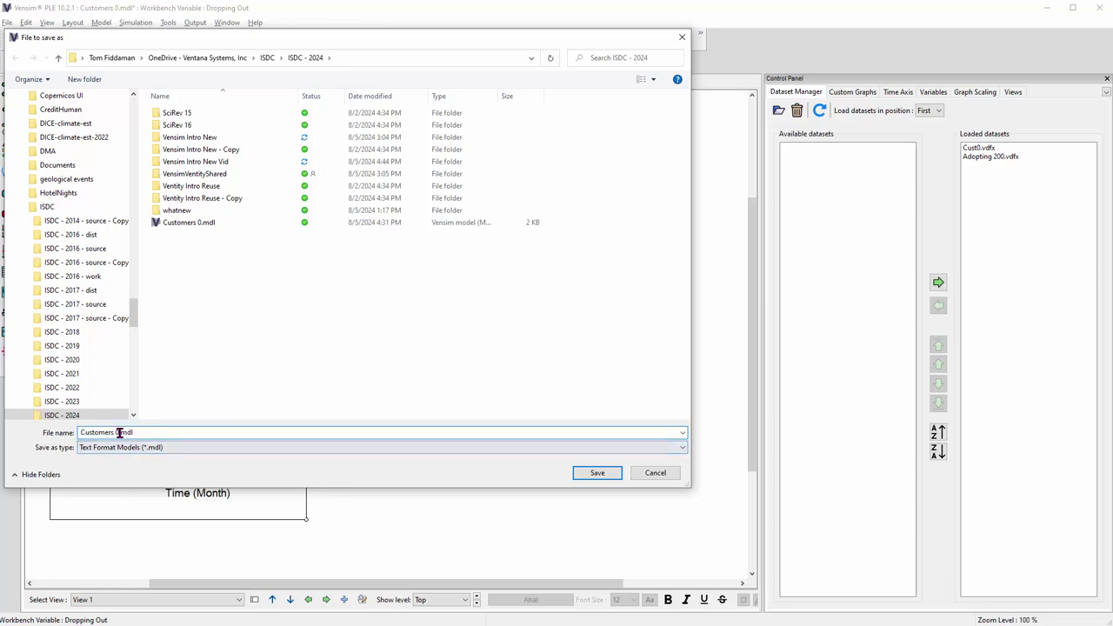
{"action": "key", "text": "BackSpace"}
{"action": "type", "text": "1"}
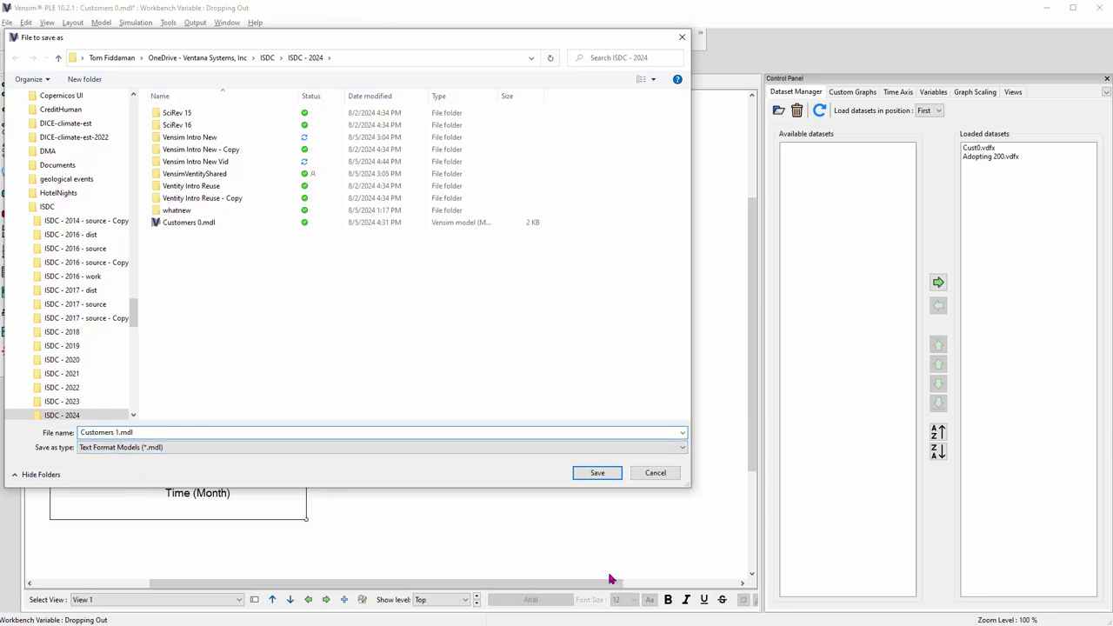
{"action": "left_click", "coordinate": [597, 474]}
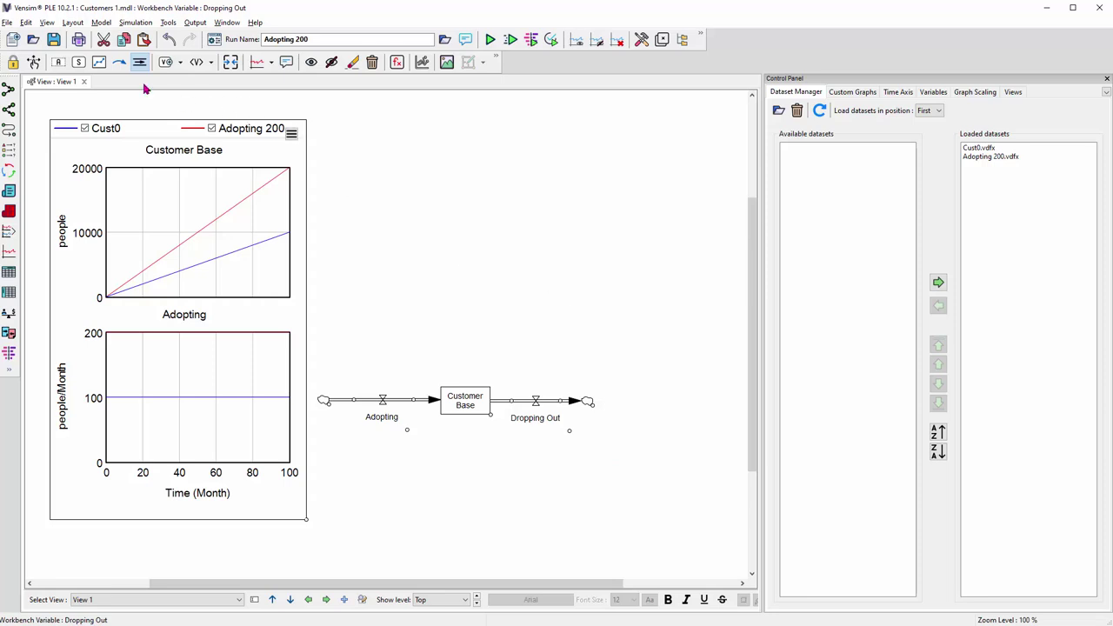
{"action": "left_click", "coordinate": [117, 65]}
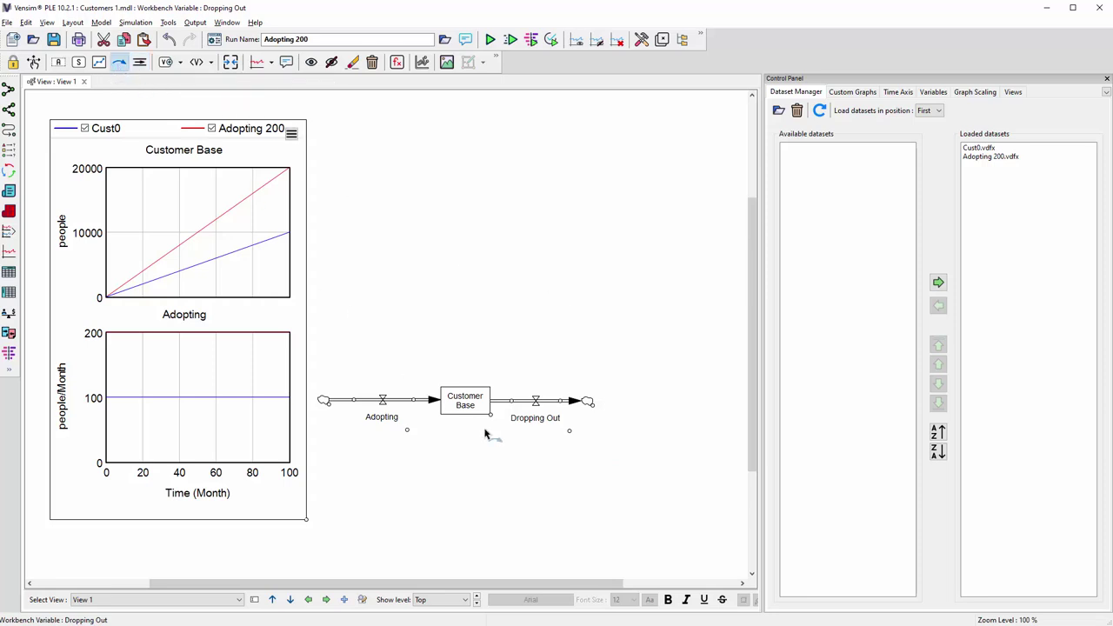
{"action": "left_click", "coordinate": [465, 402]}
{"action": "left_click", "coordinate": [493, 441]}
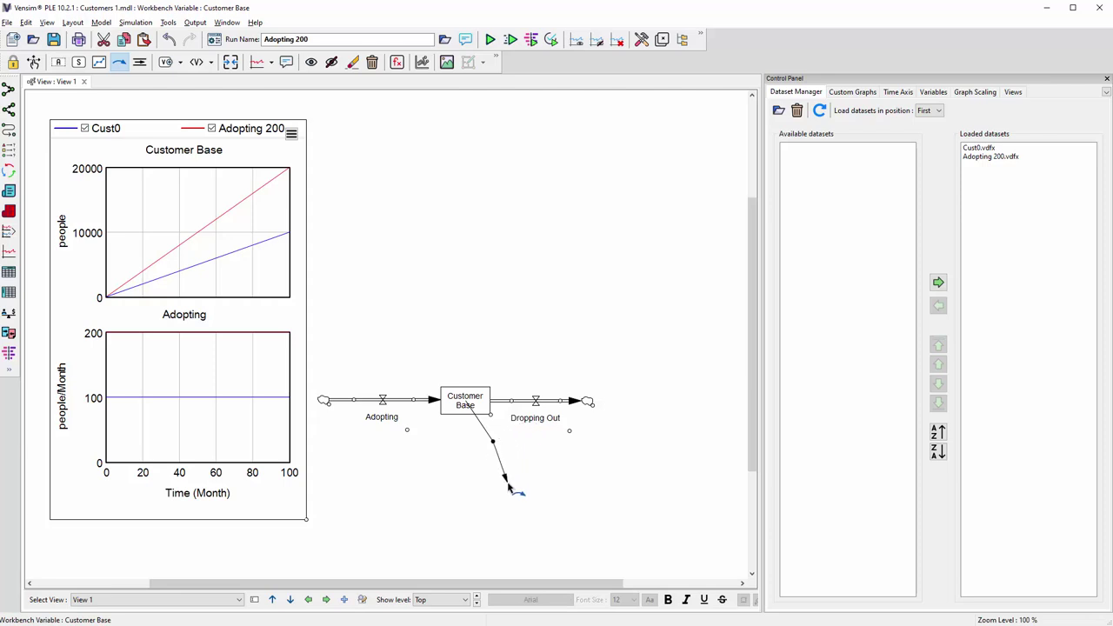
{"action": "key", "text": "Escape"}
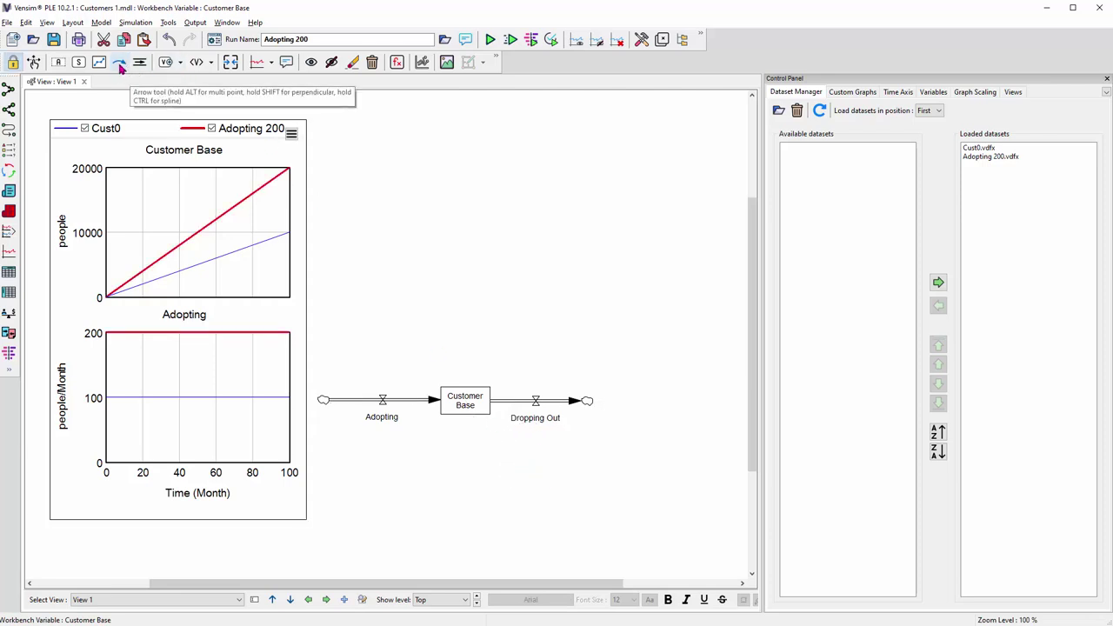
Step: Draw a curved arrow from Customer Base to Dropping Out, undo it, and draw it again
{"action": "left_click", "coordinate": [120, 71]}
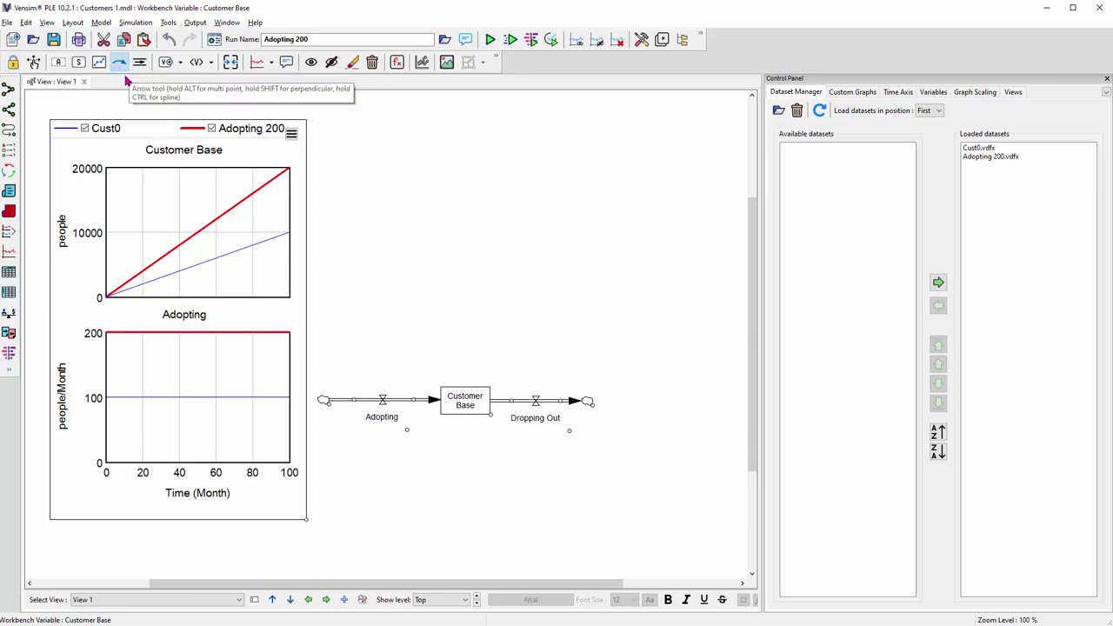
{"action": "left_click", "coordinate": [455, 403]}
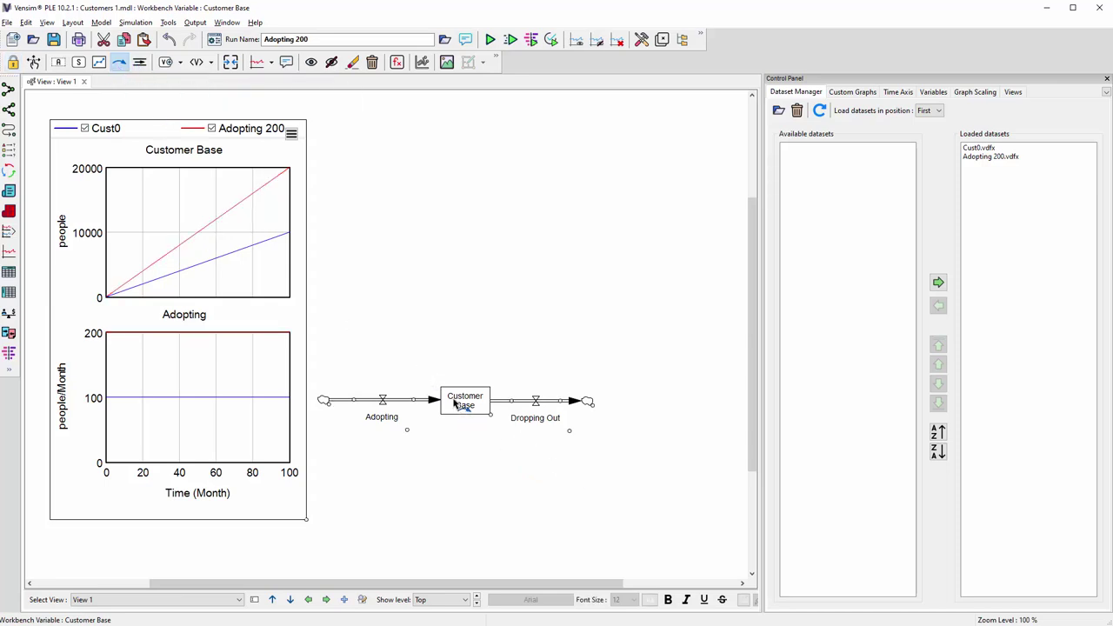
{"action": "left_click", "coordinate": [485, 439]}
{"action": "left_click", "coordinate": [533, 422]}
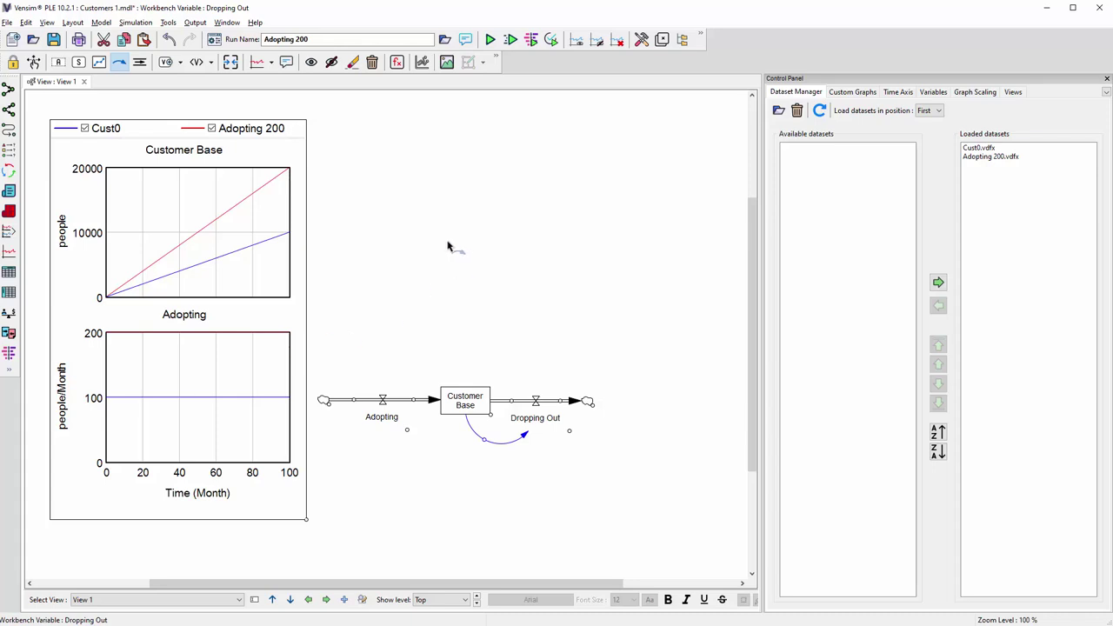
{"action": "key", "text": "ctrl+z"}
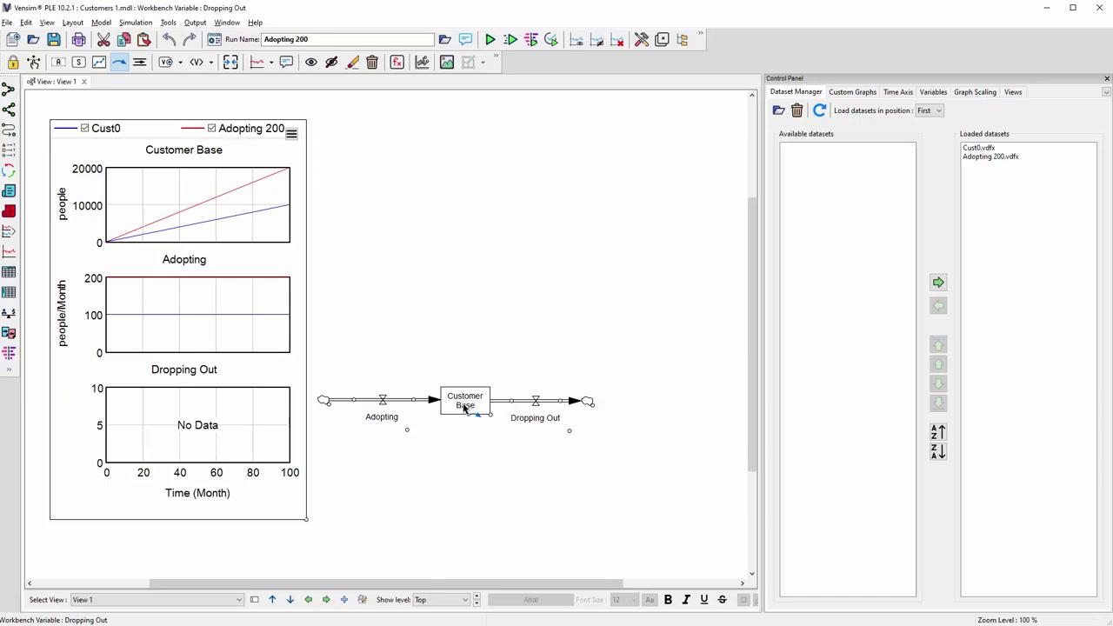
{"action": "left_click_drag", "start_coordinate": [468, 415], "coordinate": [492, 439]}
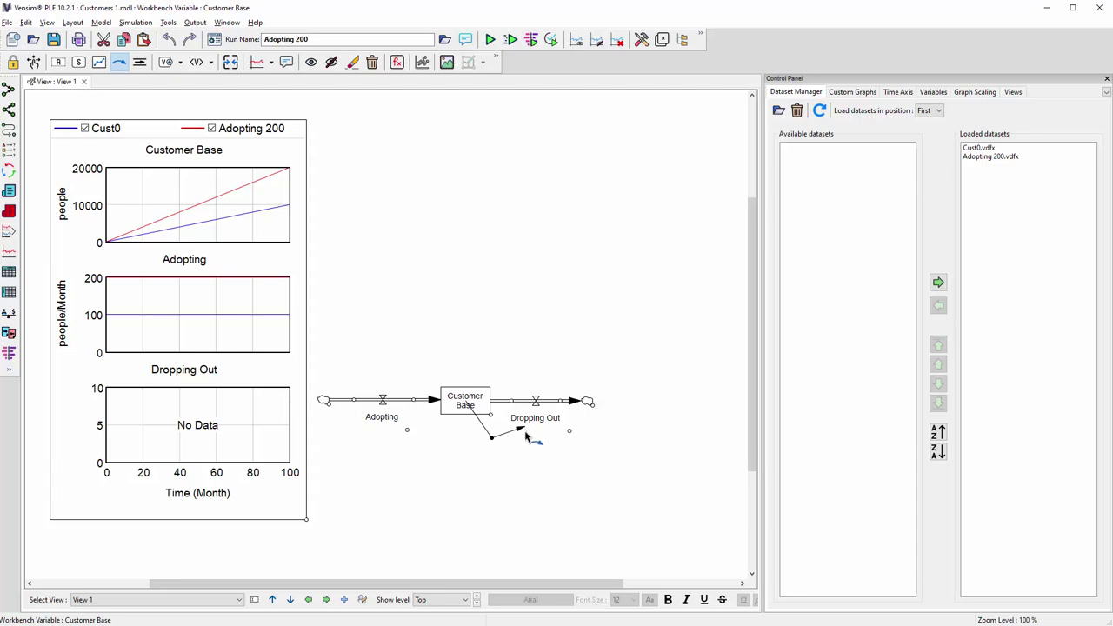
{"action": "left_click", "coordinate": [532, 424]}
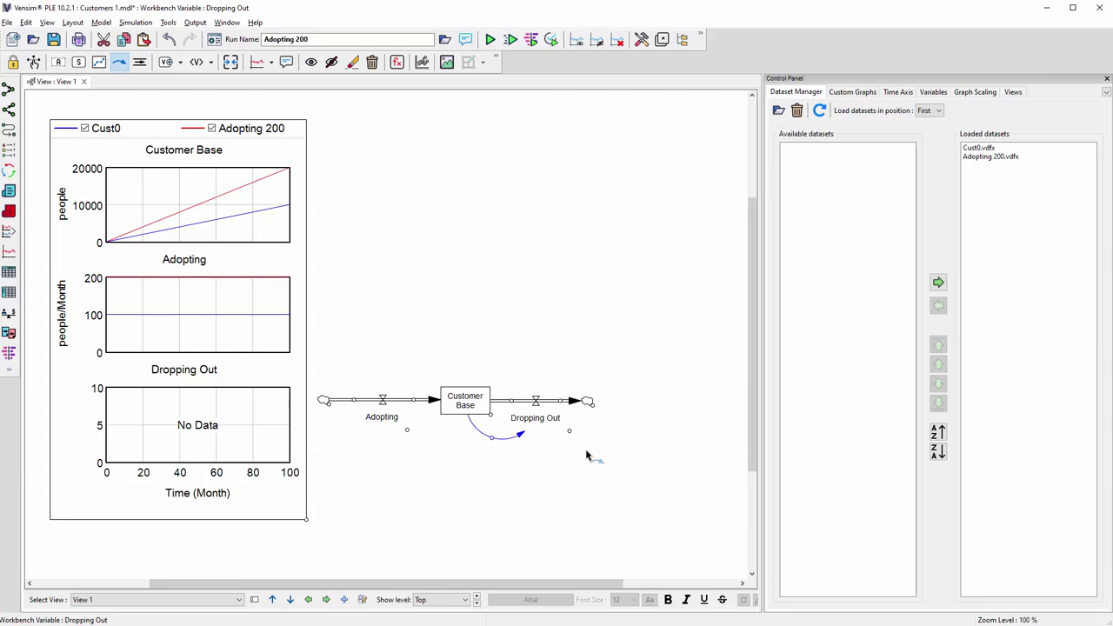
Step: Add a variable below Dropping Out, replacing the initial Fractional Dropout Rate entry with the name Product Lifetime
{"action": "left_click", "coordinate": [59, 65]}
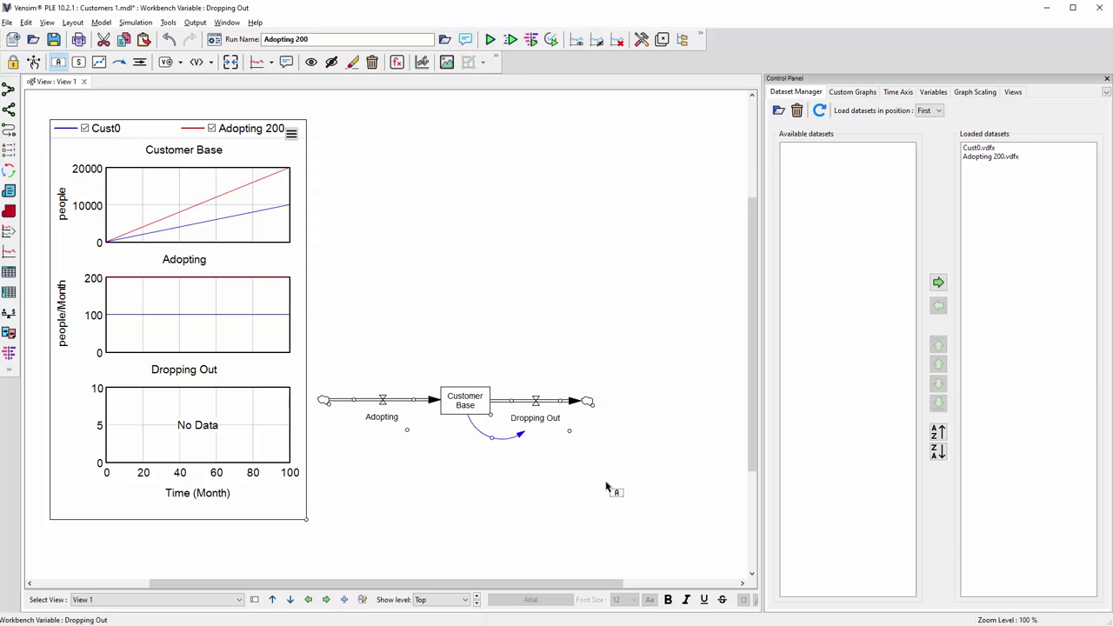
{"action": "left_click", "coordinate": [574, 467]}
{"action": "type", "text": "Fractional Dr"}
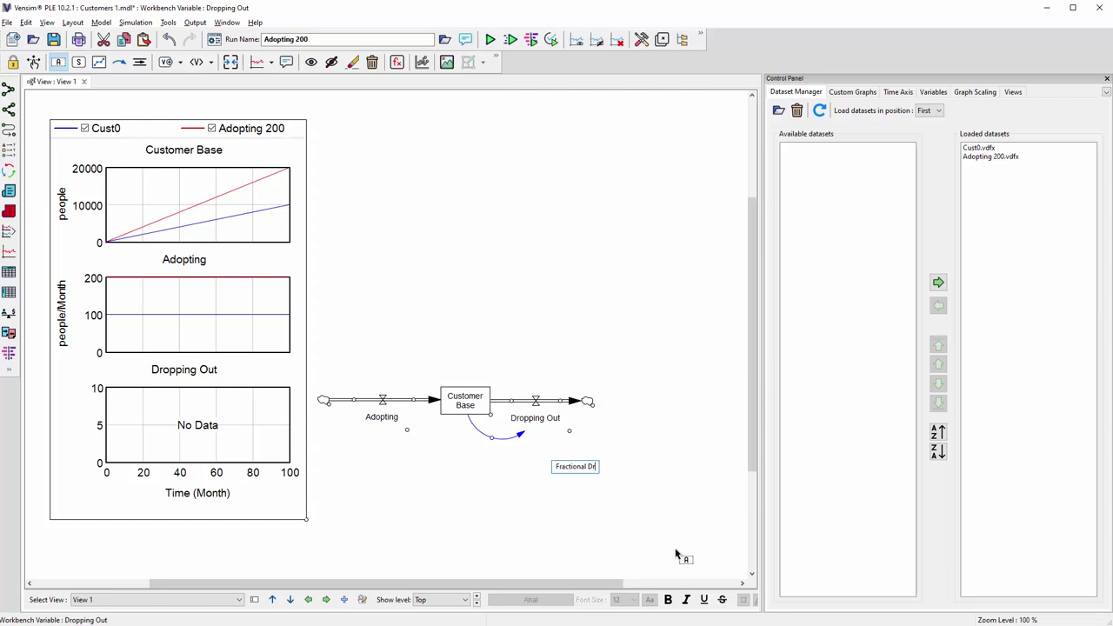
{"action": "type", "text": "opout Rate"}
{"action": "key", "text": "BackSpace"}
{"action": "key", "text": "BackSpace"}
{"action": "key", "text": "BackSpace"}
{"action": "key", "text": "BackSpace"}
{"action": "key", "text": "BackSpace"}
{"action": "key", "text": "BackSpace"}
{"action": "key", "text": "BackSpace"}
{"action": "key", "text": "BackSpace"}
{"action": "key", "text": "BackSpace"}
{"action": "key", "text": "BackSpace"}
{"action": "key", "text": "BackSpace"}
{"action": "key", "text": "BackSpace"}
{"action": "key", "text": "BackSpace"}
{"action": "key", "text": "BackSpace"}
{"action": "key", "text": "BackSpace"}
{"action": "key", "text": "BackSpace"}
{"action": "key", "text": "BackSpace"}
{"action": "key", "text": "BackSpace"}
{"action": "key", "text": "BackSpace"}
{"action": "key", "text": "BackSpace"}
{"action": "type", "text": "Product Lifetime"}
{"action": "key", "text": "Return"}
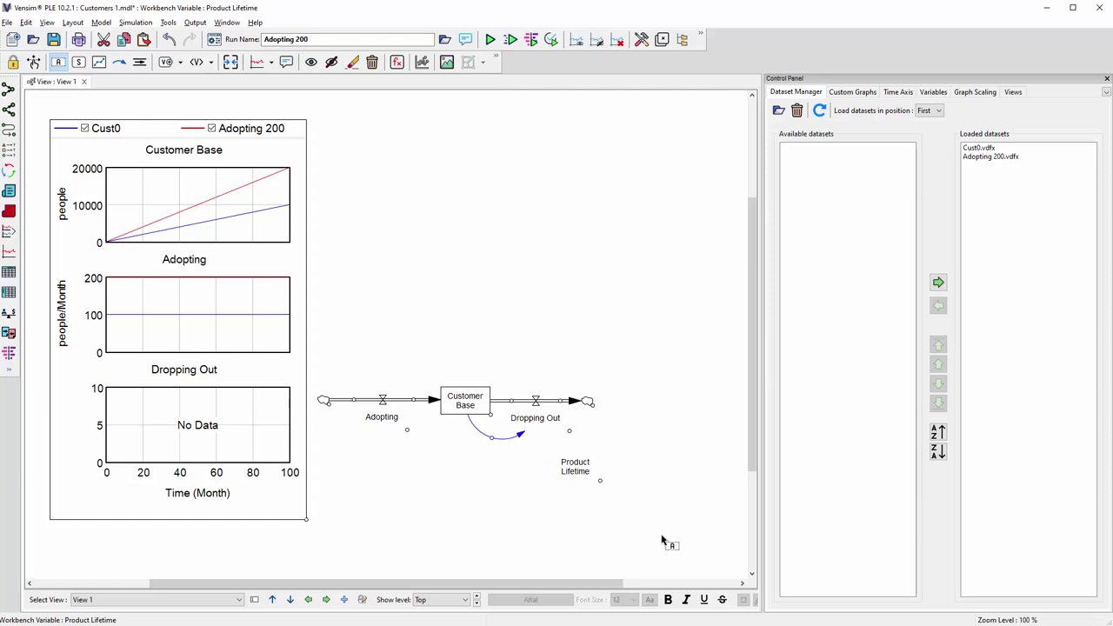
Step: Connect Product Lifetime to Dropping Out with an arrow and nudge Product Lifetime slightly down and to the right
{"action": "left_click", "coordinate": [121, 64]}
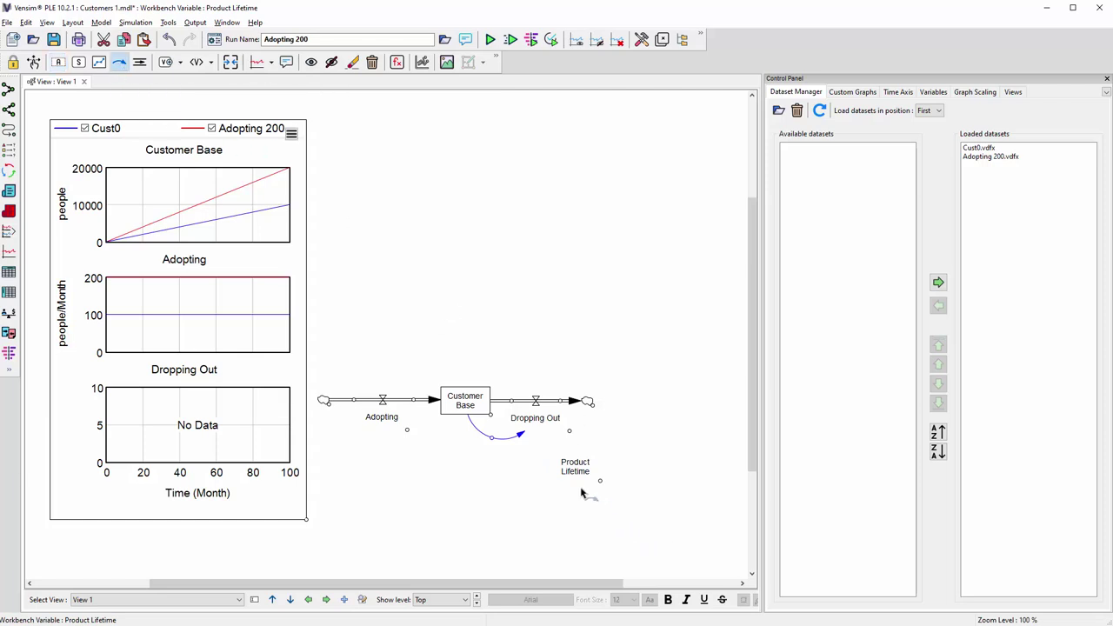
{"action": "left_click", "coordinate": [576, 470]}
{"action": "left_click", "coordinate": [533, 420]}
{"action": "left_click_drag", "start_coordinate": [579, 473], "coordinate": [590, 479]}
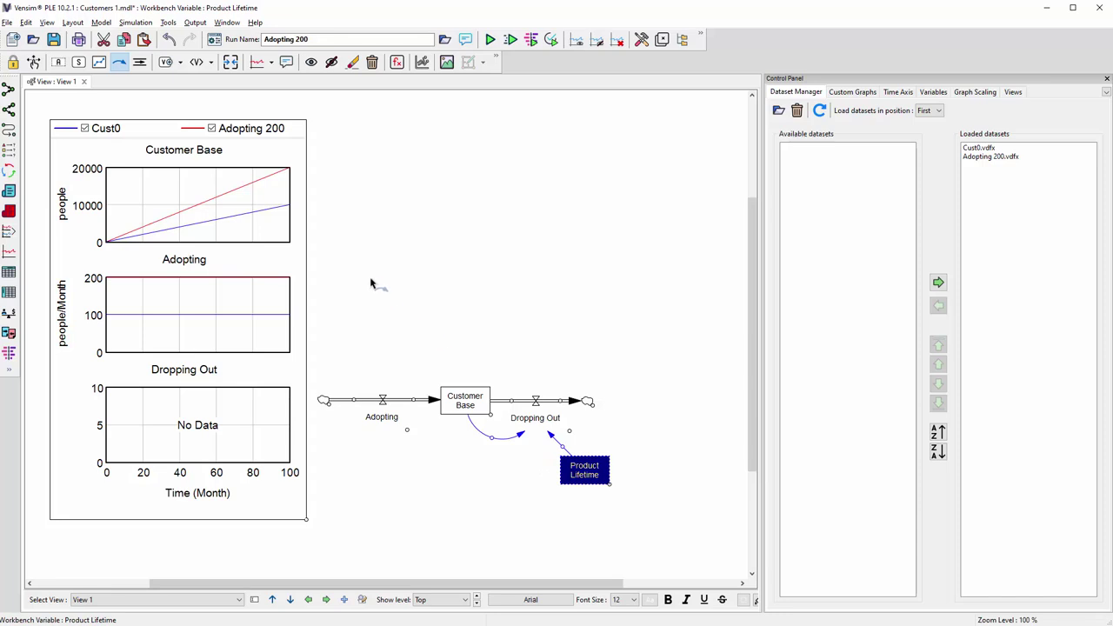
Step: Select Customer Base, Product Lifetime and Dropping Out in turn to review the outflow and its inputs
{"action": "left_click", "coordinate": [33, 62]}
{"action": "left_click", "coordinate": [470, 424]}
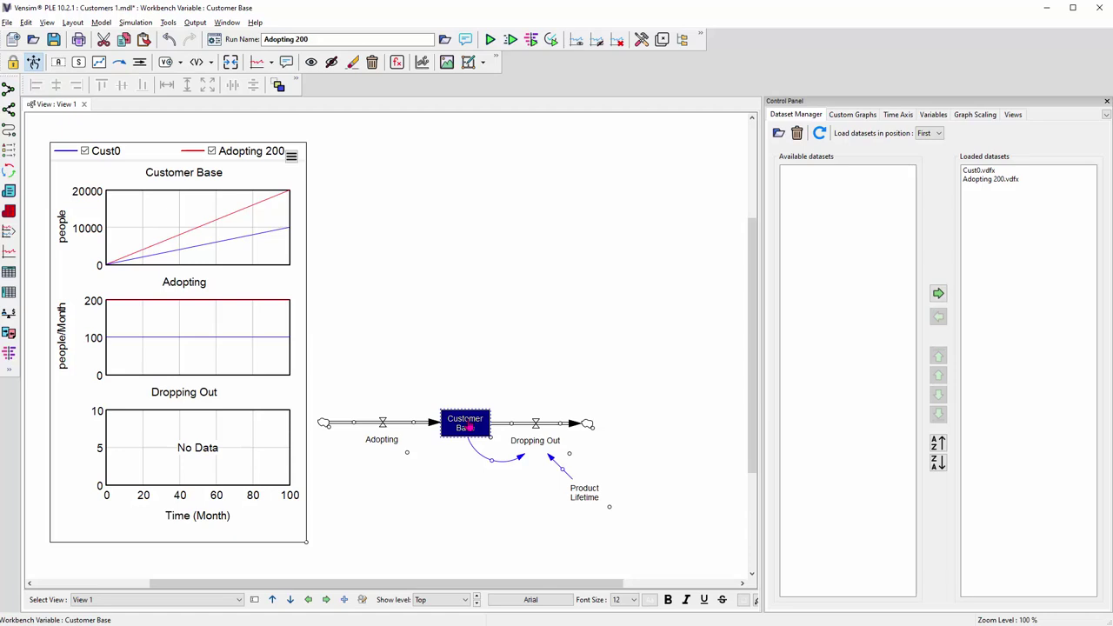
{"action": "left_click", "coordinate": [589, 499]}
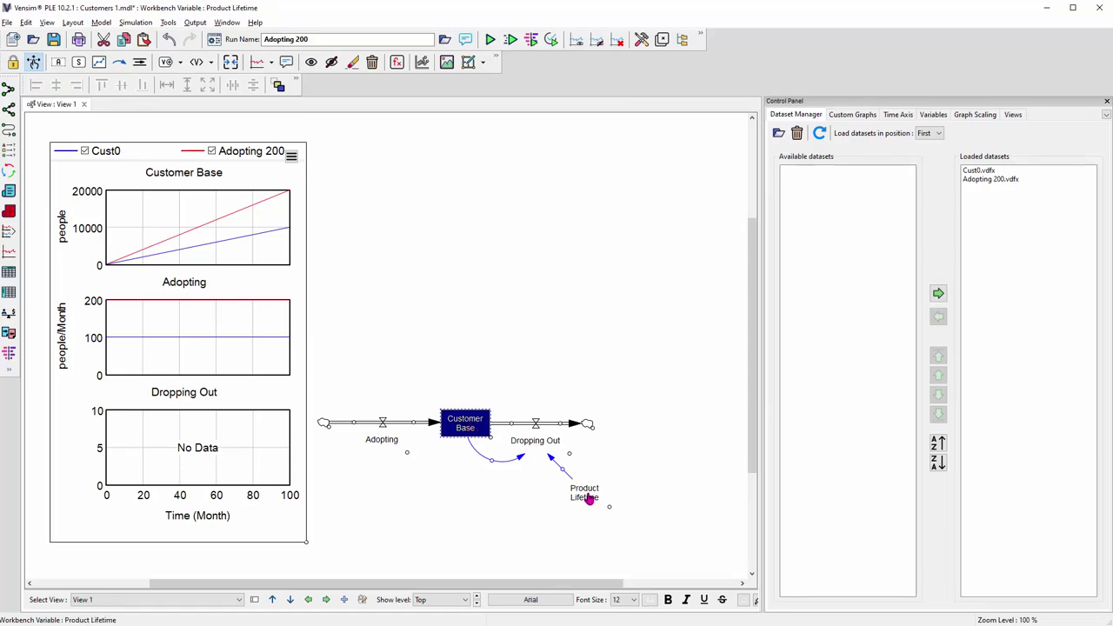
{"action": "left_click", "coordinate": [534, 445]}
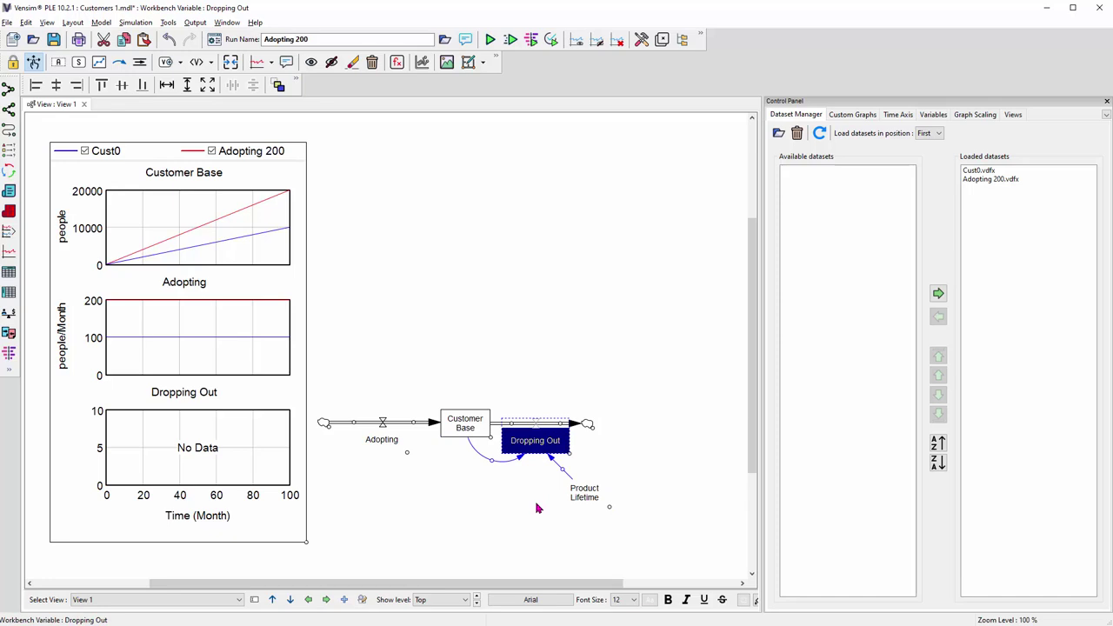
Step: Re-enter the Dropping Out term in Customer Base's equation as Adopting-Dropping Out, keeping an initial value of 0, and accept it
{"action": "left_click", "coordinate": [396, 64]}
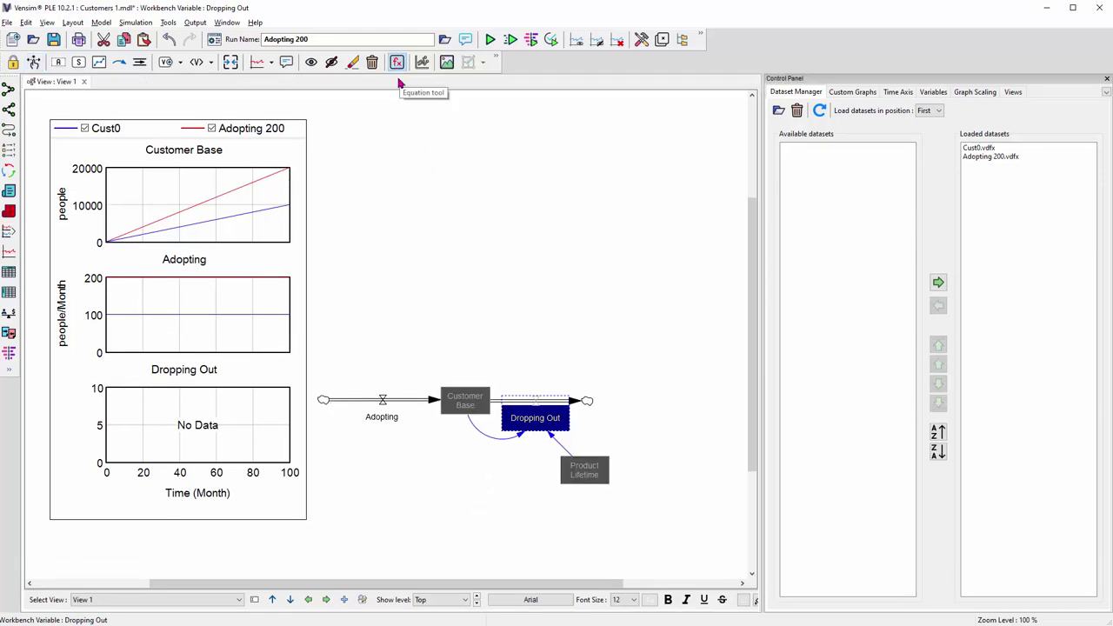
{"action": "left_click", "coordinate": [461, 408]}
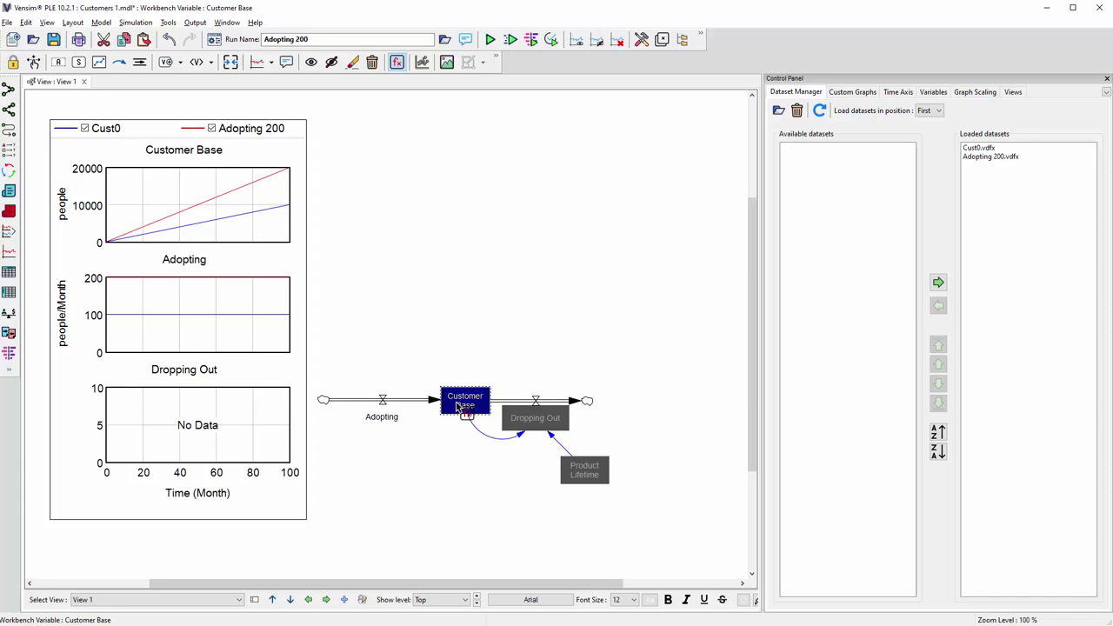
{"action": "left_click", "coordinate": [461, 407]}
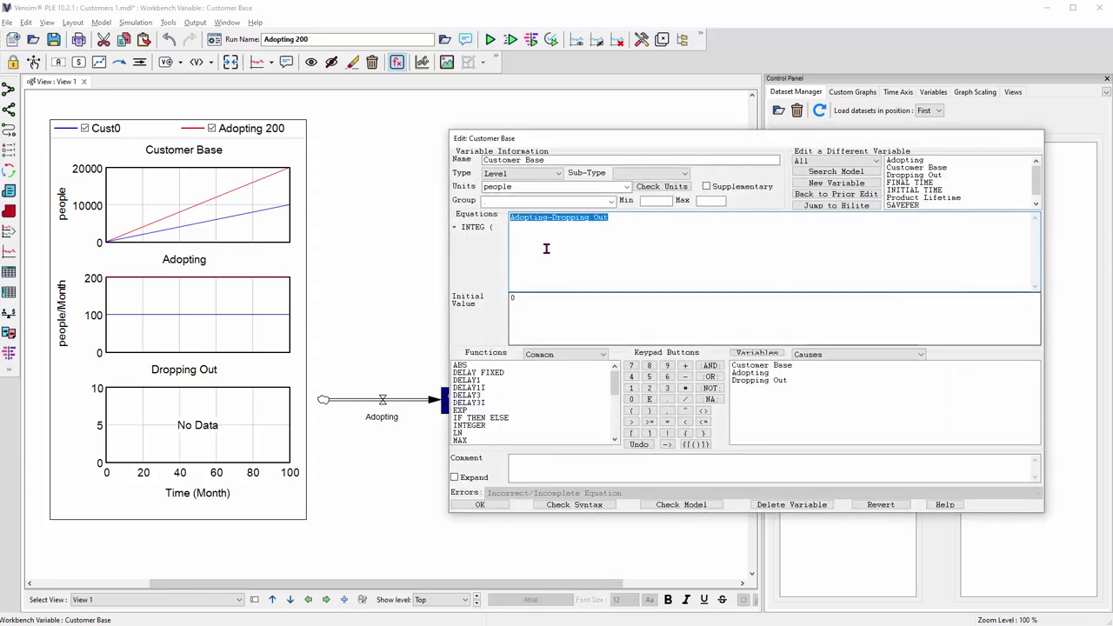
{"action": "left_click_drag", "start_coordinate": [616, 219], "coordinate": [546, 243]}
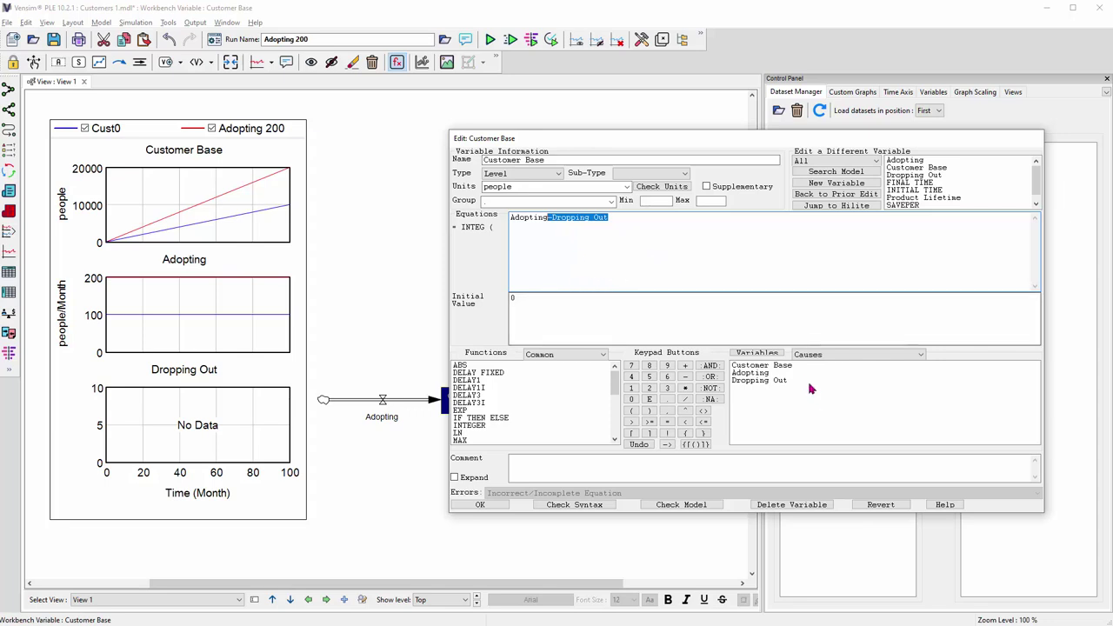
{"action": "left_click", "coordinate": [757, 383]}
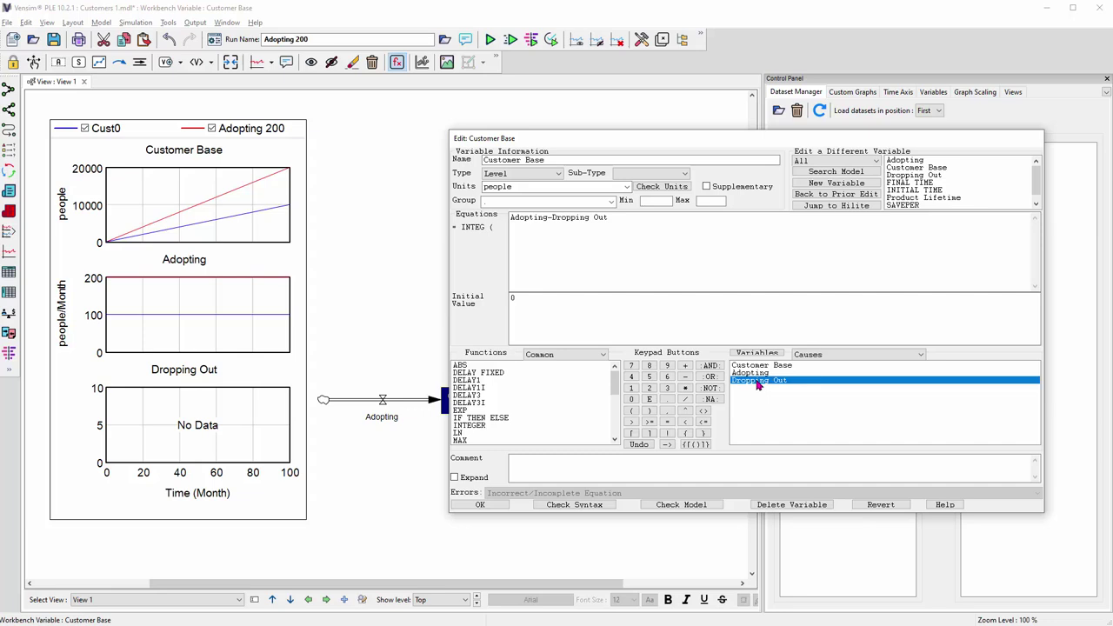
{"action": "double_click", "coordinate": [758, 382]}
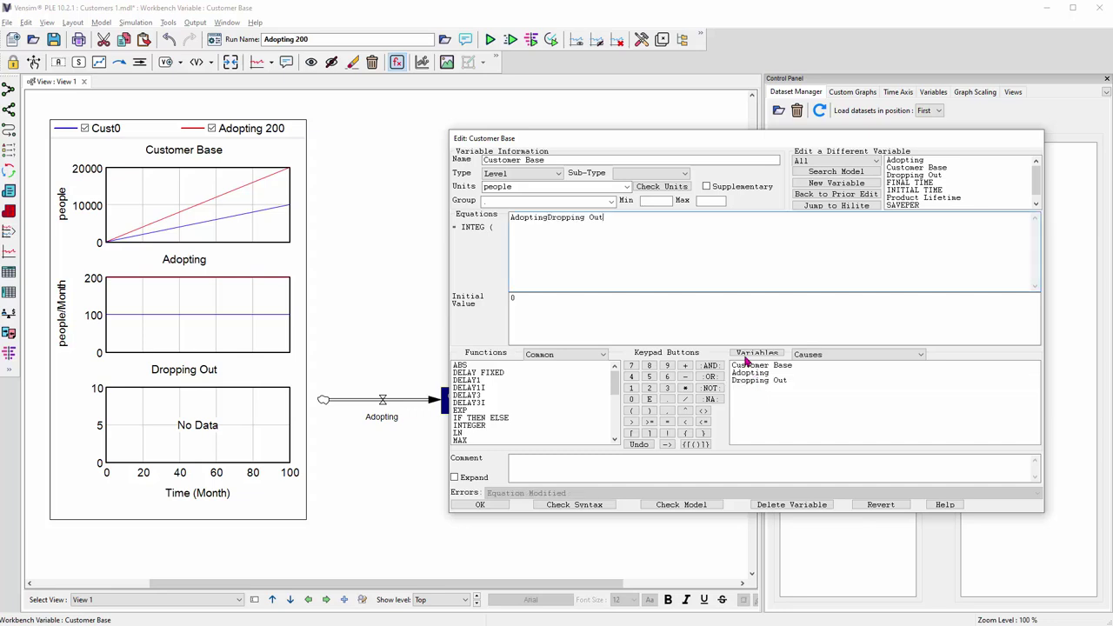
{"action": "left_click", "coordinate": [548, 218]}
{"action": "left_click", "coordinate": [685, 376]}
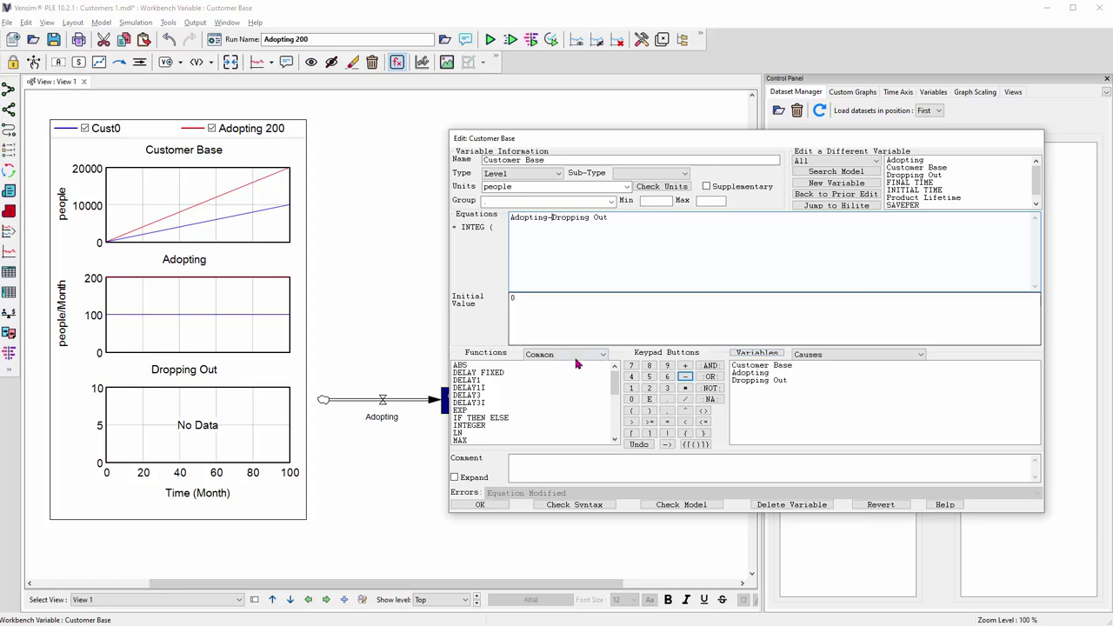
{"action": "left_click", "coordinate": [502, 298]}
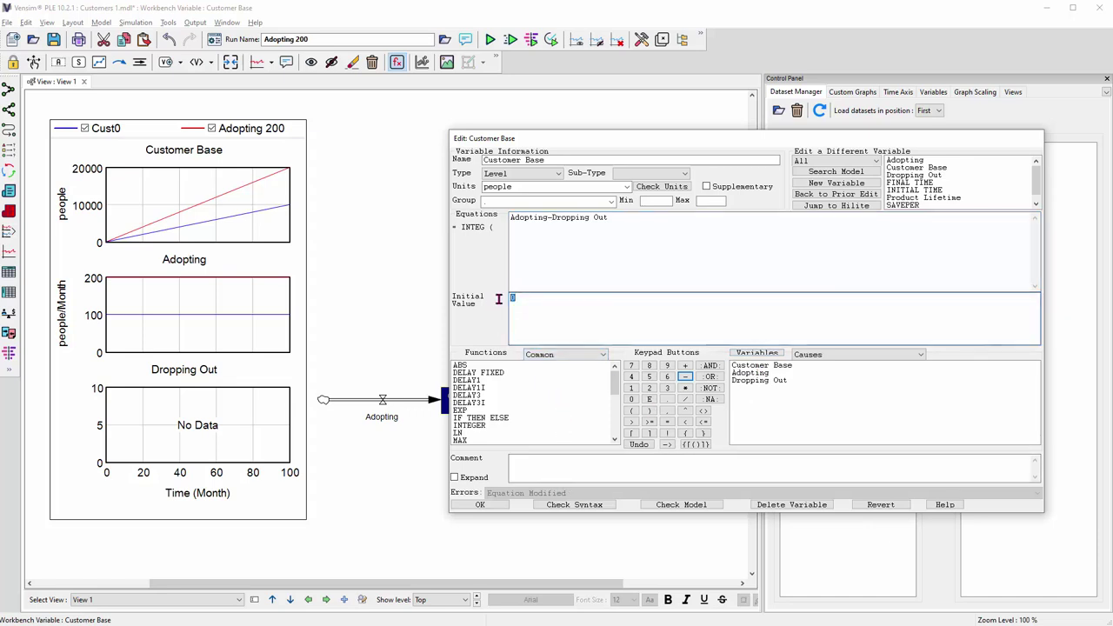
{"action": "left_click", "coordinate": [480, 509]}
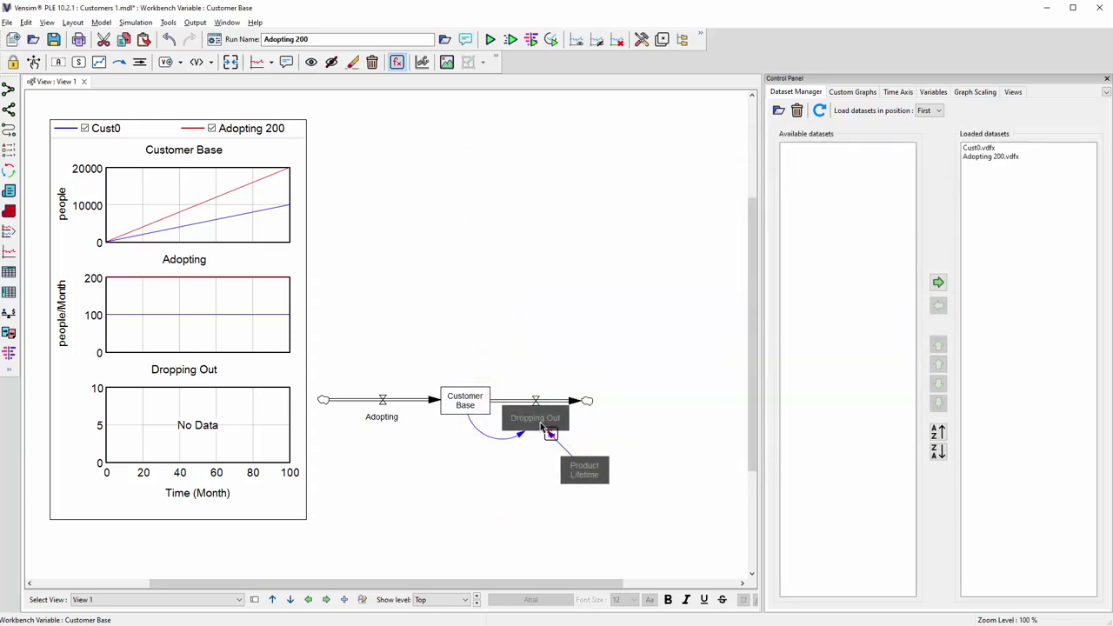
Step: Define Dropping Out as Customer Base/Product Lifetime with units of people/Month
{"action": "left_click", "coordinate": [537, 424]}
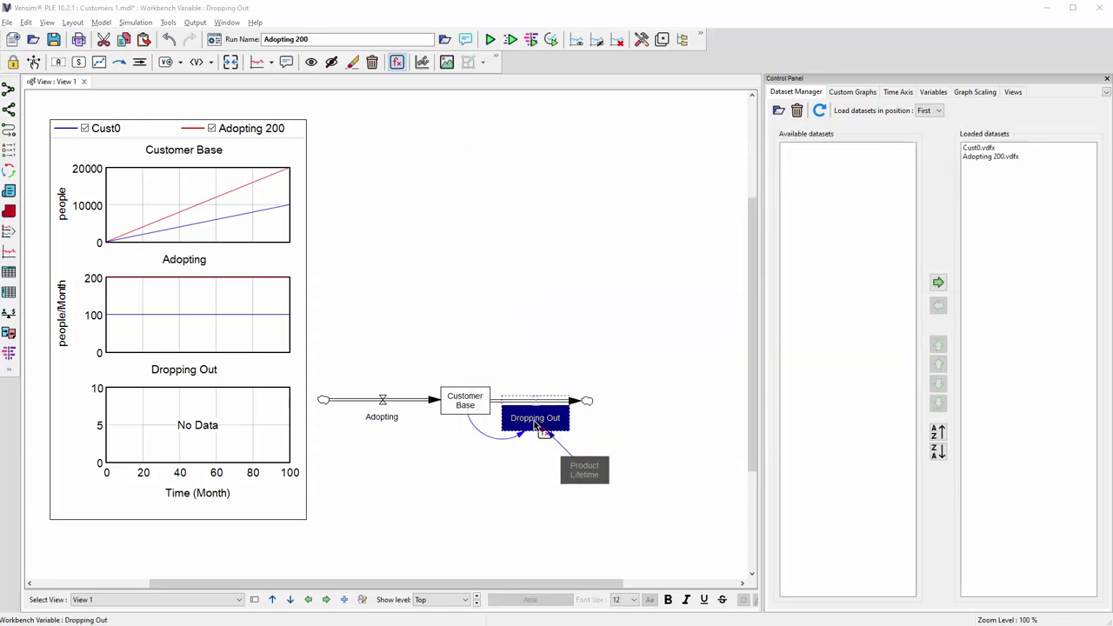
{"action": "left_click", "coordinate": [752, 366]}
{"action": "left_click", "coordinate": [685, 400]}
{"action": "left_click", "coordinate": [757, 373]}
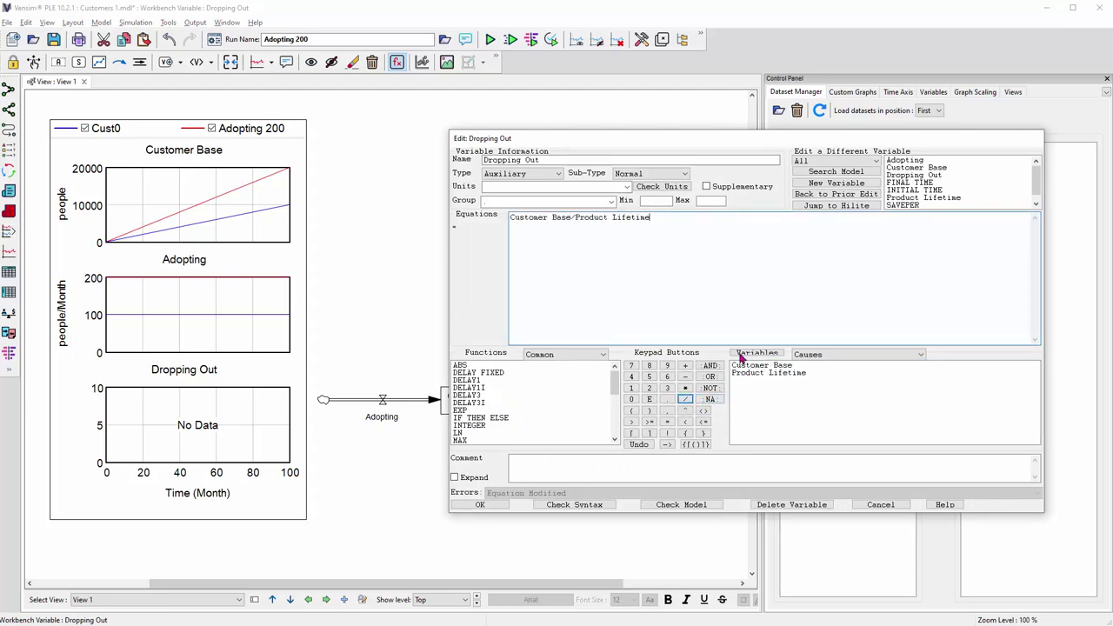
{"action": "left_click", "coordinate": [626, 187]}
{"action": "left_click", "coordinate": [549, 244]}
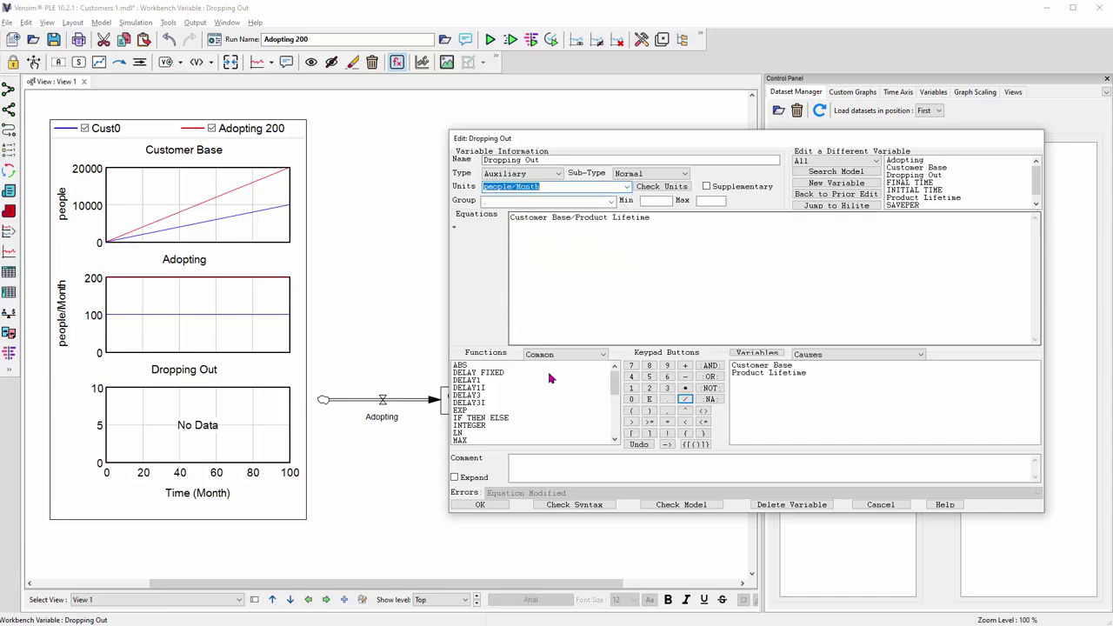
{"action": "left_click", "coordinate": [481, 504]}
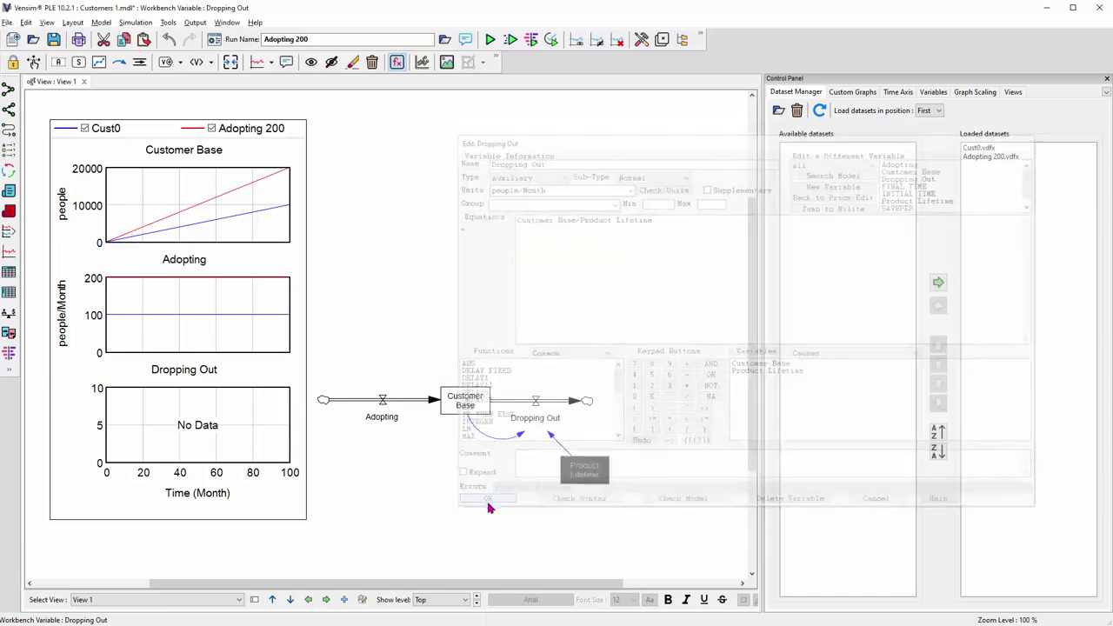
Step: Set Product Lifetime to the constant 24 with units of months
{"action": "left_click", "coordinate": [581, 479]}
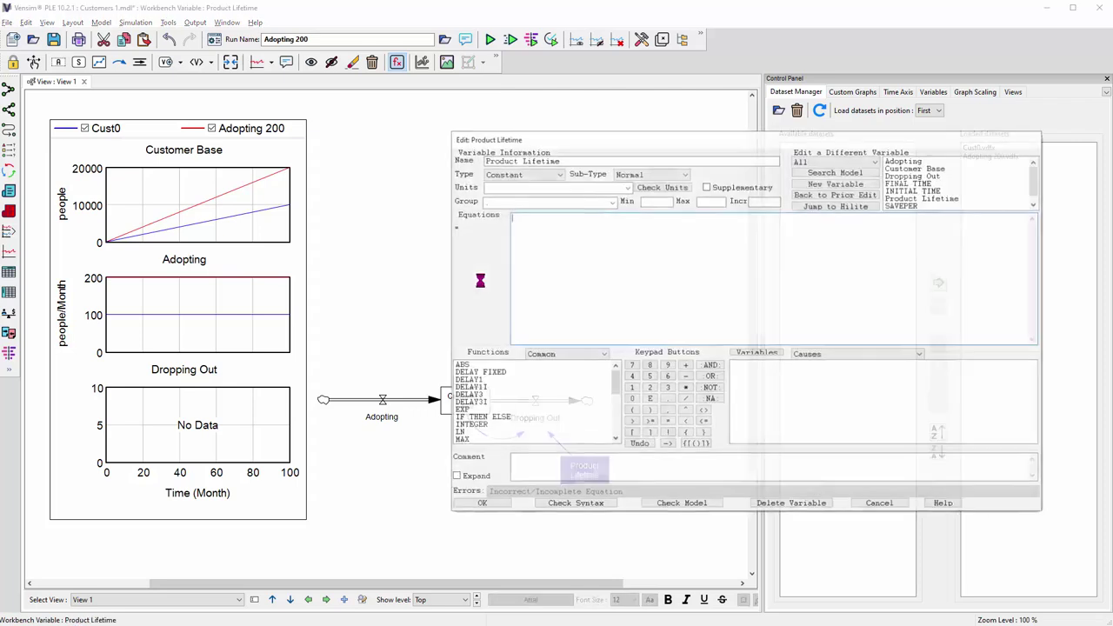
{"action": "type", "text": "24"}
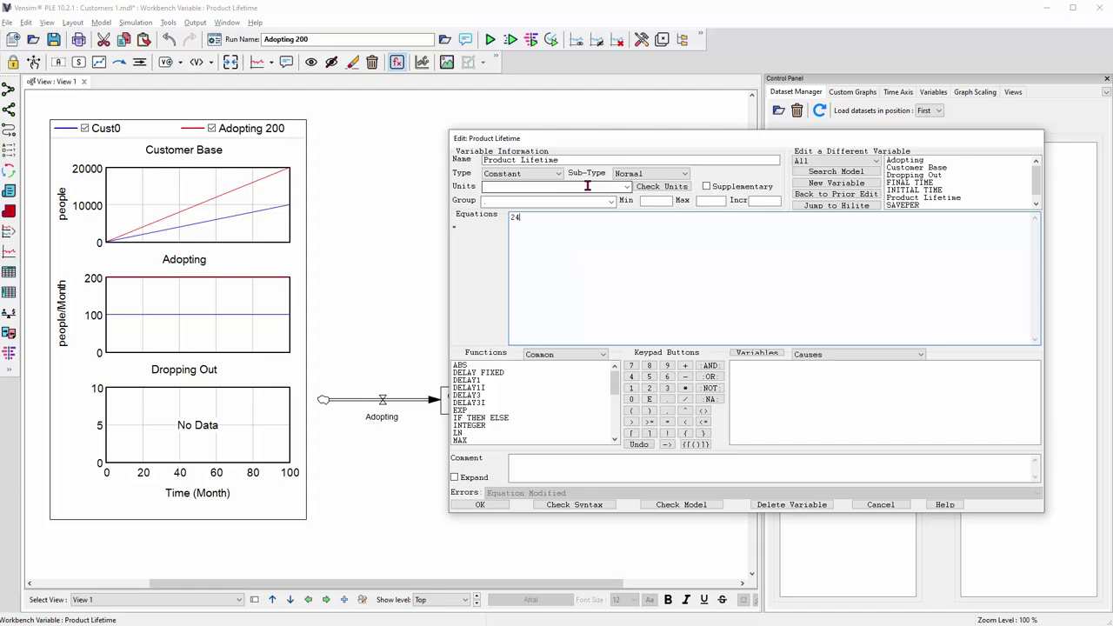
{"action": "left_click", "coordinate": [626, 188]}
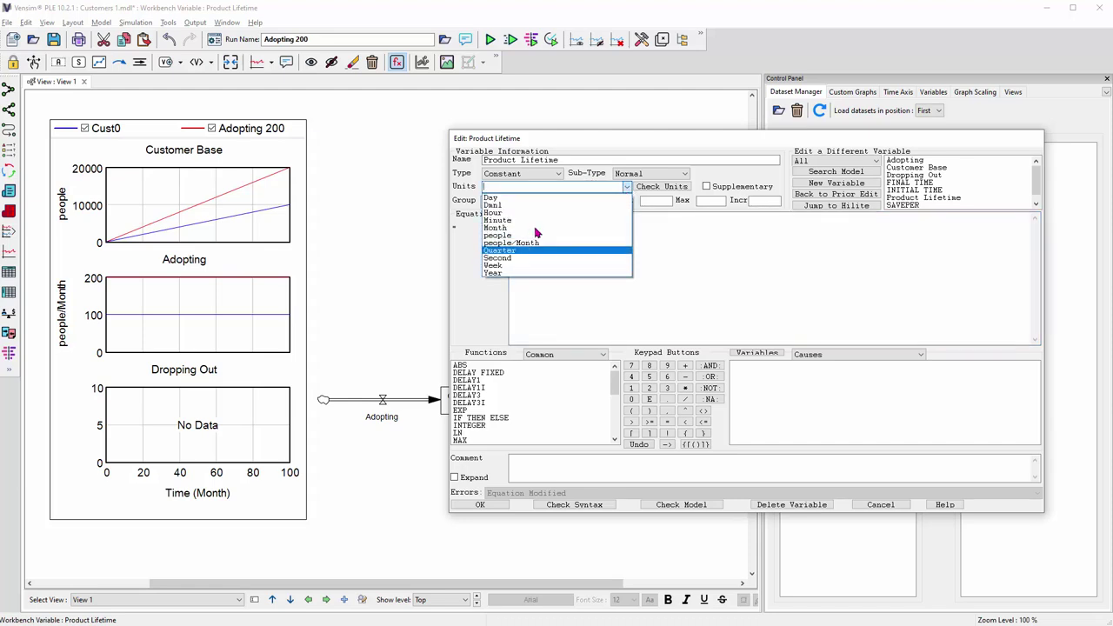
{"action": "left_click", "coordinate": [515, 188]}
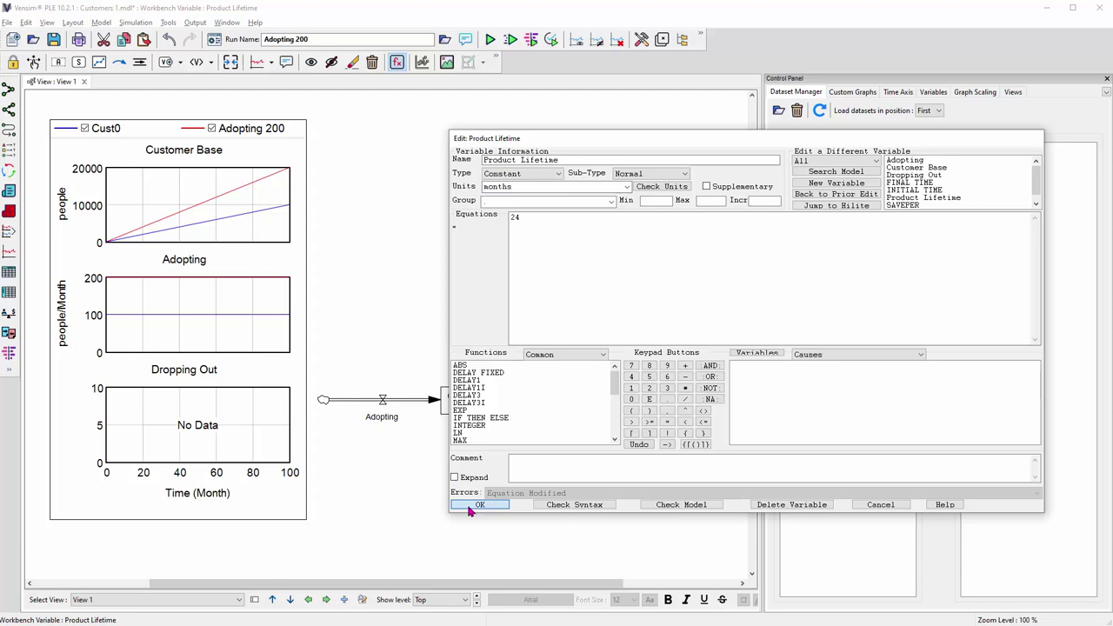
{"action": "left_click", "coordinate": [479, 505]}
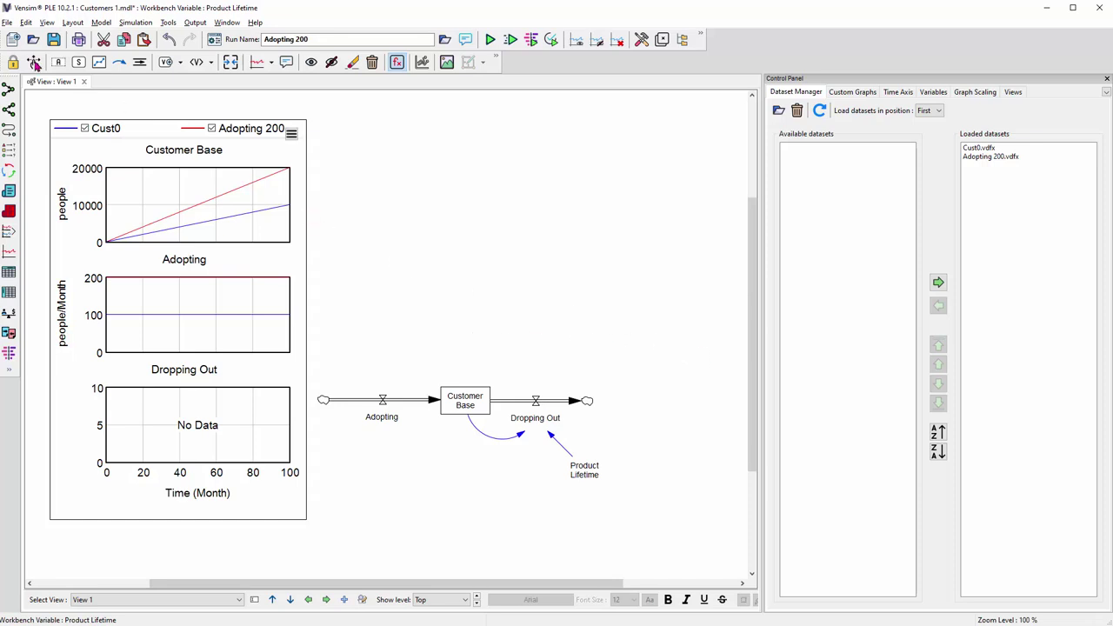
Step: Run a units check on the model and examine the report's equation, the variables' units and the units analysis for Dropping Out
{"action": "left_click", "coordinate": [10, 319]}
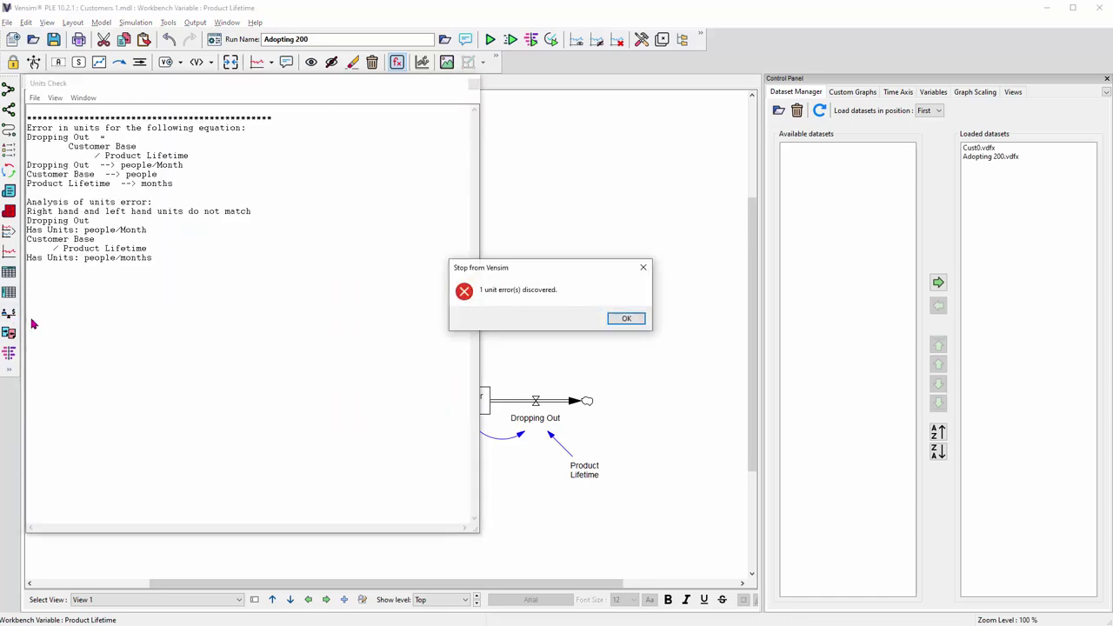
{"action": "left_click", "coordinate": [621, 319]}
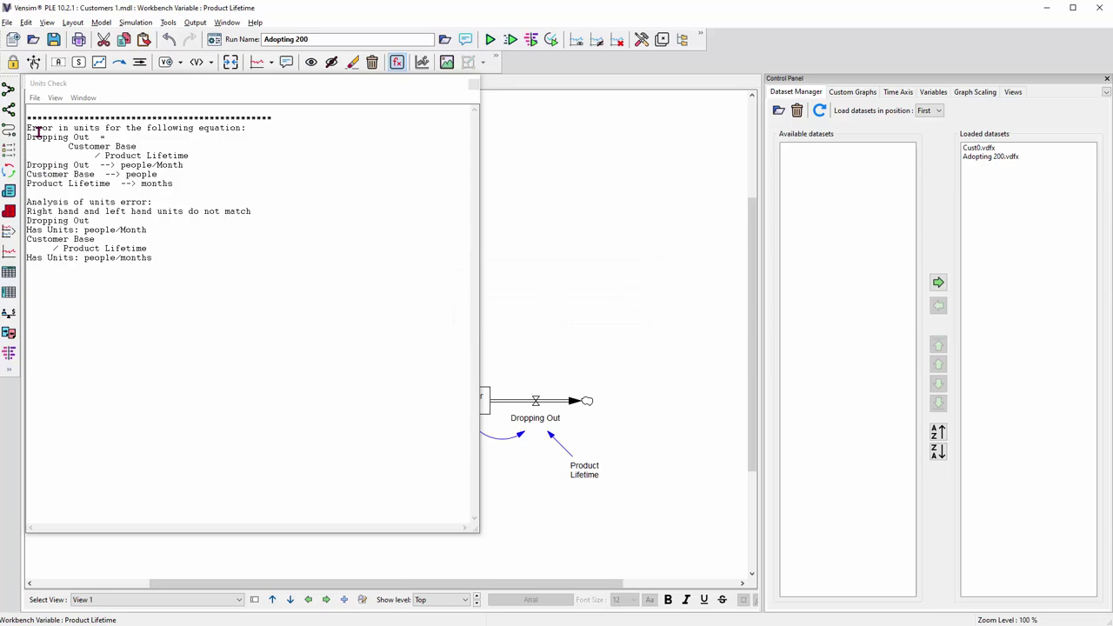
{"action": "left_click_drag", "start_coordinate": [27, 137], "coordinate": [100, 141]}
{"action": "left_click", "coordinate": [180, 159]}
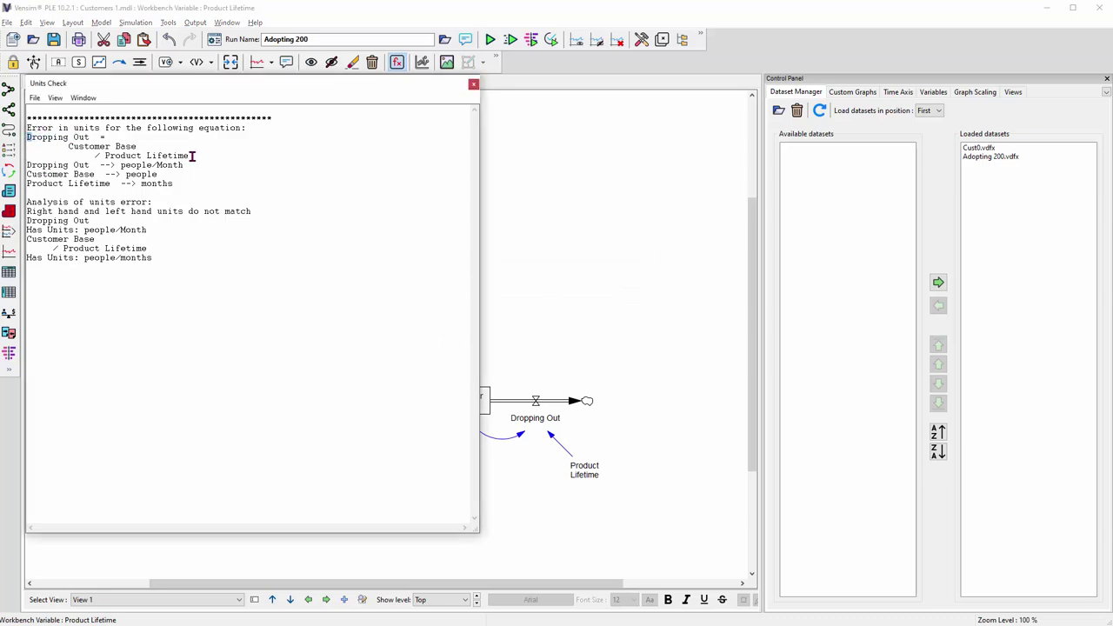
{"action": "left_click_drag", "start_coordinate": [192, 156], "coordinate": [27, 136]}
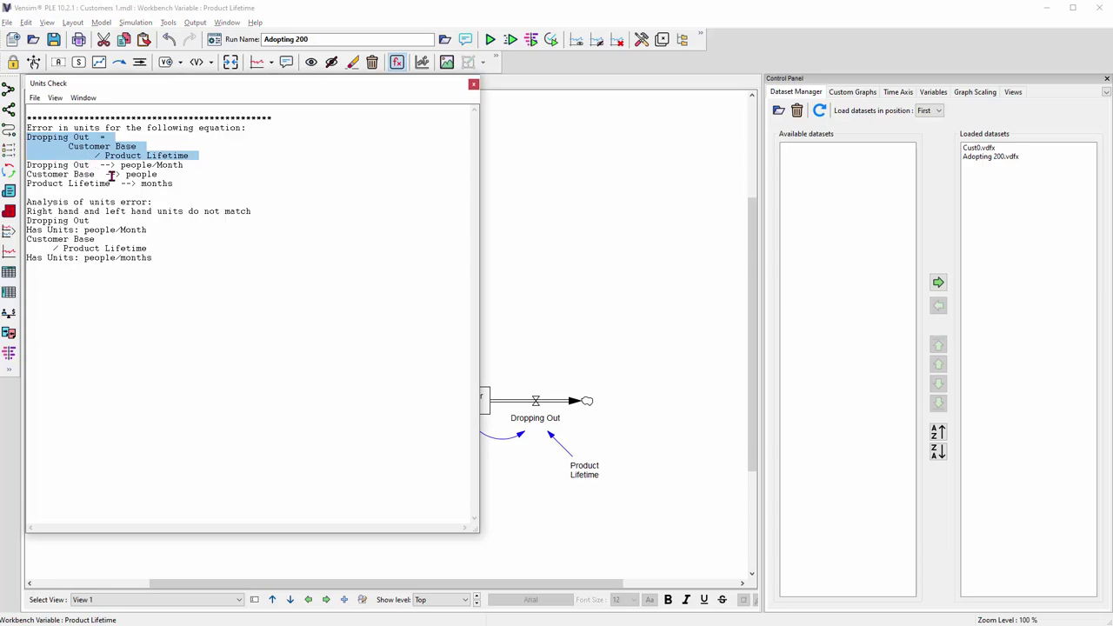
{"action": "left_click_drag", "start_coordinate": [27, 165], "coordinate": [196, 185]}
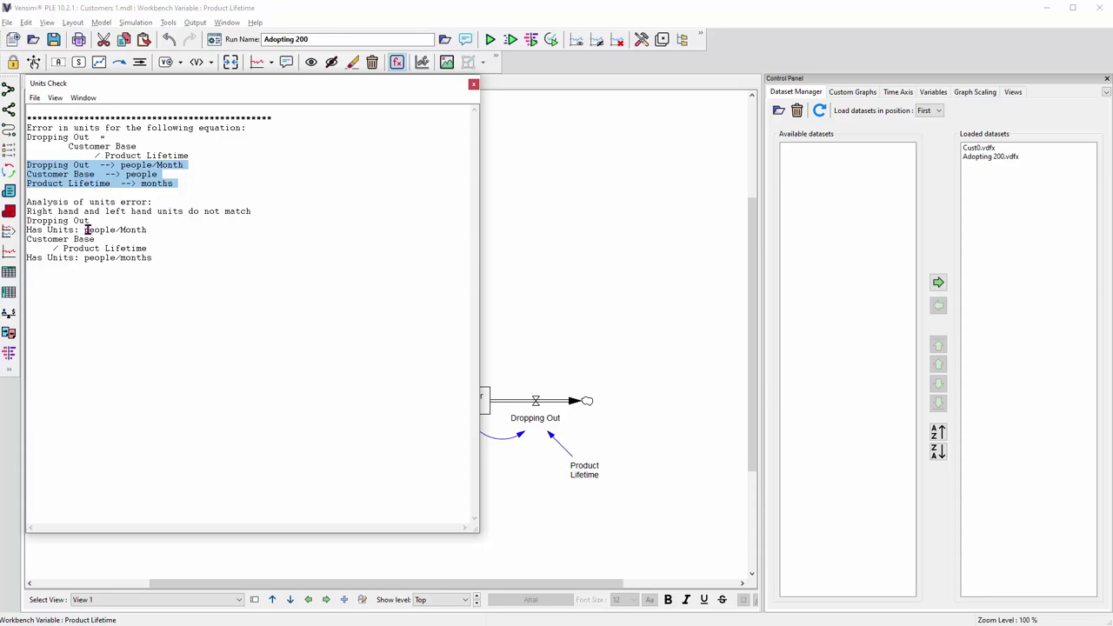
{"action": "left_click_drag", "start_coordinate": [85, 229], "coordinate": [154, 231]}
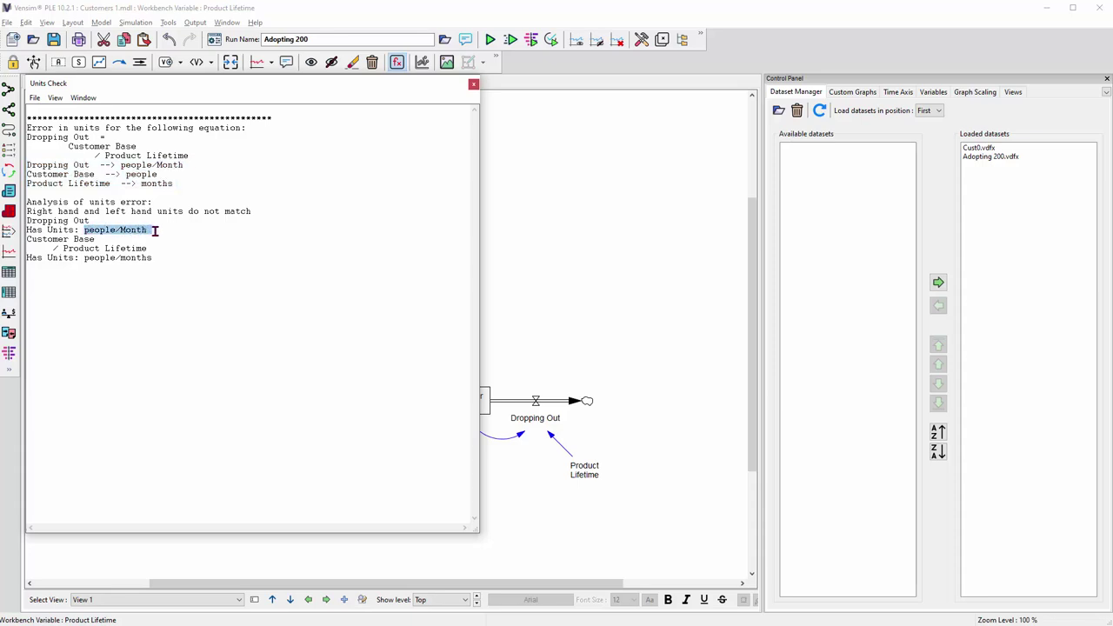
{"action": "double_click", "coordinate": [98, 258]}
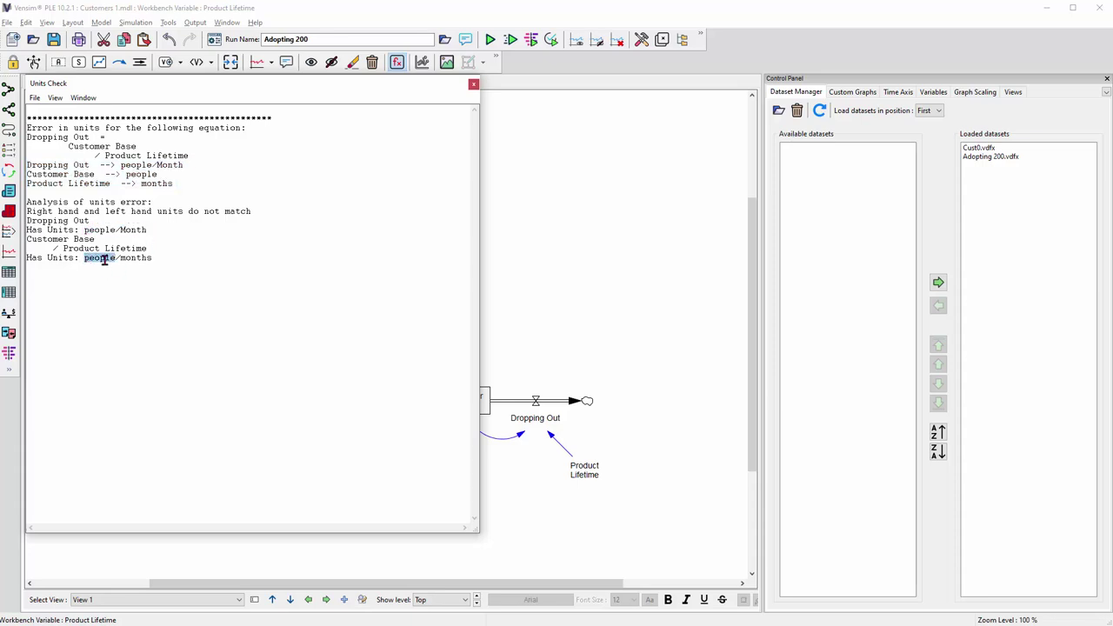
{"action": "left_click_drag", "start_coordinate": [98, 258], "coordinate": [170, 264]}
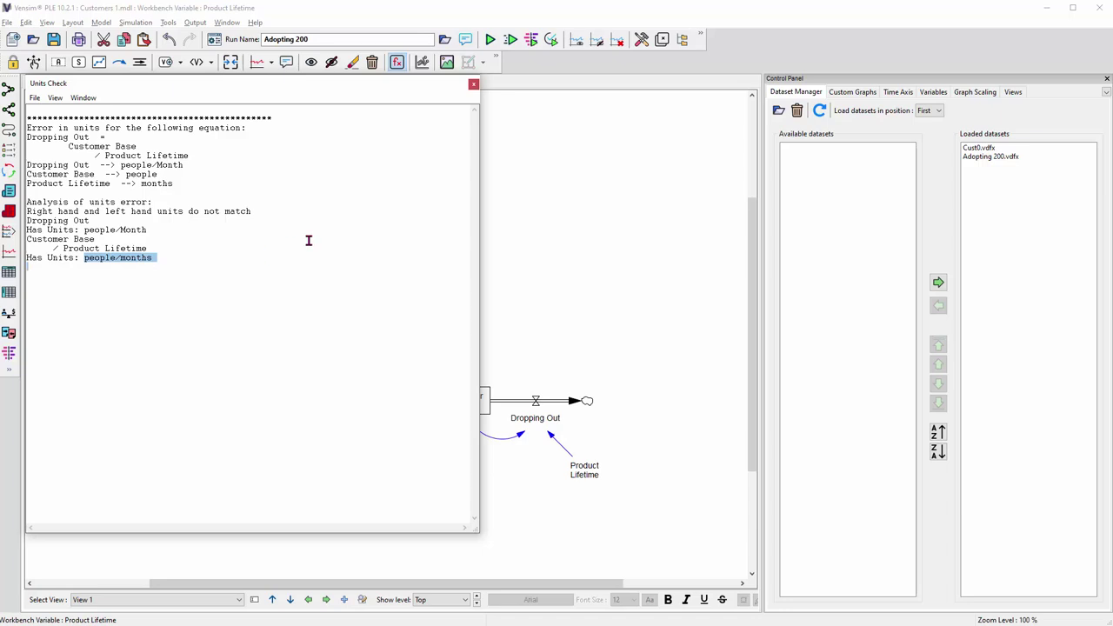
{"action": "left_click", "coordinate": [474, 86]}
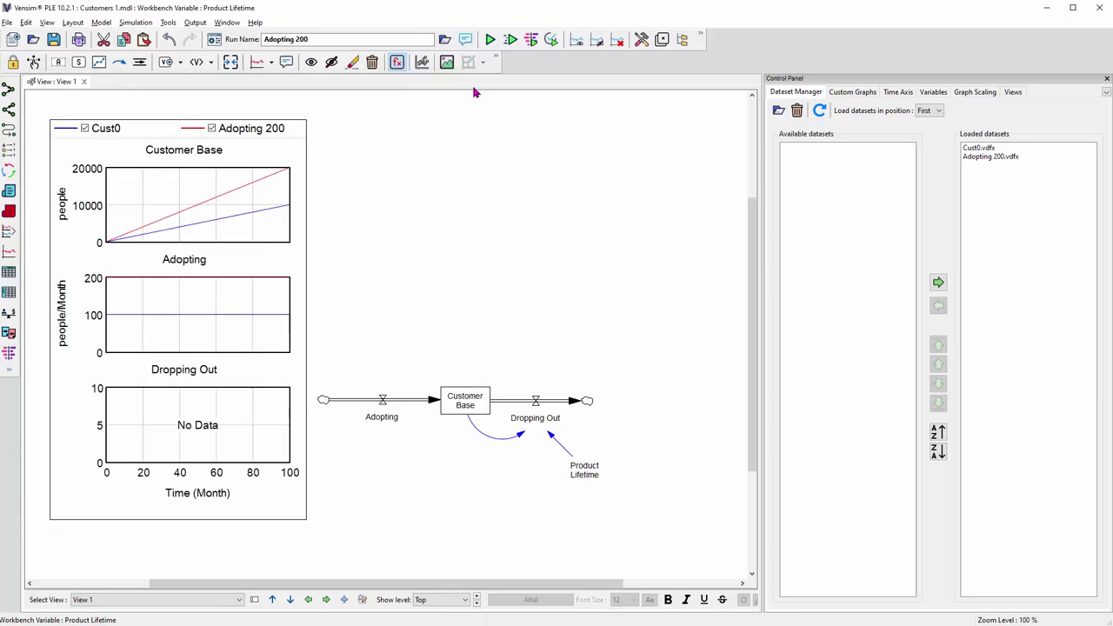
Step: Add the units equivalence month,months,mo to the model settings
{"action": "left_click", "coordinate": [102, 24]}
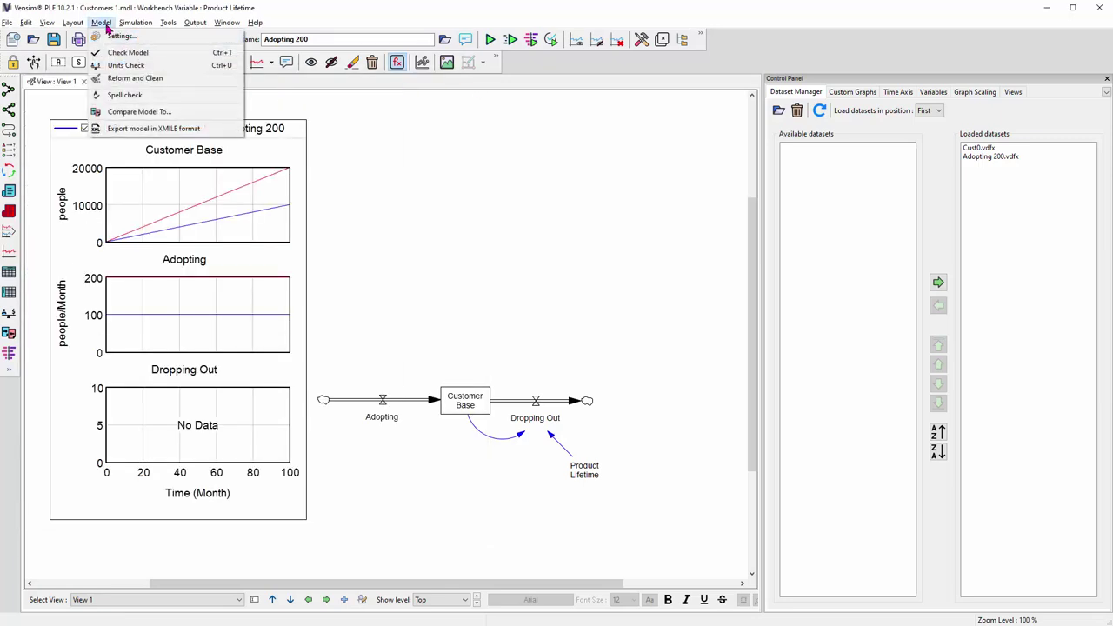
{"action": "left_click", "coordinate": [110, 40]}
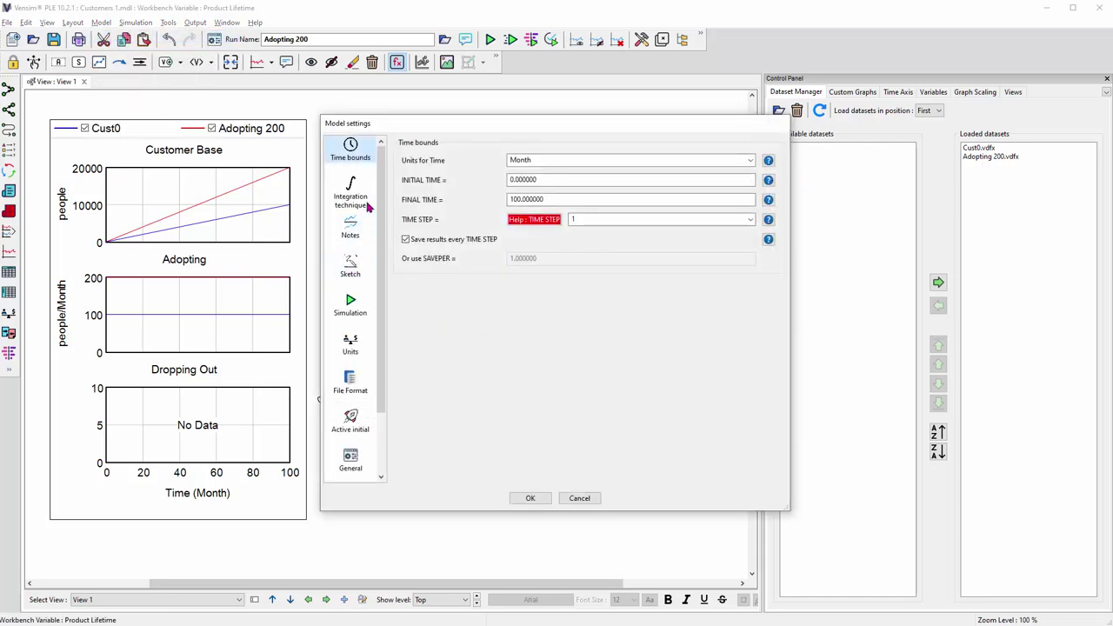
{"action": "scroll", "coordinate": [374, 439], "scroll_direction": "down", "scroll_amount": 2}
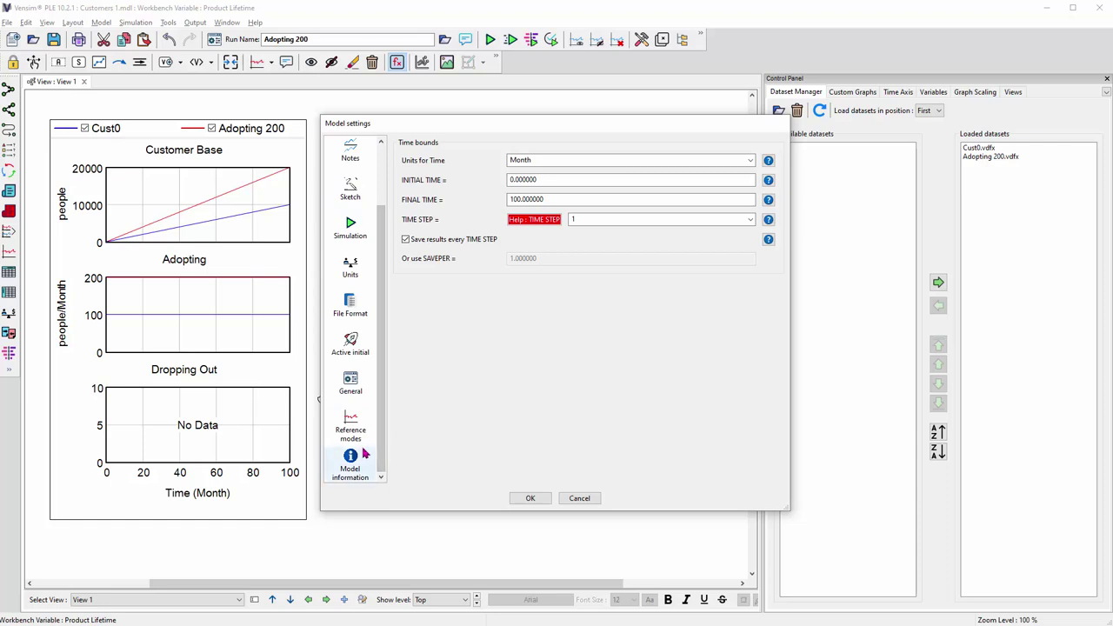
{"action": "left_click", "coordinate": [350, 270]}
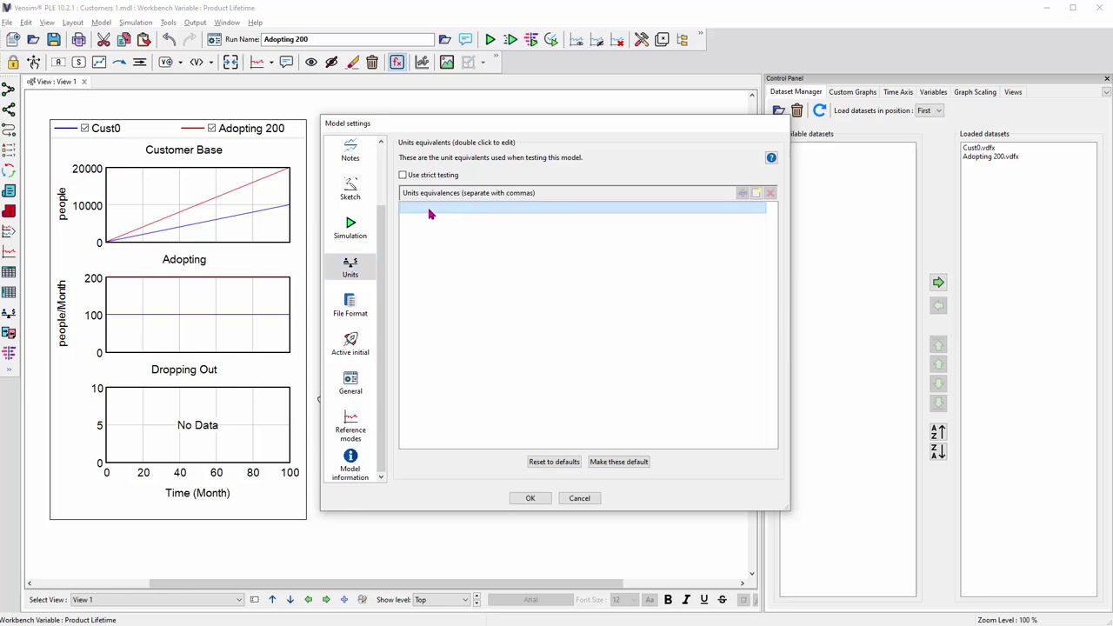
{"action": "left_click", "coordinate": [754, 193]}
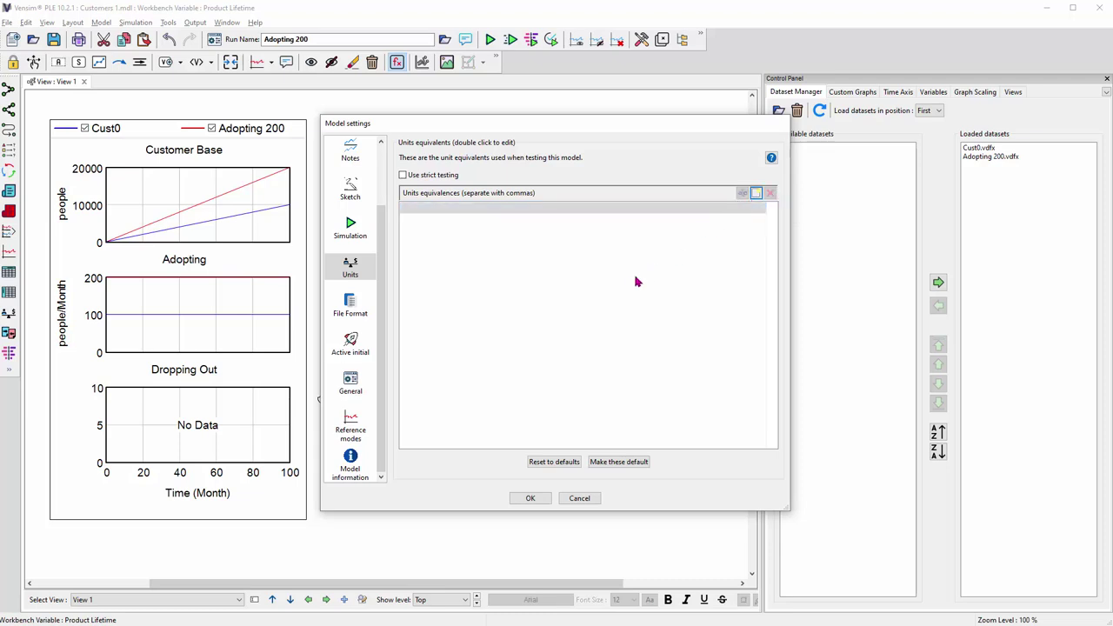
{"action": "left_click", "coordinate": [753, 193]}
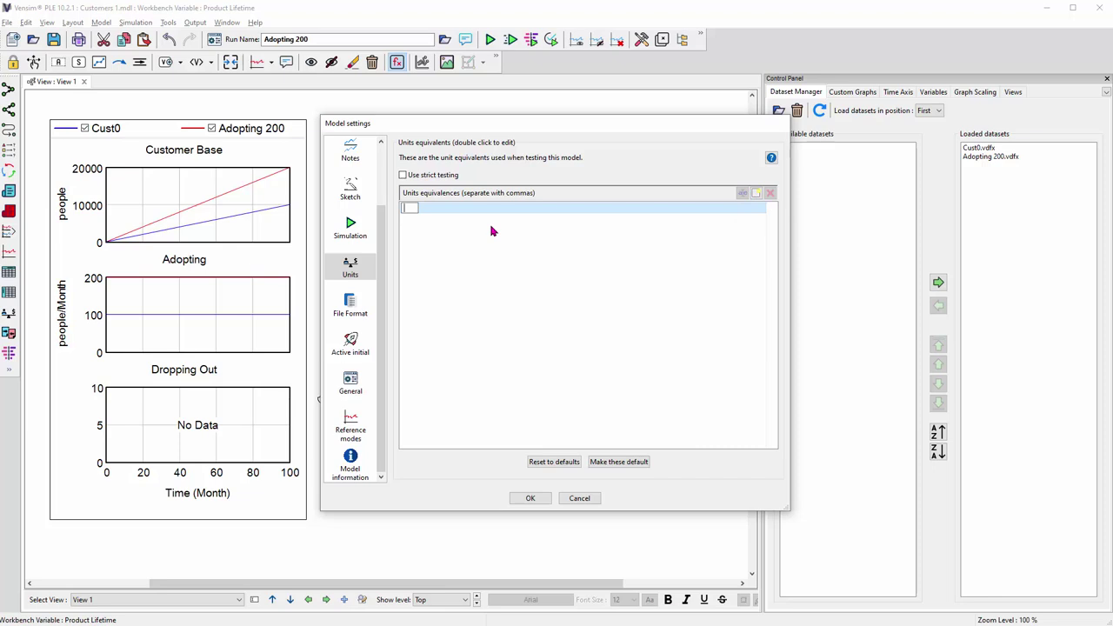
{"action": "type", "text": "month,months"}
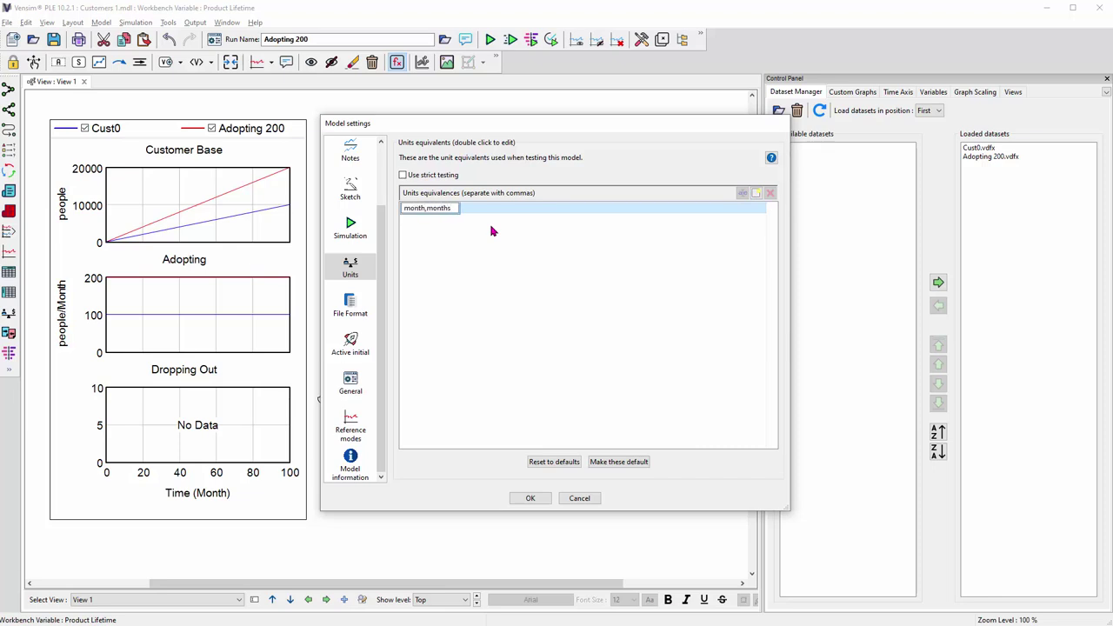
{"action": "type", "text": ",mo"}
{"action": "left_click", "coordinate": [530, 499]}
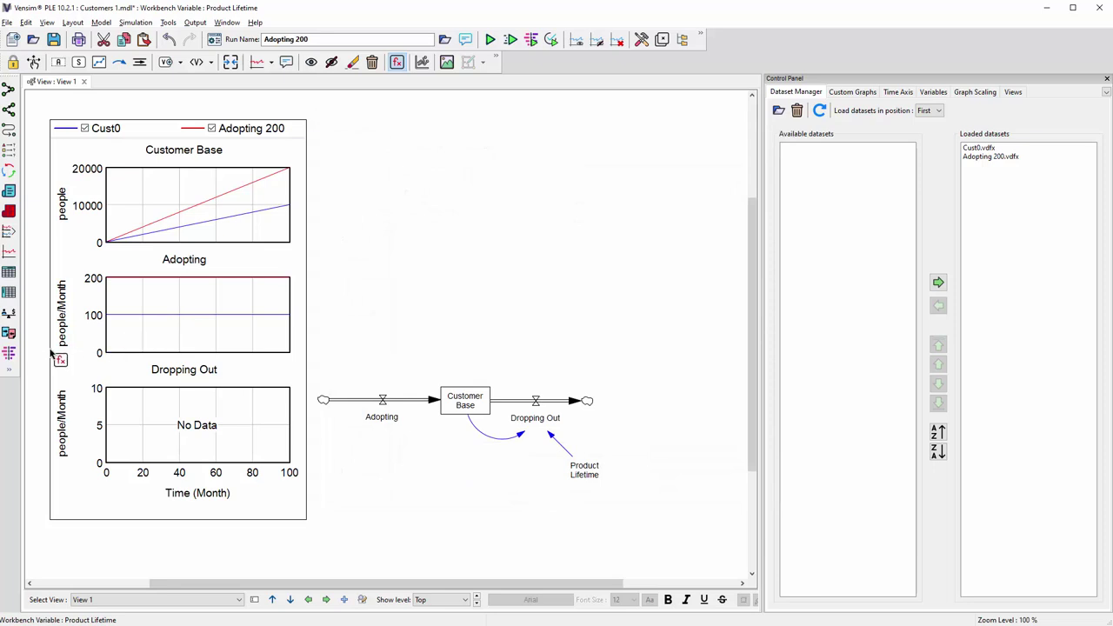
Step: Run the units check on the model again and save the model
{"action": "left_click", "coordinate": [10, 314]}
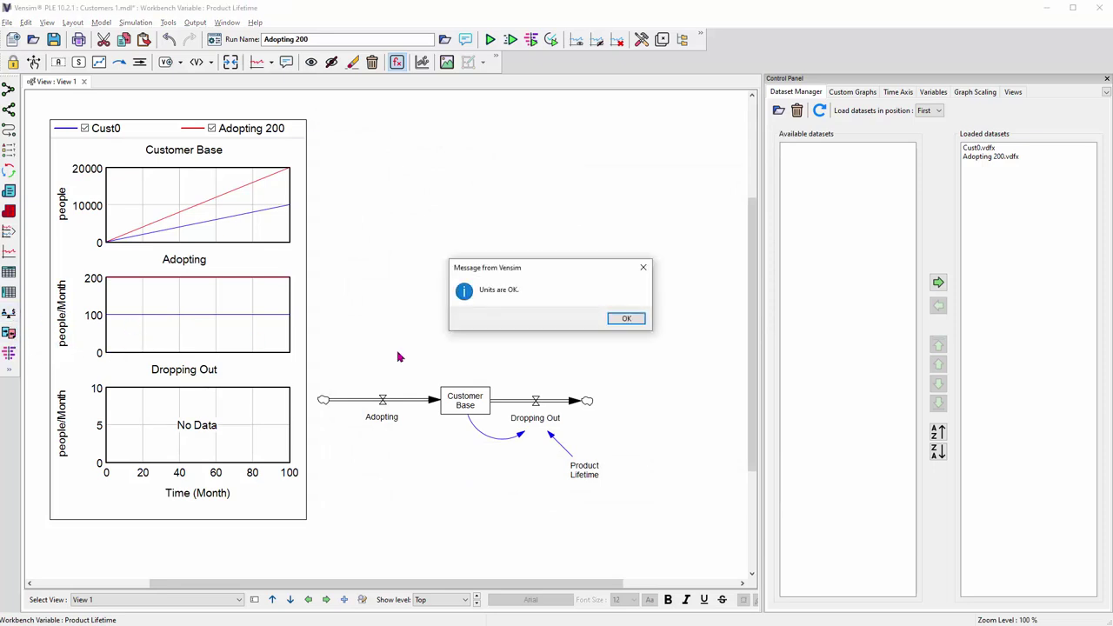
{"action": "left_click", "coordinate": [630, 321]}
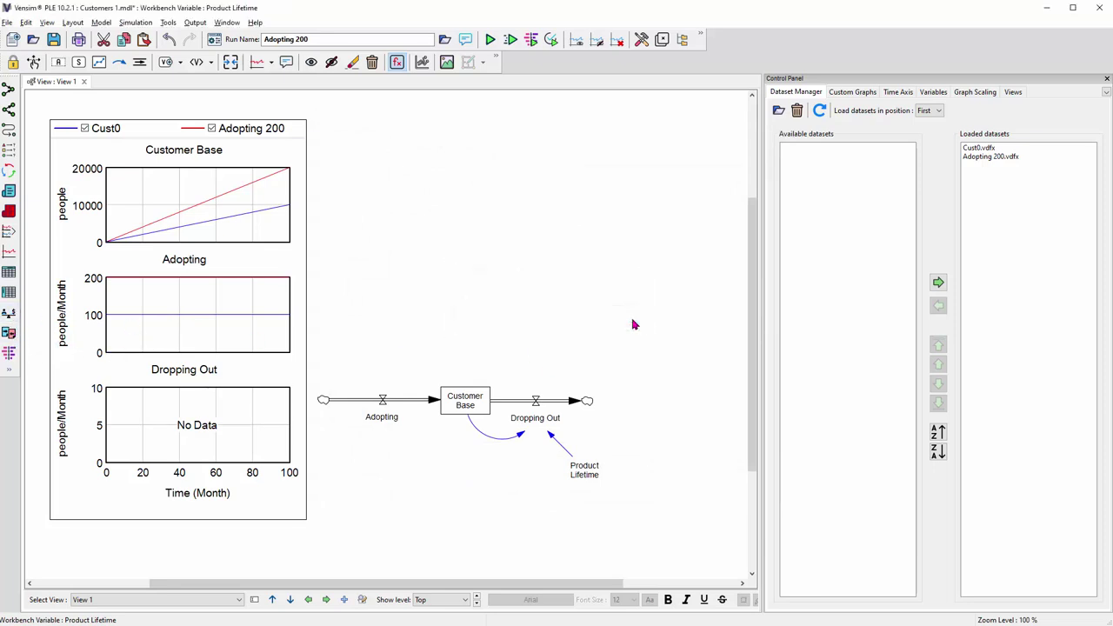
{"action": "left_click", "coordinate": [57, 41]}
Step: Open the equation of Dropping Out to review its definition
{"action": "left_click", "coordinate": [544, 422]}
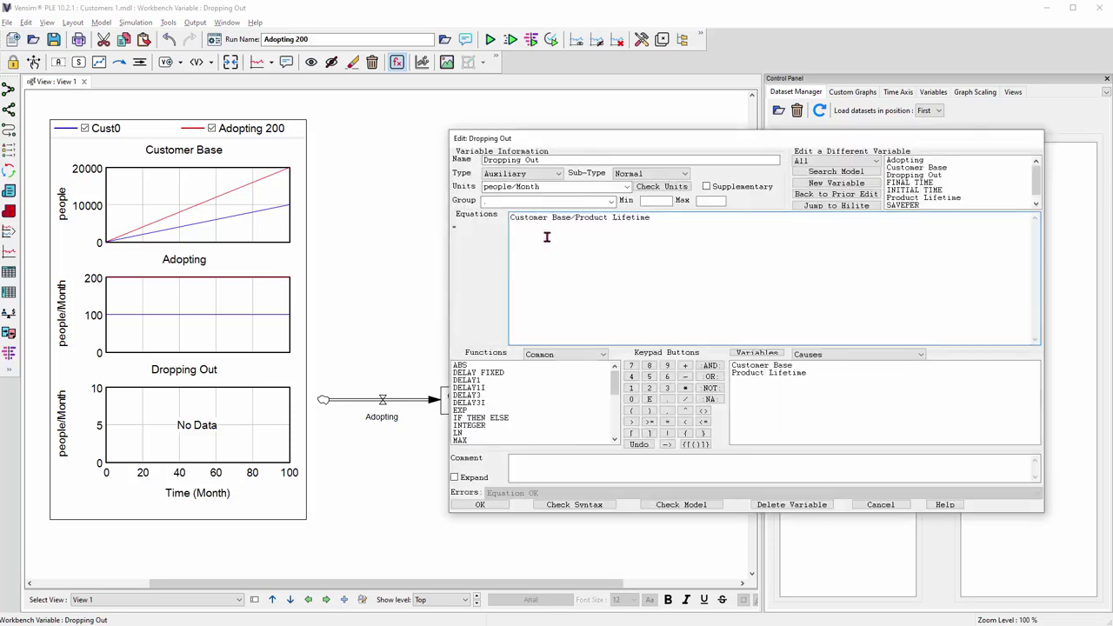
Step: Change the Dropping Out equation to Customer Base*Product Lifetime and accept the edit
{"action": "left_click_drag", "start_coordinate": [589, 142], "coordinate": [468, 144]}
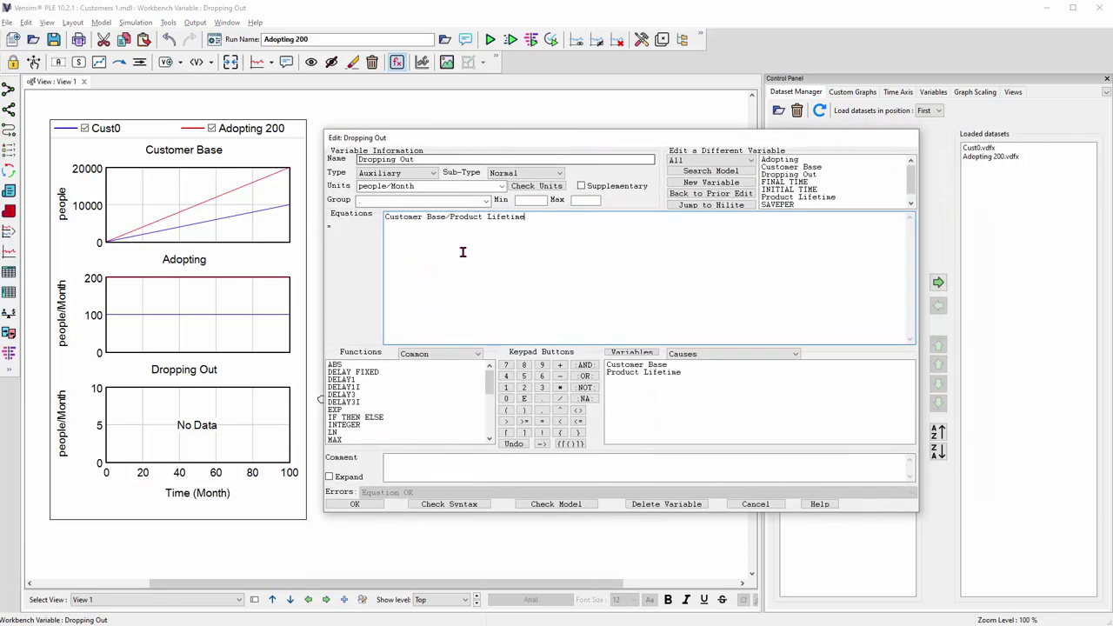
{"action": "left_click_drag", "start_coordinate": [445, 216], "coordinate": [451, 216]}
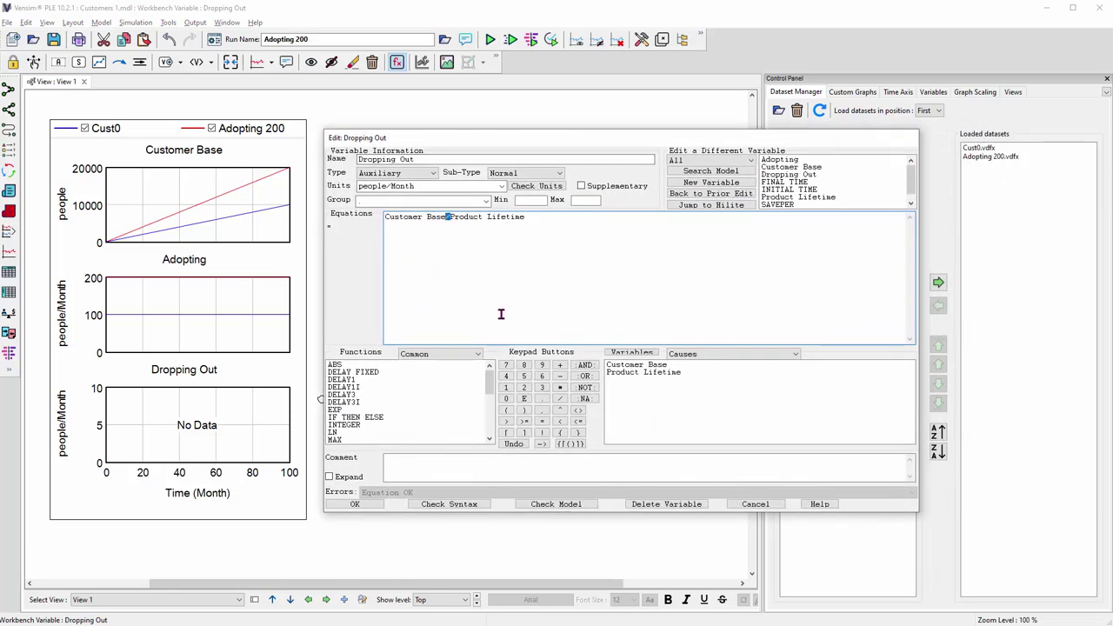
{"action": "left_click", "coordinate": [560, 388]}
{"action": "left_click", "coordinate": [356, 504]}
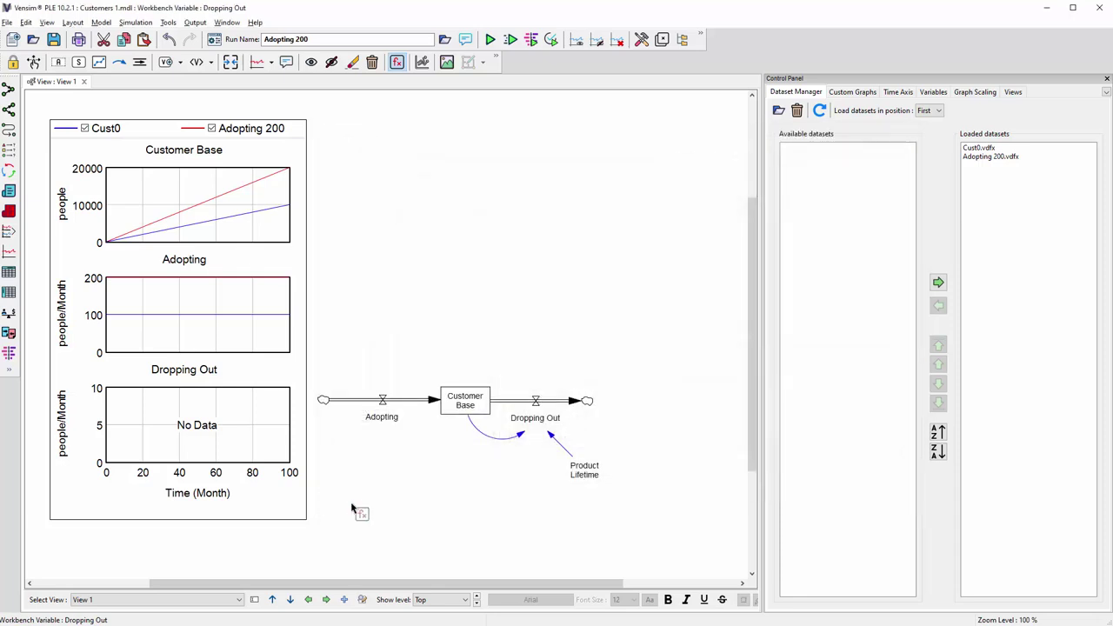
Step: Run a units check on the model, compare the units on both sides of the Dropping Out equation, and close the report
{"action": "left_click", "coordinate": [9, 314]}
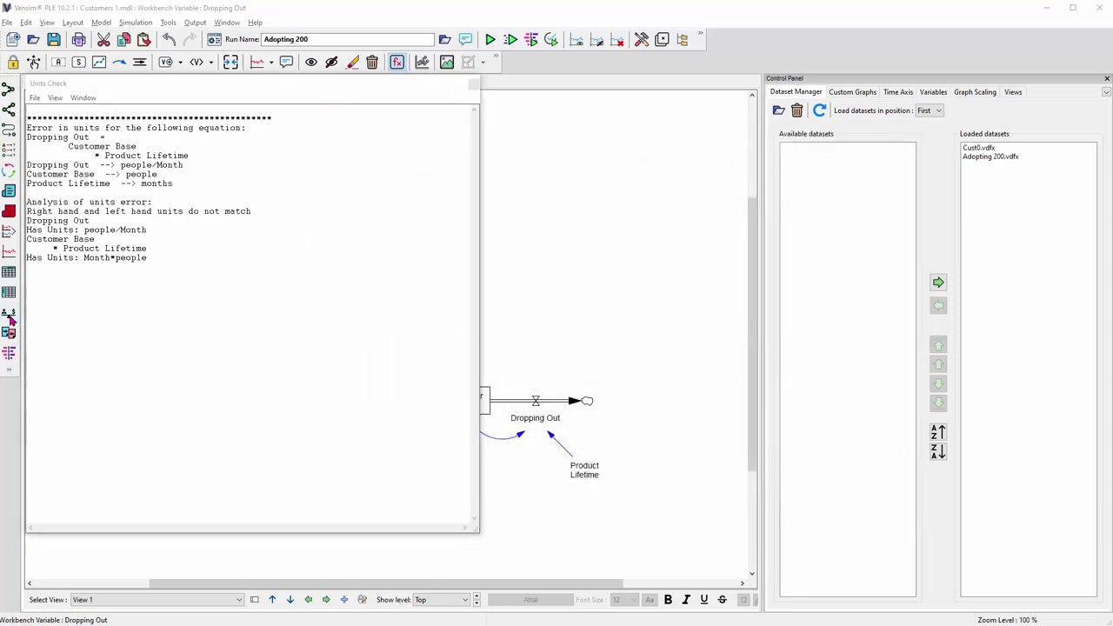
{"action": "left_click", "coordinate": [627, 318]}
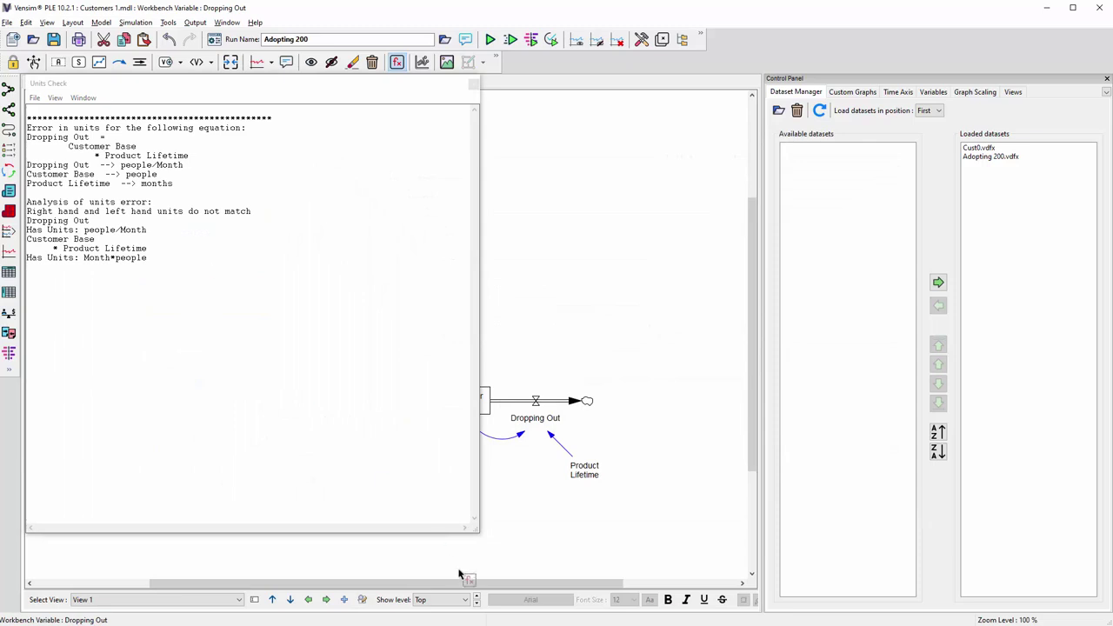
{"action": "left_click_drag", "start_coordinate": [475, 527], "coordinate": [435, 353]}
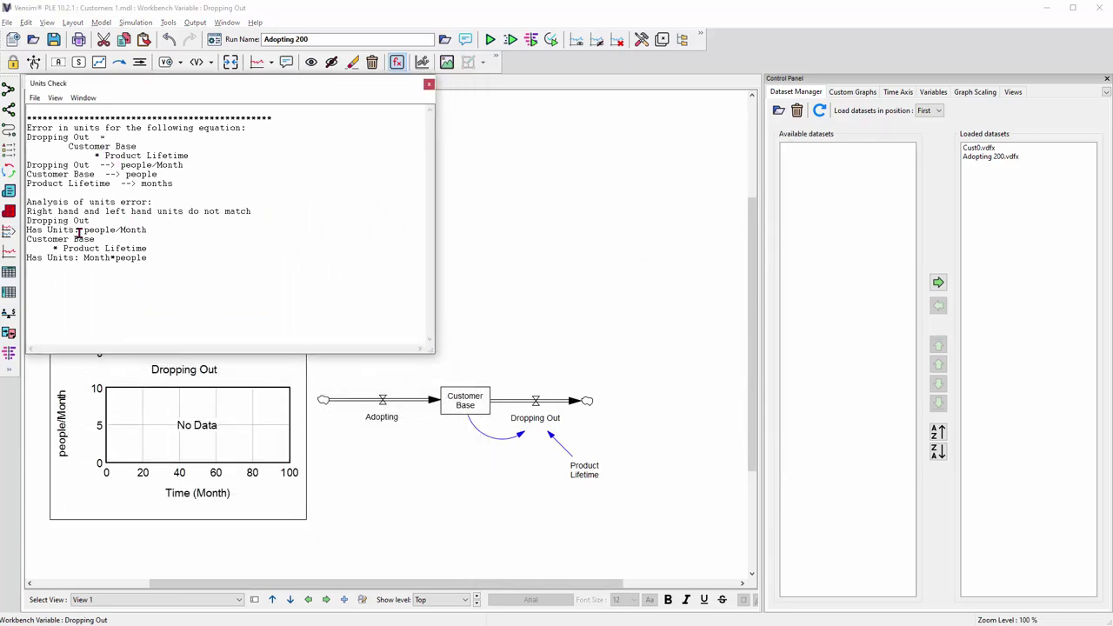
{"action": "left_click_drag", "start_coordinate": [84, 230], "coordinate": [152, 230]}
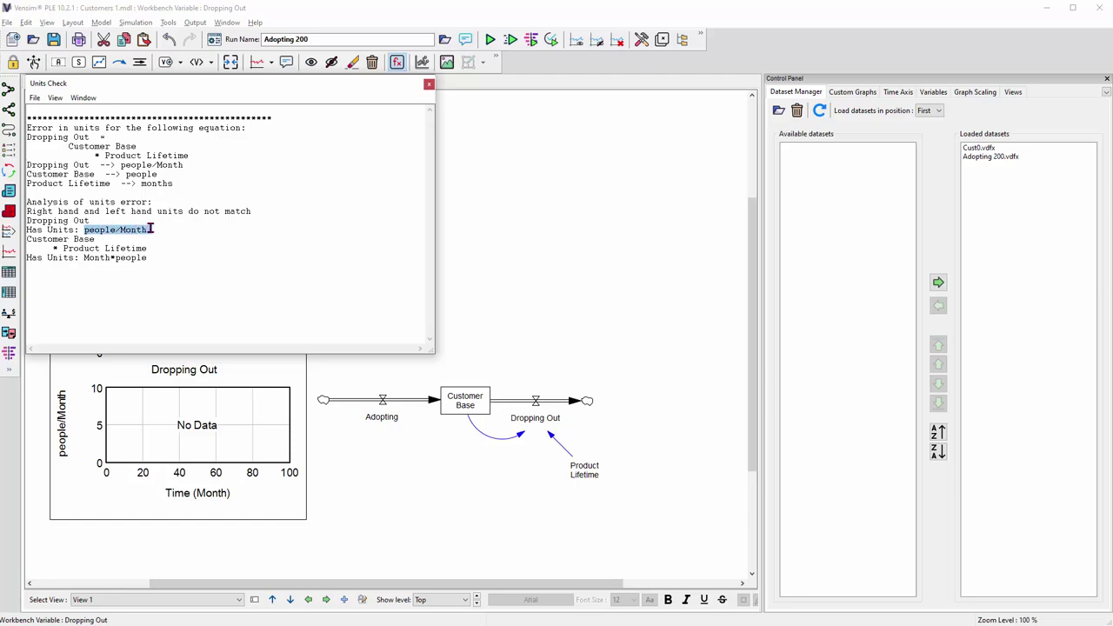
{"action": "left_click_drag", "start_coordinate": [84, 259], "coordinate": [153, 261]}
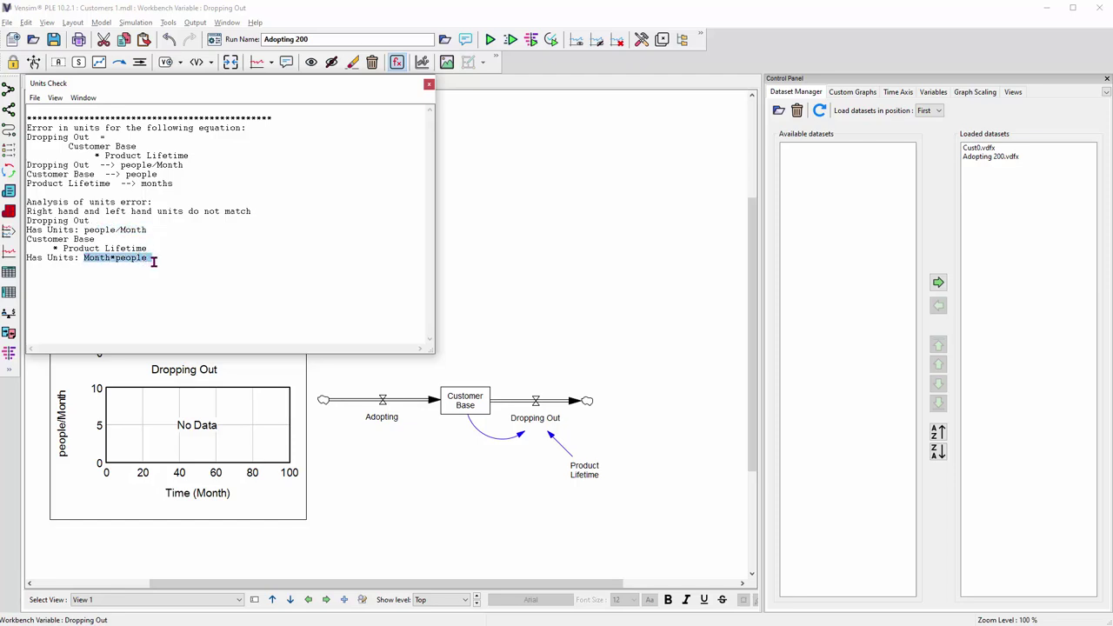
{"action": "left_click", "coordinate": [429, 87]}
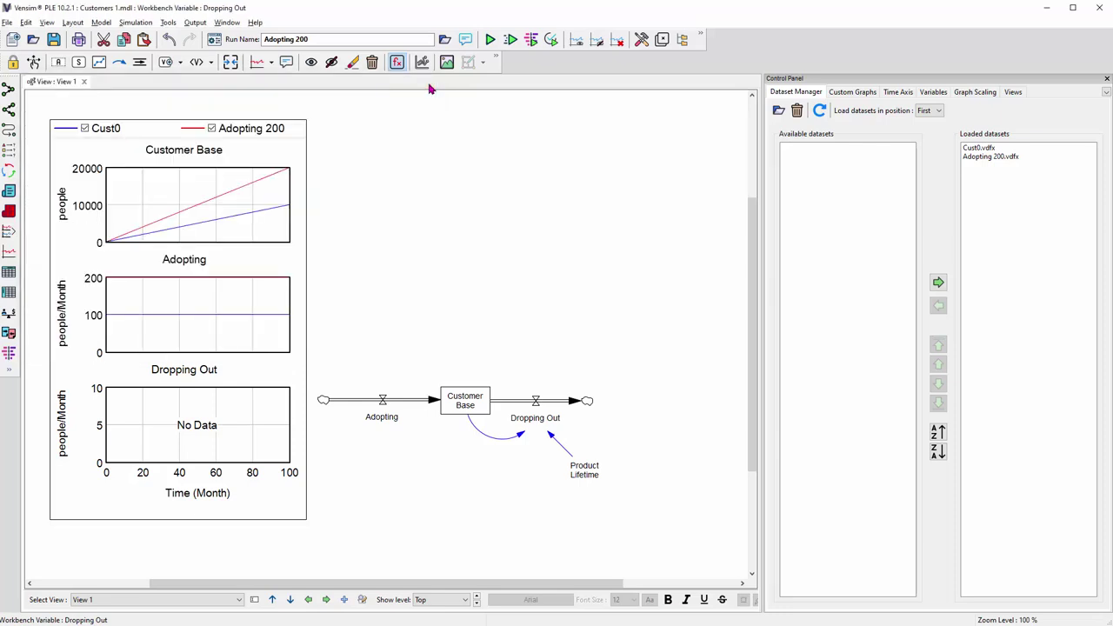
Step: Restore the division in the Dropping Out equation so it reads Customer Base/Product Lifetime, and accept it
{"action": "left_click", "coordinate": [534, 431]}
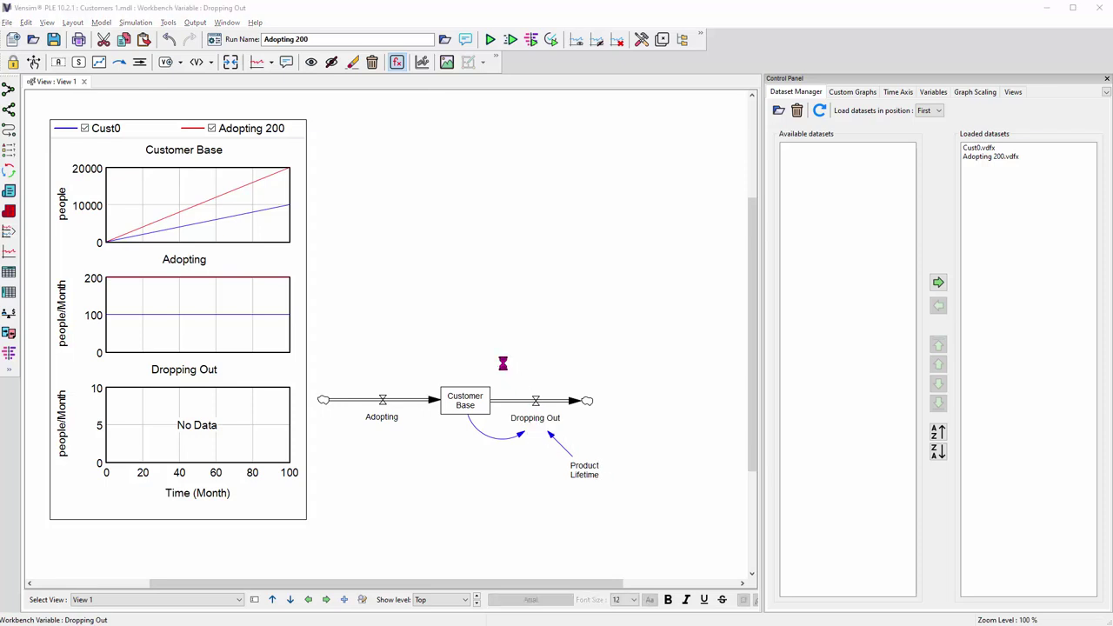
{"action": "double_click", "coordinate": [448, 217]}
{"action": "left_click", "coordinate": [560, 400]}
{"action": "left_click", "coordinate": [355, 505]}
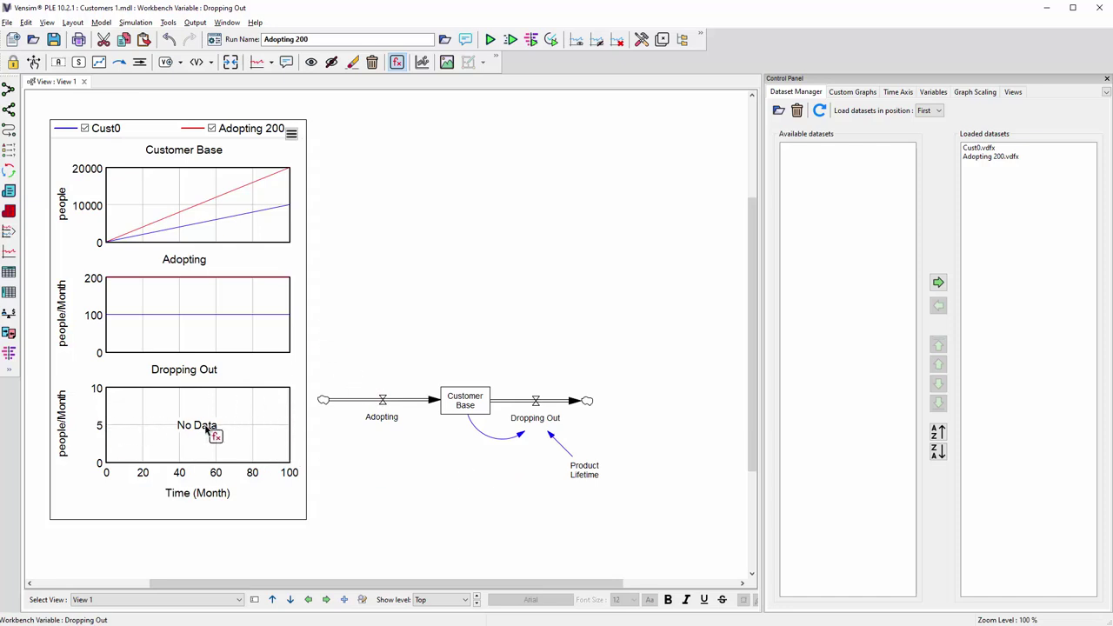
Step: Set the run name to Customer 1 and simulate the model
{"action": "left_click", "coordinate": [326, 41]}
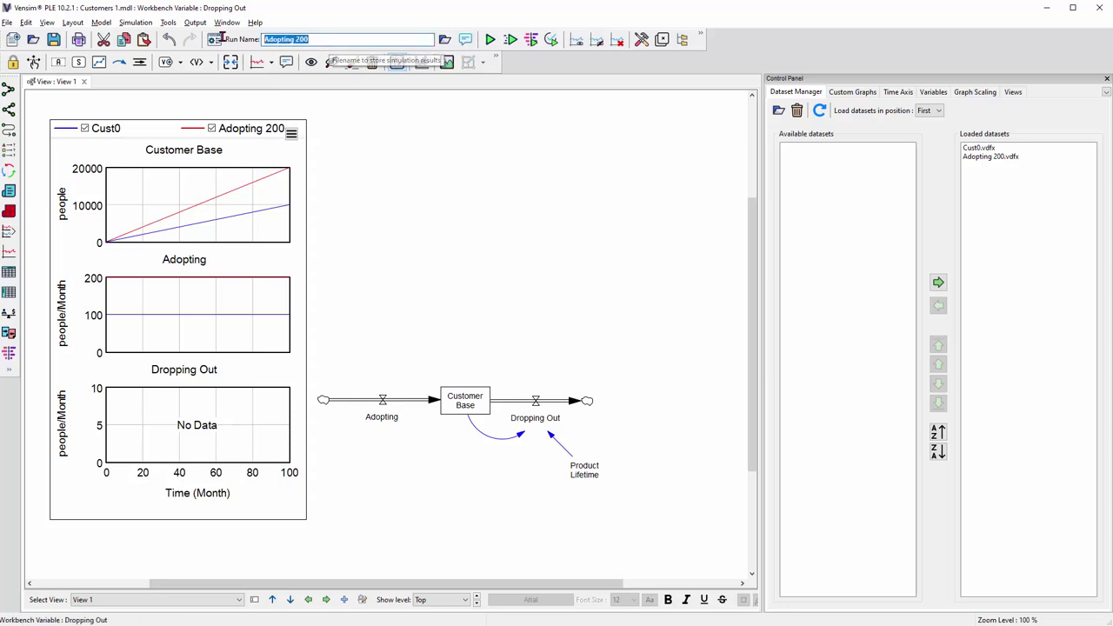
{"action": "type", "text": "Customer 1"}
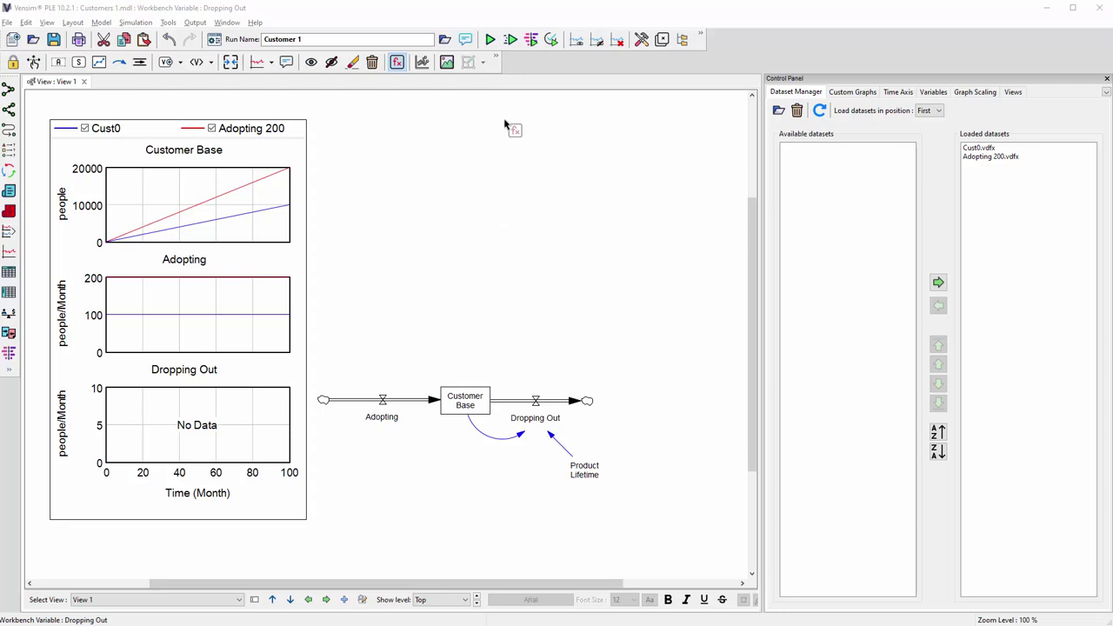
{"action": "left_click", "coordinate": [492, 40]}
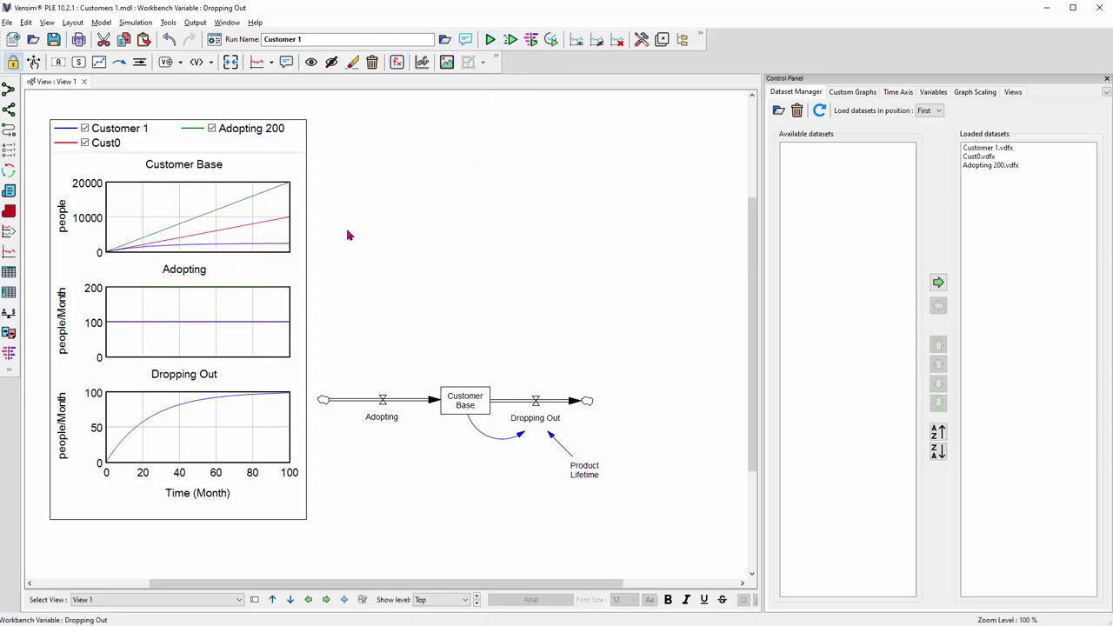
Step: Move the Customer 1 dataset to the end of the loaded datasets and unload the Adopting 200 dataset
{"action": "mouse_move", "coordinate": [264, 250]}
{"action": "left_click", "coordinate": [974, 152]}
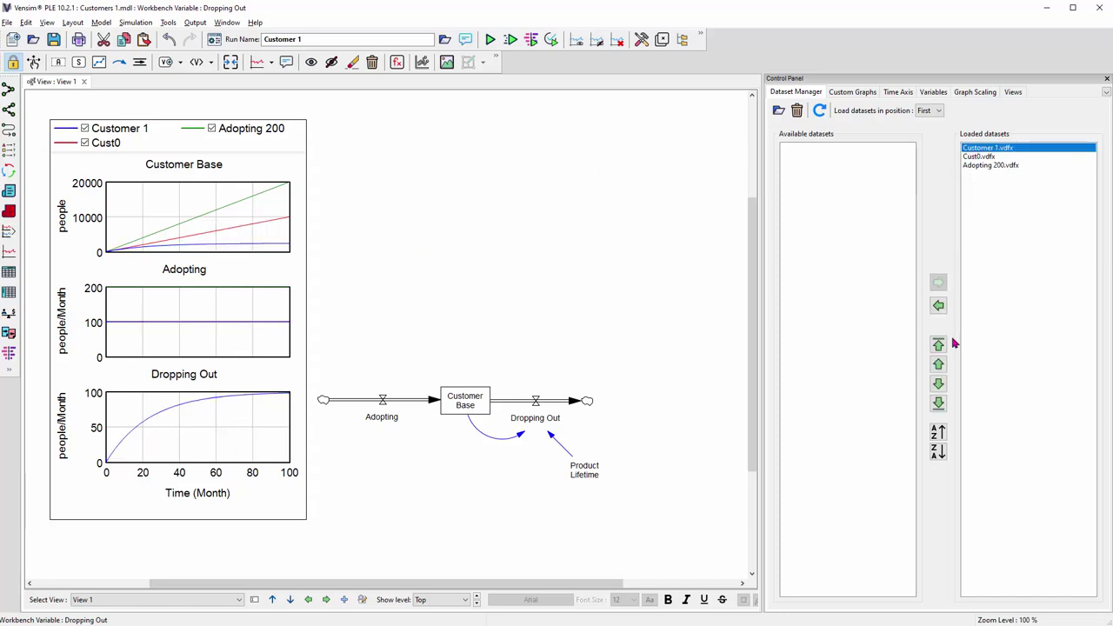
{"action": "left_click", "coordinate": [942, 405]}
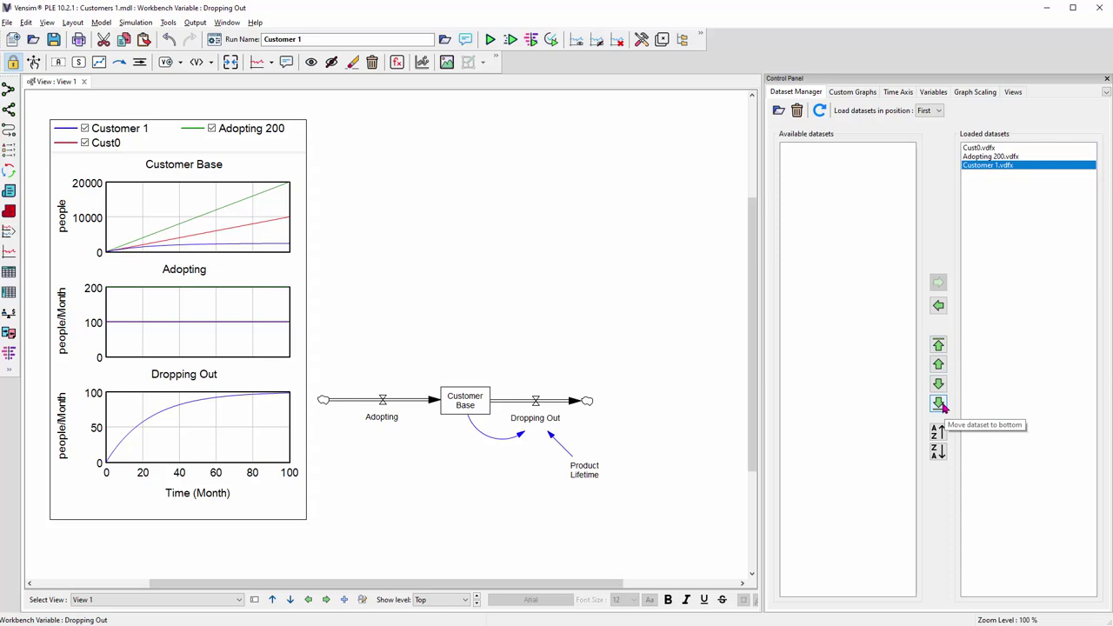
{"action": "mouse_move", "coordinate": [994, 160]}
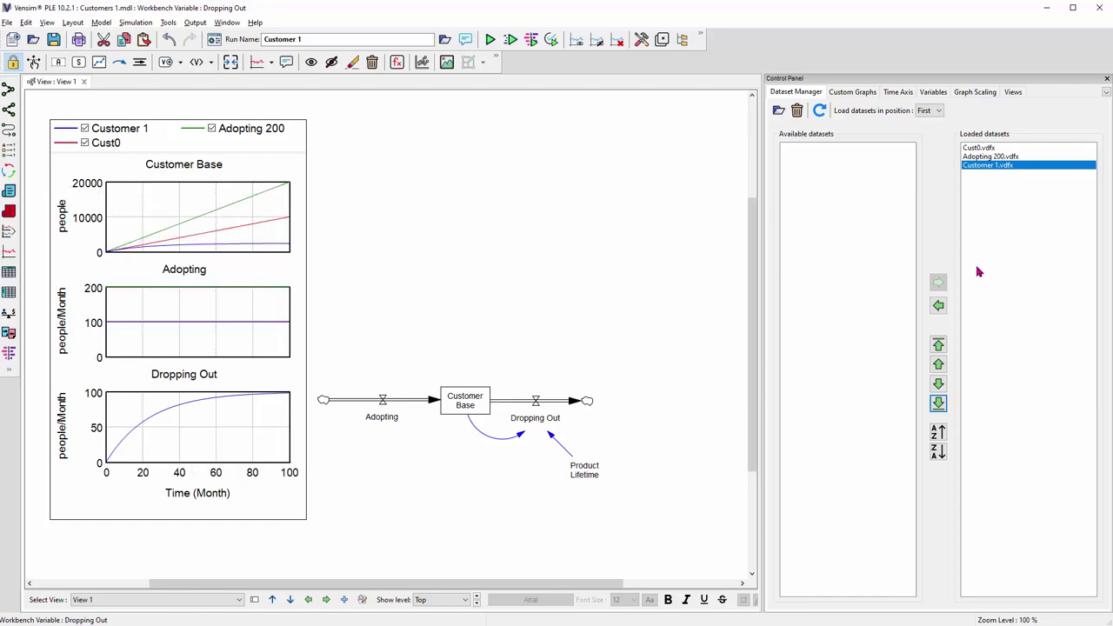
{"action": "left_click", "coordinate": [1000, 158]}
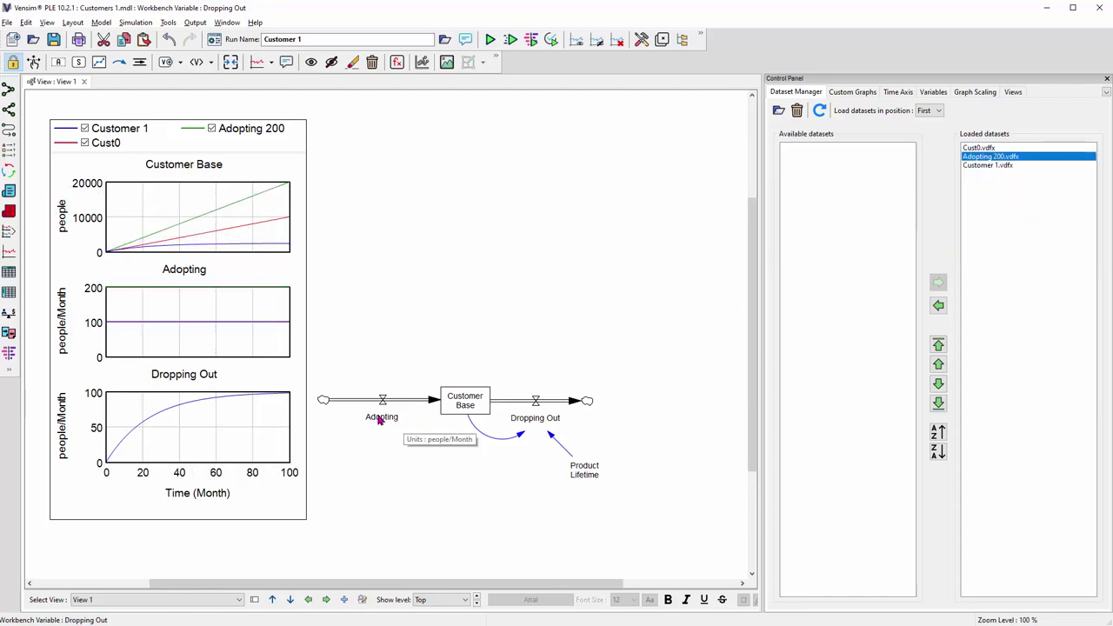
{"action": "left_click", "coordinate": [382, 417]}
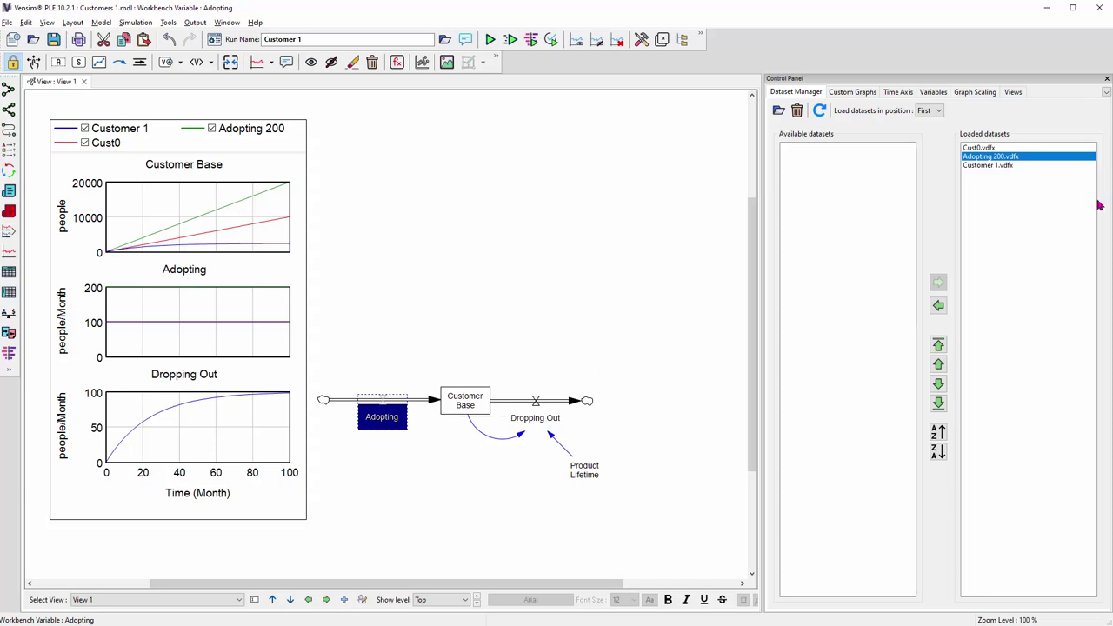
{"action": "left_click", "coordinate": [939, 307]}
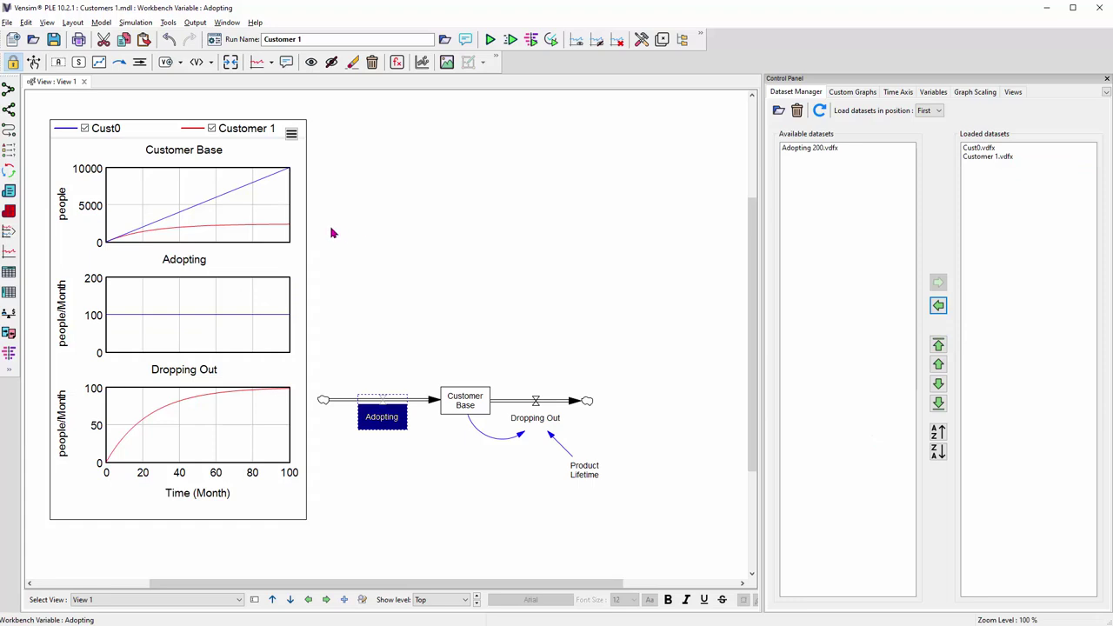
Step: Zoom into the early months of the Customer Base graph to compare the two runs, and restore the full range
{"action": "mouse_move", "coordinate": [154, 227]}
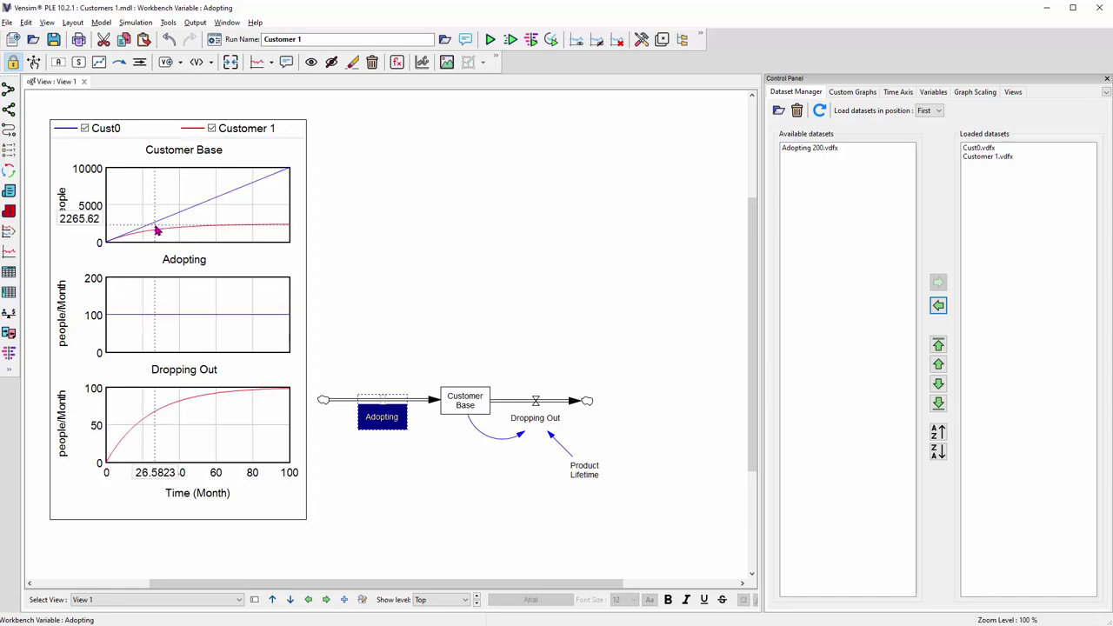
{"action": "left_click_drag", "start_coordinate": [156, 228], "coordinate": [106, 251]}
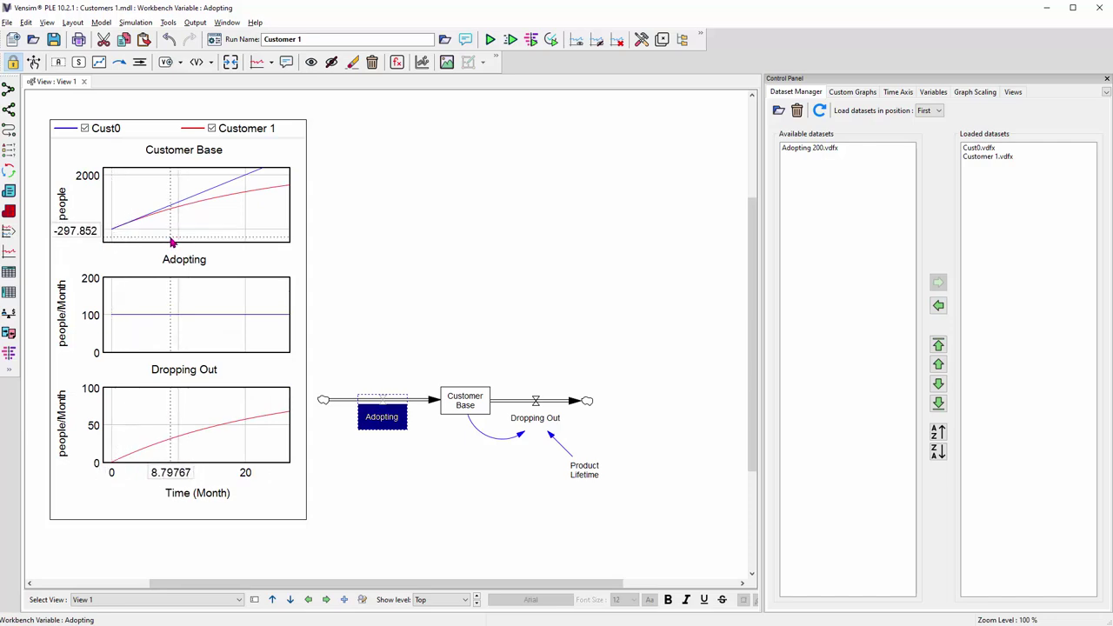
{"action": "left_click", "coordinate": [141, 204]}
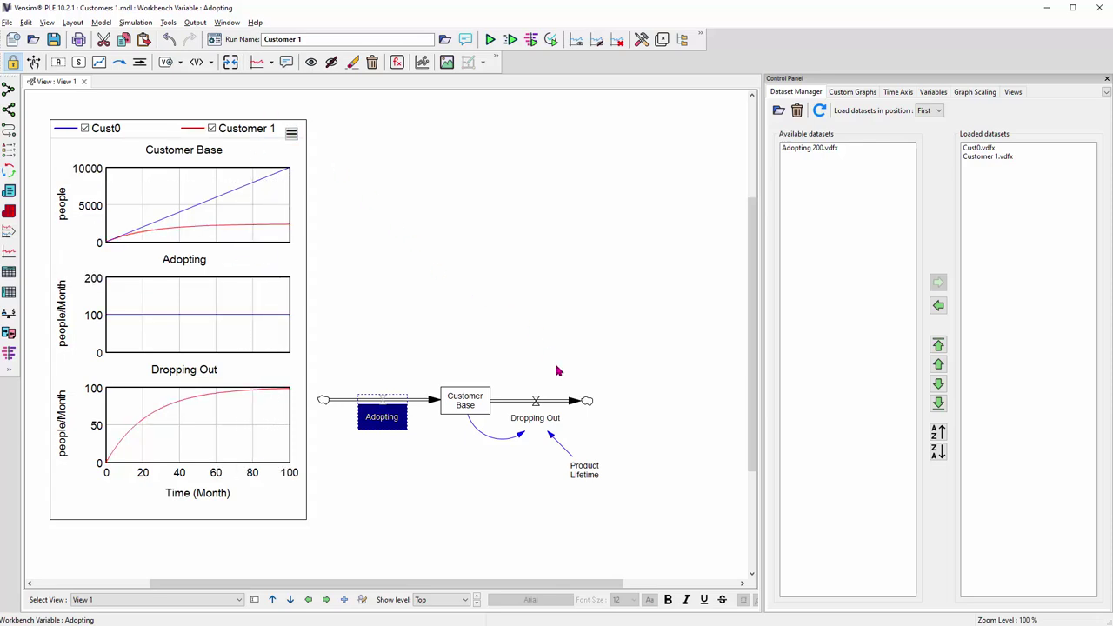
Step: Examine how Adopting, Dropping Out and Product Lifetime relate to Customer Base in the diagram, and compare them with the graphs
{"action": "key", "text": "ctrl+a"}
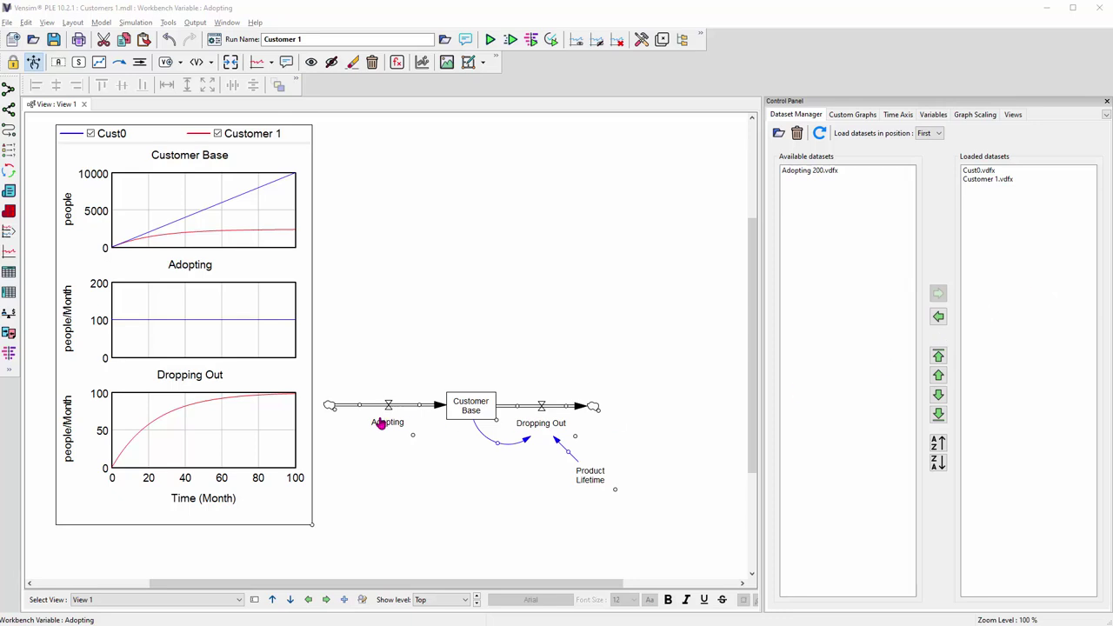
{"action": "left_click", "coordinate": [466, 417]}
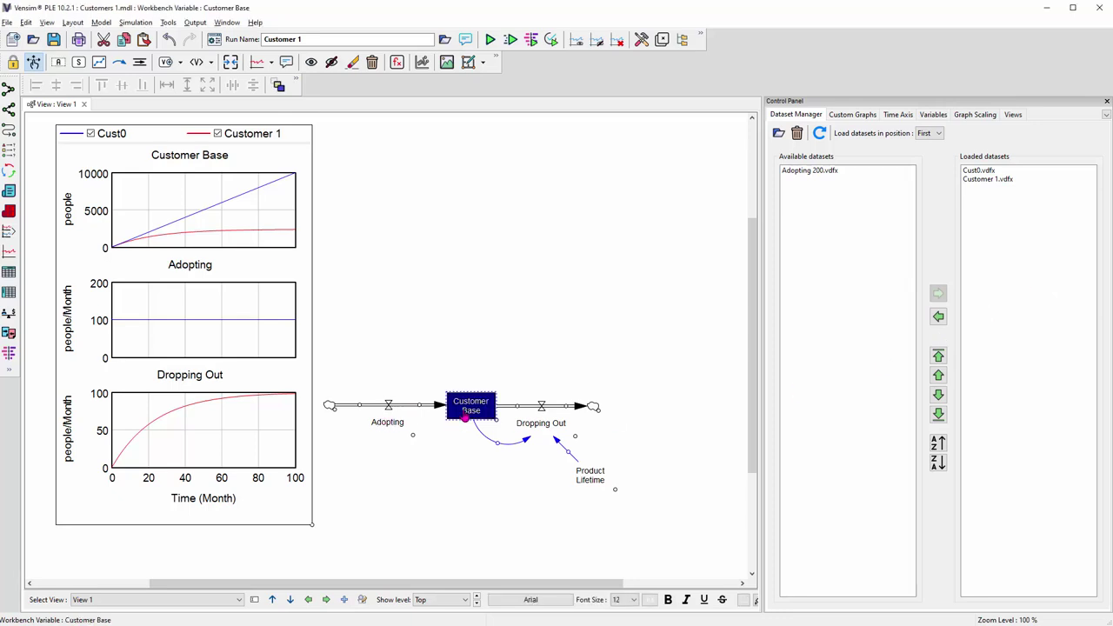
{"action": "left_click", "coordinate": [382, 425]}
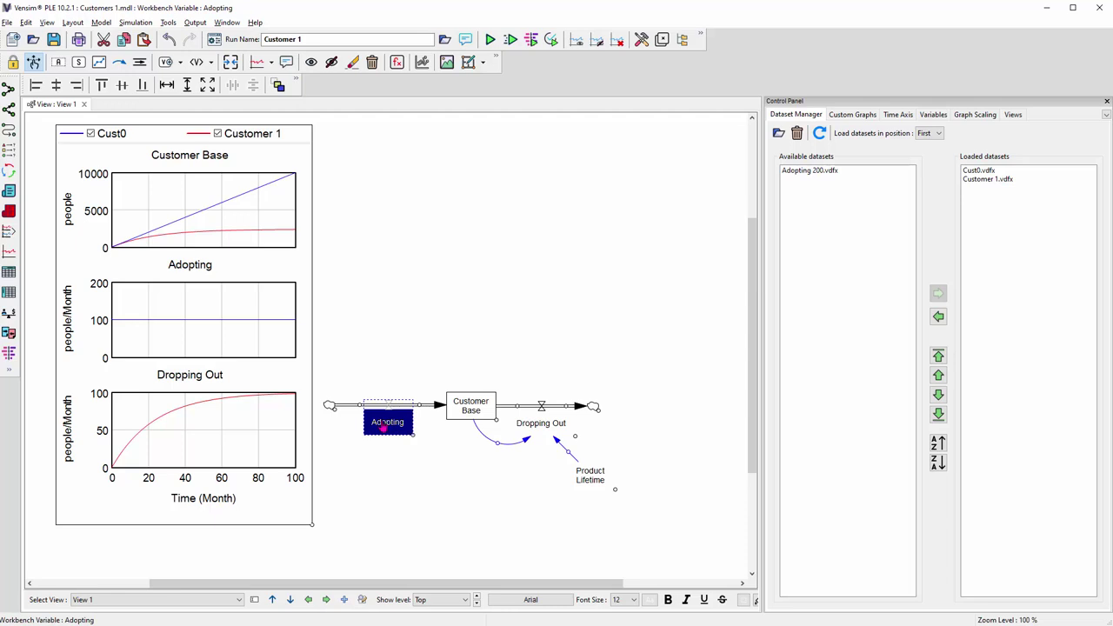
{"action": "left_click", "coordinate": [551, 434]}
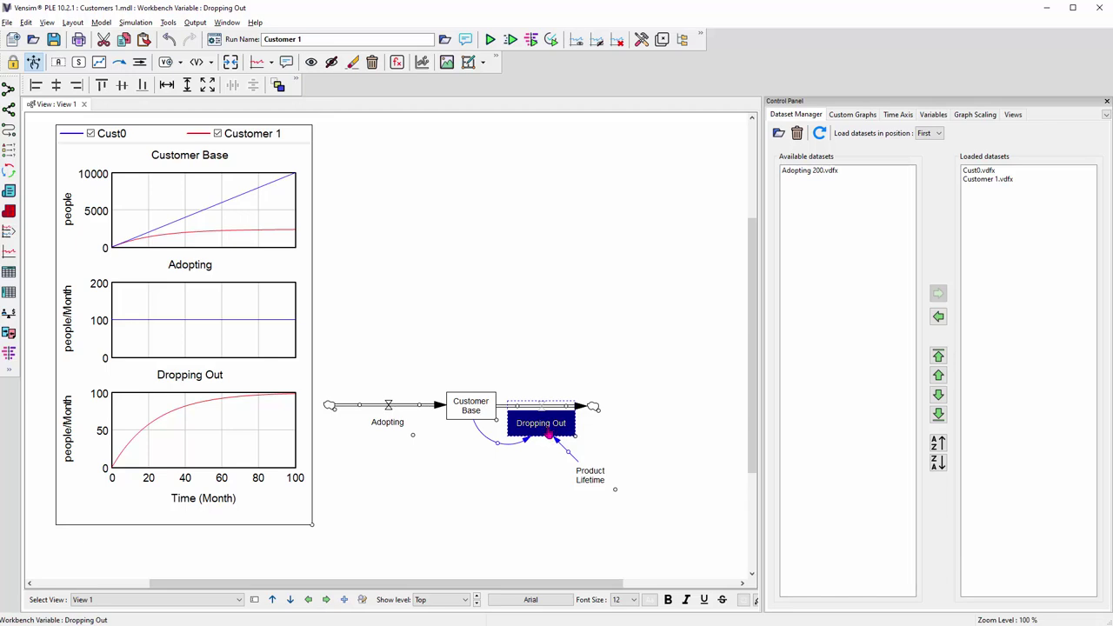
{"action": "left_click", "coordinate": [588, 477]}
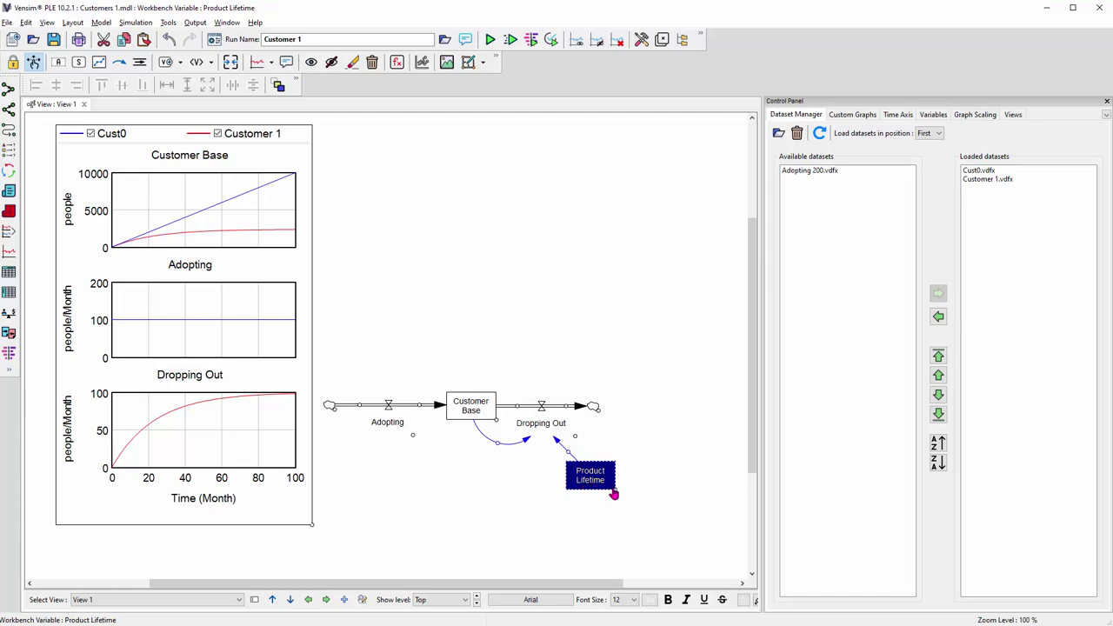
{"action": "left_click", "coordinate": [538, 428]}
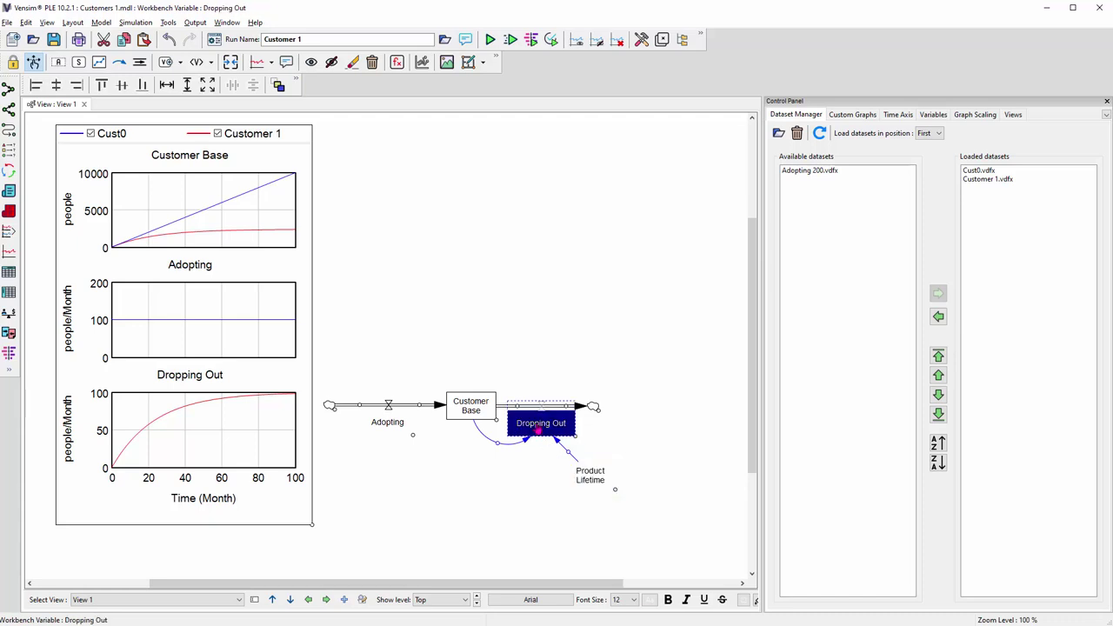
{"action": "left_click", "coordinate": [463, 420]}
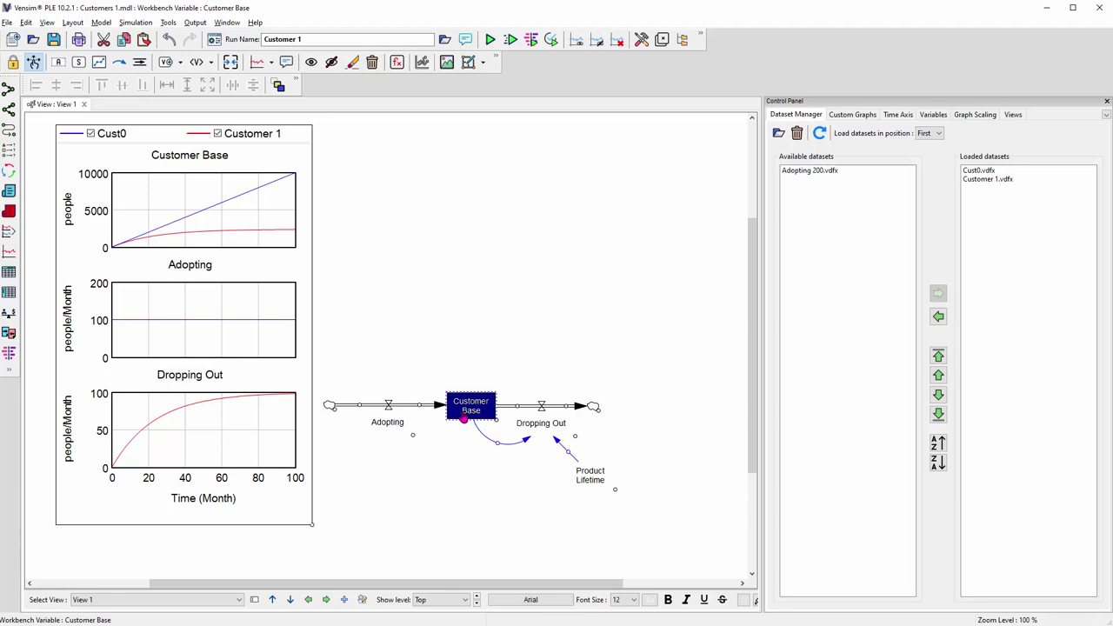
{"action": "left_click", "coordinate": [275, 235]}
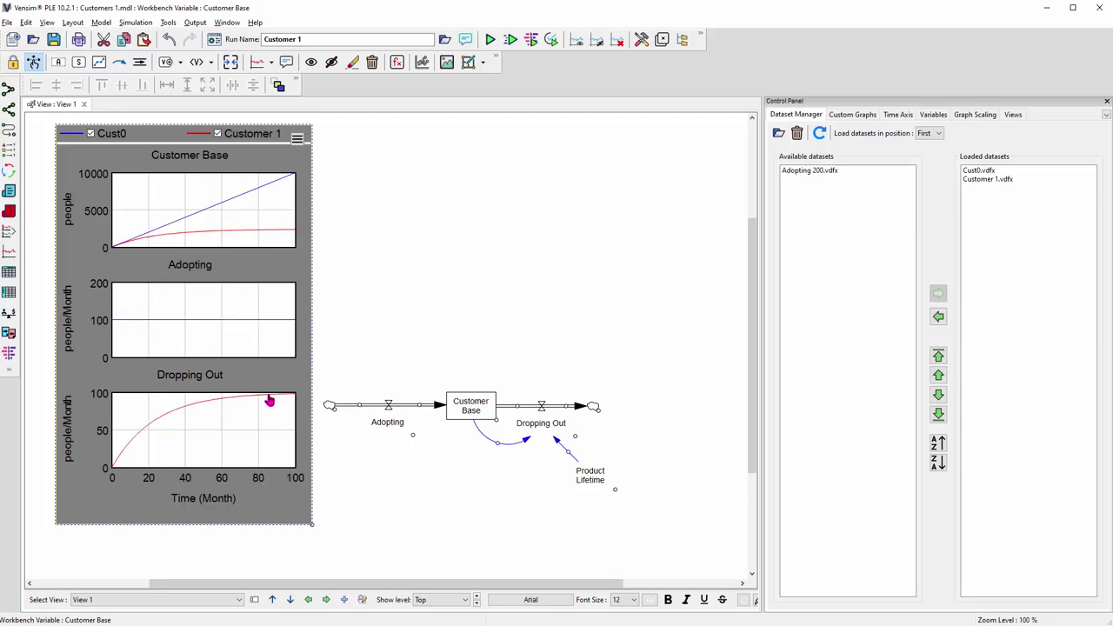
{"action": "left_click", "coordinate": [360, 329]}
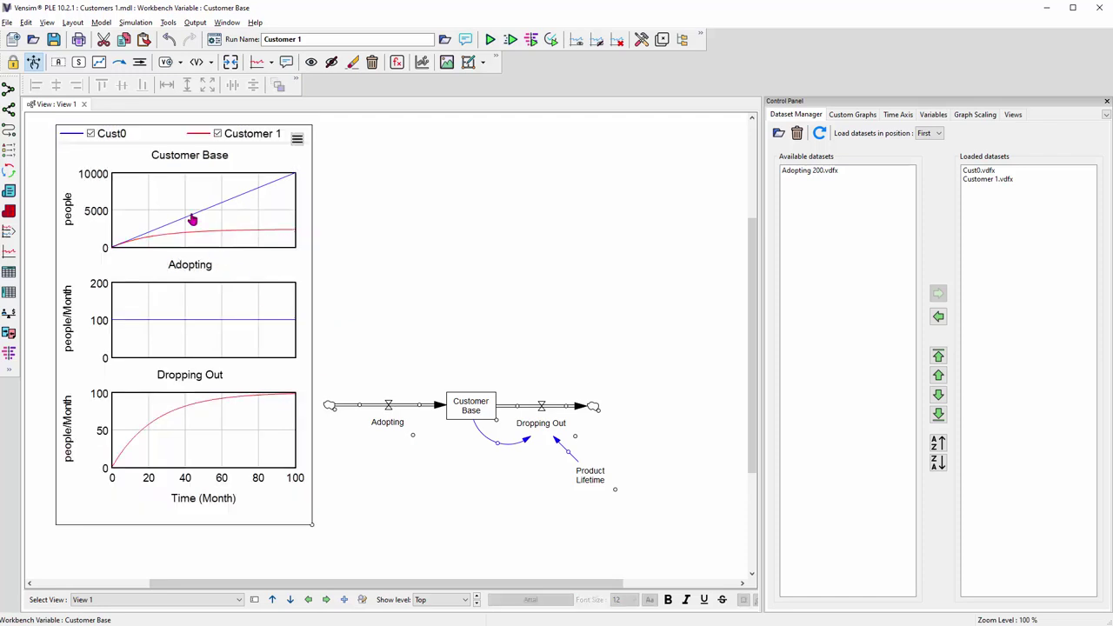
Step: Lock the sketch and highlight Customer Base and Product Lifetime in turn to review what drives Dropping Out
{"action": "left_click", "coordinate": [15, 65]}
{"action": "mouse_move", "coordinate": [285, 373]}
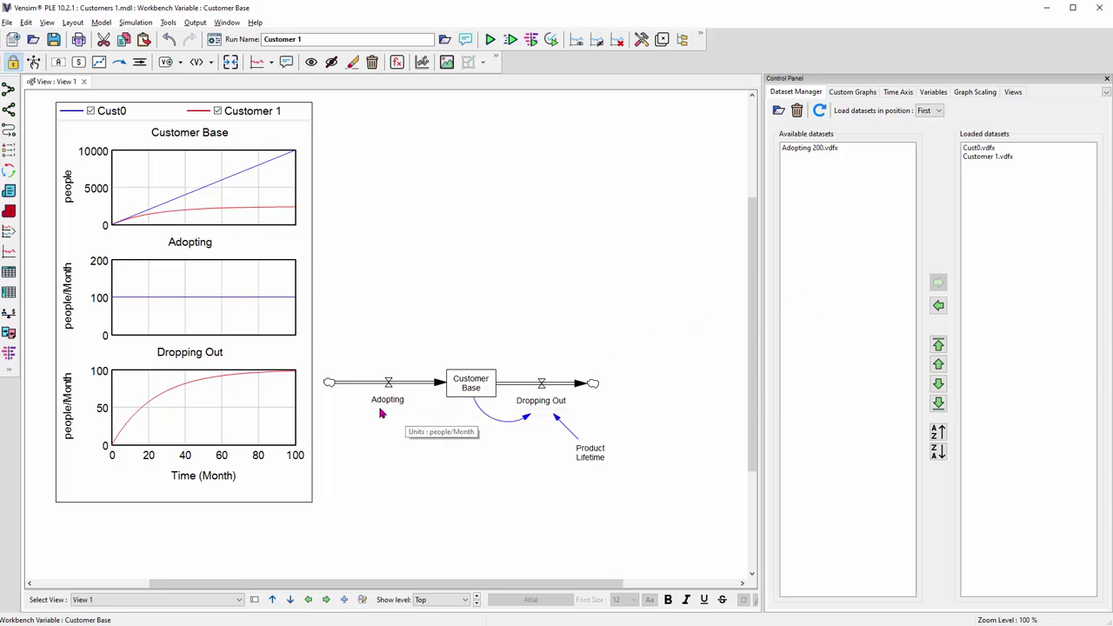
{"action": "left_click", "coordinate": [466, 394]}
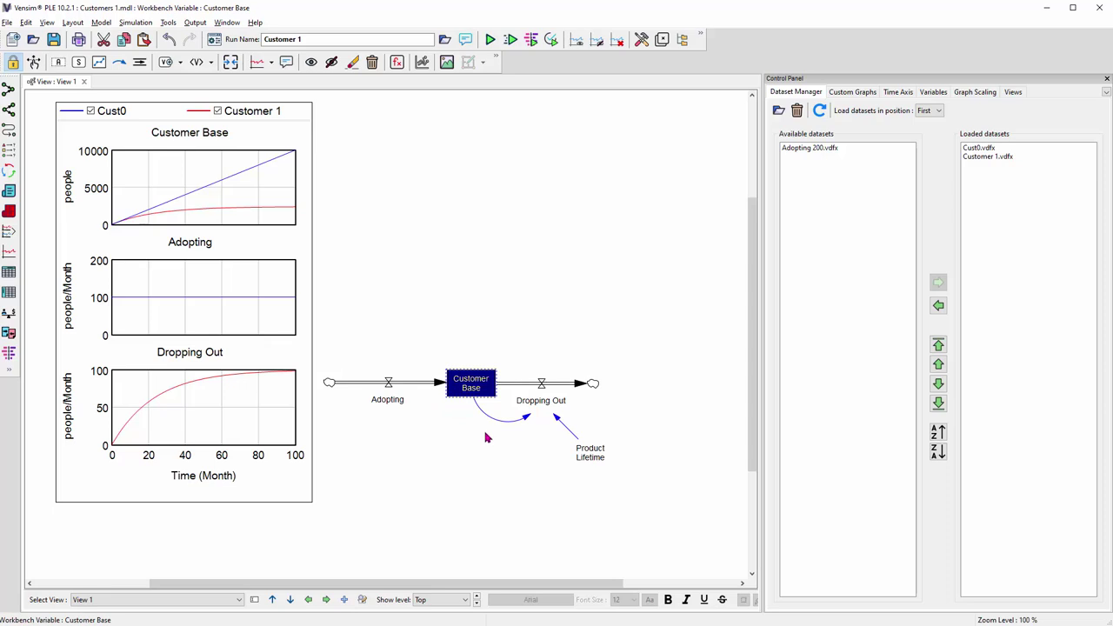
{"action": "left_click", "coordinate": [591, 455]}
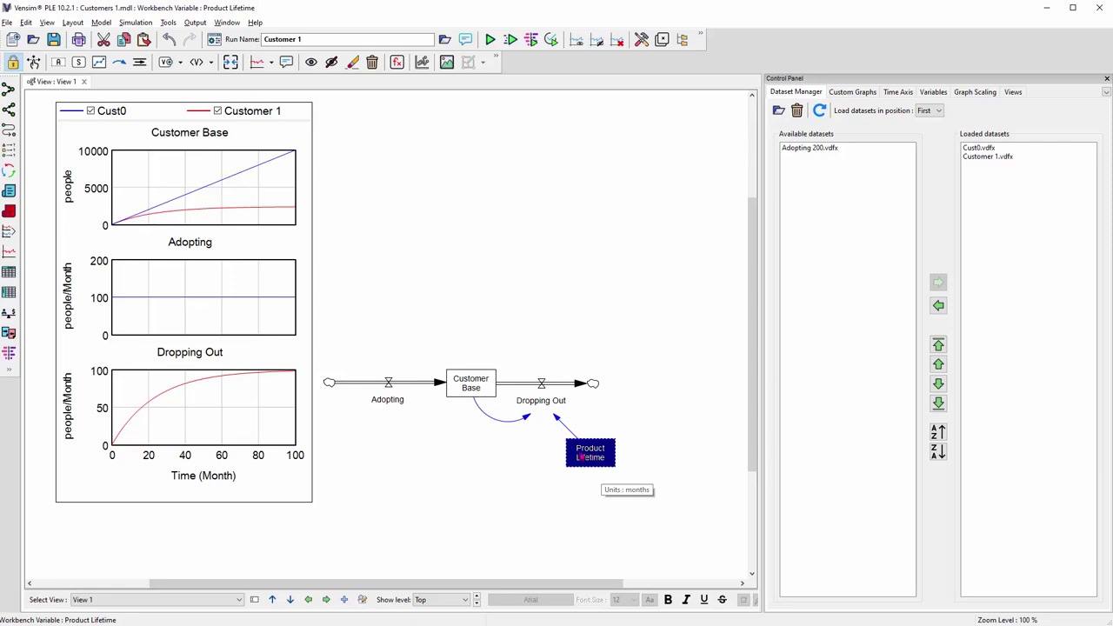
Step: Highlight Adopting and Customer Base, and trace the Customer 1 curve on the Dropping Out graph around months 24, 48 and 73
{"action": "left_click", "coordinate": [379, 401]}
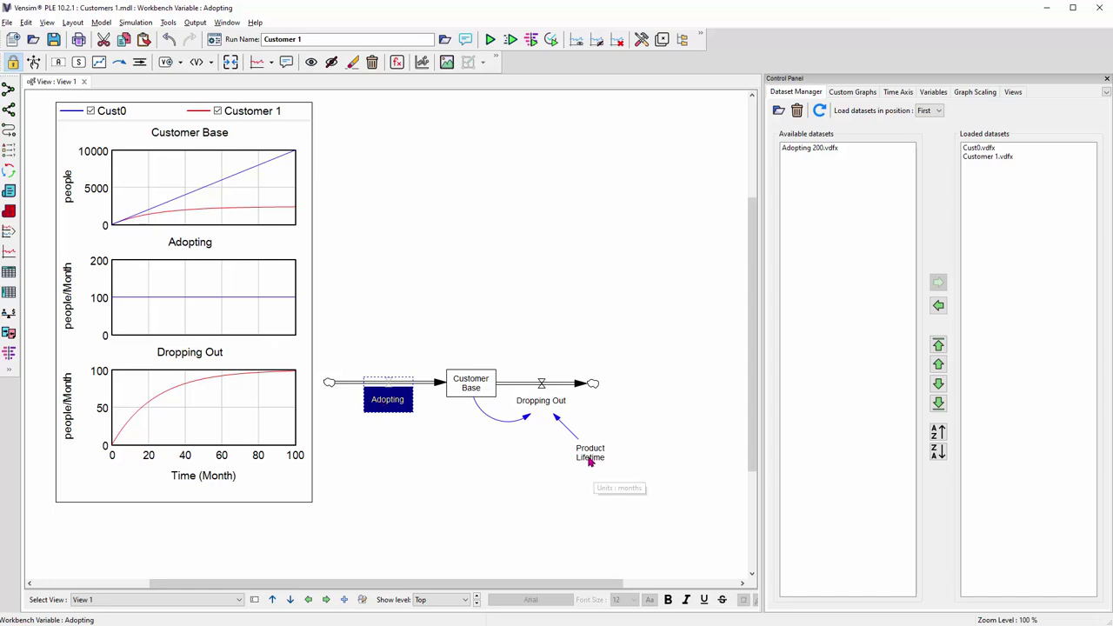
{"action": "left_click", "coordinate": [467, 394]}
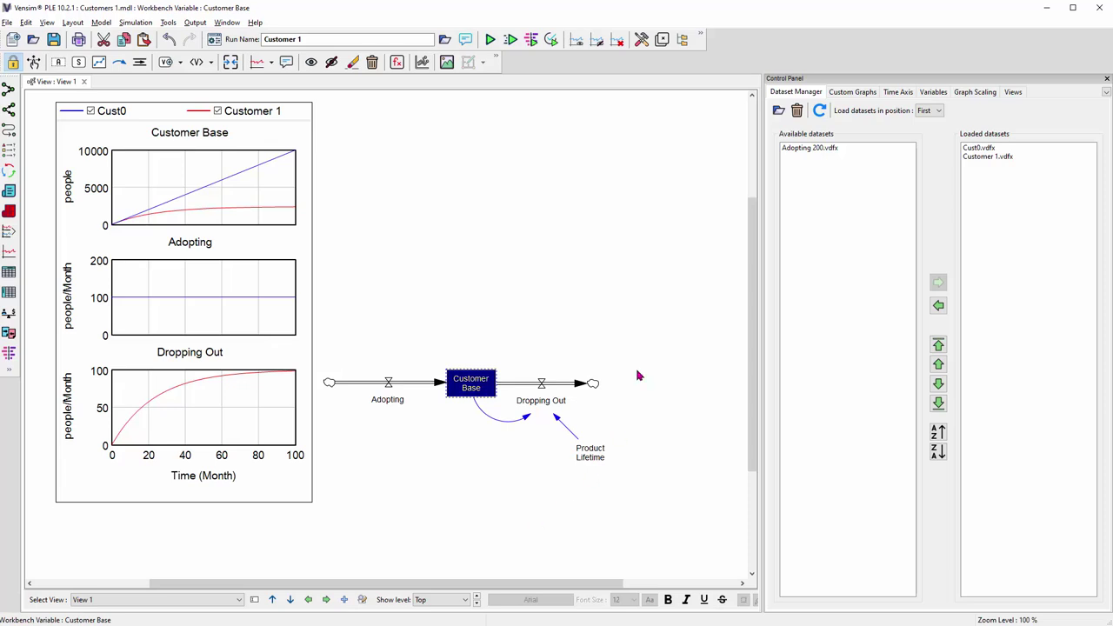
{"action": "left_click", "coordinate": [157, 399]}
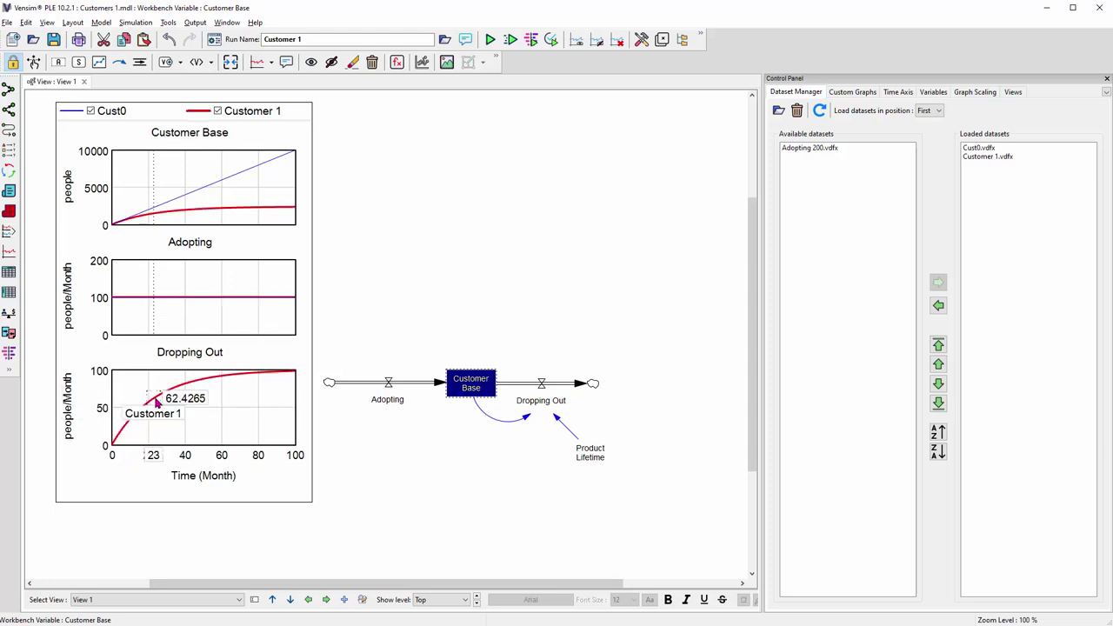
{"action": "left_click_drag", "start_coordinate": [157, 401], "coordinate": [158, 400]}
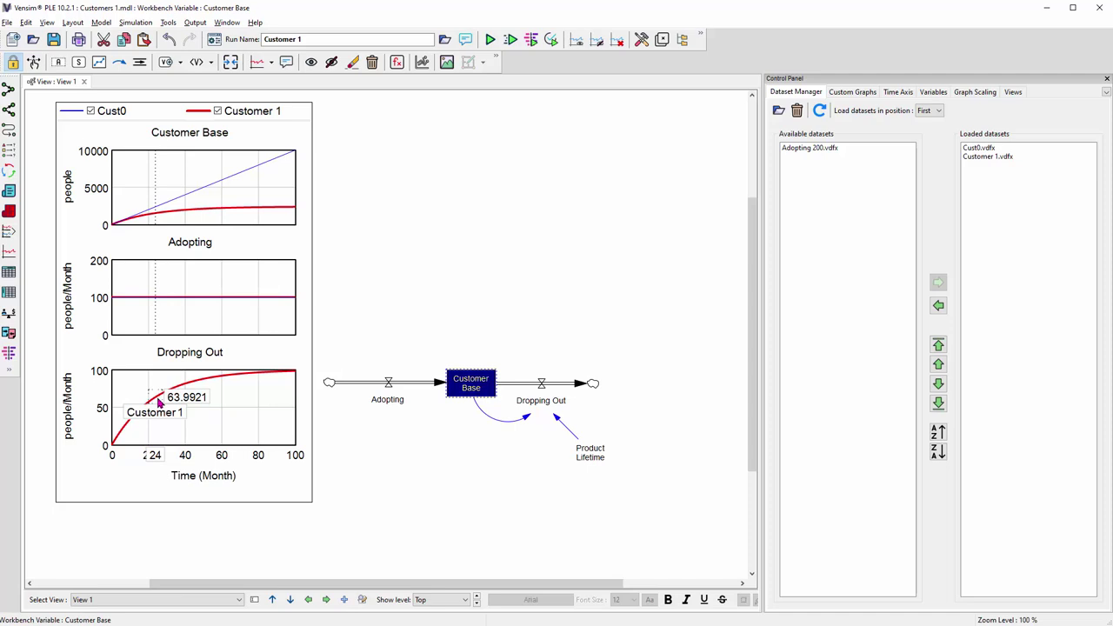
{"action": "left_click_drag", "start_coordinate": [160, 400], "coordinate": [202, 384]}
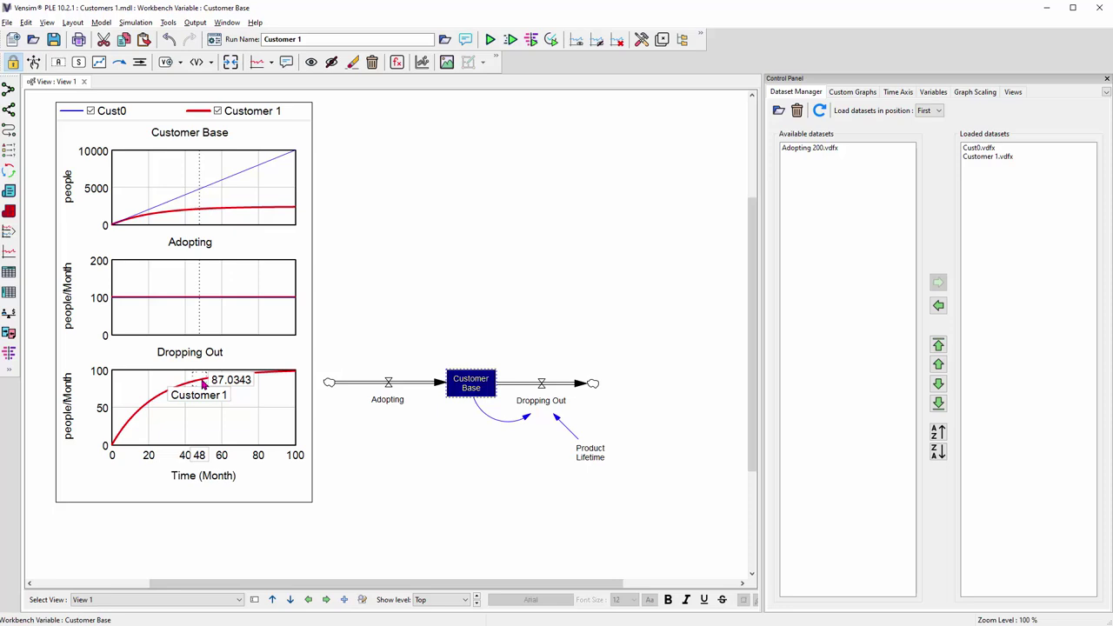
{"action": "left_click_drag", "start_coordinate": [202, 384], "coordinate": [248, 377]}
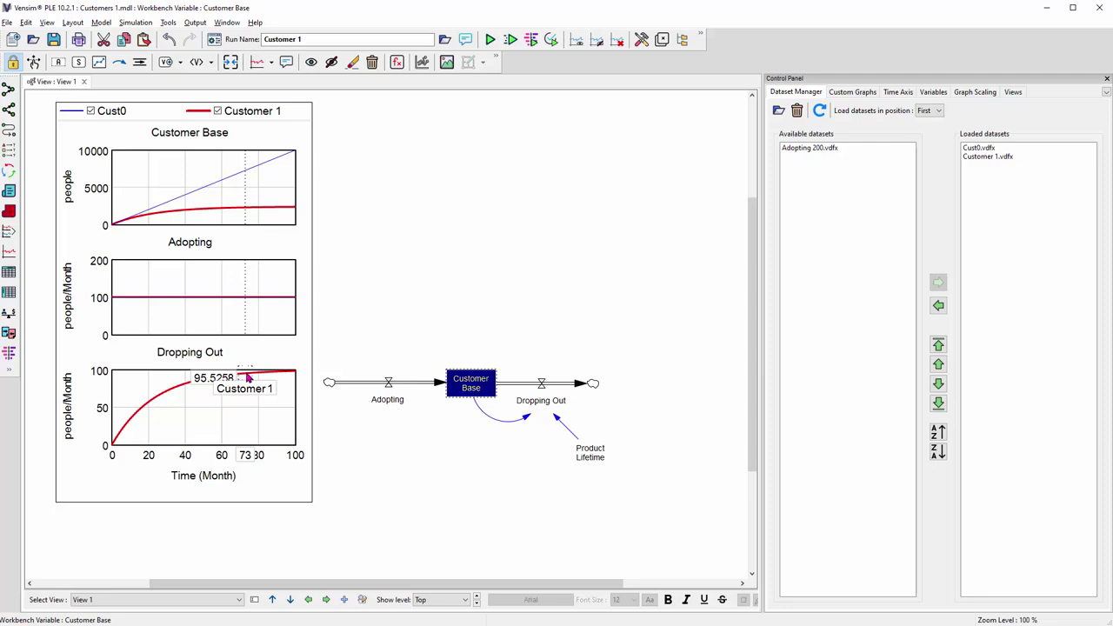
{"action": "left_click_drag", "start_coordinate": [248, 377], "coordinate": [249, 377]}
Step: Highlight Product Lifetime and compare it with the late part of the Dropping Out curve and the diagram's causal arrows
{"action": "left_click", "coordinate": [591, 459]}
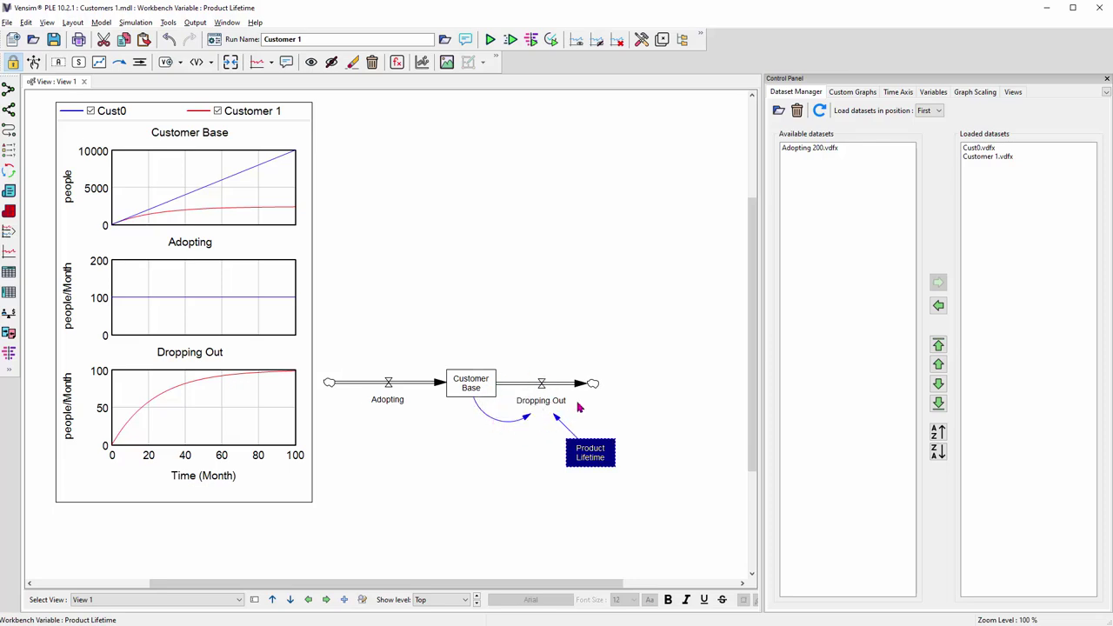
{"action": "mouse_move", "coordinate": [244, 412]}
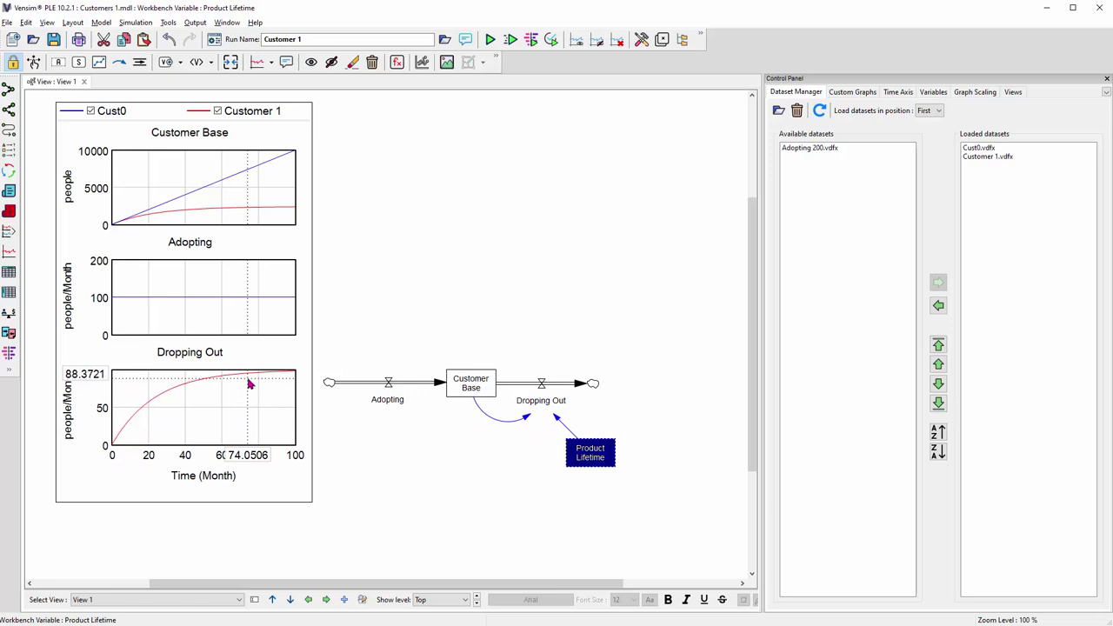
{"action": "mouse_move", "coordinate": [248, 379]}
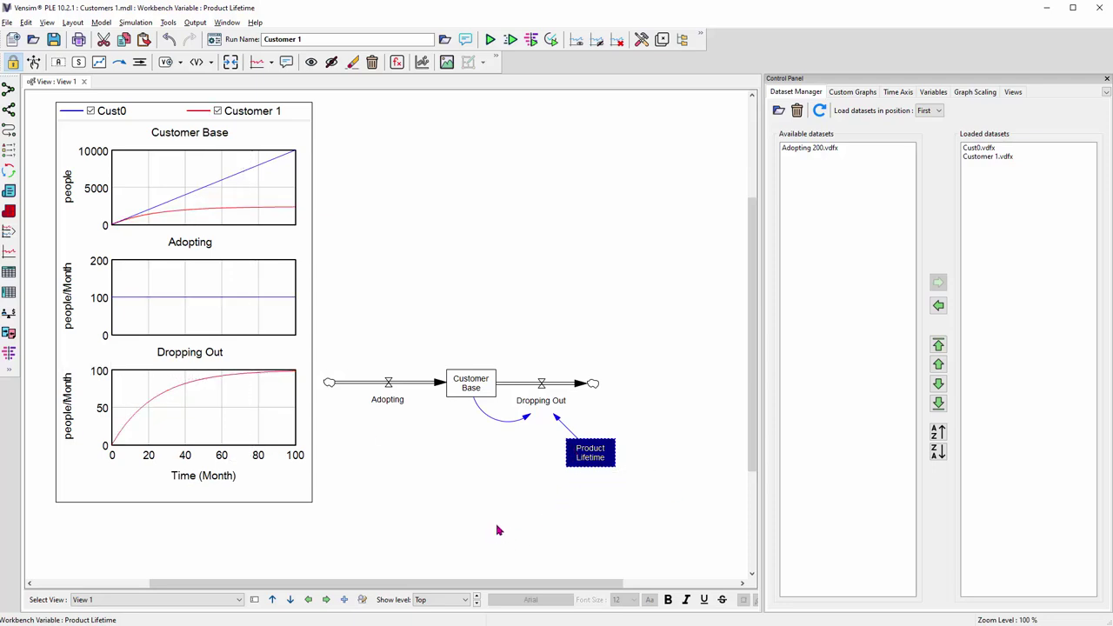
{"action": "left_click", "coordinate": [511, 427]}
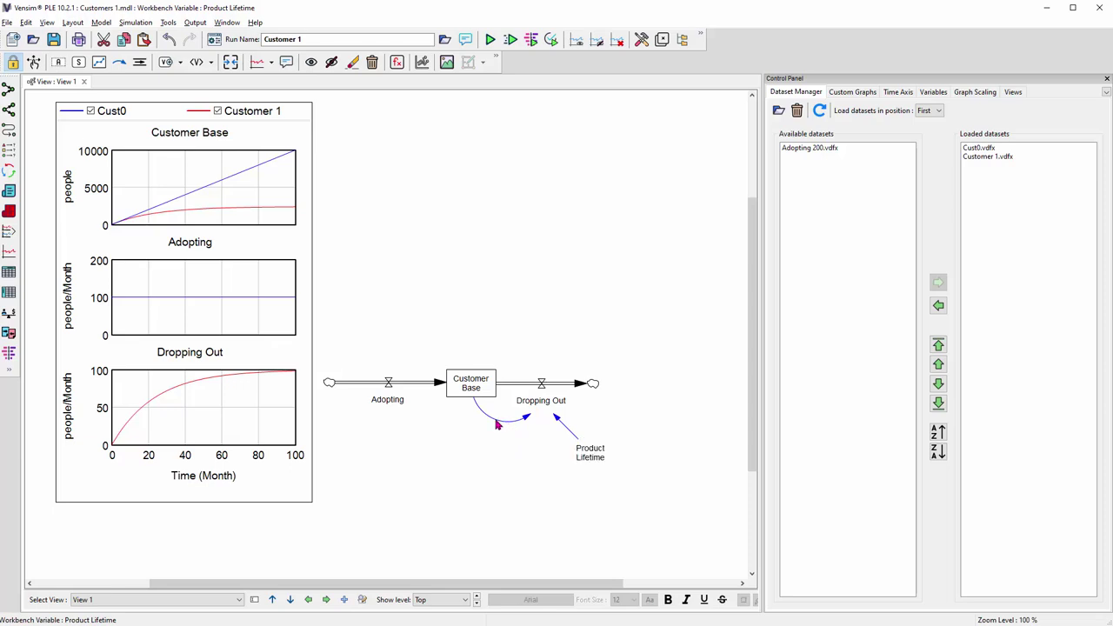
Step: Mark the arrow from Customer Base to Dropping Out with a + polarity
{"action": "left_click", "coordinate": [33, 62]}
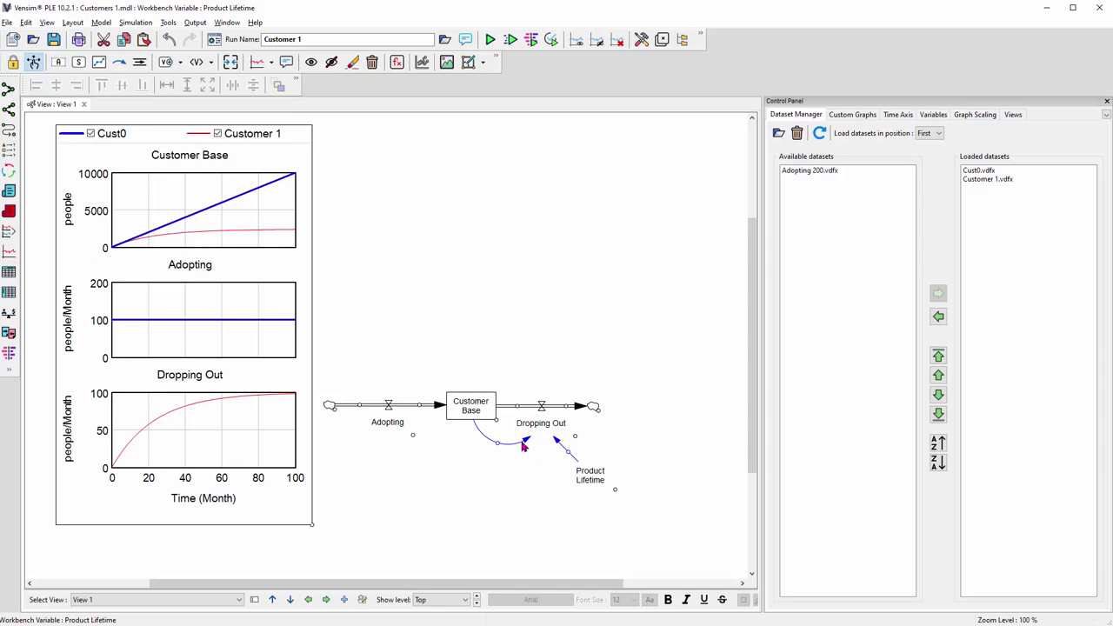
{"action": "left_click", "coordinate": [470, 415]}
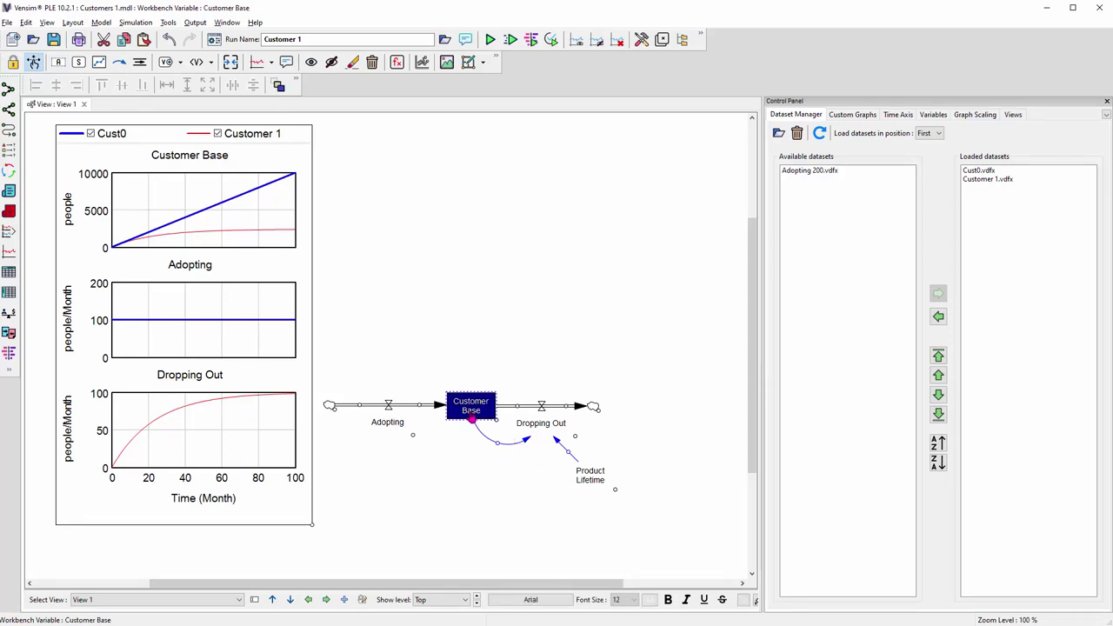
{"action": "left_click", "coordinate": [526, 443]}
{"action": "right_click", "coordinate": [526, 444]}
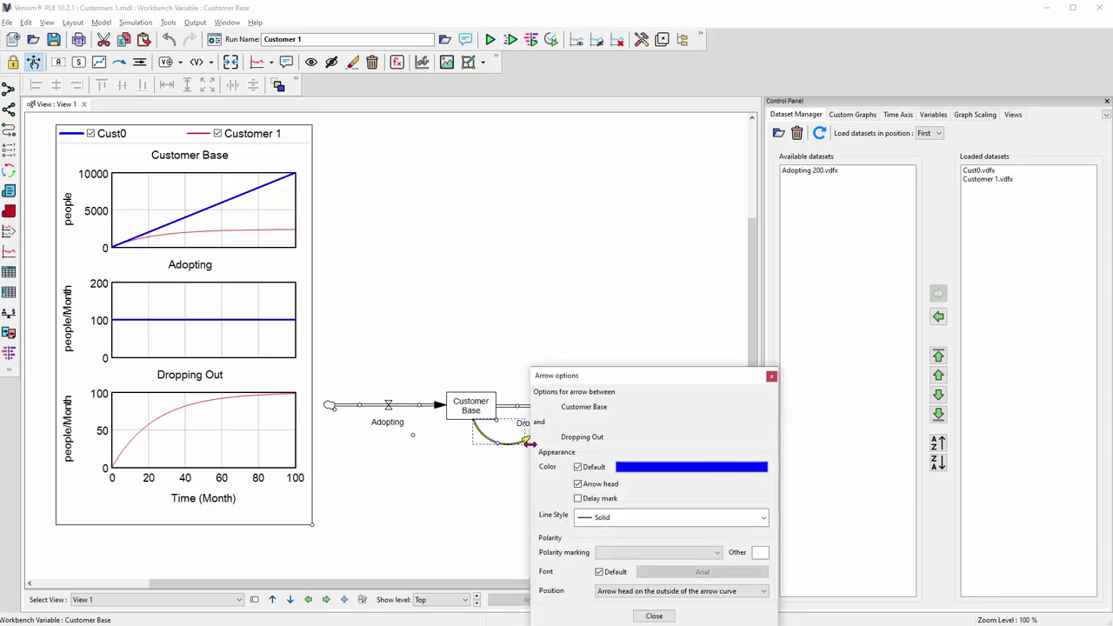
{"action": "left_click", "coordinate": [706, 553]}
{"action": "left_click", "coordinate": [609, 571]}
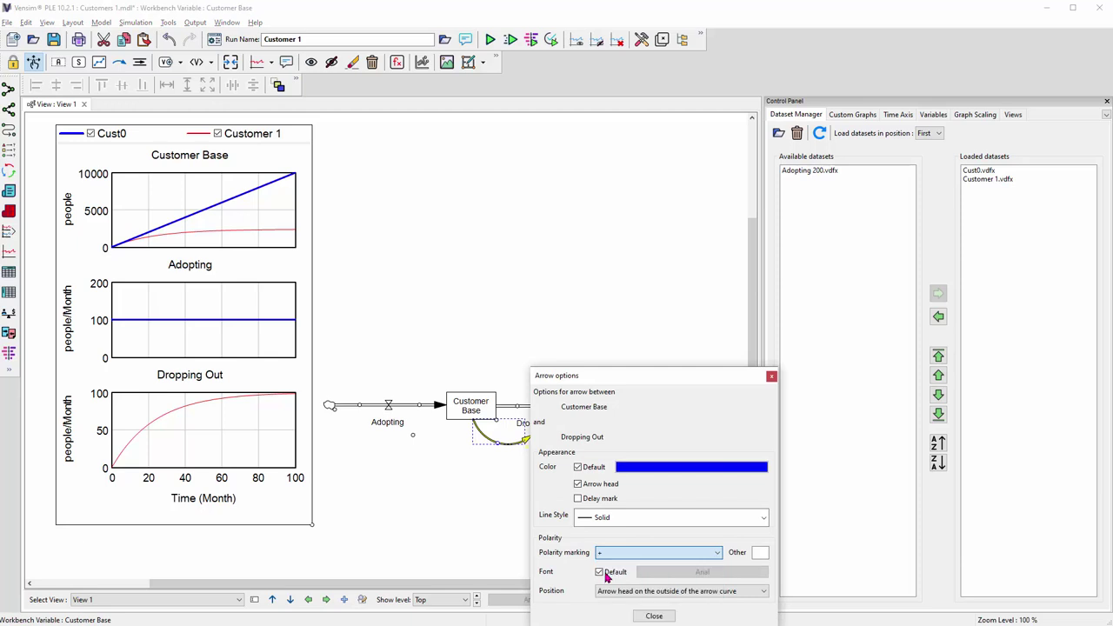
{"action": "left_click", "coordinate": [654, 616]}
{"action": "left_click", "coordinate": [513, 531]}
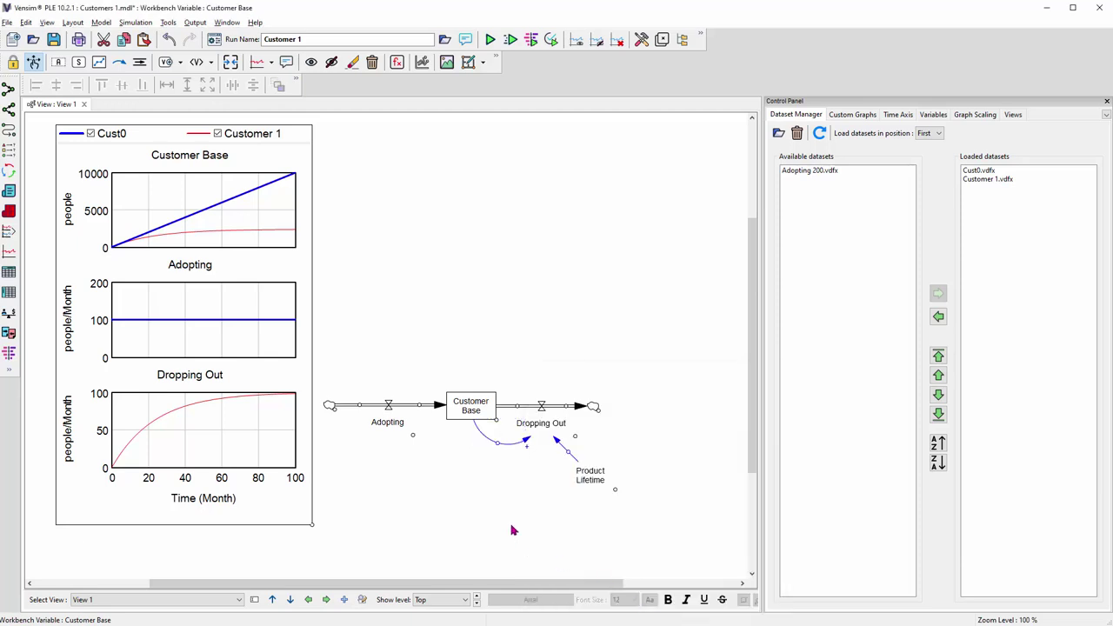
Step: Mark the flow pipe between Dropping Out and Customer Base with a - polarity
{"action": "left_click", "coordinate": [542, 427]}
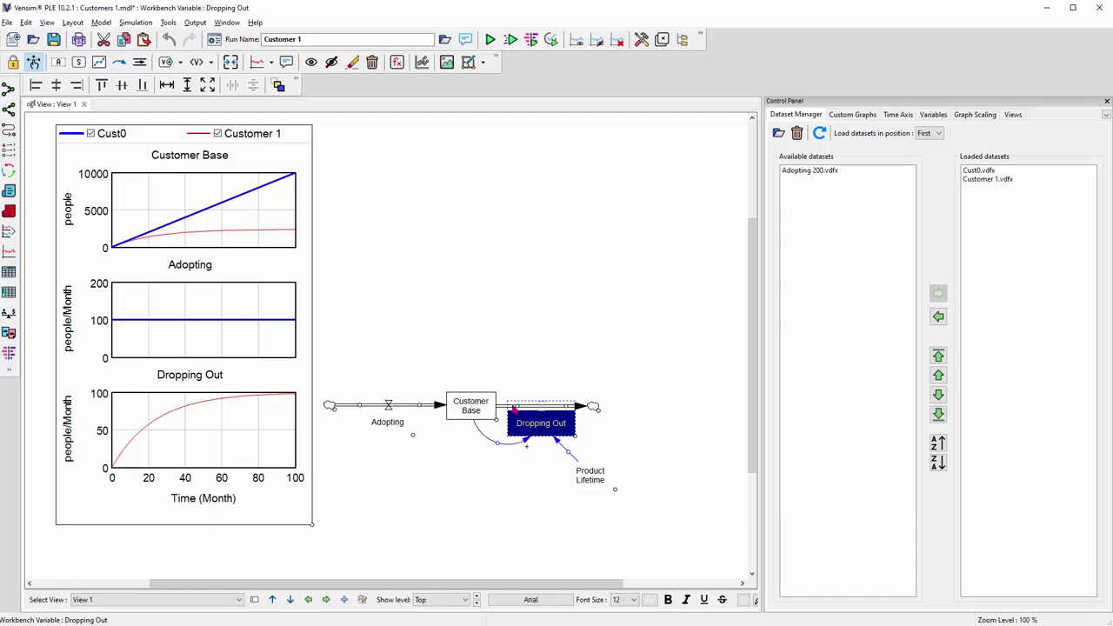
{"action": "left_click", "coordinate": [523, 411]}
{"action": "left_click", "coordinate": [520, 409]}
{"action": "right_click", "coordinate": [519, 411]}
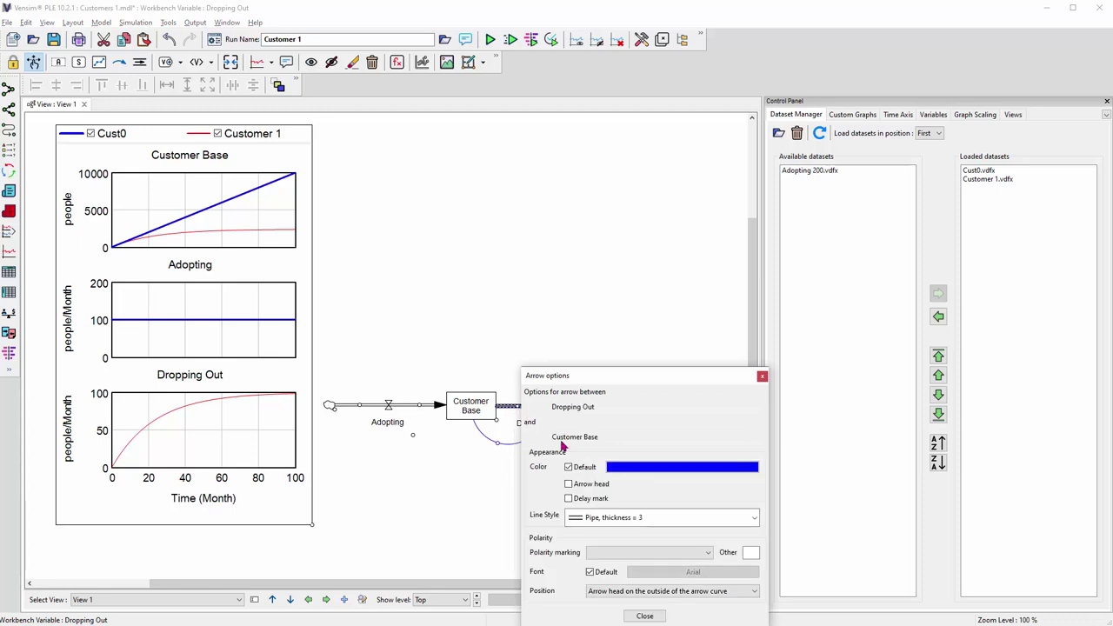
{"action": "left_click", "coordinate": [621, 553]}
{"action": "left_click", "coordinate": [600, 584]}
{"action": "left_click", "coordinate": [644, 616]}
{"action": "left_click", "coordinate": [486, 342]}
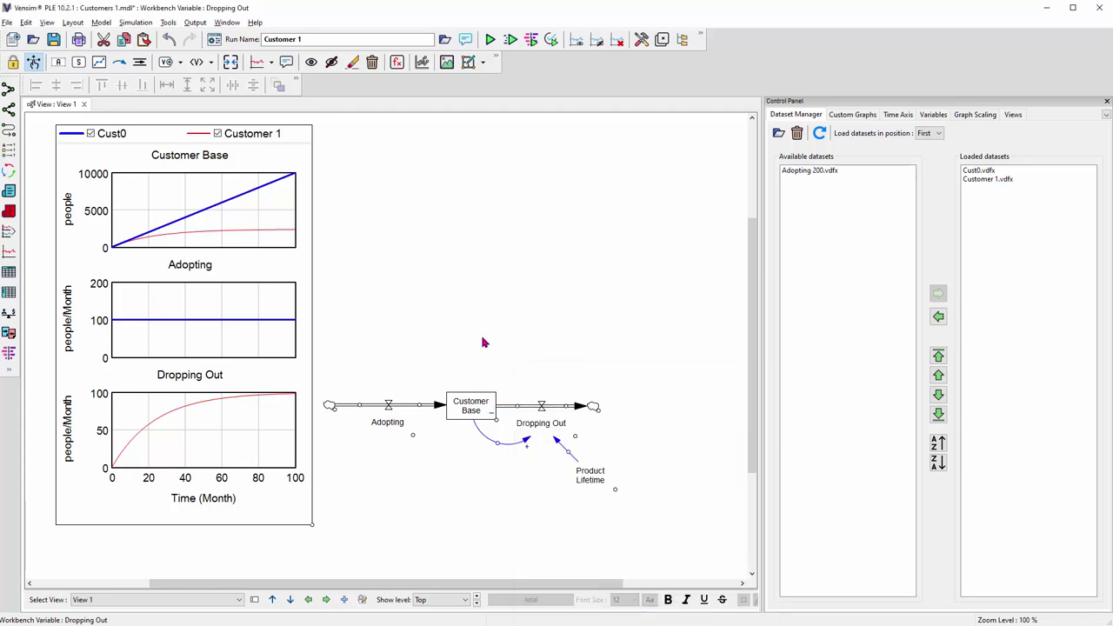
Step: Reposition the flow pipe's polarity mark to "Handle on the inside of the arrow curve"
{"action": "right_click", "coordinate": [519, 413]}
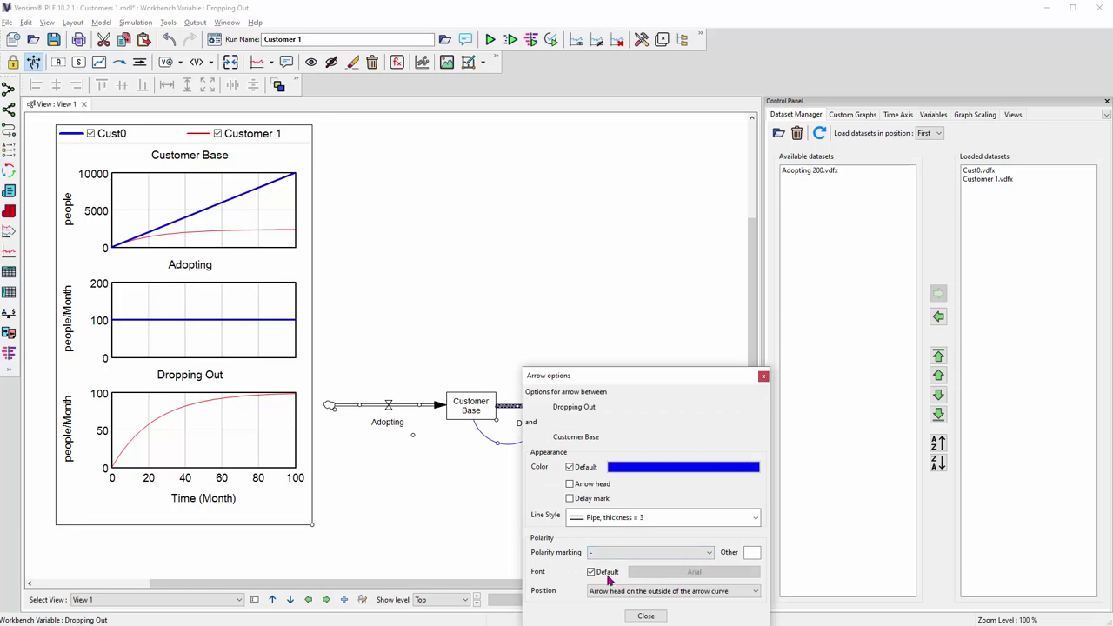
{"action": "left_click", "coordinate": [608, 594]}
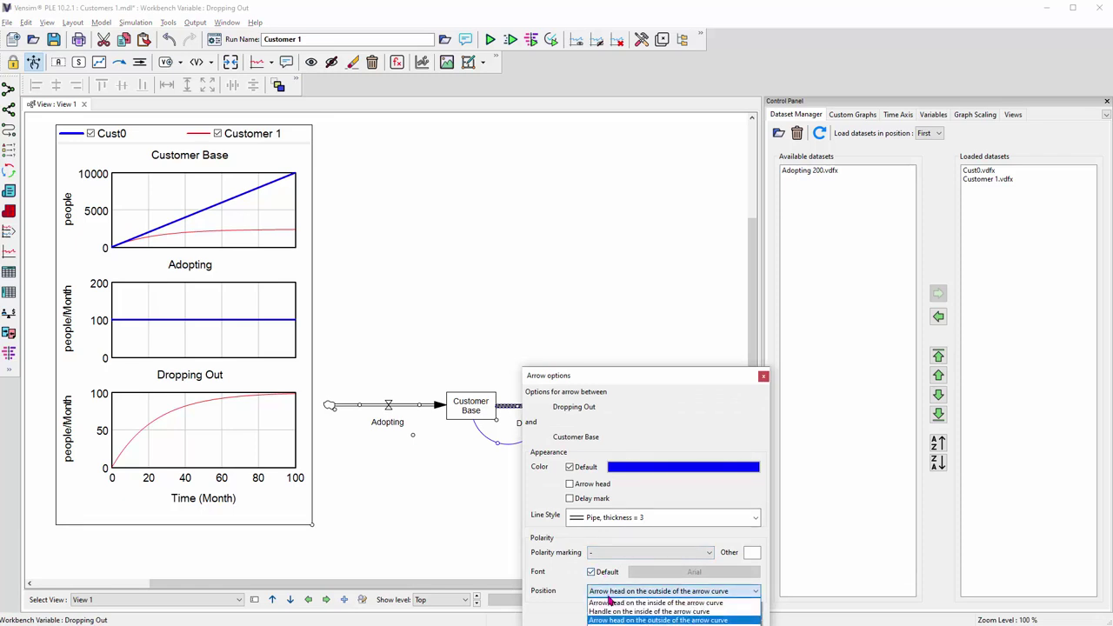
{"action": "left_click", "coordinate": [615, 612]}
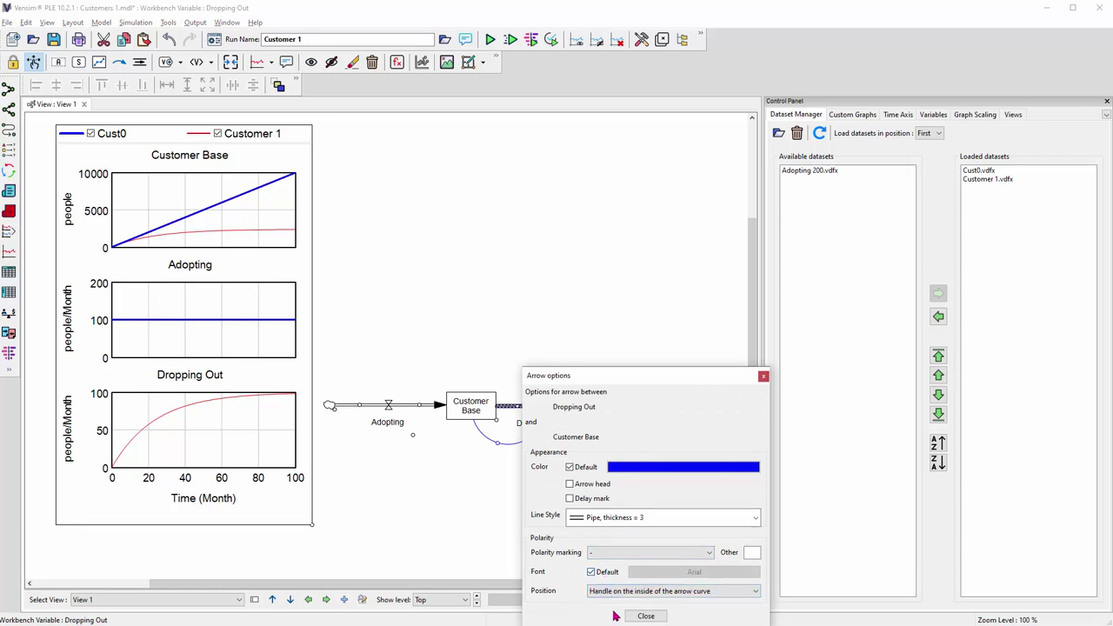
{"action": "left_click", "coordinate": [613, 594]}
{"action": "left_click", "coordinate": [609, 601]}
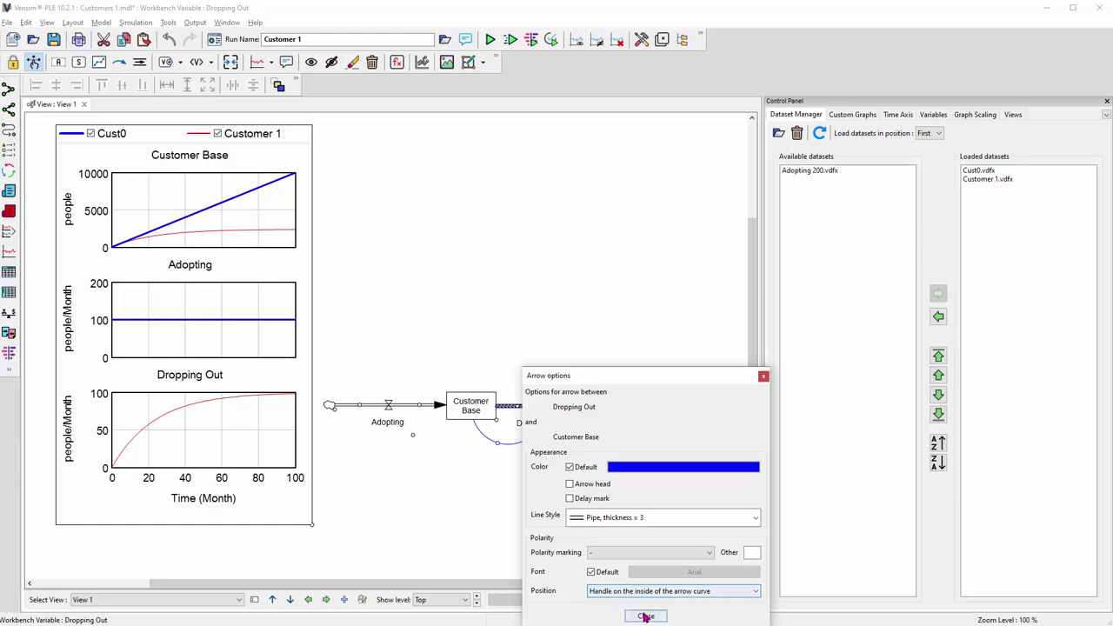
{"action": "left_click", "coordinate": [647, 616]}
{"action": "left_click", "coordinate": [493, 523]}
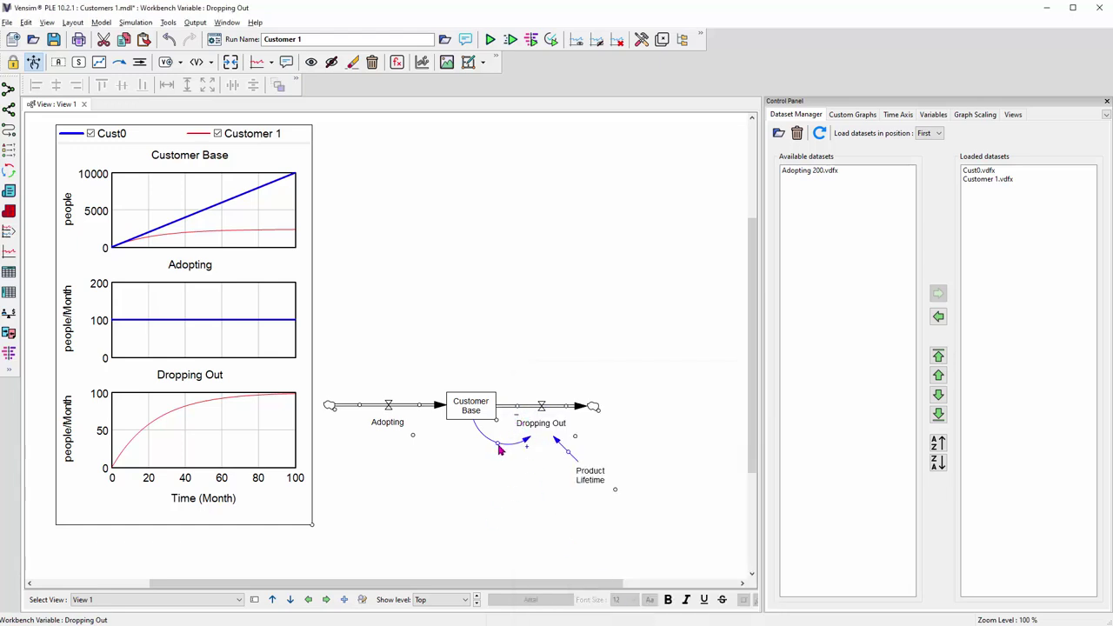
Step: Bend the Customer Base to Dropping Out arrow into a wider loop and add a comment reading B1 inside it
{"action": "left_click_drag", "start_coordinate": [500, 449], "coordinate": [490, 480]}
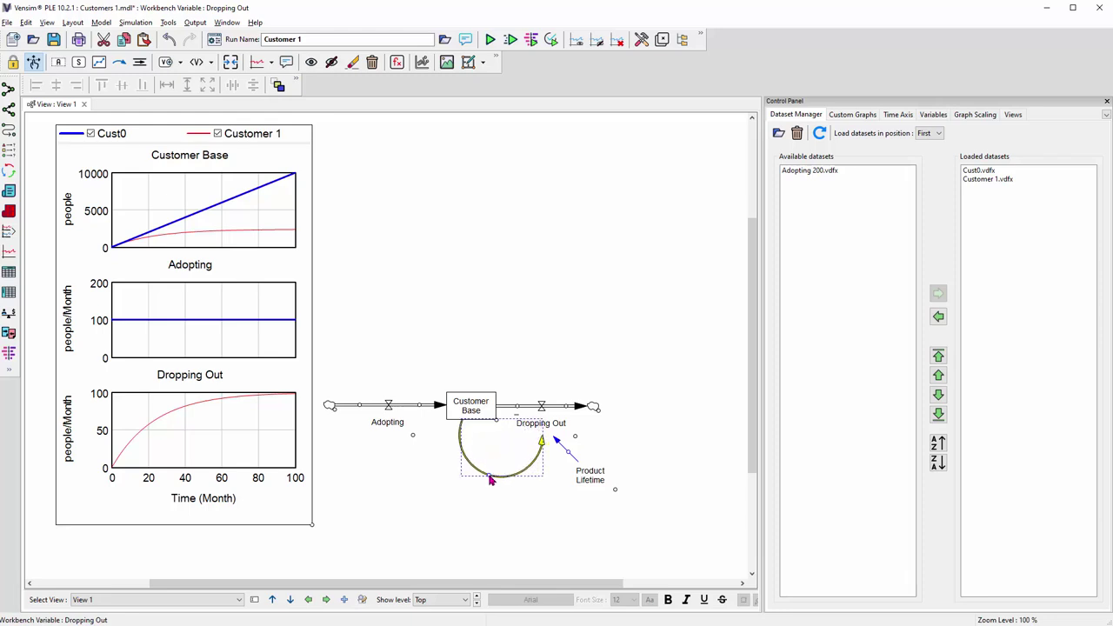
{"action": "left_click", "coordinate": [535, 513]}
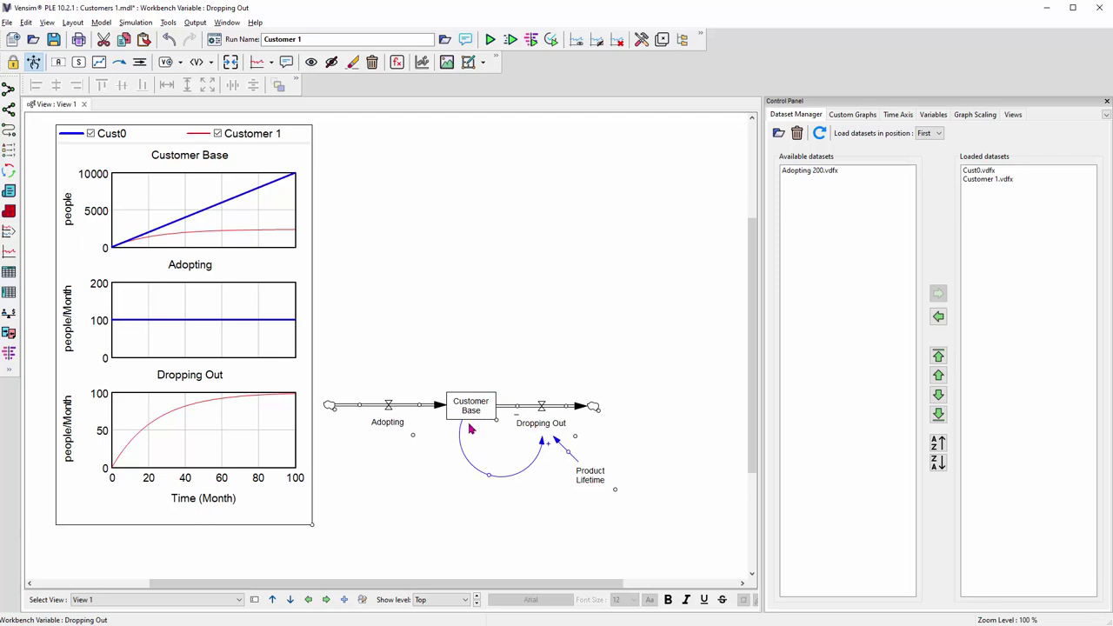
{"action": "left_click", "coordinate": [285, 64]}
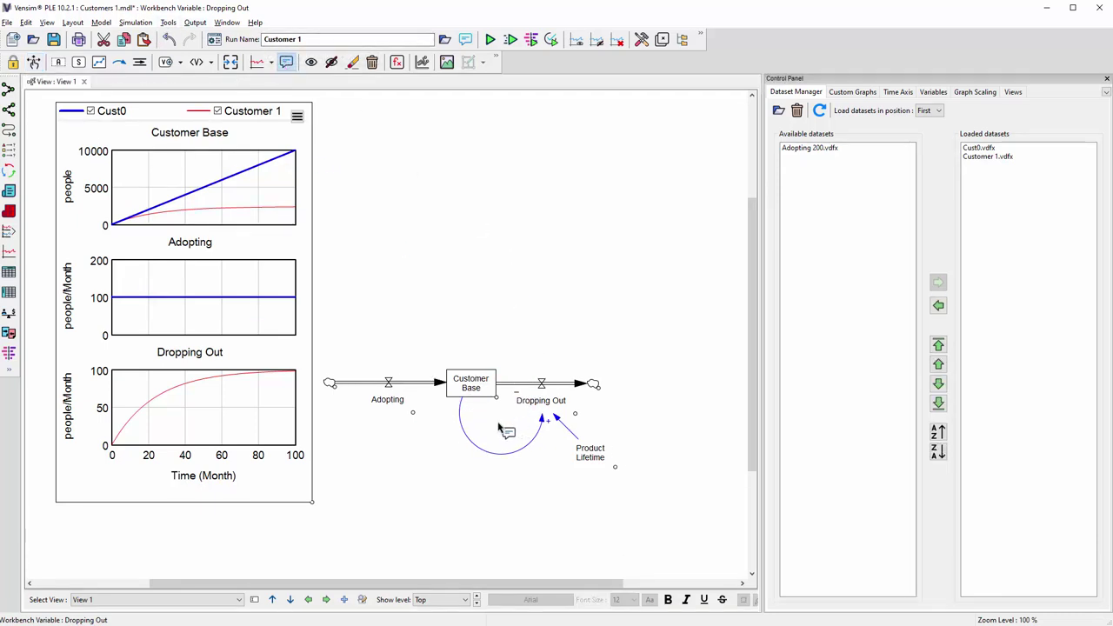
{"action": "left_click", "coordinate": [507, 433]}
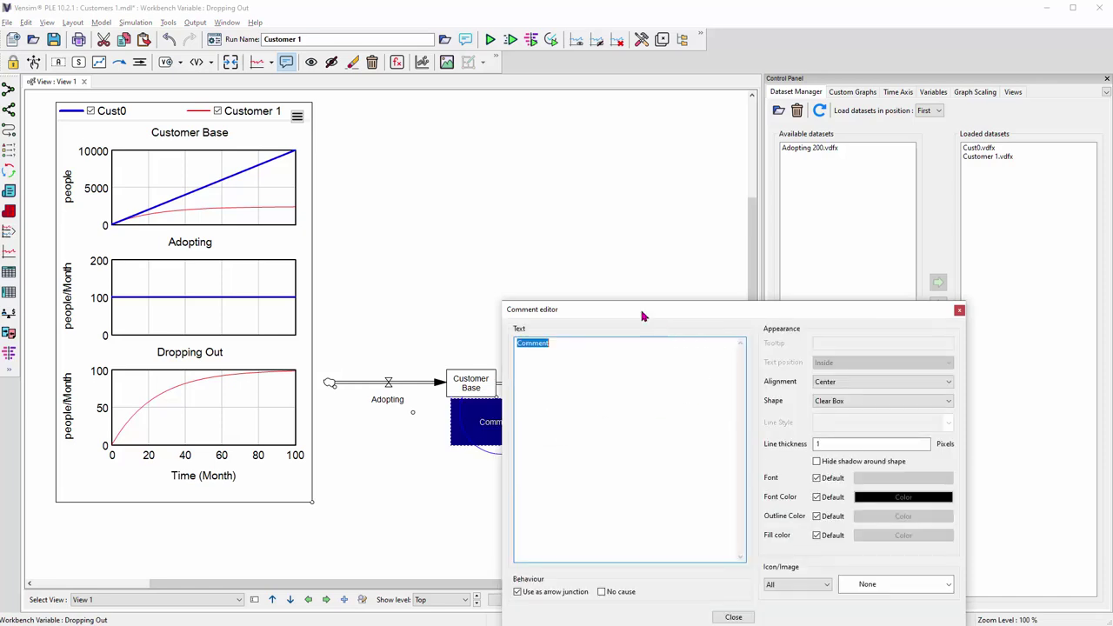
{"action": "left_click_drag", "start_coordinate": [599, 311], "coordinate": [663, 230]}
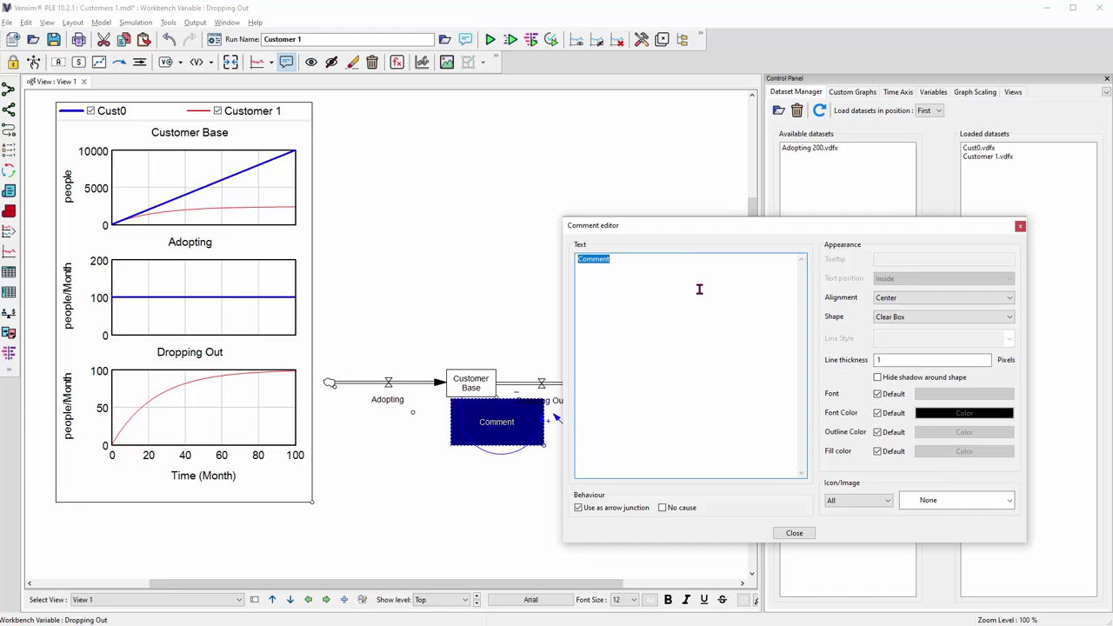
{"action": "type", "text": "B1"}
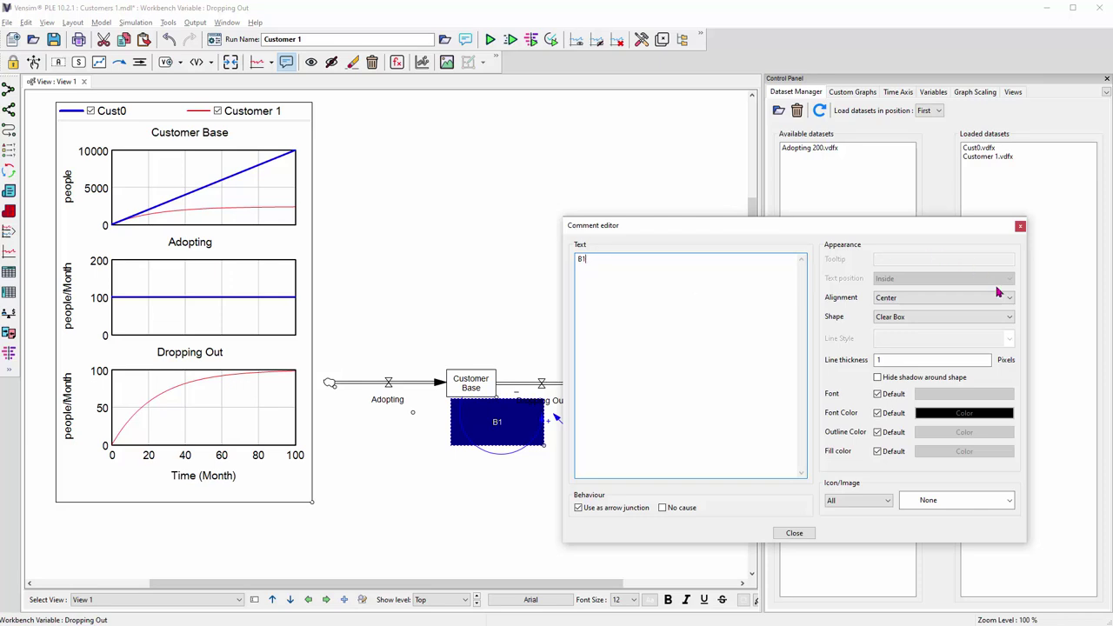
{"action": "left_click", "coordinate": [924, 318]}
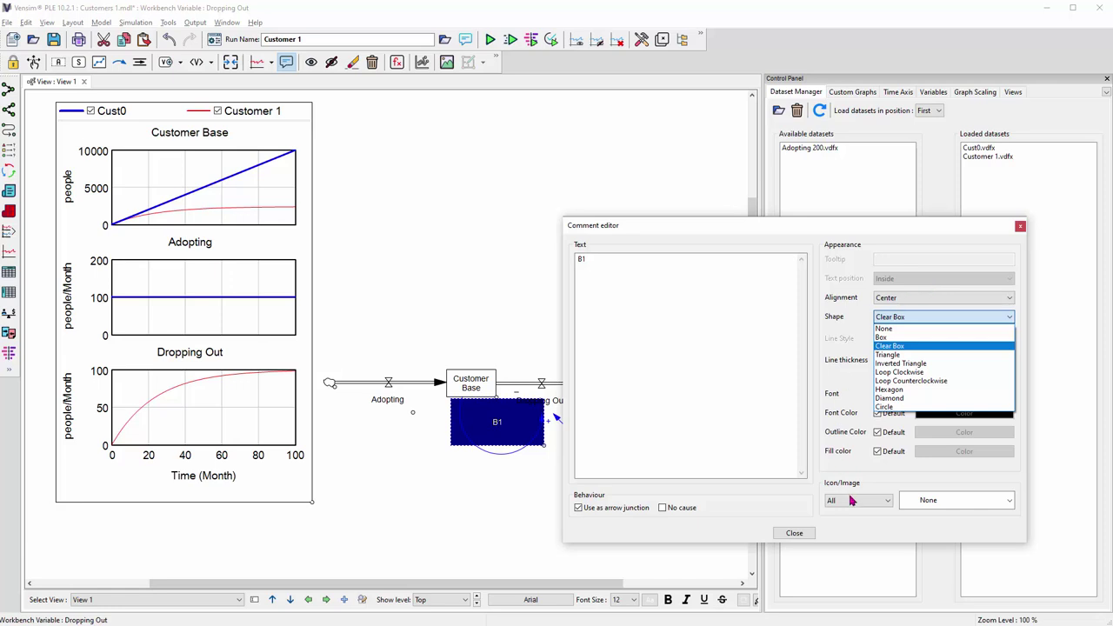
{"action": "left_click", "coordinate": [919, 503]}
{"action": "left_click", "coordinate": [924, 501]}
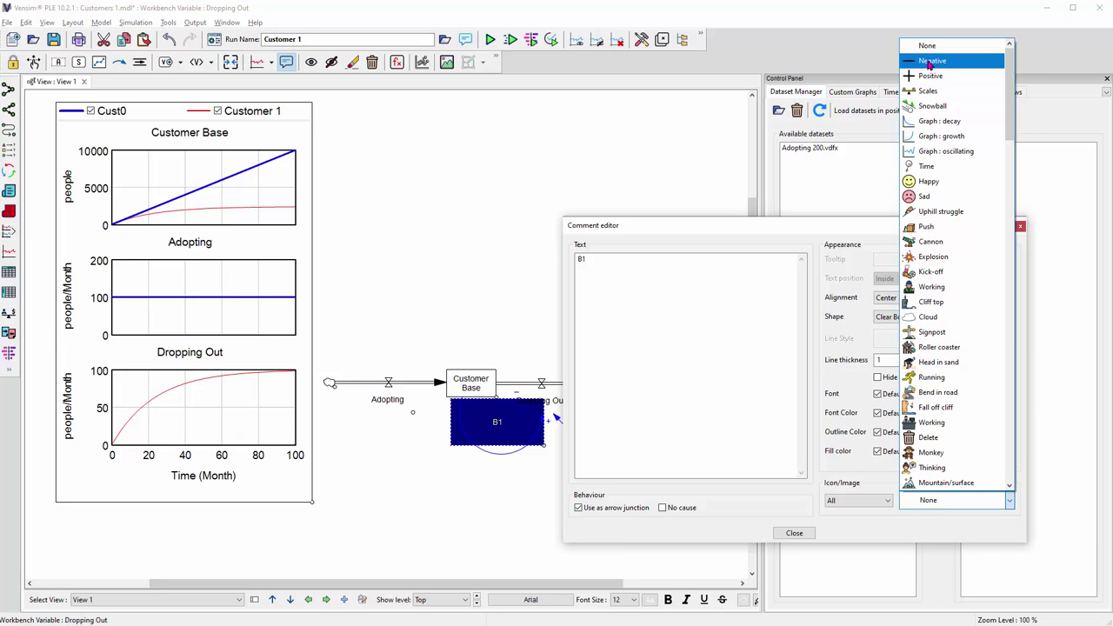
{"action": "left_click", "coordinate": [872, 526]}
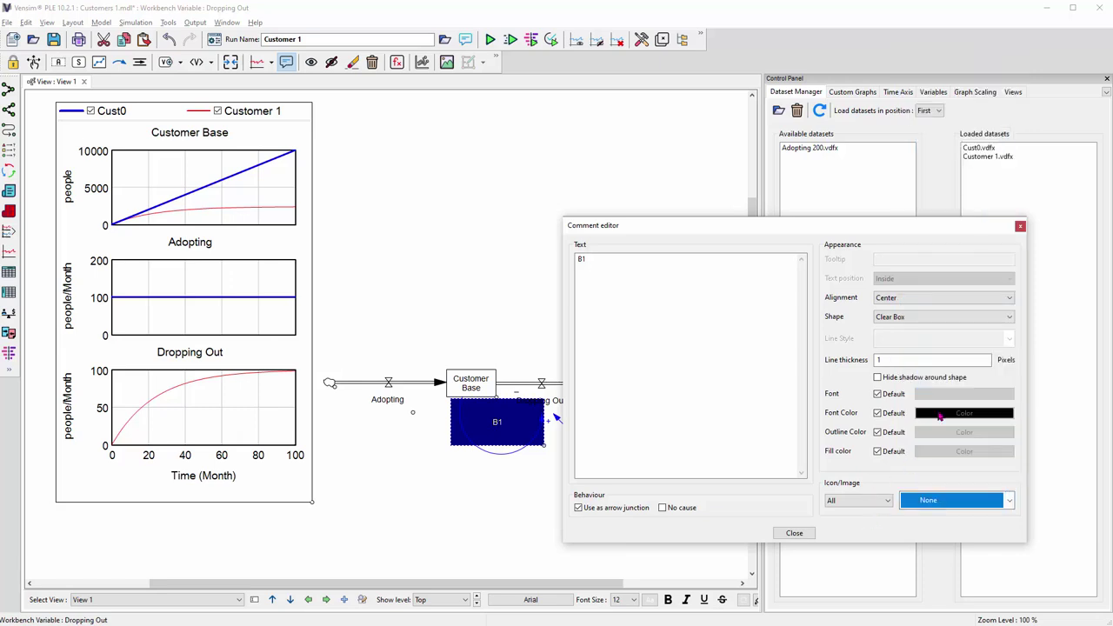
Step: Set the B1 comment's shape to Loop Clockwise and finish editing the comment
{"action": "left_click", "coordinate": [900, 320]}
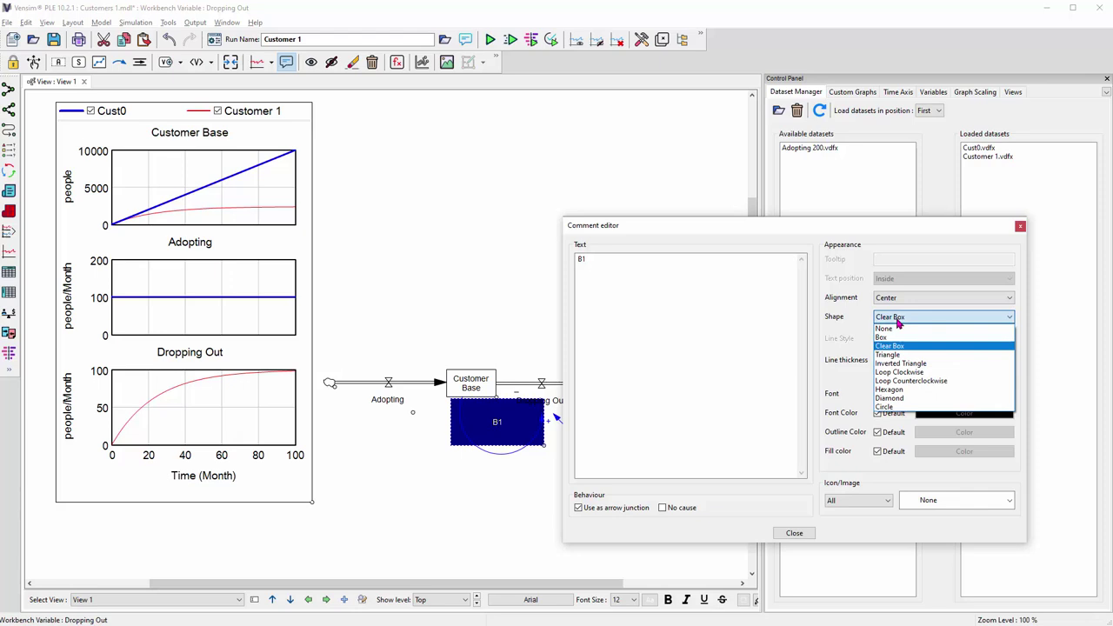
{"action": "left_click", "coordinate": [897, 373]}
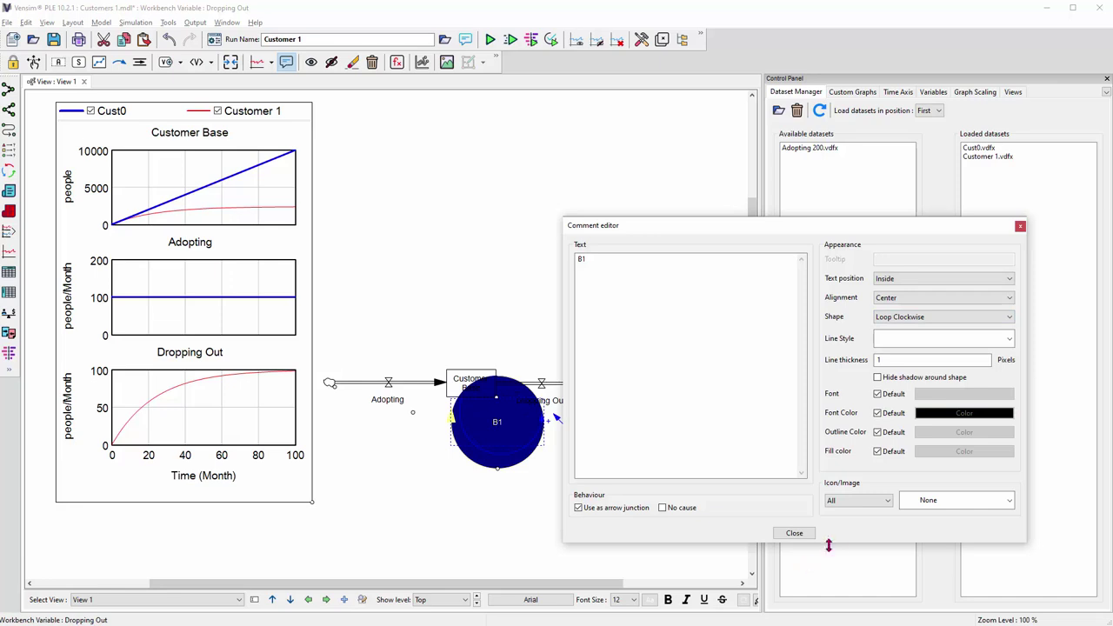
{"action": "left_click", "coordinate": [794, 533]}
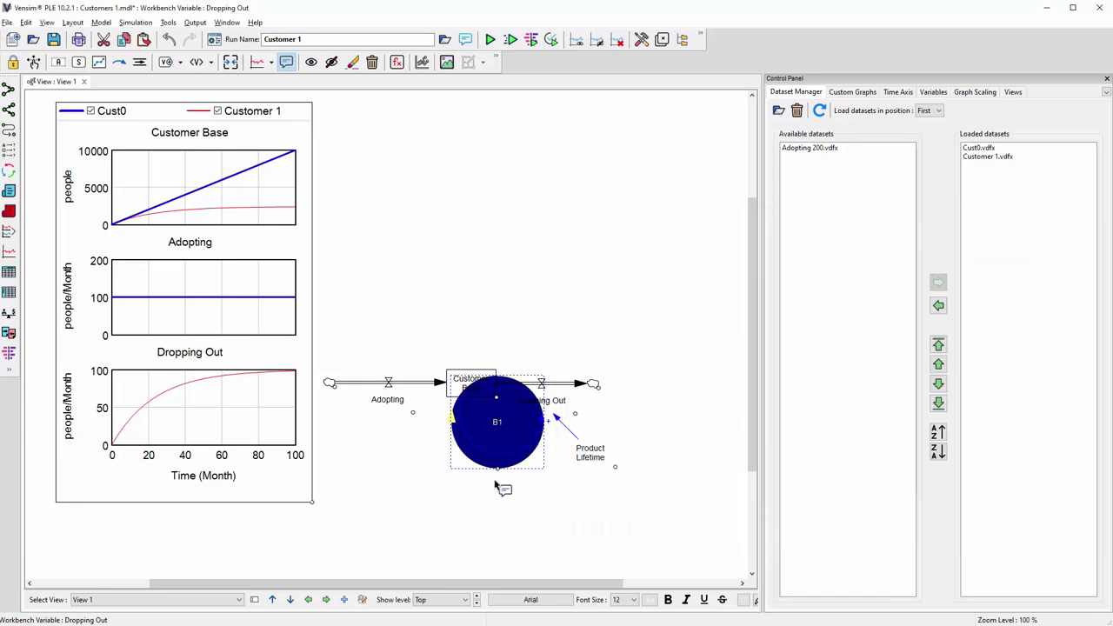
Step: Shrink the B1 comment to fit inside the feedback loop and set its shape to Loop Counterclockwise
{"action": "left_click_drag", "start_coordinate": [496, 470], "coordinate": [498, 429]}
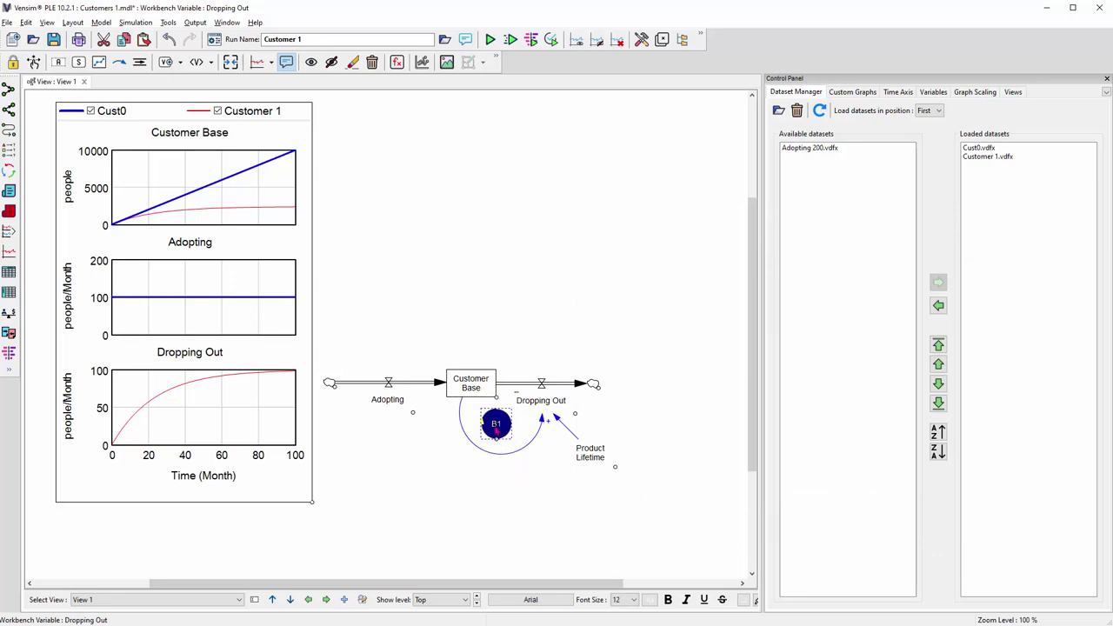
{"action": "double_click", "coordinate": [496, 427]}
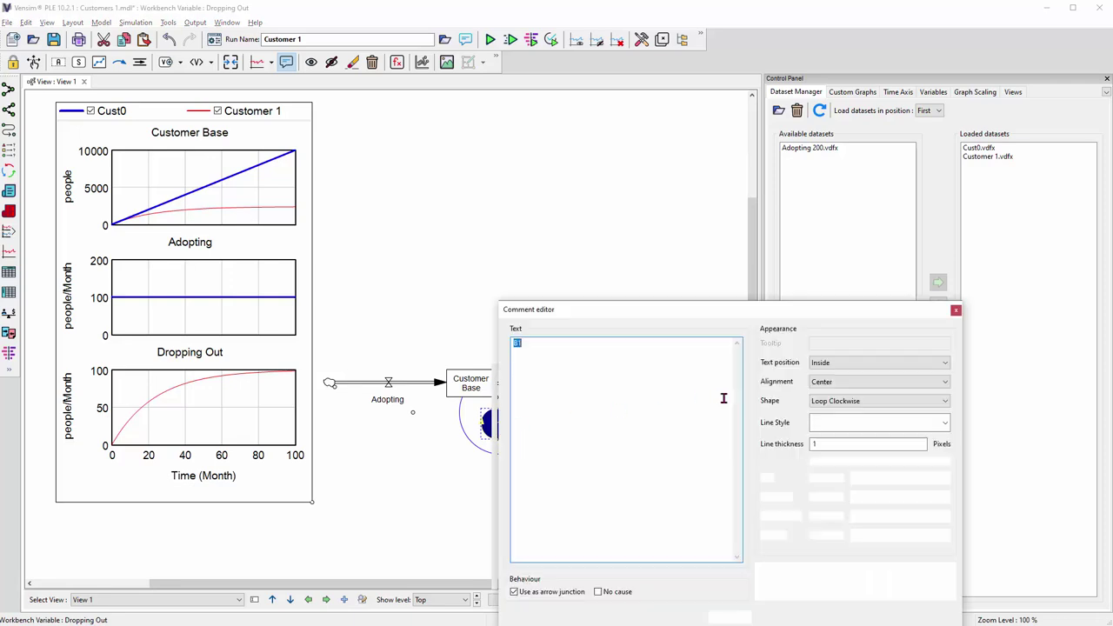
{"action": "left_click", "coordinate": [867, 403]}
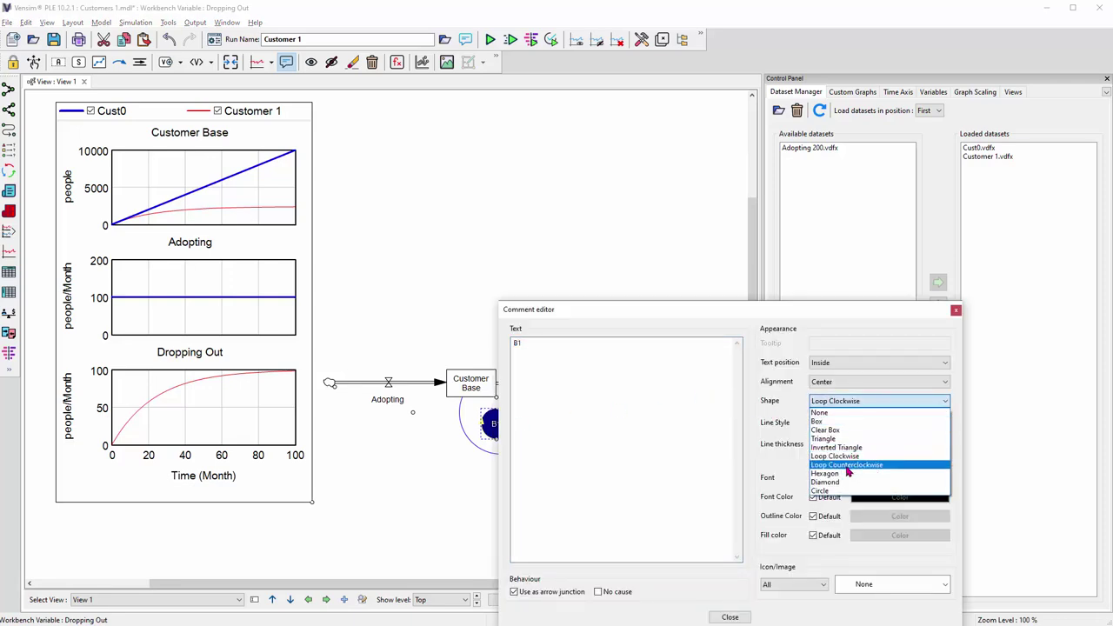
{"action": "left_click", "coordinate": [853, 462]}
{"action": "left_click", "coordinate": [730, 618]}
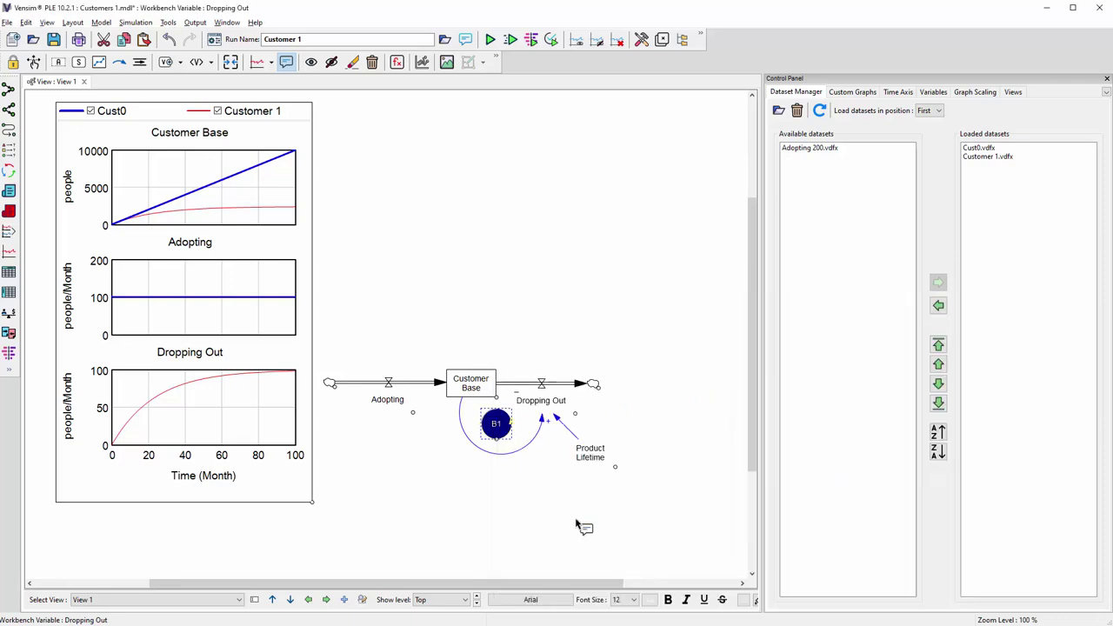
{"action": "left_click", "coordinate": [33, 62]}
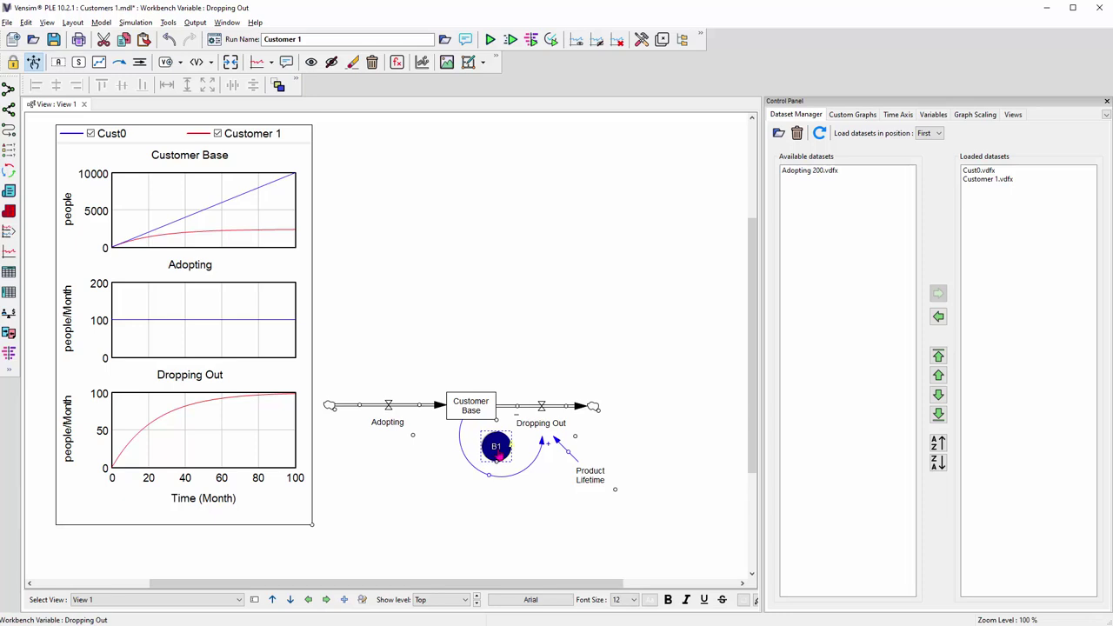
{"action": "left_click", "coordinate": [551, 529]}
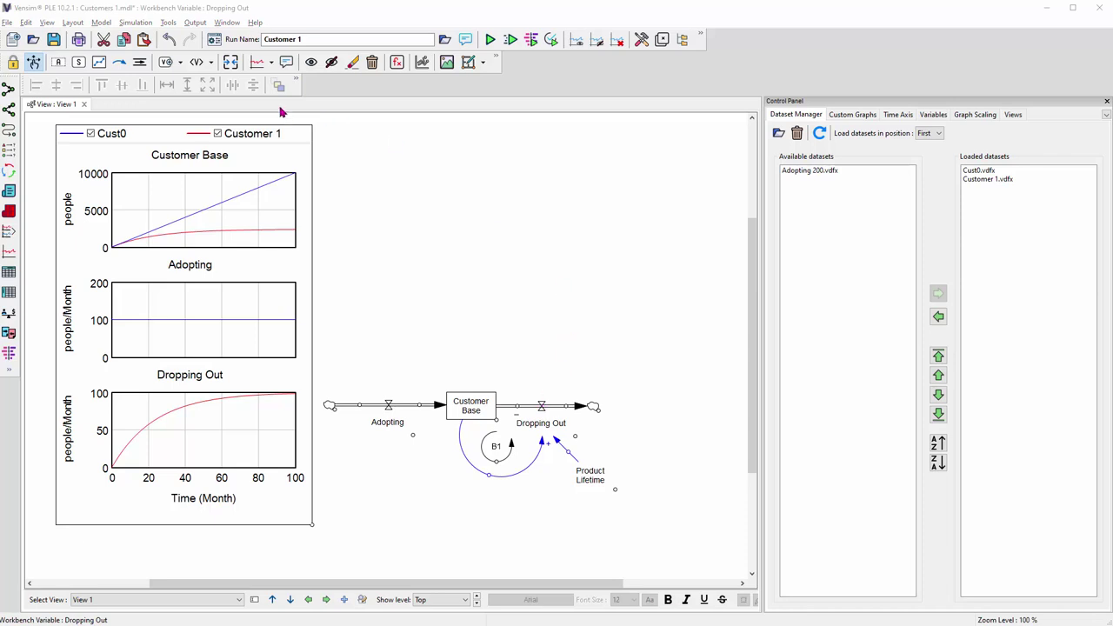
Step: Start the live slider simulation, overwriting the Customer 1 dataset, and set the Adopting slider's minimum to 0, copying the range to the model
{"action": "left_click", "coordinate": [513, 42]}
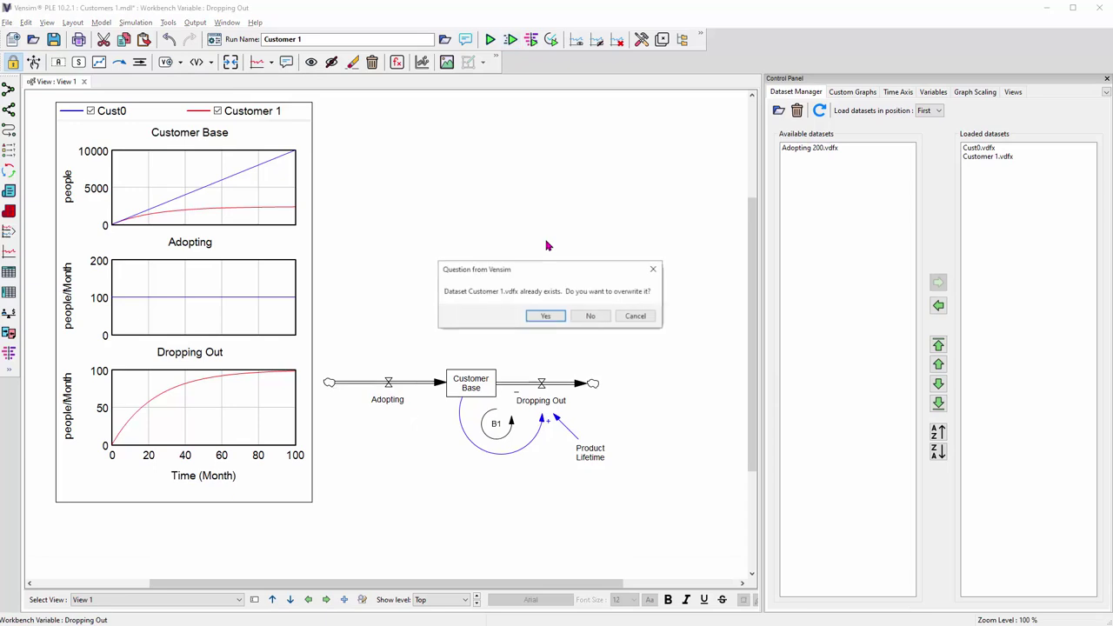
{"action": "left_click", "coordinate": [545, 318]}
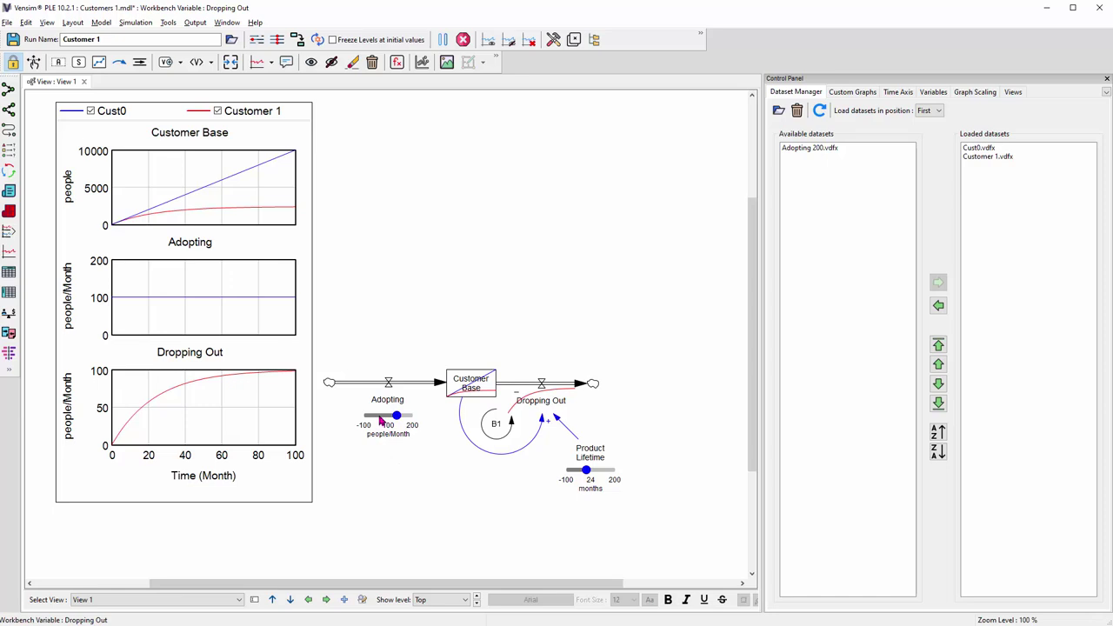
{"action": "right_click", "coordinate": [380, 421]}
{"action": "left_click_drag", "start_coordinate": [469, 462], "coordinate": [426, 461]}
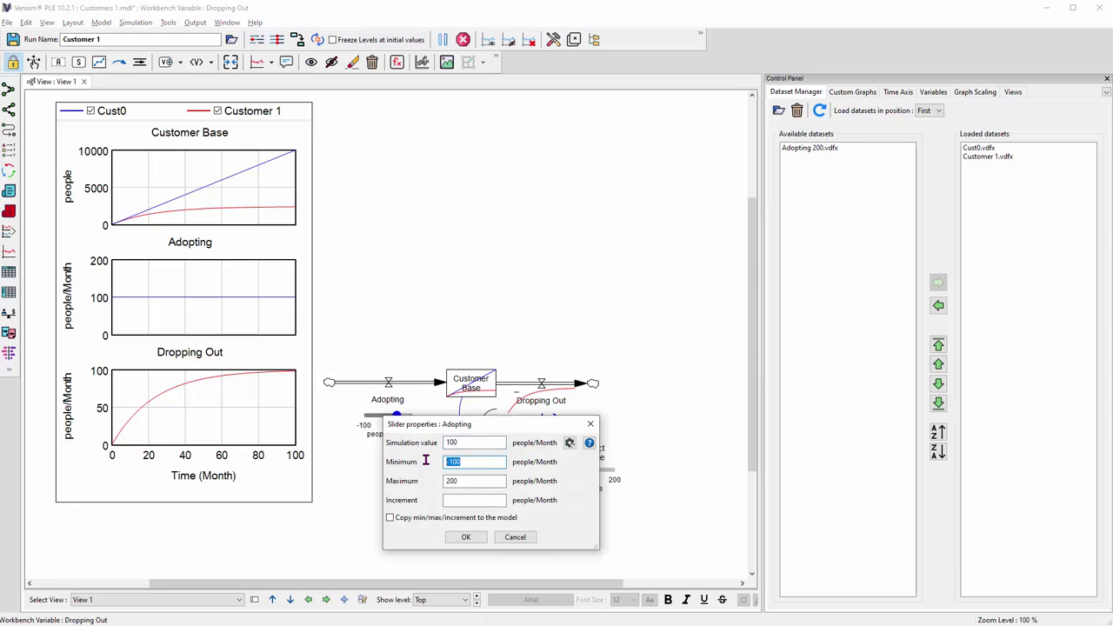
{"action": "type", "text": "0"}
{"action": "left_click", "coordinate": [392, 518]}
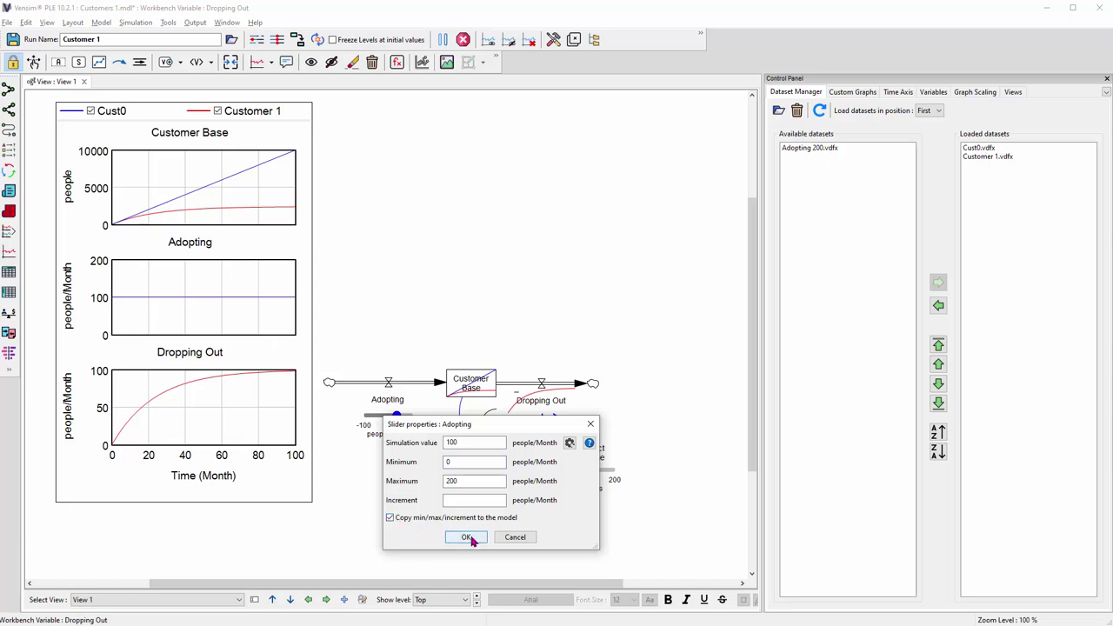
{"action": "left_click", "coordinate": [468, 538]}
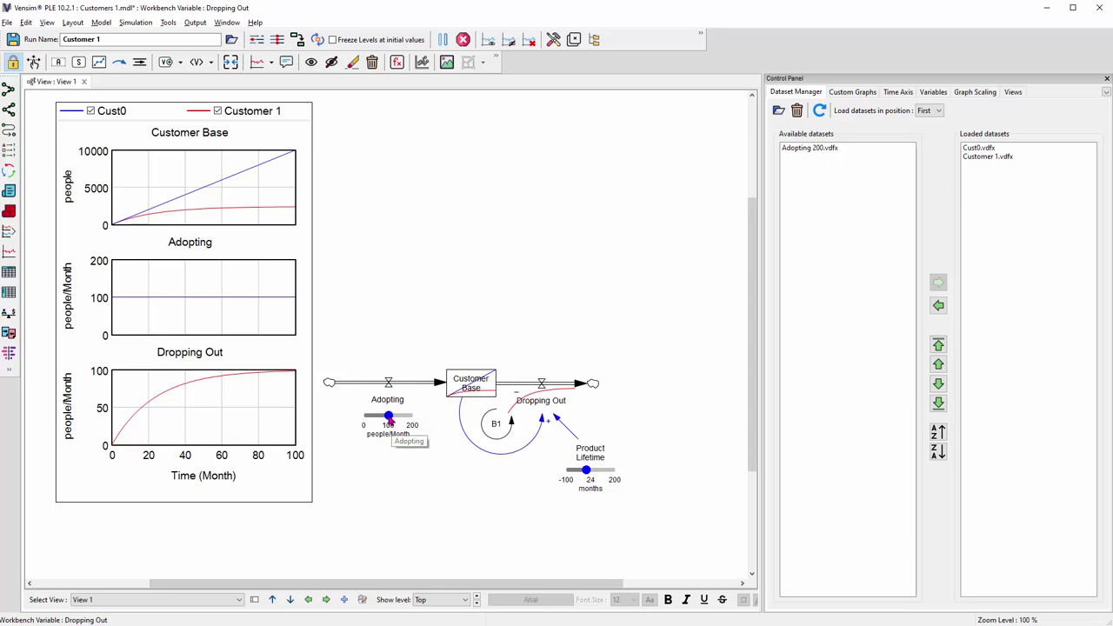
Step: Lower Adopting to about 95.2 people/Month with its slider and restore its simulation value to 100
{"action": "mouse_move", "coordinate": [389, 418]}
{"action": "left_mouse_down"}
{"action": "mouse_move", "coordinate": [426, 422]}
{"action": "mouse_move", "coordinate": [369, 424]}
{"action": "mouse_move", "coordinate": [426, 423]}
{"action": "mouse_move", "coordinate": [391, 433]}
{"action": "left_mouse_up"}
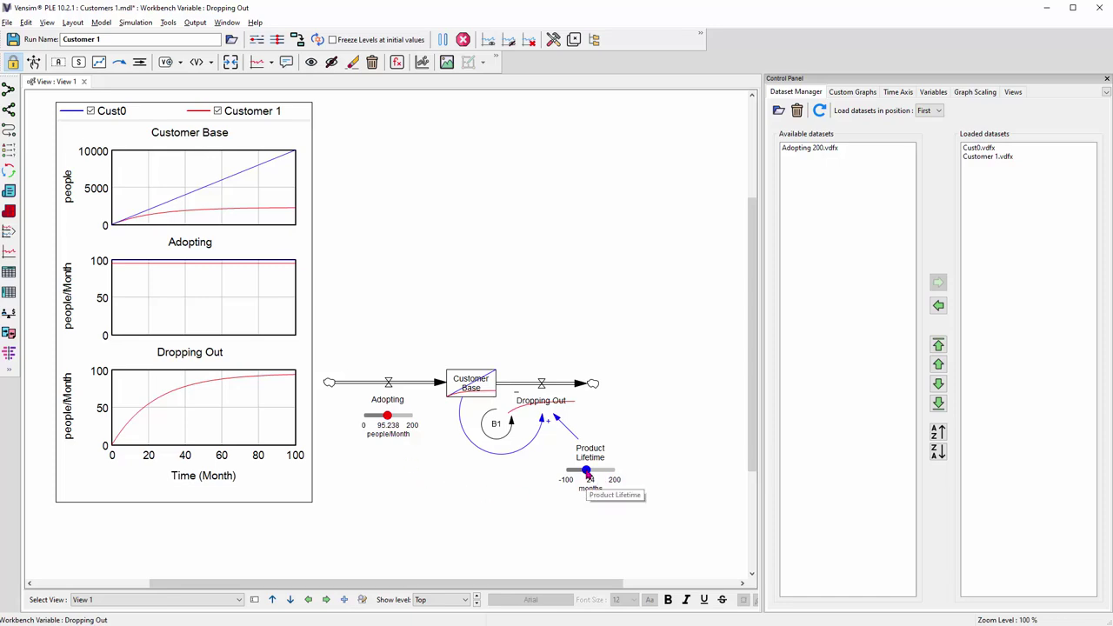
{"action": "right_click", "coordinate": [401, 421]}
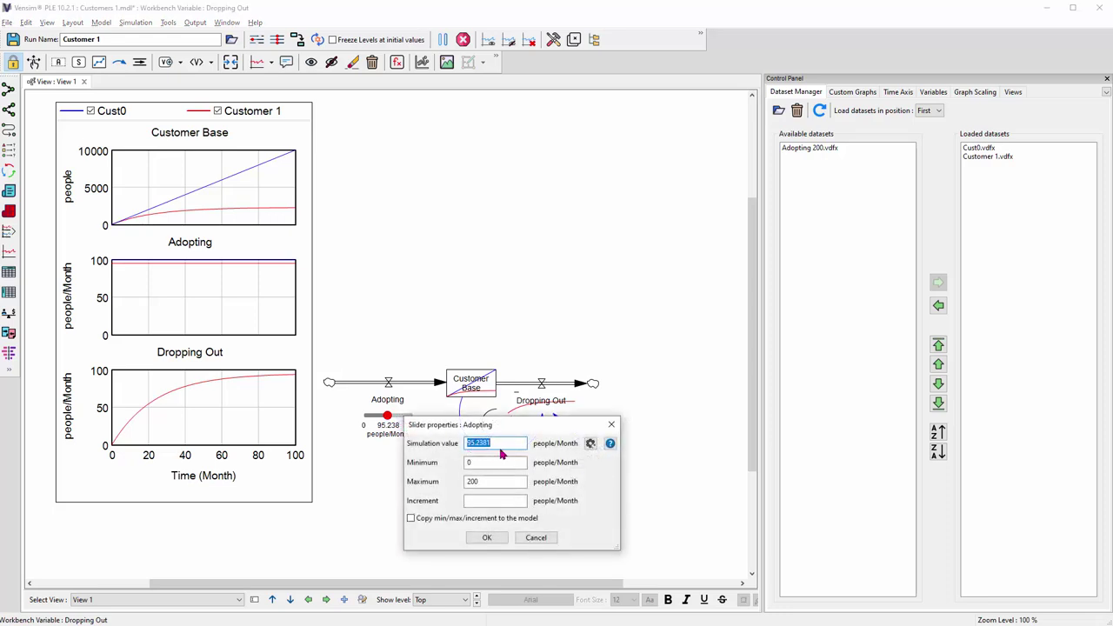
{"action": "type", "text": "100"}
{"action": "left_click", "coordinate": [487, 537]}
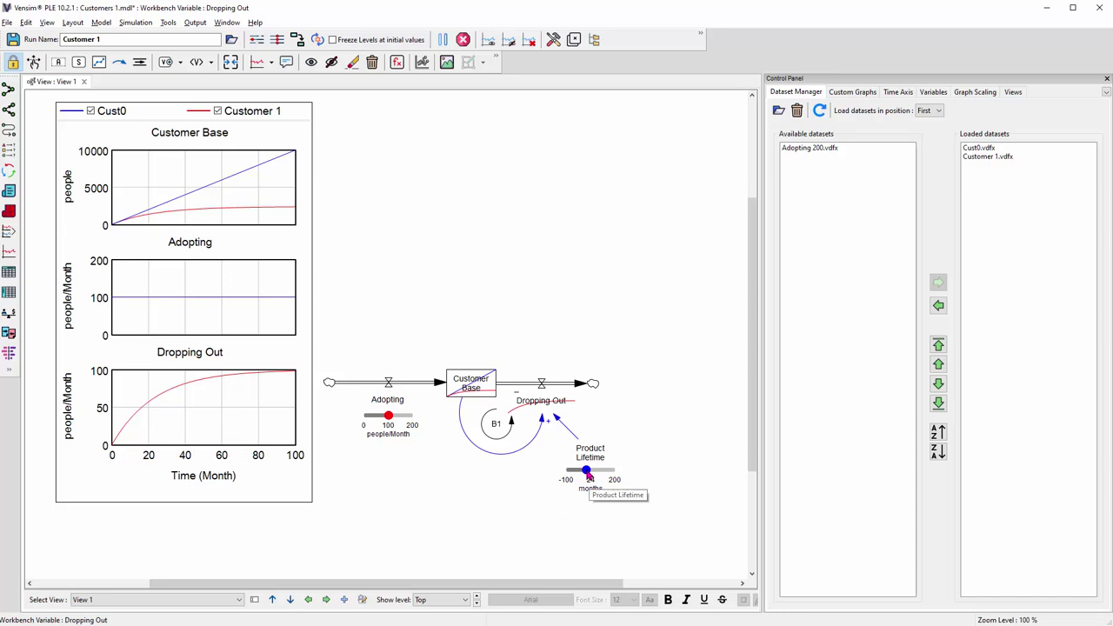
Step: Test long product lifetimes by raising Product Lifetime to 200 months and then to 1000000 months
{"action": "left_click_drag", "start_coordinate": [588, 475], "coordinate": [630, 476]}
{"action": "mouse_move", "coordinate": [251, 174]}
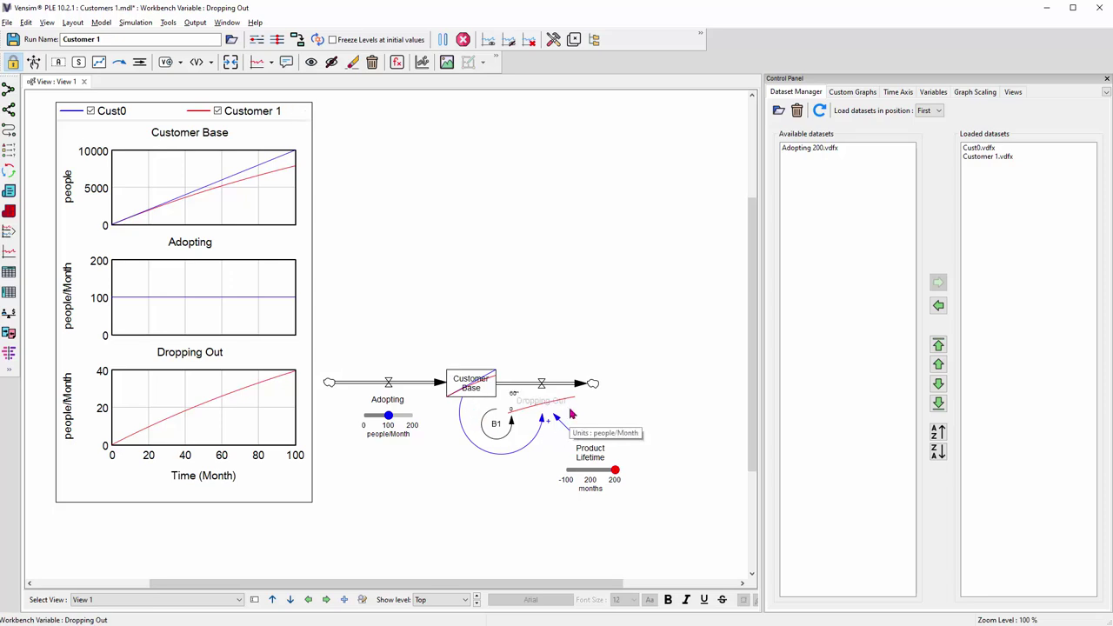
{"action": "left_click", "coordinate": [590, 476]}
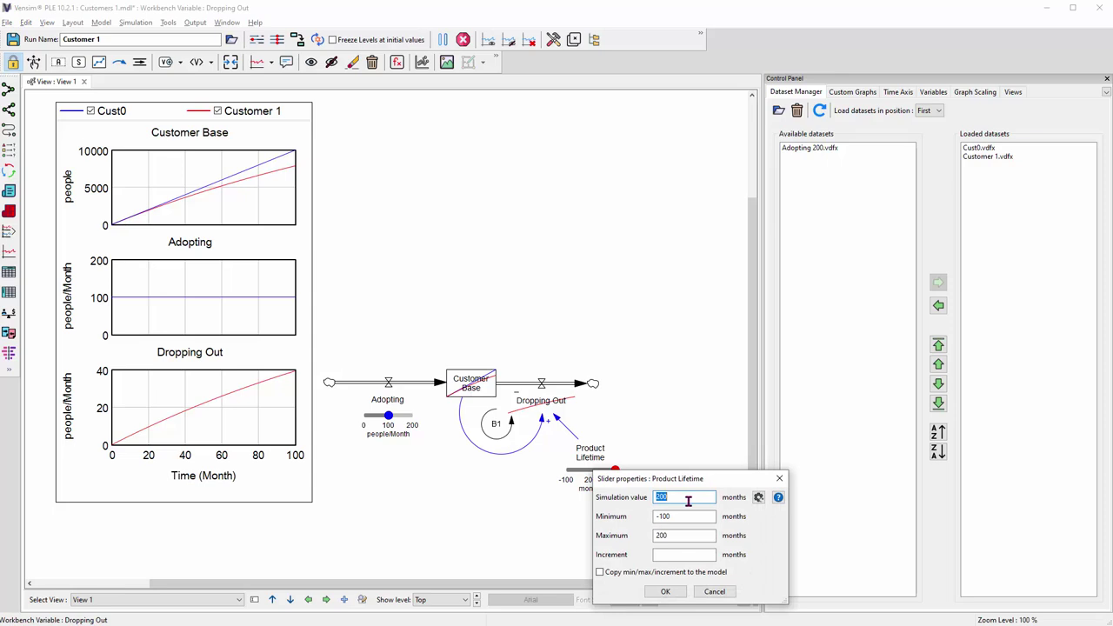
{"action": "type", "text": "1000000"}
{"action": "left_click", "coordinate": [666, 591]}
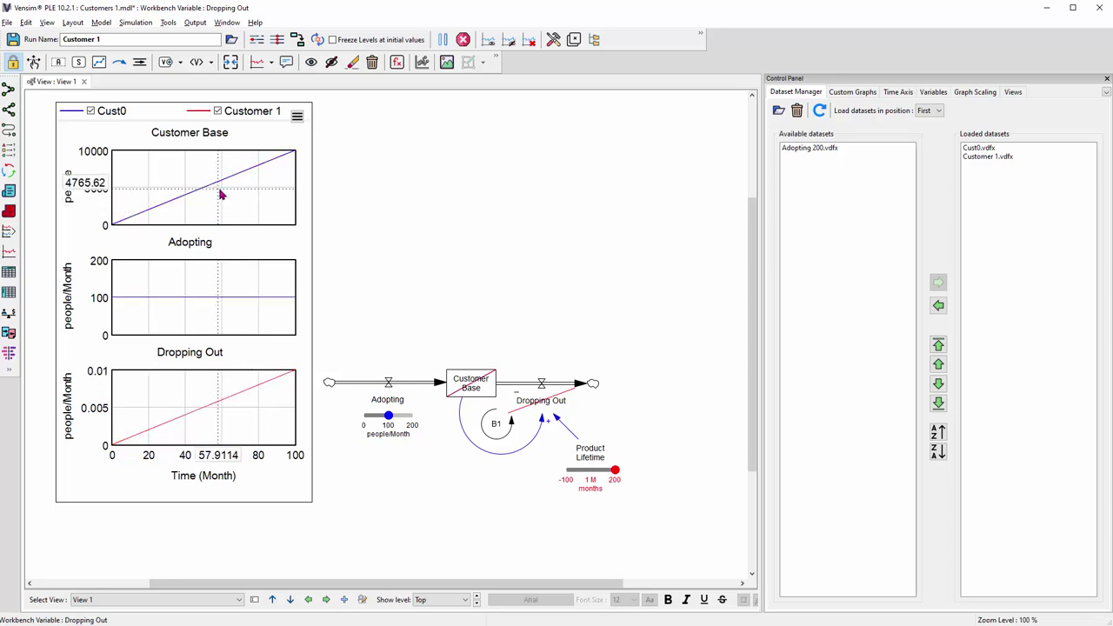
Step: Set Product Lifetime's simulation value to 0 months to test the extreme case
{"action": "right_click", "coordinate": [582, 474]}
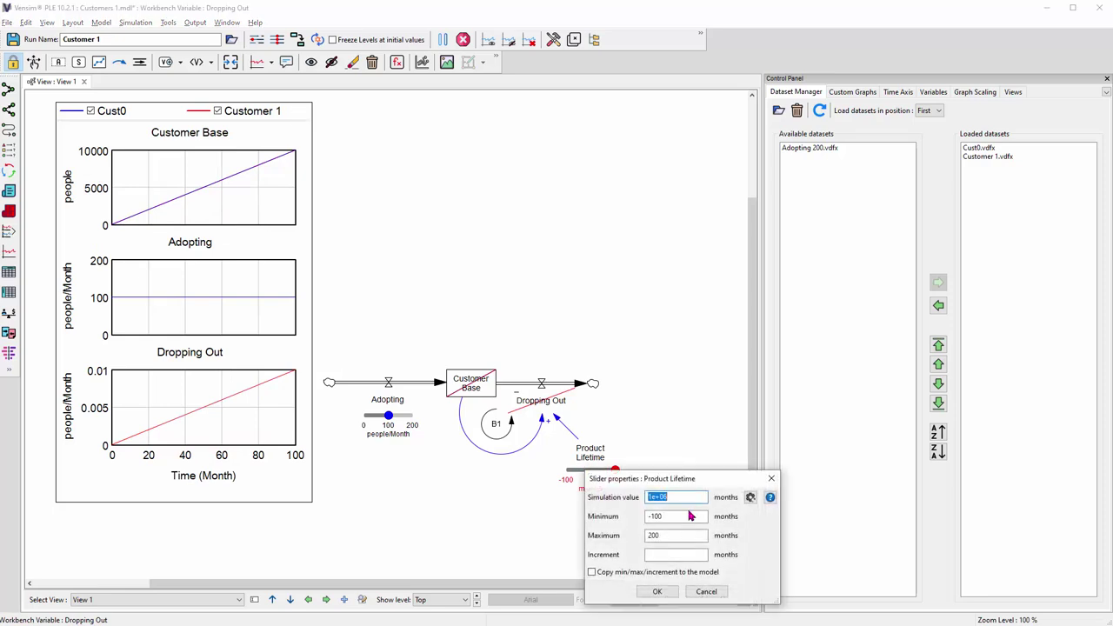
{"action": "type", "text": "0"}
{"action": "left_click_drag", "start_coordinate": [672, 482], "coordinate": [722, 438]}
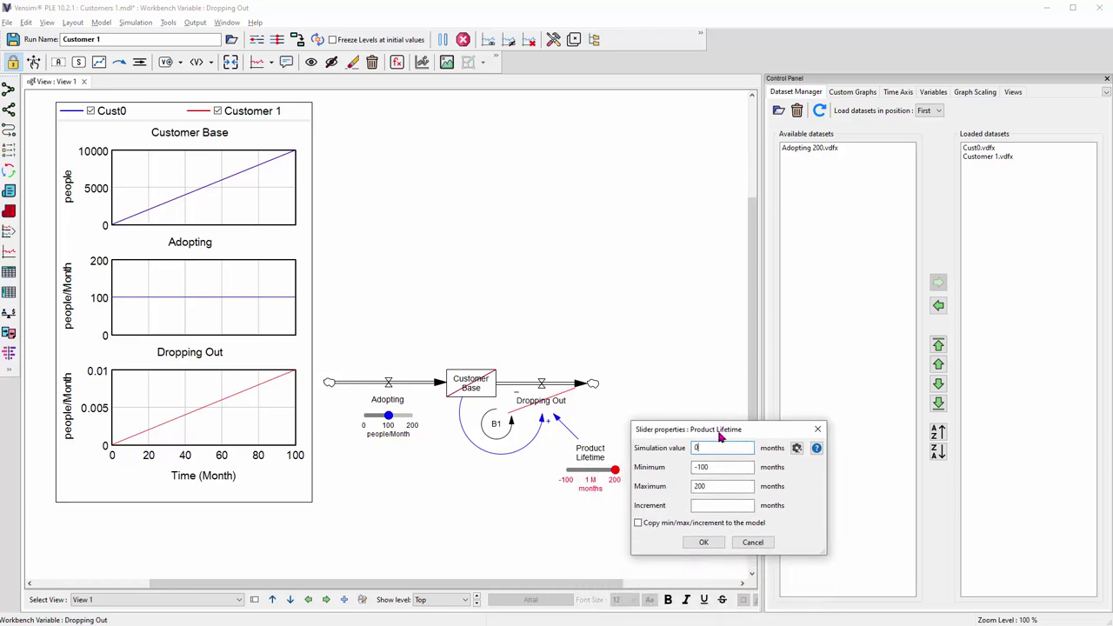
{"action": "left_click", "coordinate": [703, 544]}
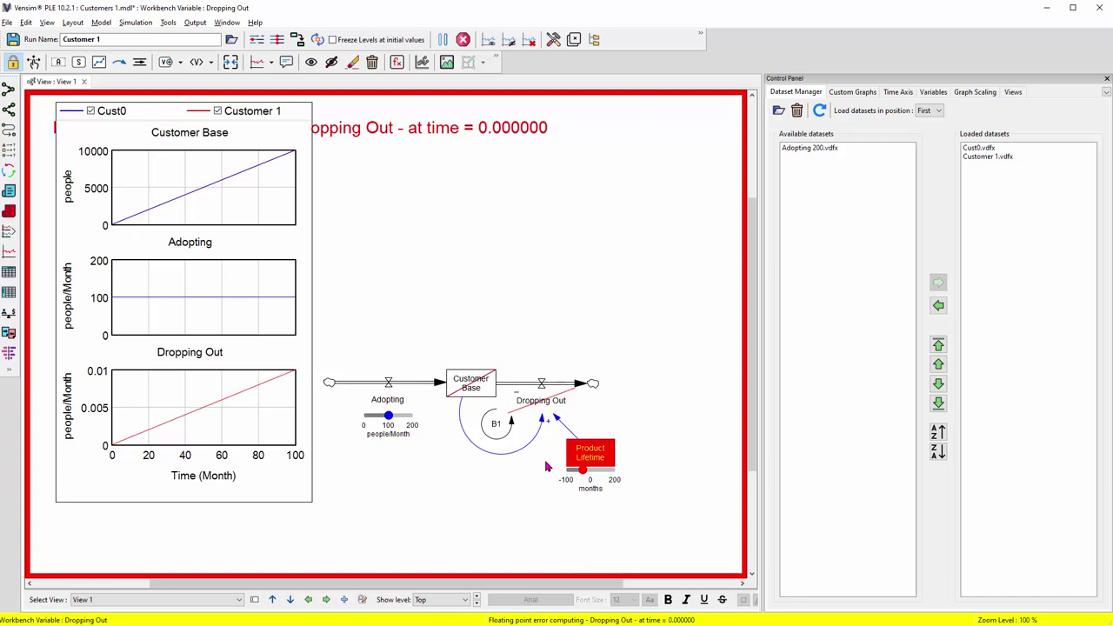
Step: Examine the Dropping Out equation in the document output, checking its Product Lifetime divisor, and close the output
{"action": "left_click", "coordinate": [526, 403]}
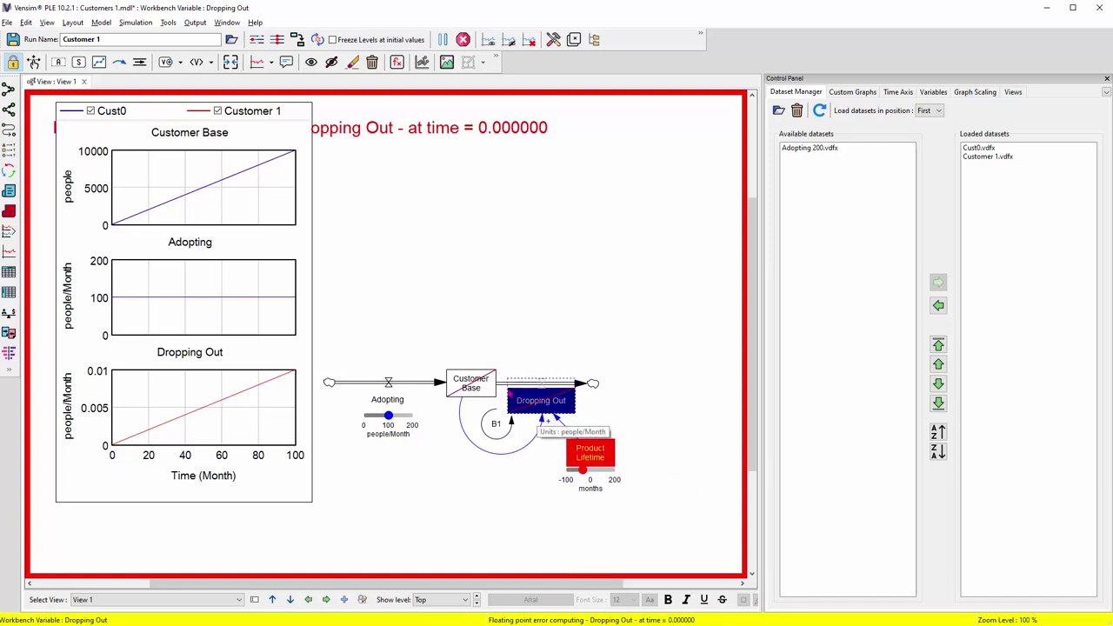
{"action": "left_click", "coordinate": [9, 191]}
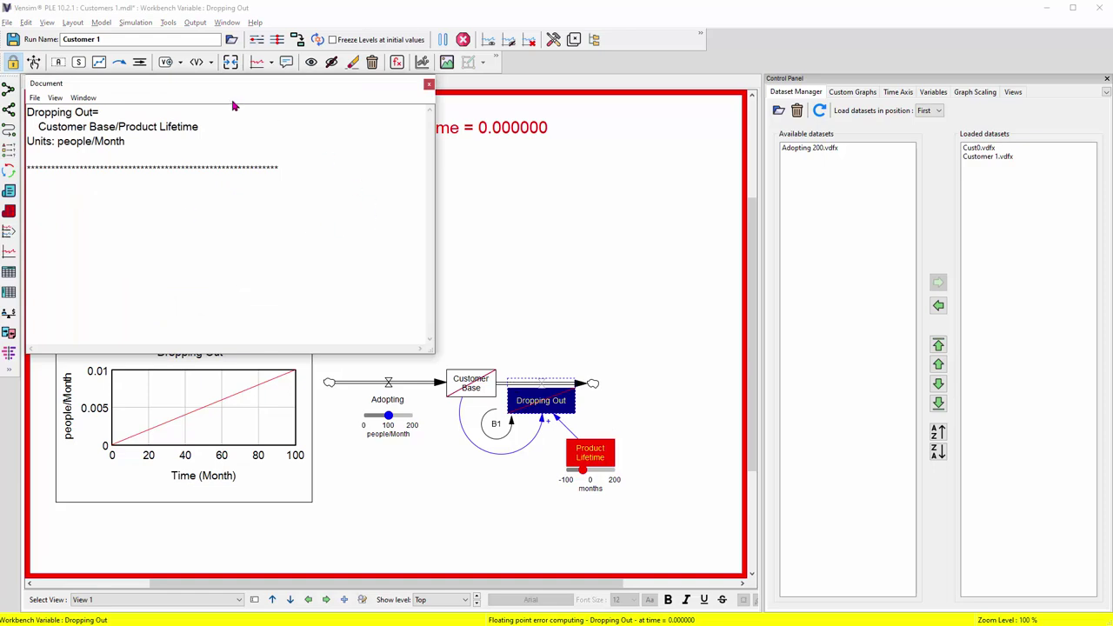
{"action": "left_click_drag", "start_coordinate": [222, 91], "coordinate": [539, 133]}
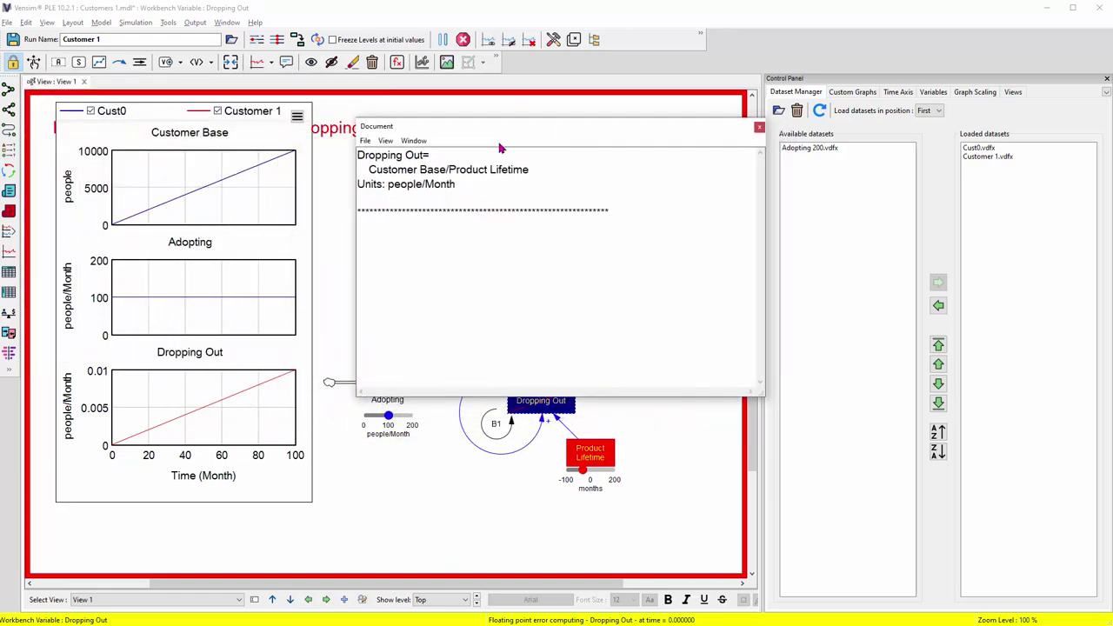
{"action": "left_click_drag", "start_coordinate": [366, 170], "coordinate": [558, 176]}
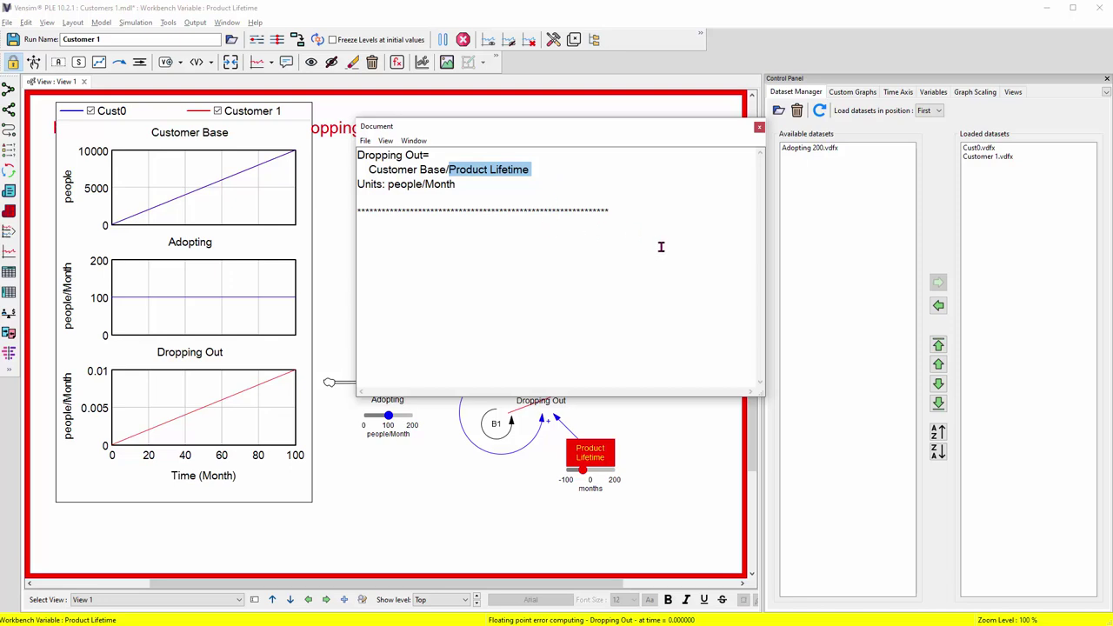
{"action": "left_click", "coordinate": [759, 127]}
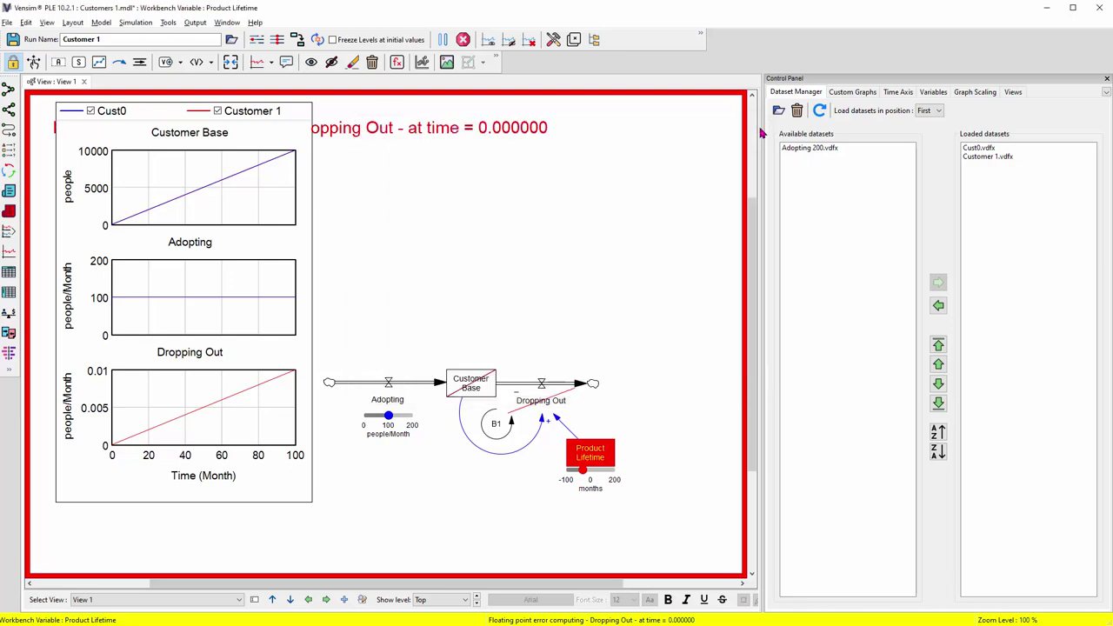
Step: Set the Product Lifetime slider's minimum to 1, copy the range to the model, and lower Product Lifetime to 1 month
{"action": "right_click", "coordinate": [595, 474]}
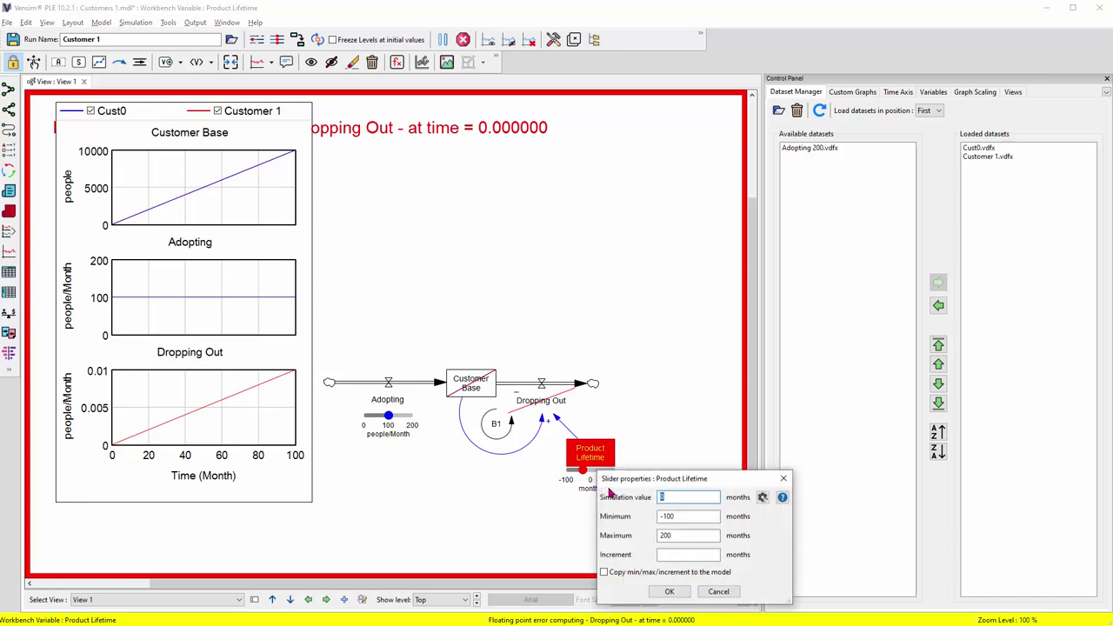
{"action": "double_click", "coordinate": [678, 516]}
{"action": "type", "text": "1"}
{"action": "key", "text": "Tab"}
{"action": "key", "text": "Tab"}
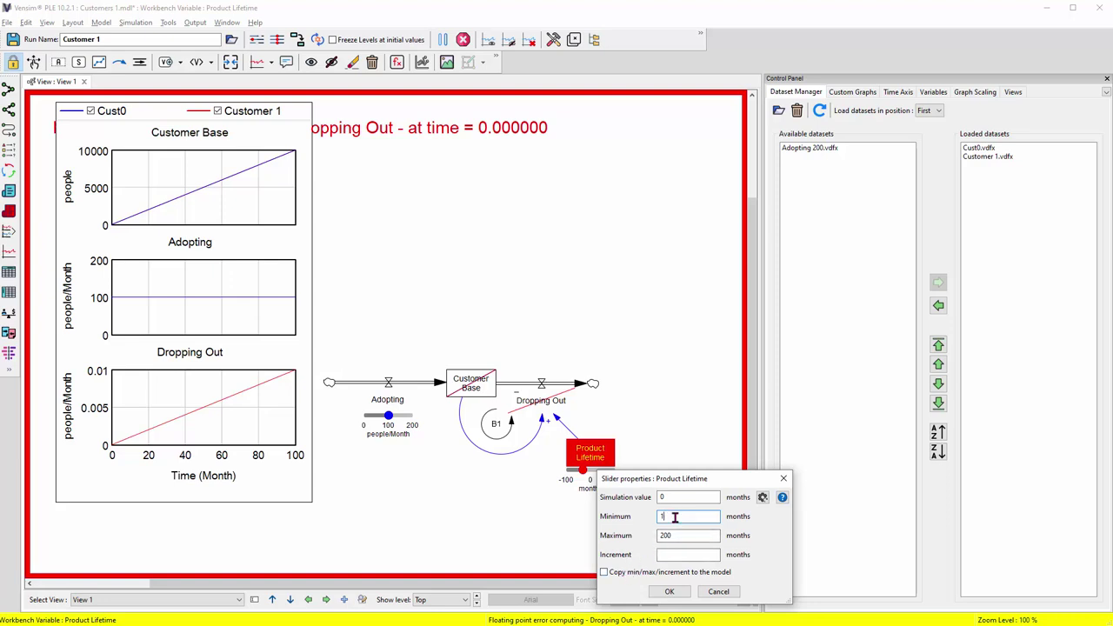
{"action": "left_click", "coordinate": [604, 573]}
{"action": "left_click", "coordinate": [669, 593]}
{"action": "mouse_move", "coordinate": [567, 474]}
{"action": "left_mouse_down"}
{"action": "mouse_move", "coordinate": [579, 474]}
{"action": "mouse_move", "coordinate": [549, 481]}
{"action": "left_mouse_up"}
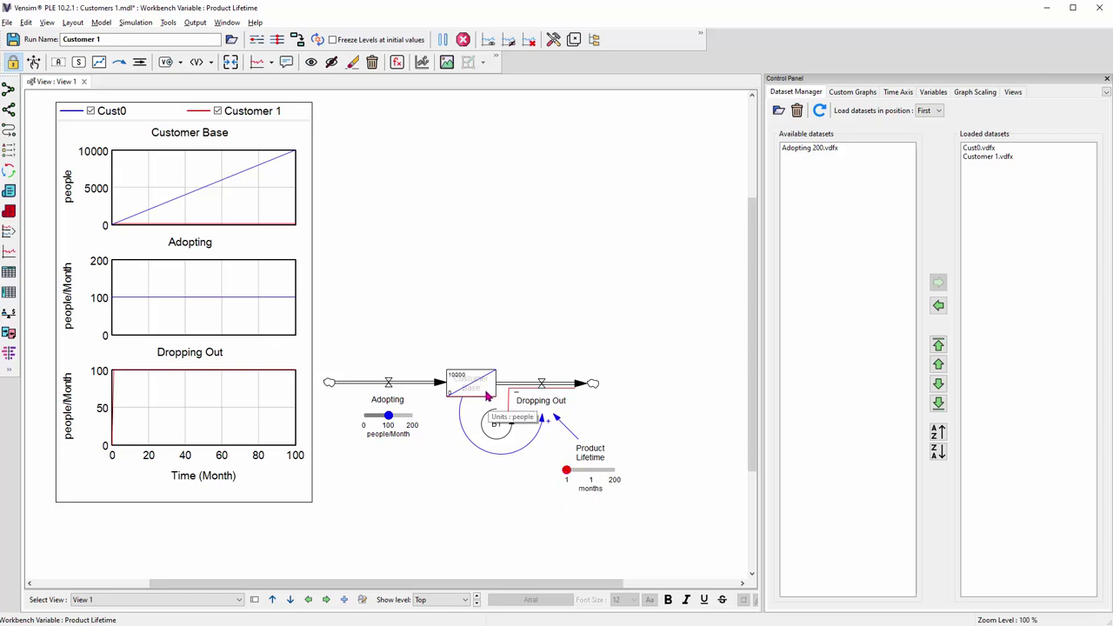
Step: Raise Product Lifetime to about 22.3 months with its slider, then set its simulation value to exactly 10
{"action": "mouse_move", "coordinate": [151, 225]}
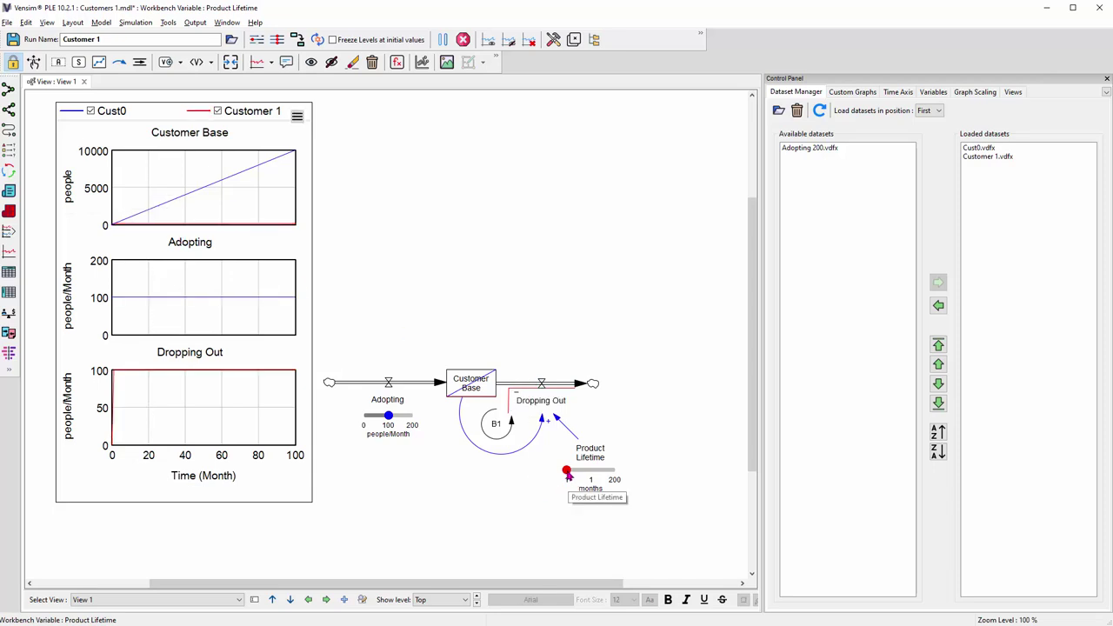
{"action": "mouse_move", "coordinate": [568, 474]}
{"action": "left_mouse_down"}
{"action": "mouse_move", "coordinate": [616, 478]}
{"action": "mouse_move", "coordinate": [573, 480]}
{"action": "left_mouse_up"}
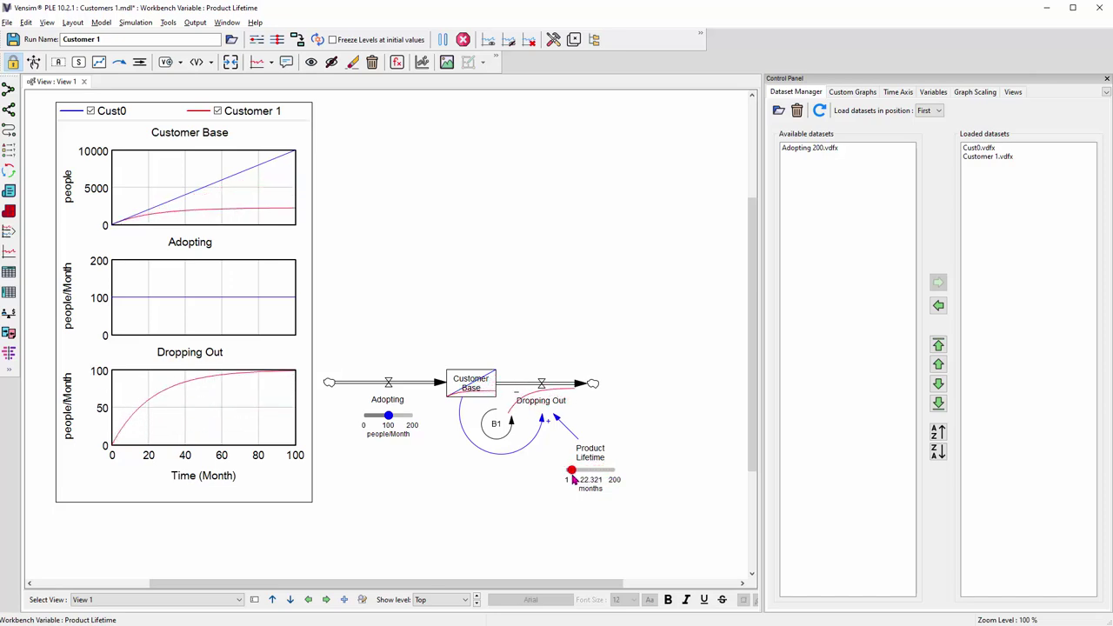
{"action": "left_click", "coordinate": [584, 478]}
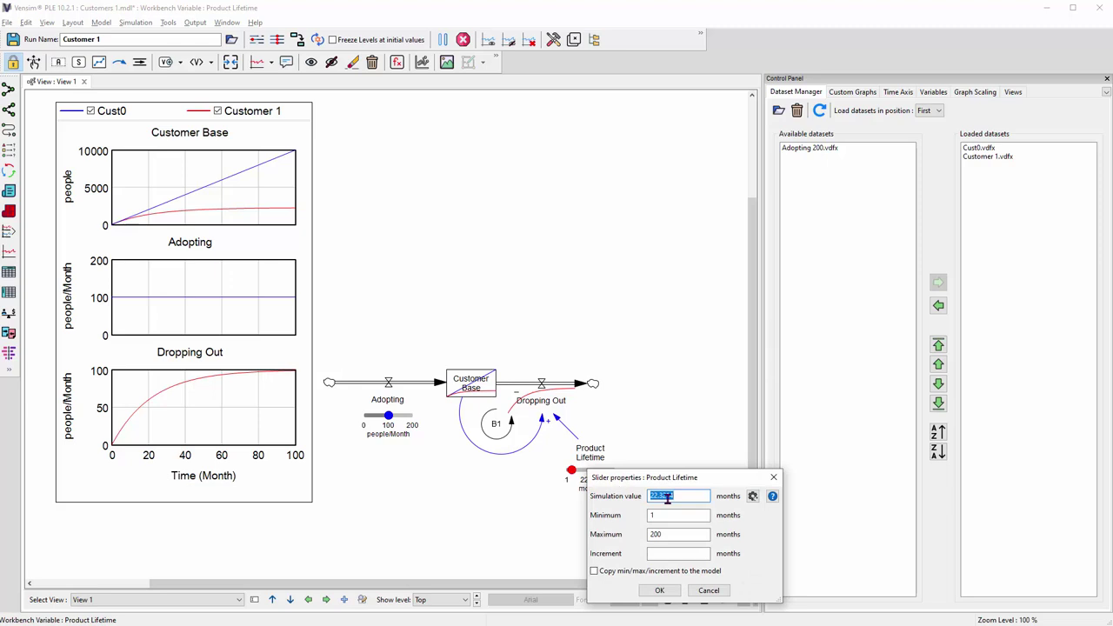
{"action": "type", "text": "10"}
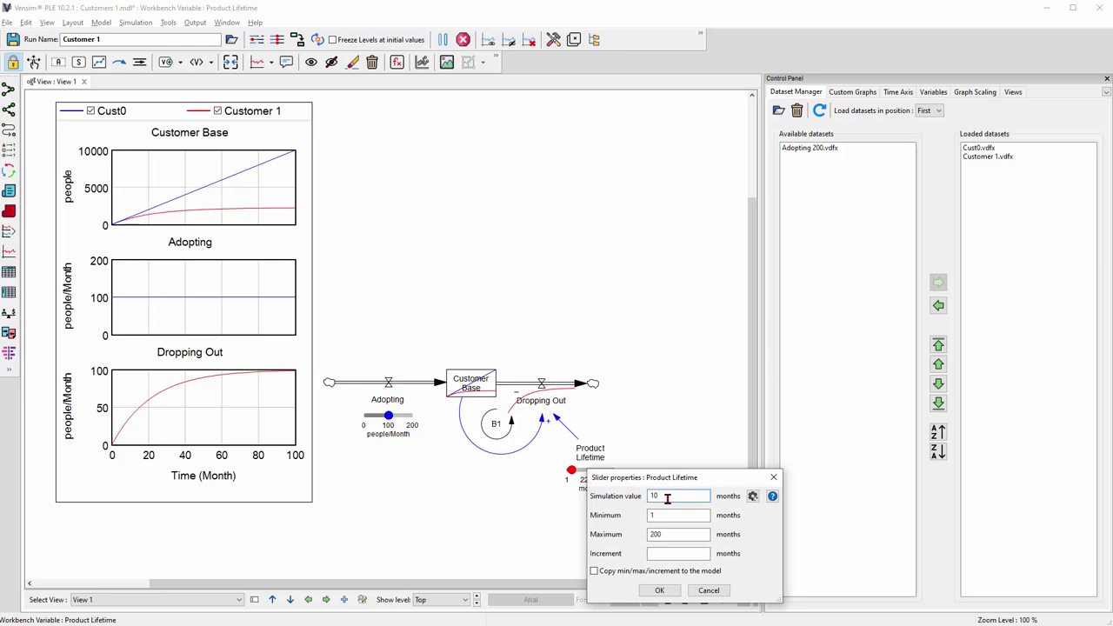
{"action": "left_click", "coordinate": [659, 591]}
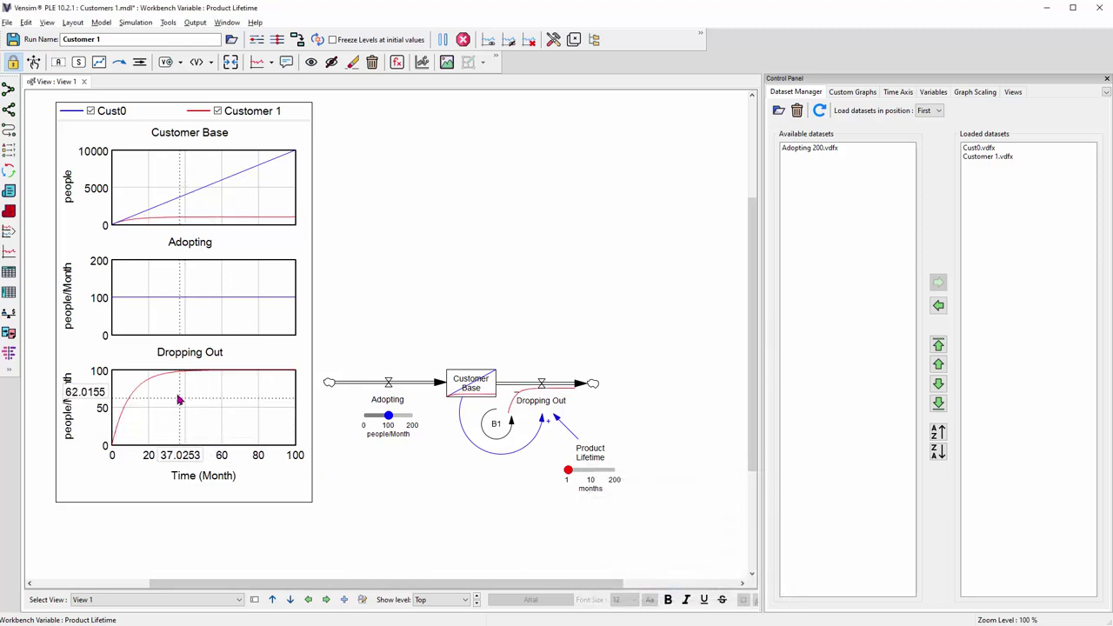
Step: Raise Product Lifetime to about 36.5 months with its slider and set its simulation value to exactly 30
{"action": "mouse_move", "coordinate": [170, 377]}
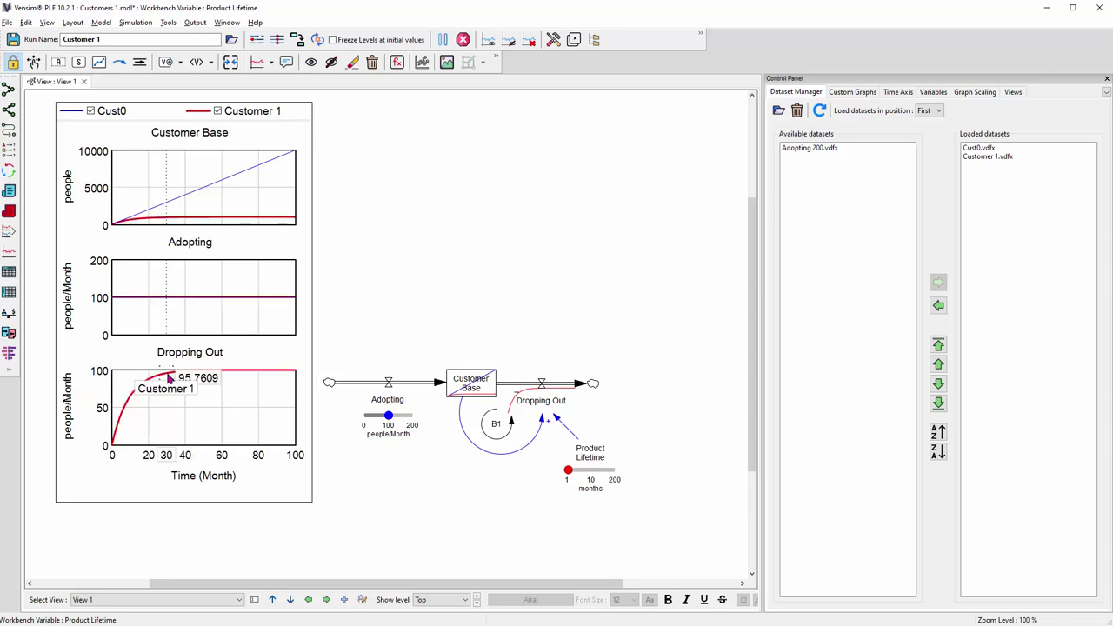
{"action": "left_click_drag", "start_coordinate": [570, 476], "coordinate": [589, 476]}
{"action": "right_click", "coordinate": [589, 476]}
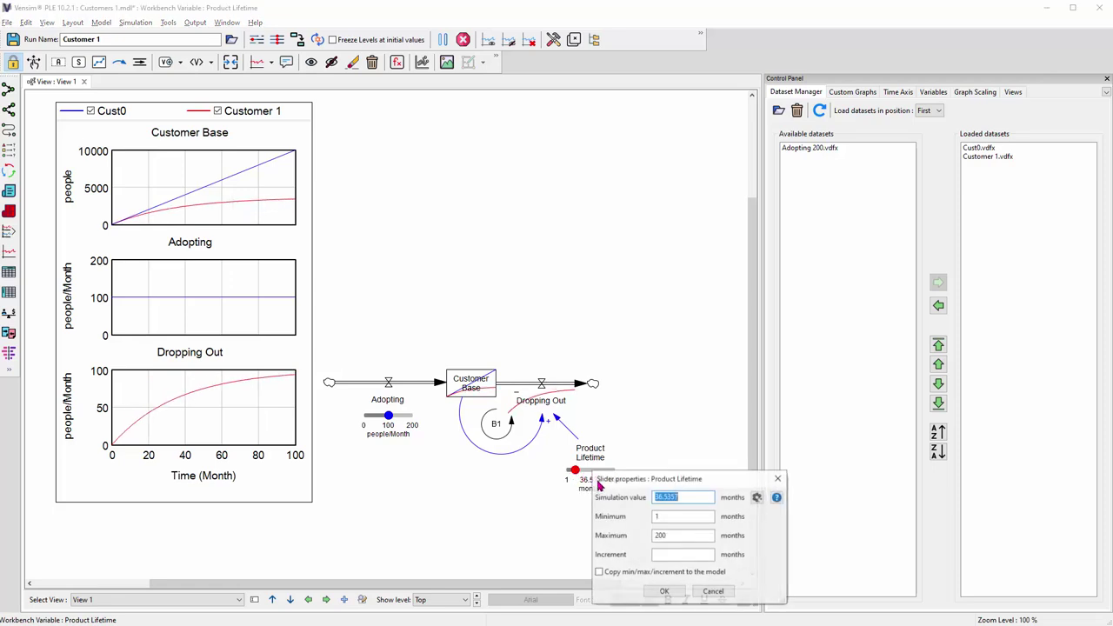
{"action": "type", "text": "30"}
{"action": "left_click", "coordinate": [664, 592]}
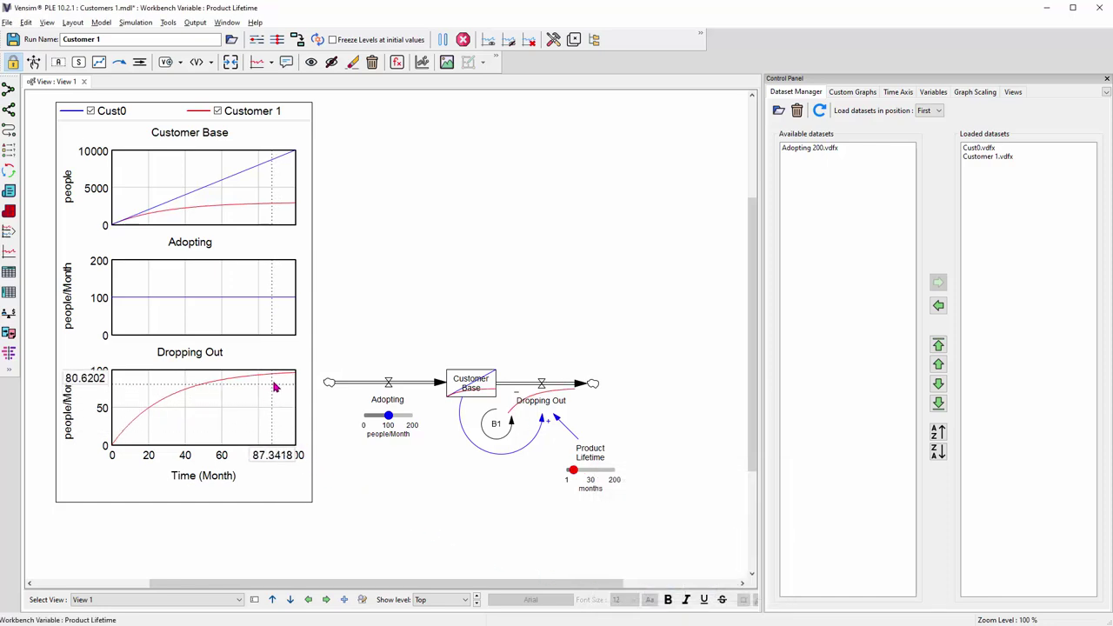
{"action": "mouse_move", "coordinate": [280, 379]}
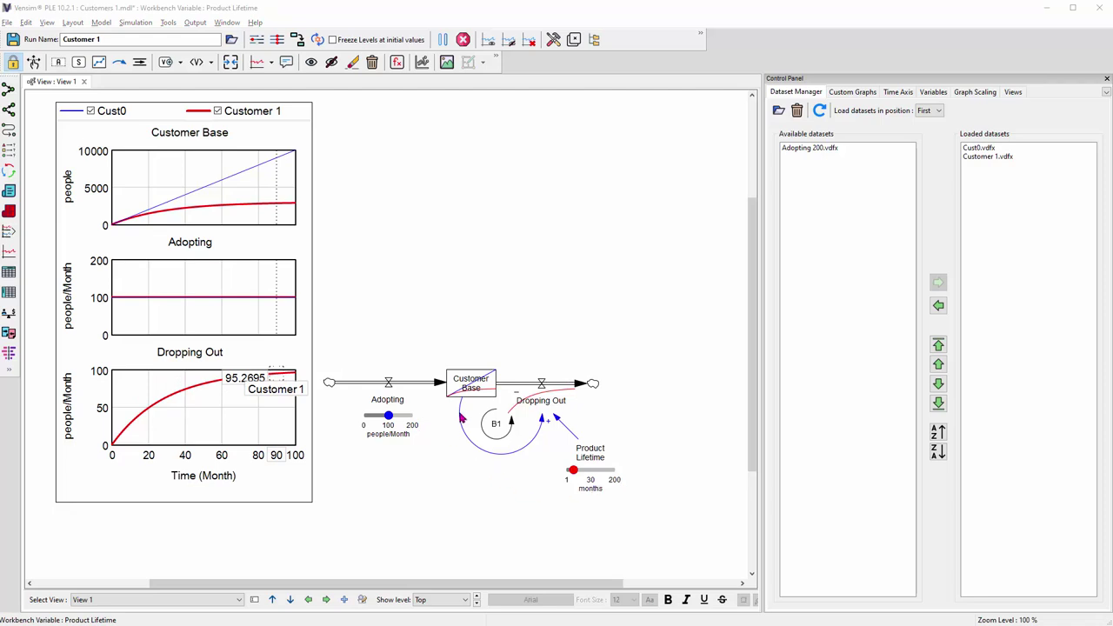
Step: Override Dropping Out's default behaviour with a Constant (with slider) type, ranging from 0 to 300 people/Month
{"action": "mouse_move", "coordinate": [571, 400]}
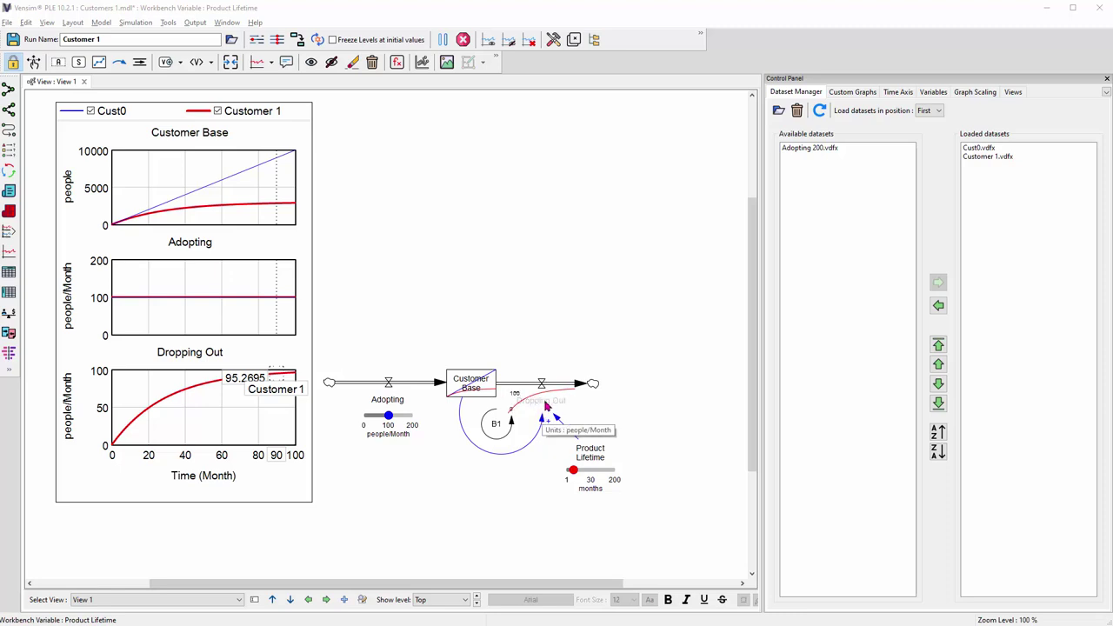
{"action": "right_click", "coordinate": [546, 405]}
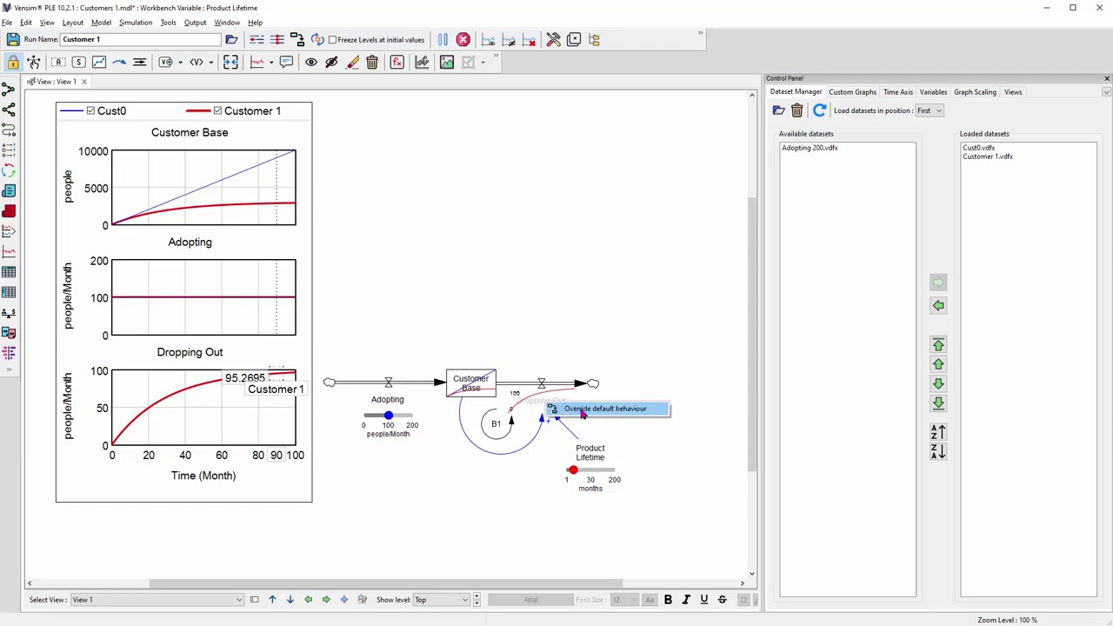
{"action": "left_click", "coordinate": [582, 413]}
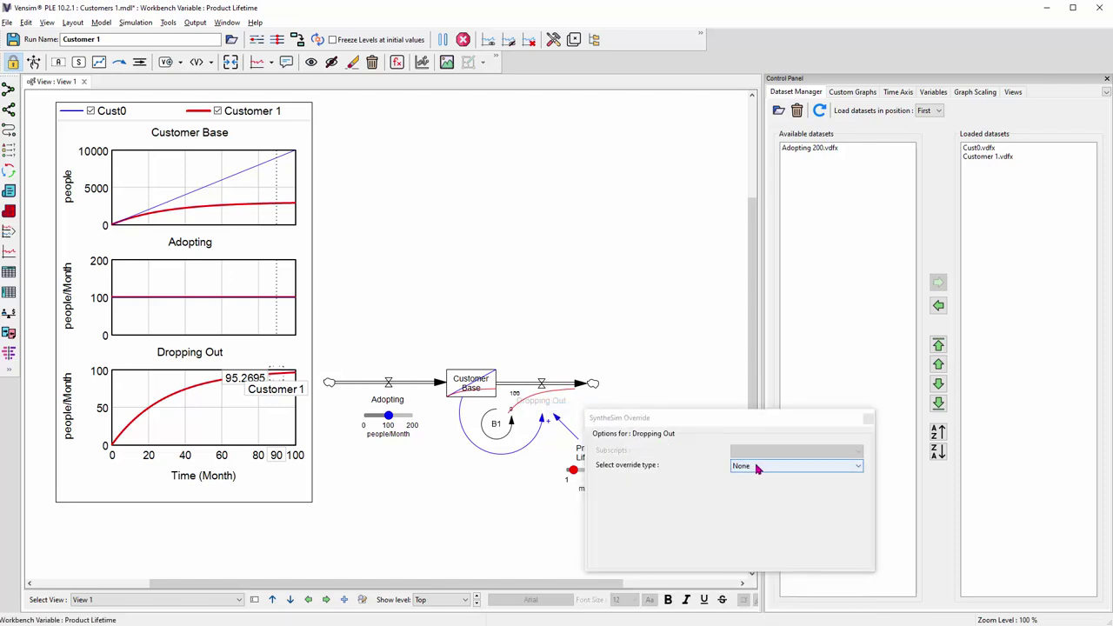
{"action": "left_click", "coordinate": [733, 470]}
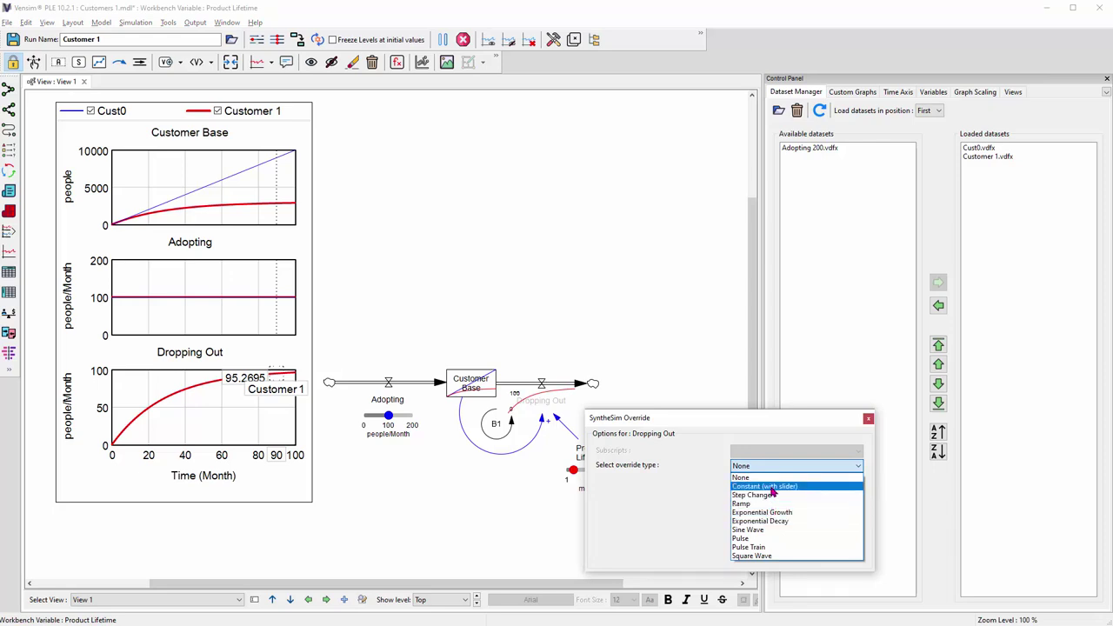
{"action": "left_click", "coordinate": [772, 491]}
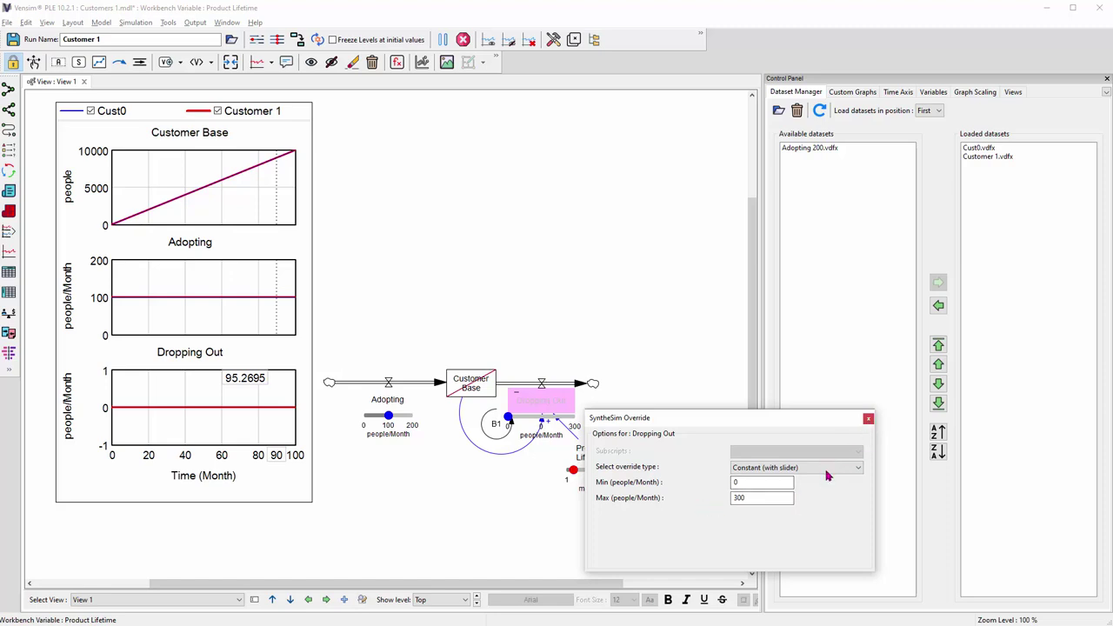
{"action": "left_click", "coordinate": [868, 421]}
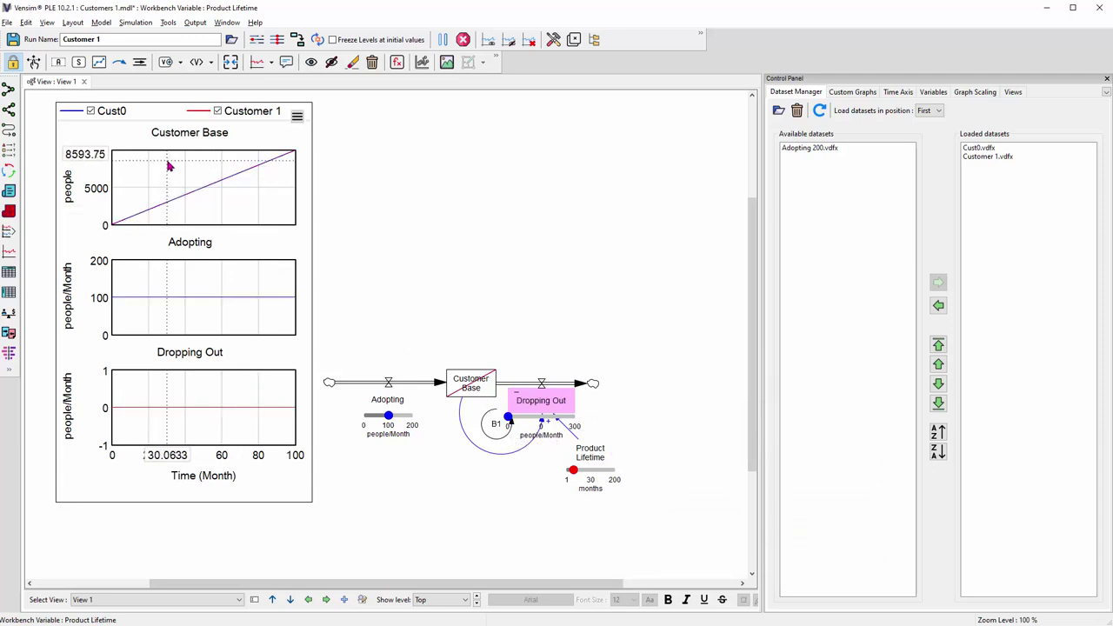
Step: Try the Dropping Out override at 101 and 171 people/Month, and reset all overrides
{"action": "mouse_move", "coordinate": [187, 199]}
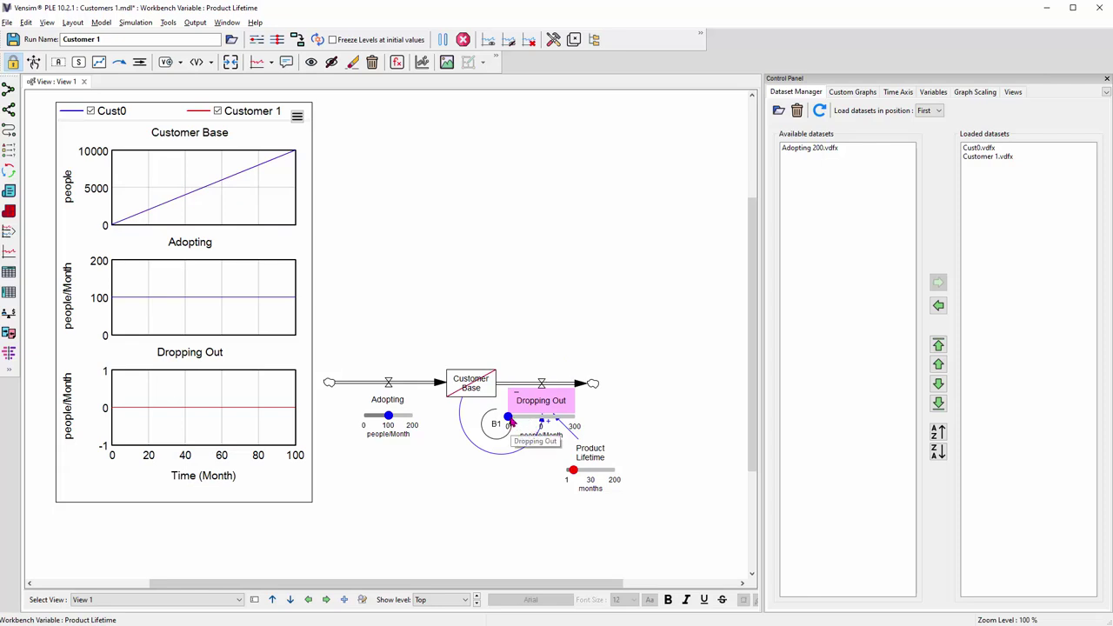
{"action": "left_click_drag", "start_coordinate": [511, 420], "coordinate": [532, 422]}
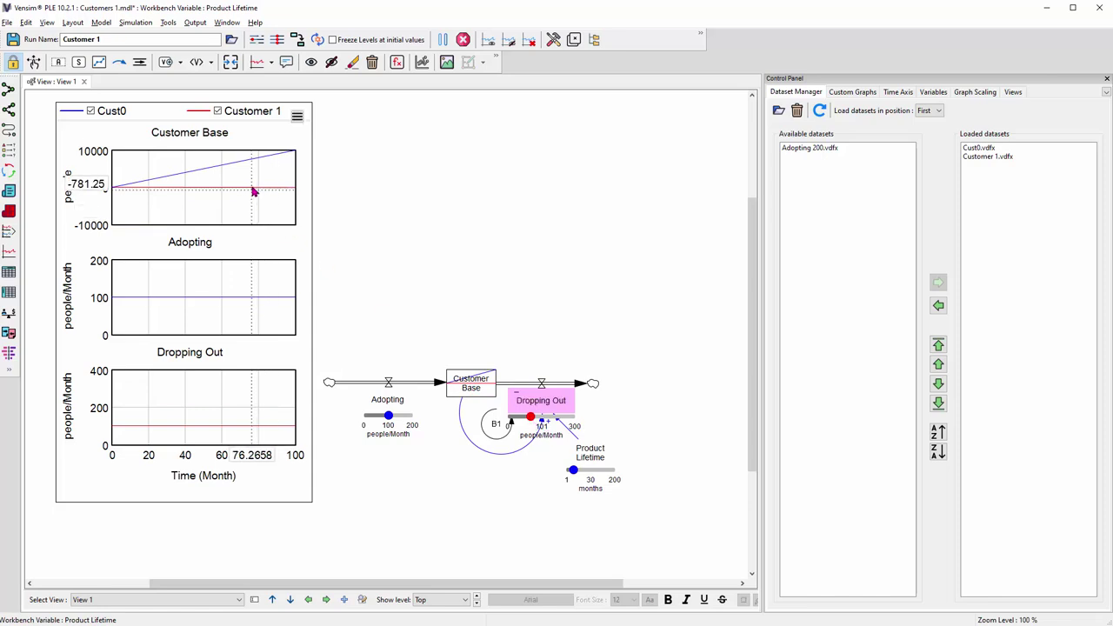
{"action": "mouse_move", "coordinate": [254, 191]}
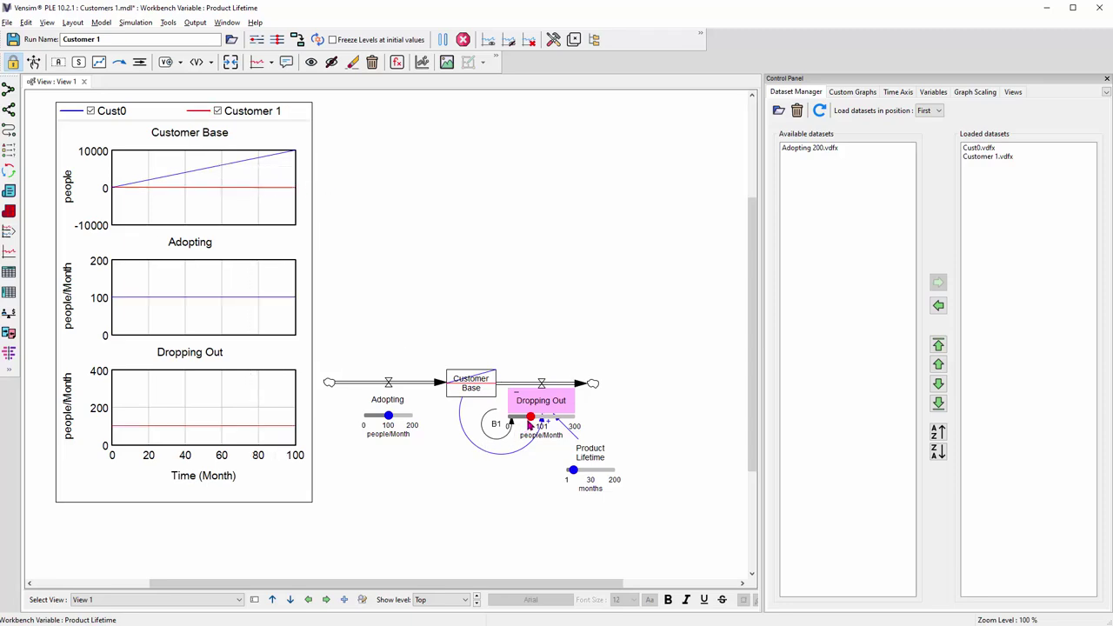
{"action": "left_click_drag", "start_coordinate": [529, 417], "coordinate": [547, 421]}
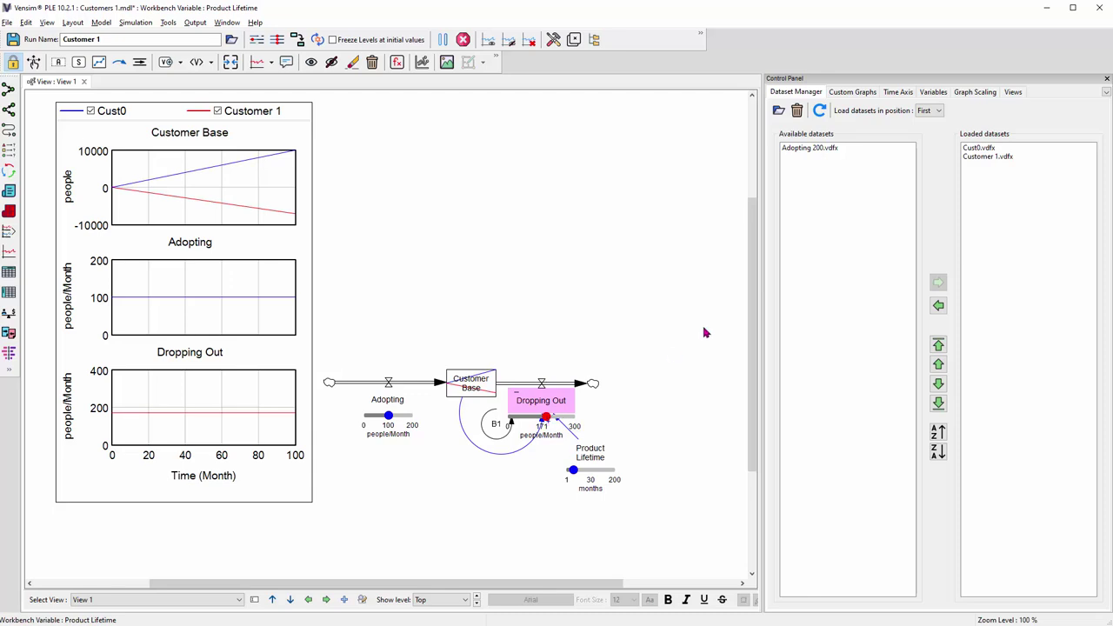
{"action": "left_click", "coordinate": [318, 40]}
{"action": "left_click", "coordinate": [583, 316]}
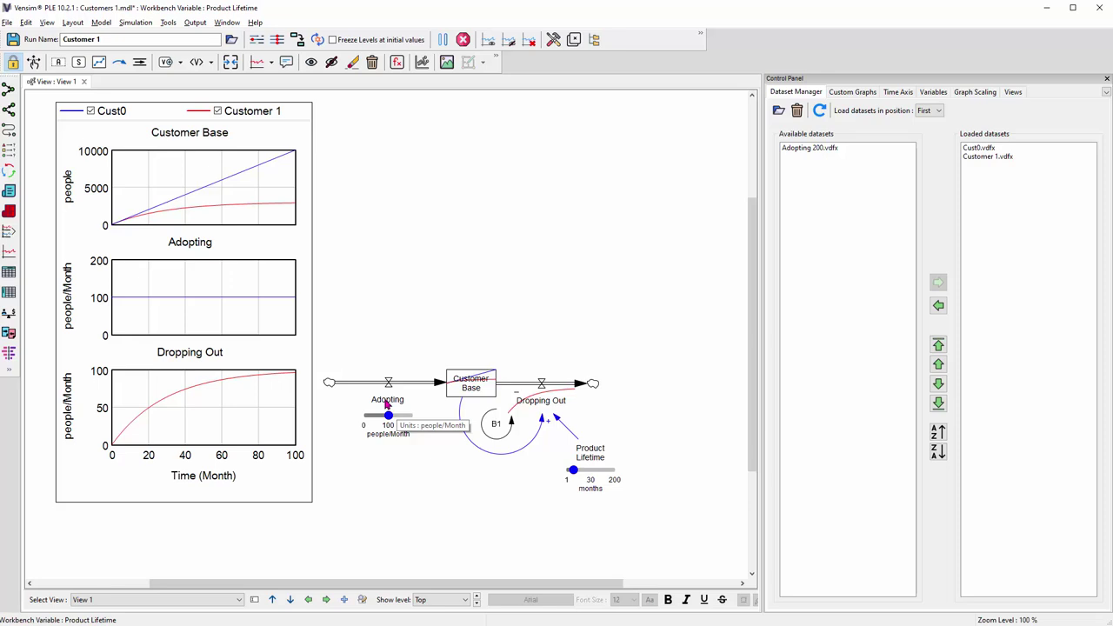
Step: Override Adopting's default behaviour with a Sine Wave and move the override settings clear of the model diagram
{"action": "right_click", "coordinate": [387, 404]}
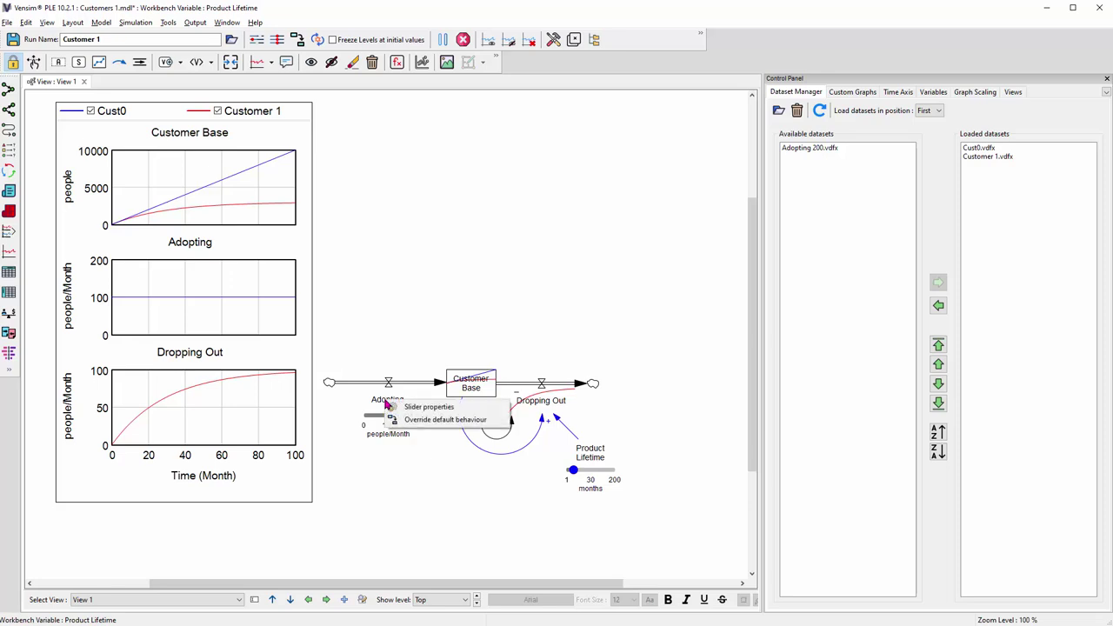
{"action": "left_click", "coordinate": [432, 421]}
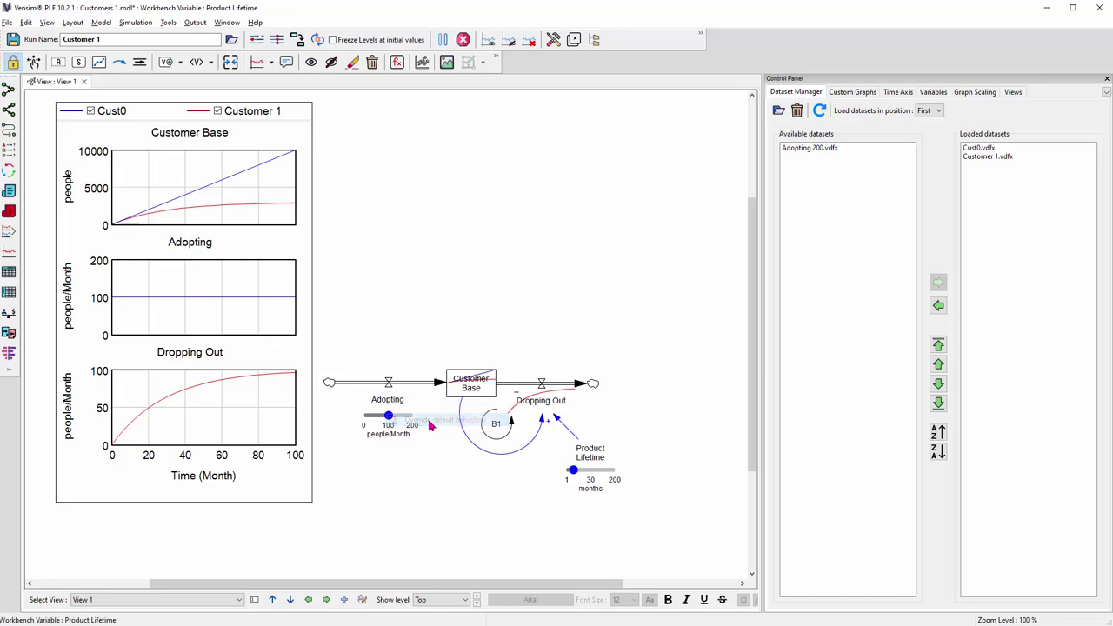
{"action": "left_click", "coordinate": [606, 479]}
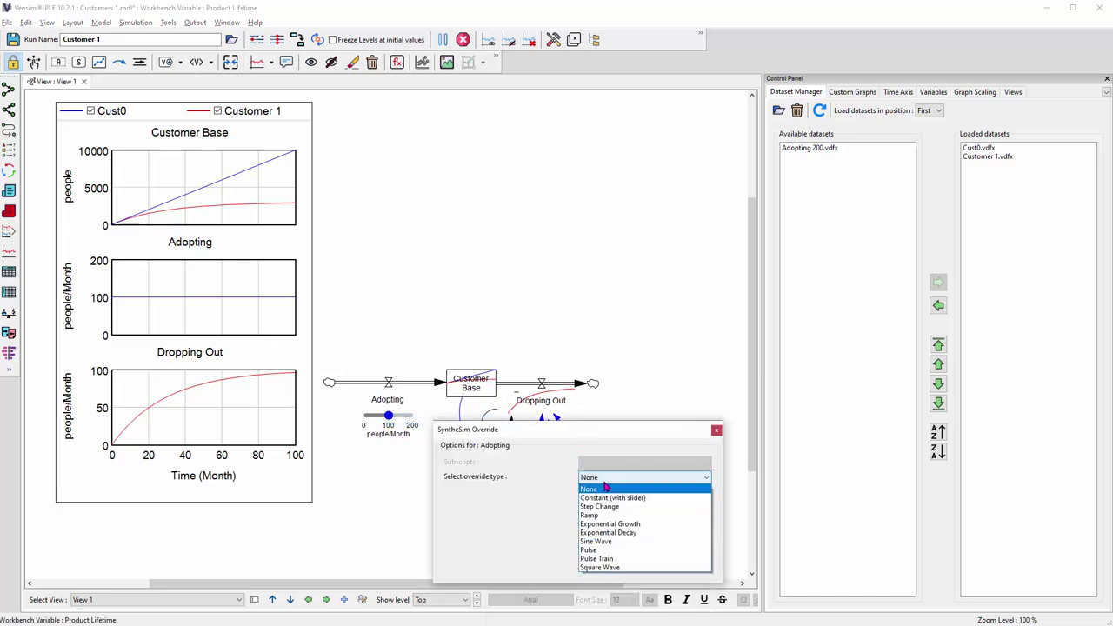
{"action": "left_click", "coordinate": [602, 548]}
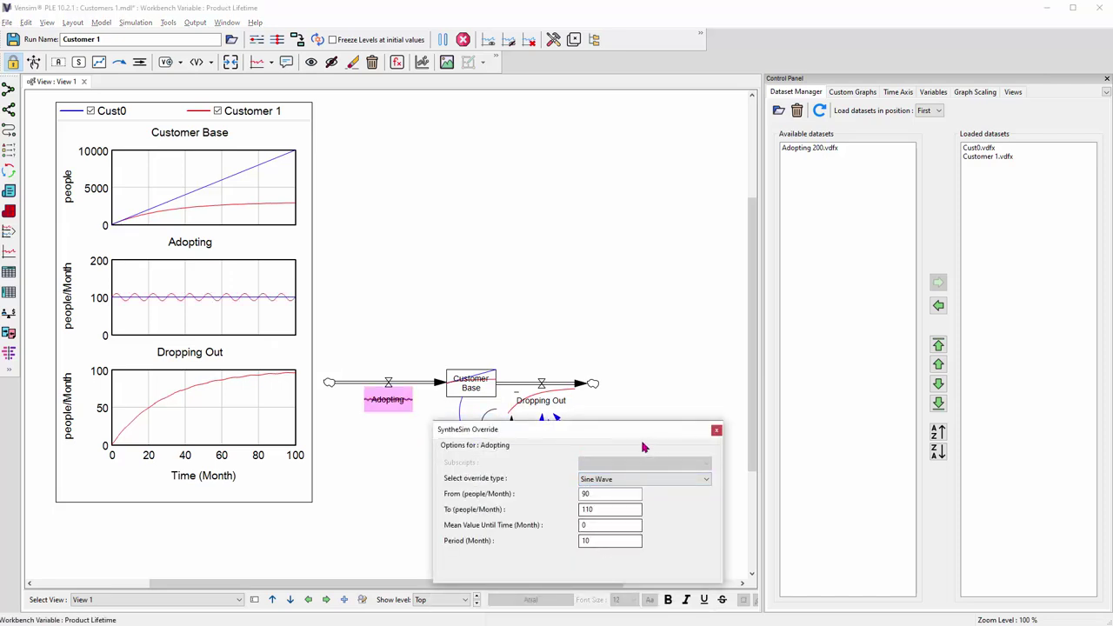
{"action": "left_click_drag", "start_coordinate": [589, 430], "coordinate": [490, 513]}
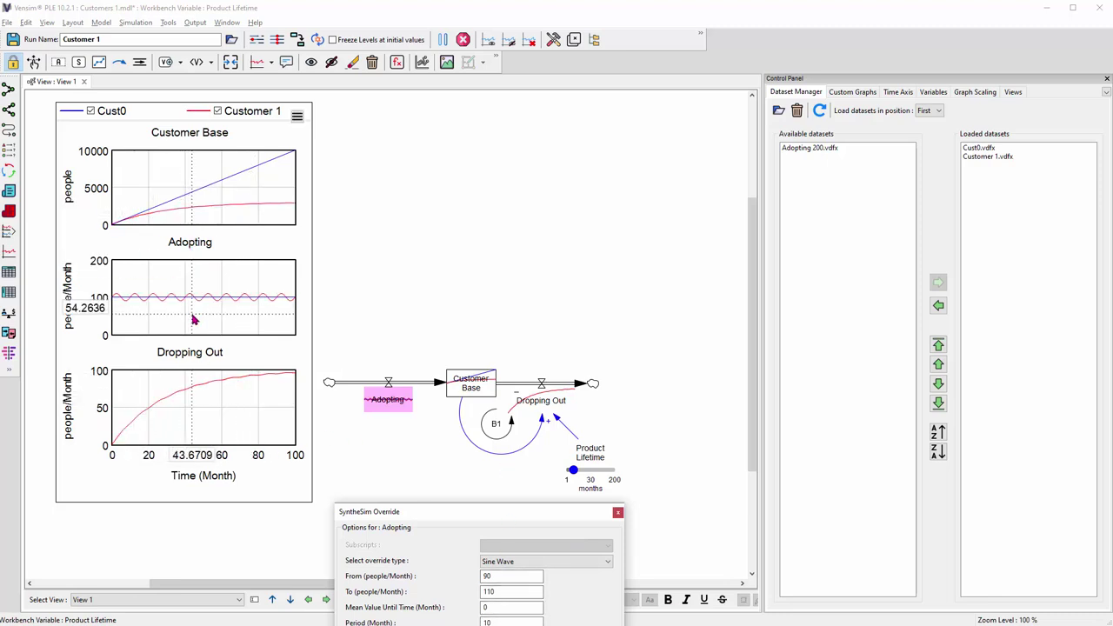
Step: Set Adopting's sine wave to run from 50 to 150 people/Month with a period of 12 months
{"action": "mouse_move", "coordinate": [184, 305]}
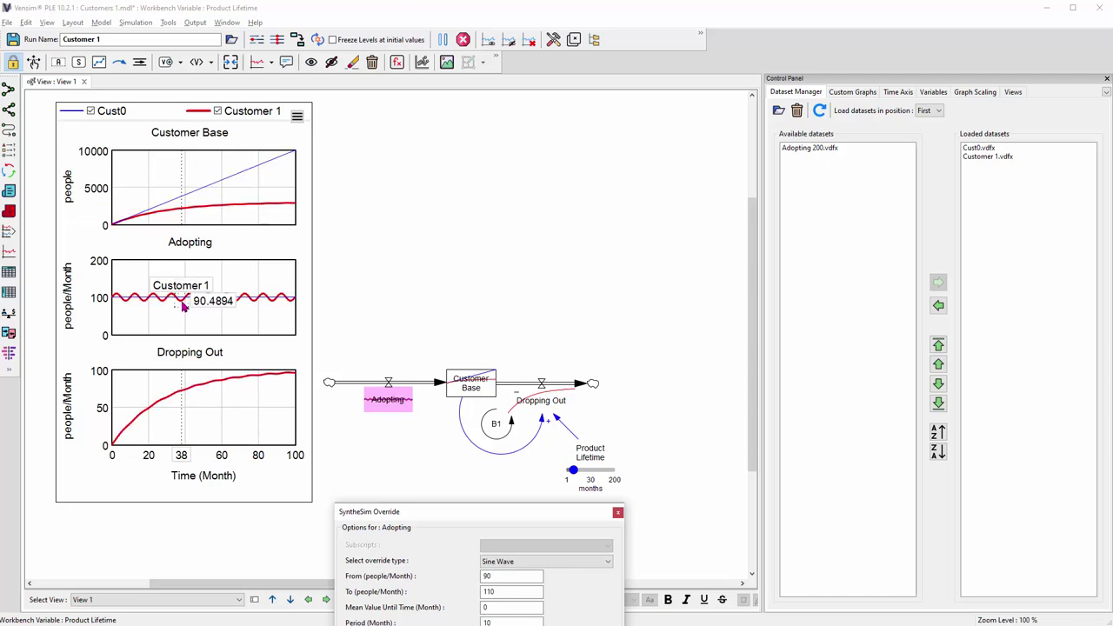
{"action": "double_click", "coordinate": [512, 575]}
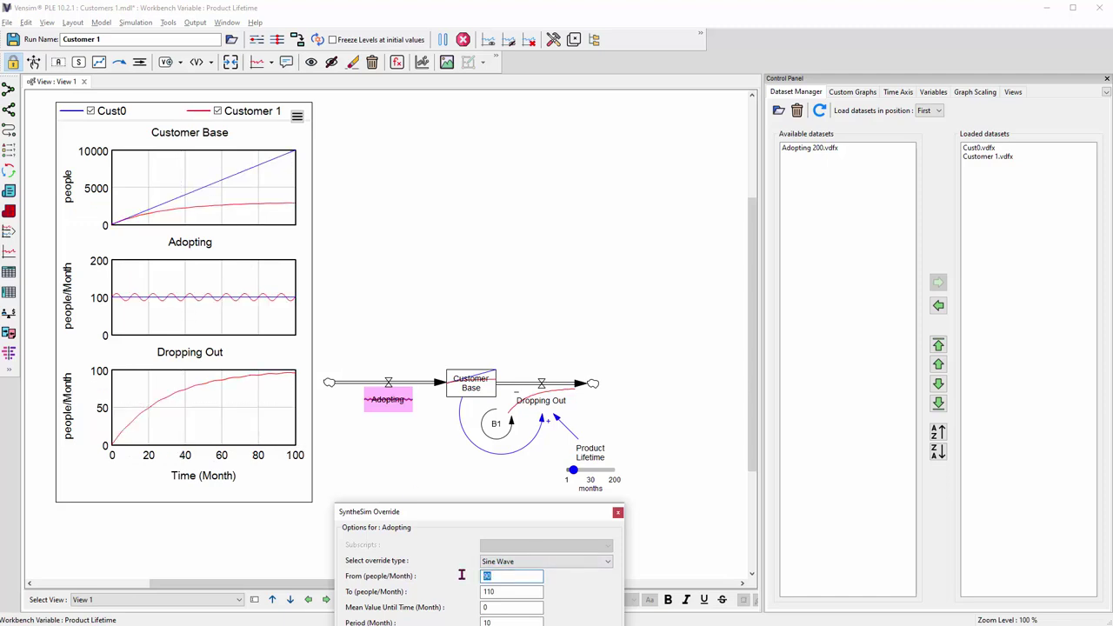
{"action": "type", "text": "50"}
{"action": "key", "text": "Tab"}
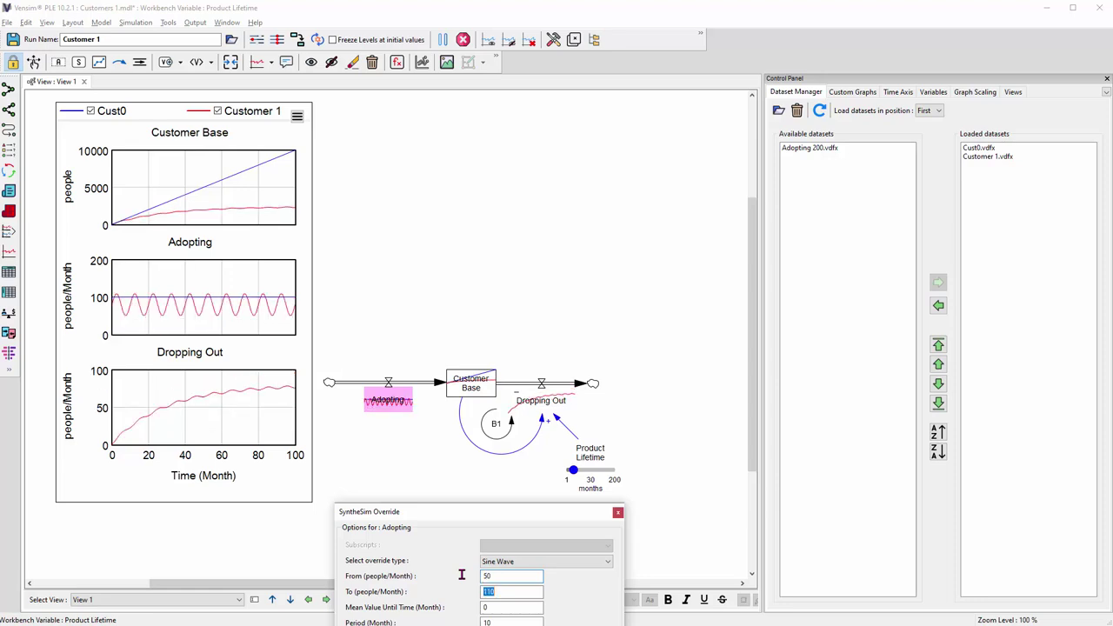
{"action": "type", "text": "150"}
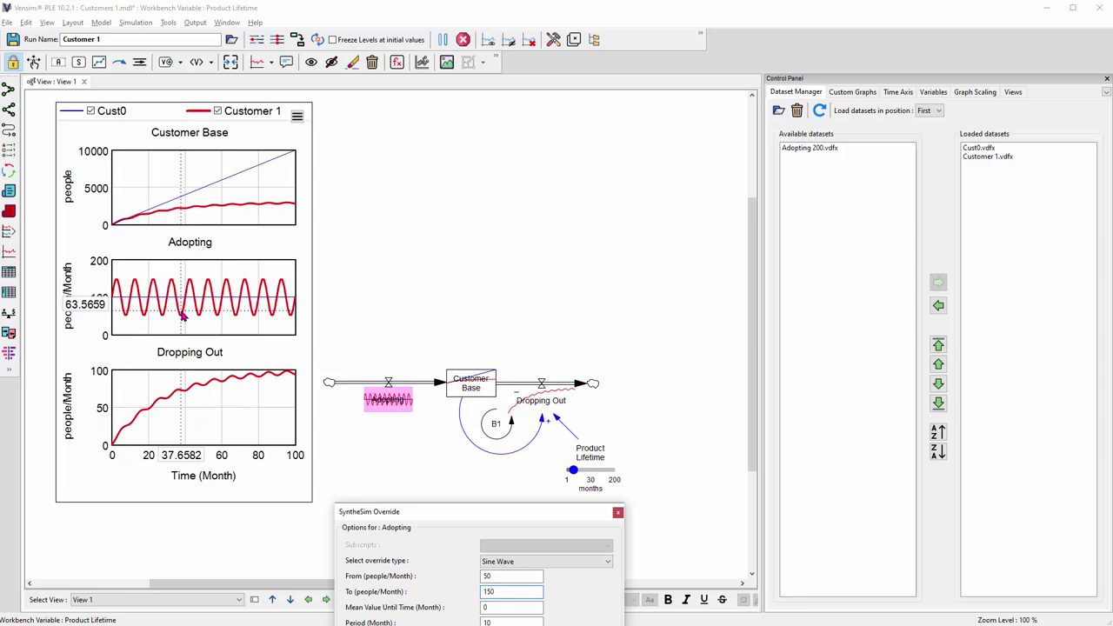
{"action": "mouse_move", "coordinate": [182, 320]}
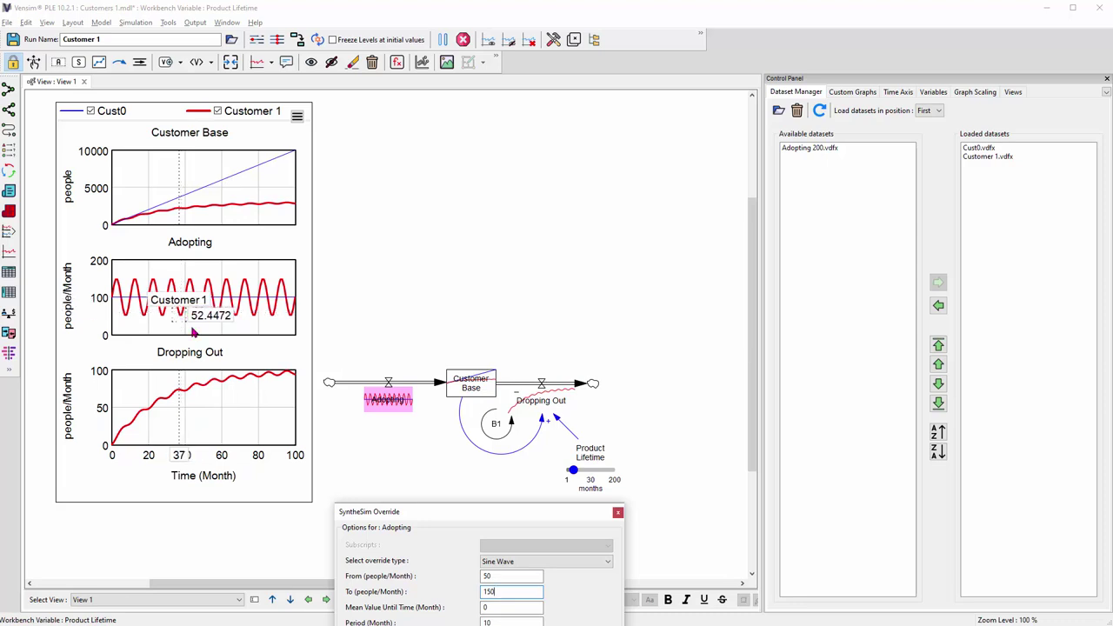
{"action": "double_click", "coordinate": [477, 621]}
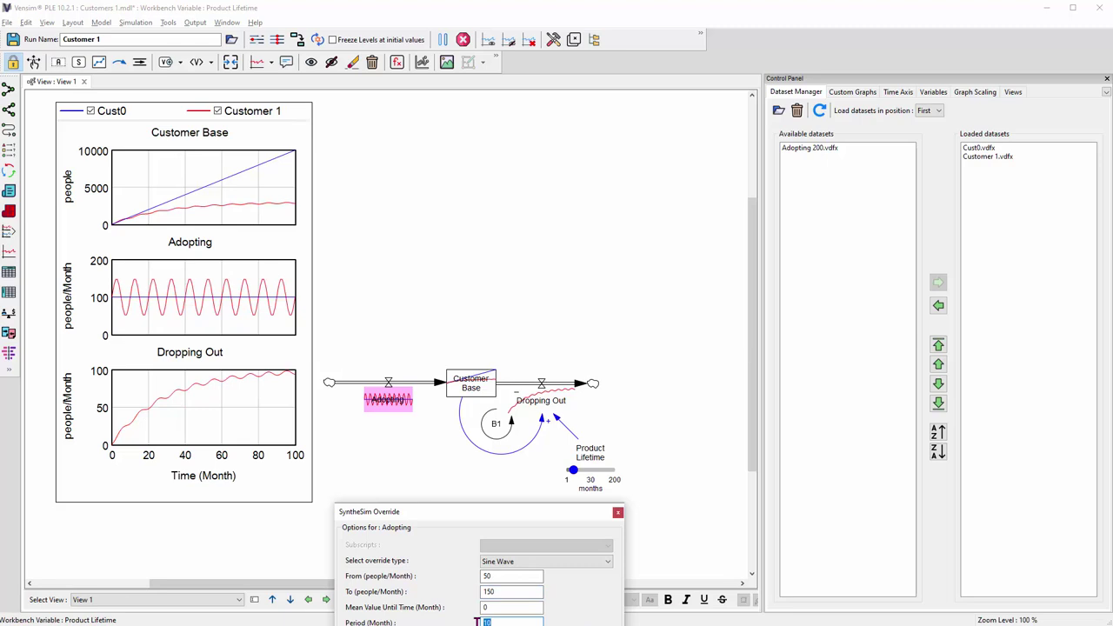
{"action": "type", "text": "12"}
{"action": "left_click", "coordinate": [514, 607]}
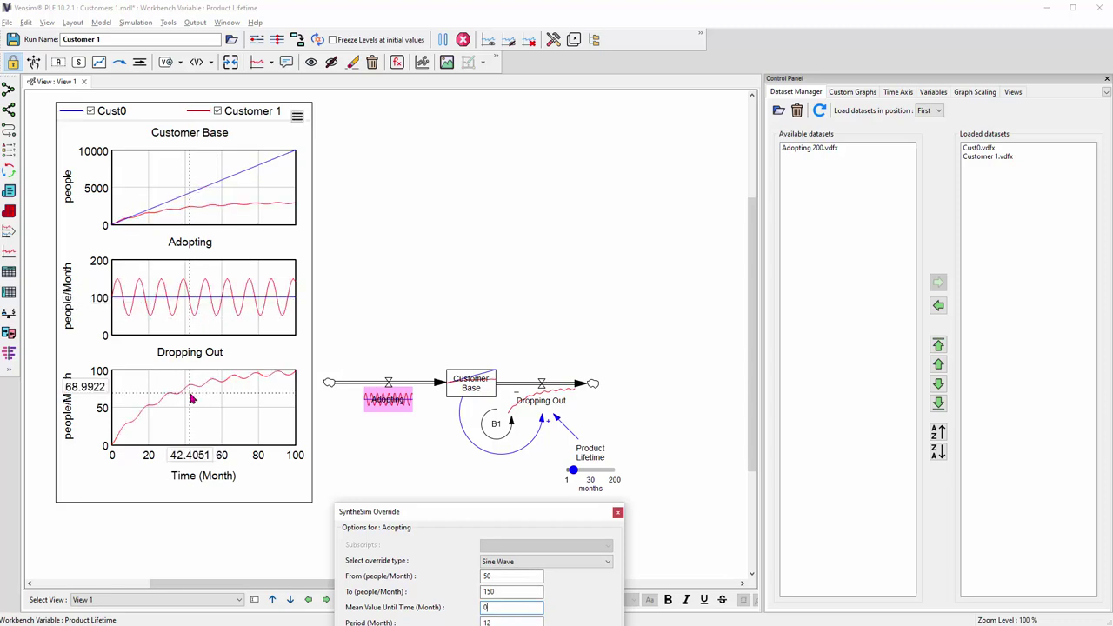
Step: Lower Product Lifetime to about 15.2 months, set its simulation value to exactly 3, and close the Adopting override settings
{"action": "mouse_move", "coordinate": [193, 388]}
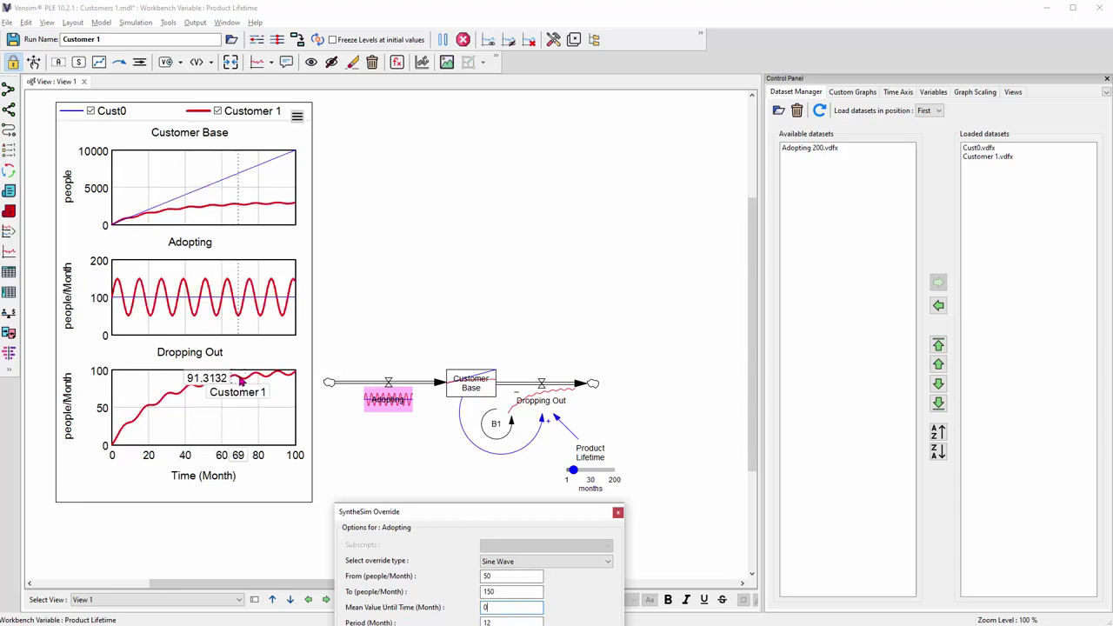
{"action": "mouse_move", "coordinate": [233, 199]}
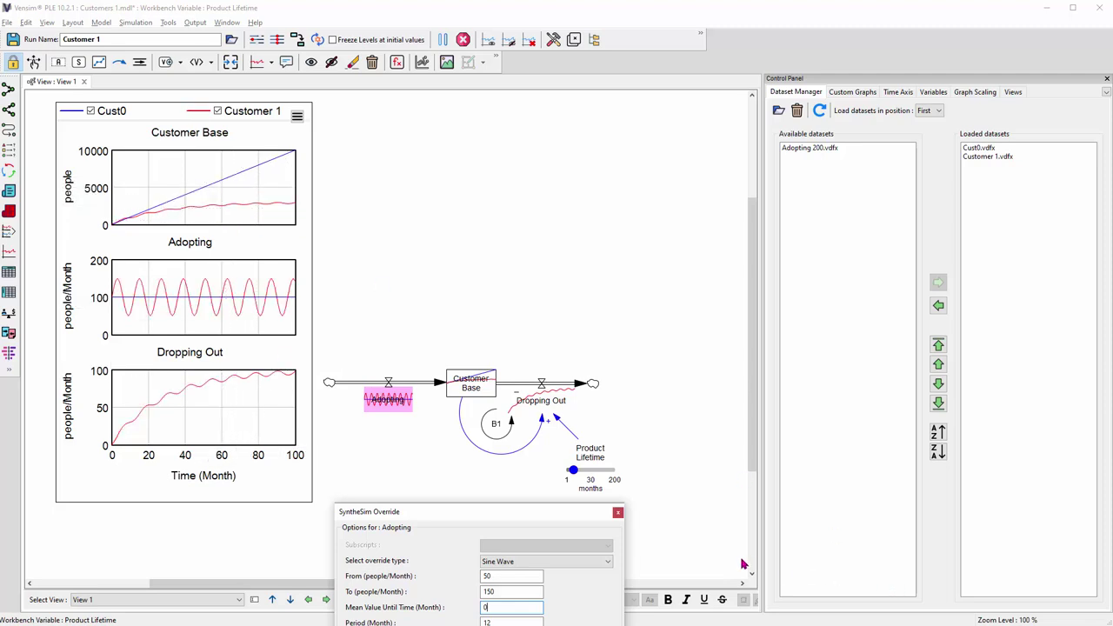
{"action": "mouse_move", "coordinate": [374, 409]}
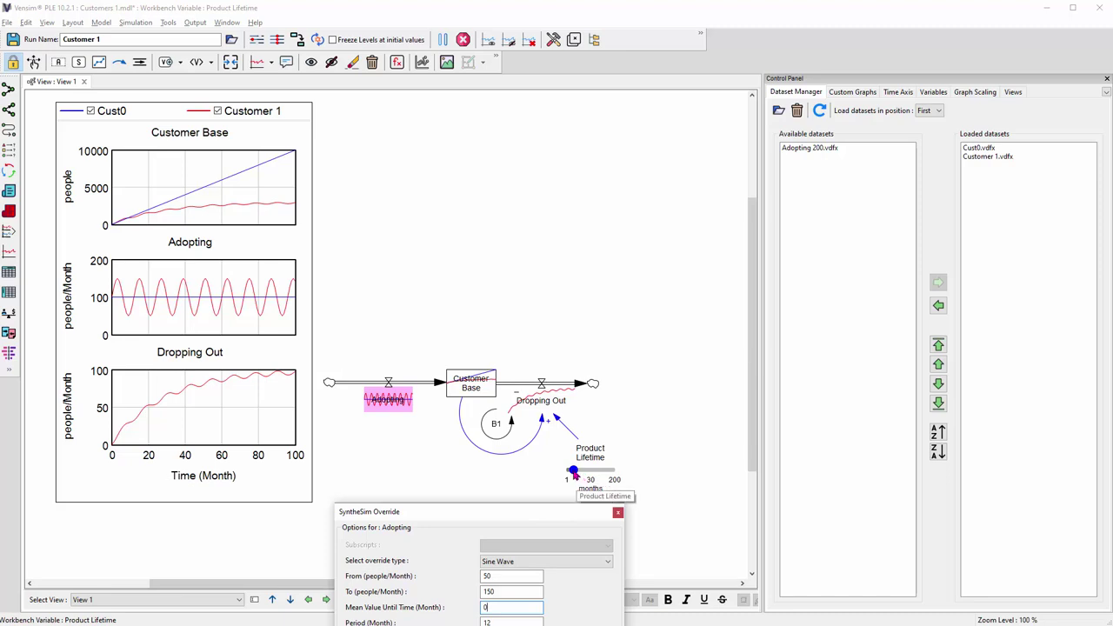
{"action": "mouse_move", "coordinate": [574, 474]}
{"action": "left_mouse_down"}
{"action": "mouse_move", "coordinate": [615, 478]}
{"action": "mouse_move", "coordinate": [571, 483]}
{"action": "left_mouse_up"}
{"action": "right_click", "coordinate": [608, 478]}
{"action": "key", "text": "Escape"}
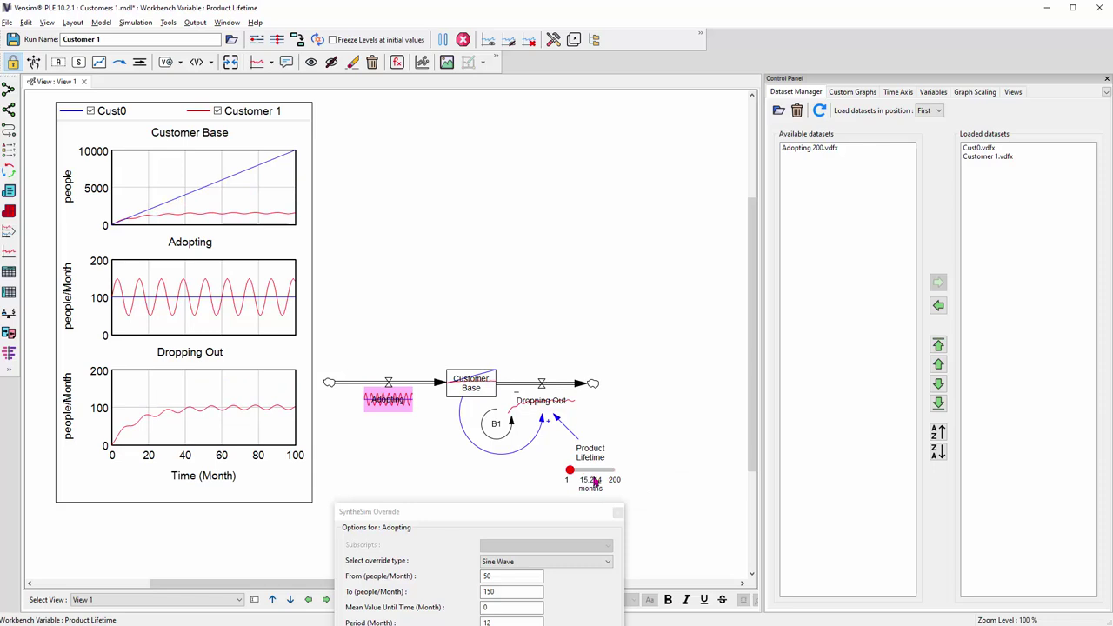
{"action": "left_click", "coordinate": [593, 480]}
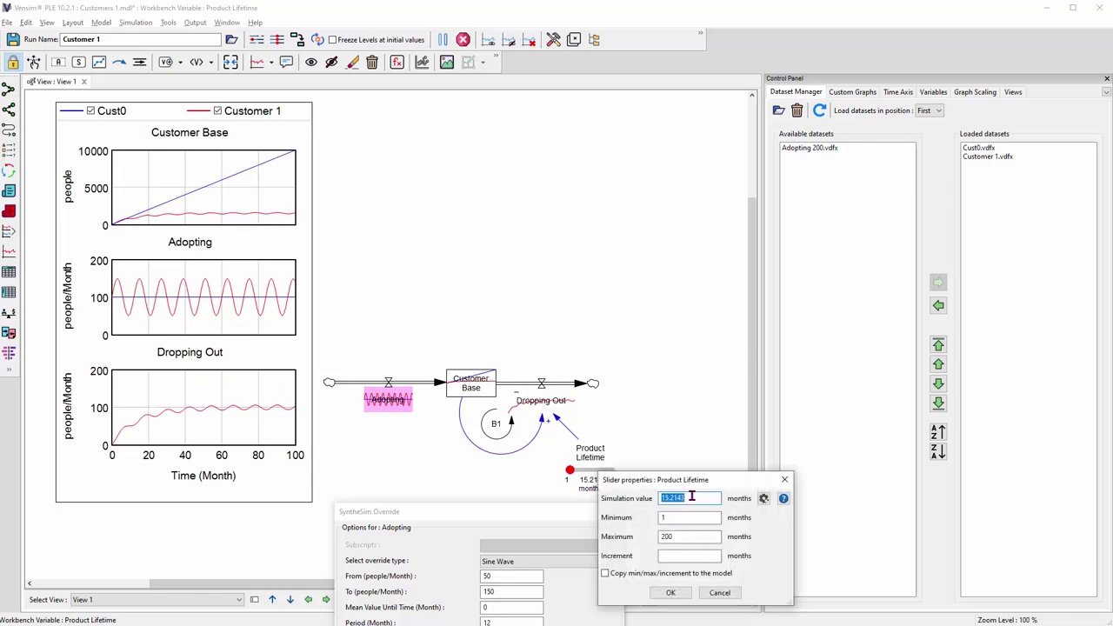
{"action": "type", "text": "3"}
{"action": "left_click", "coordinate": [671, 592]}
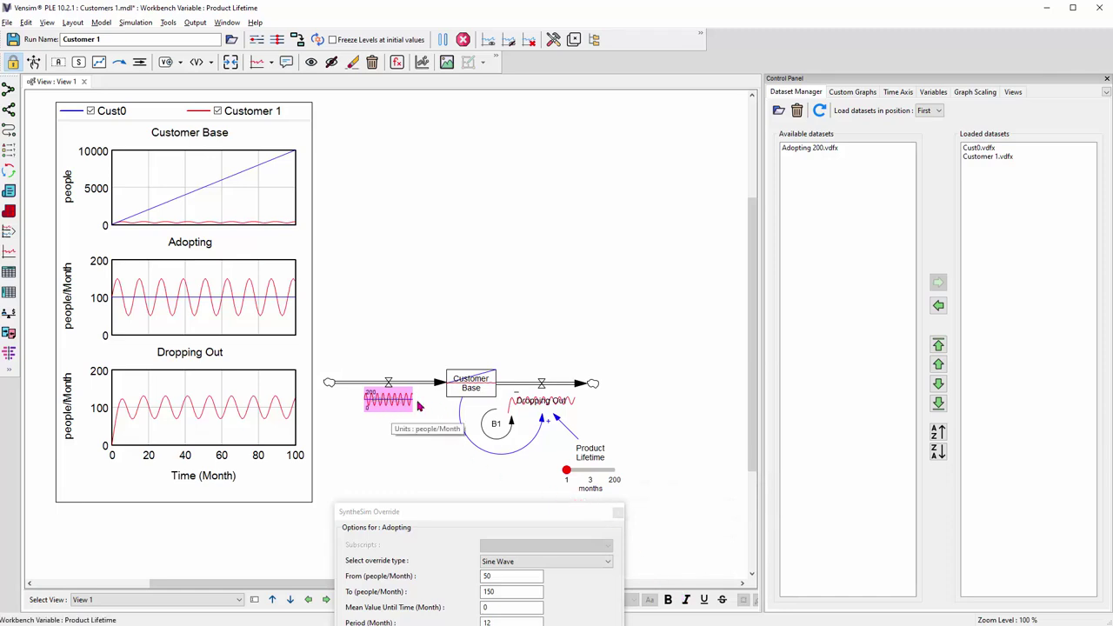
{"action": "mouse_move", "coordinate": [199, 421]}
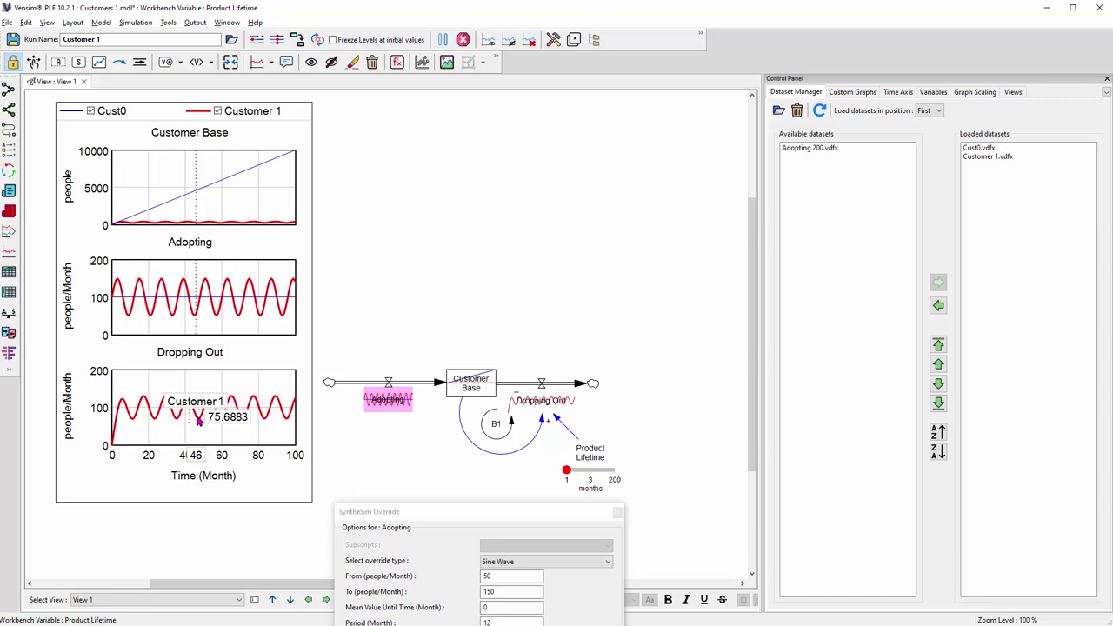
{"action": "left_click", "coordinate": [618, 514]}
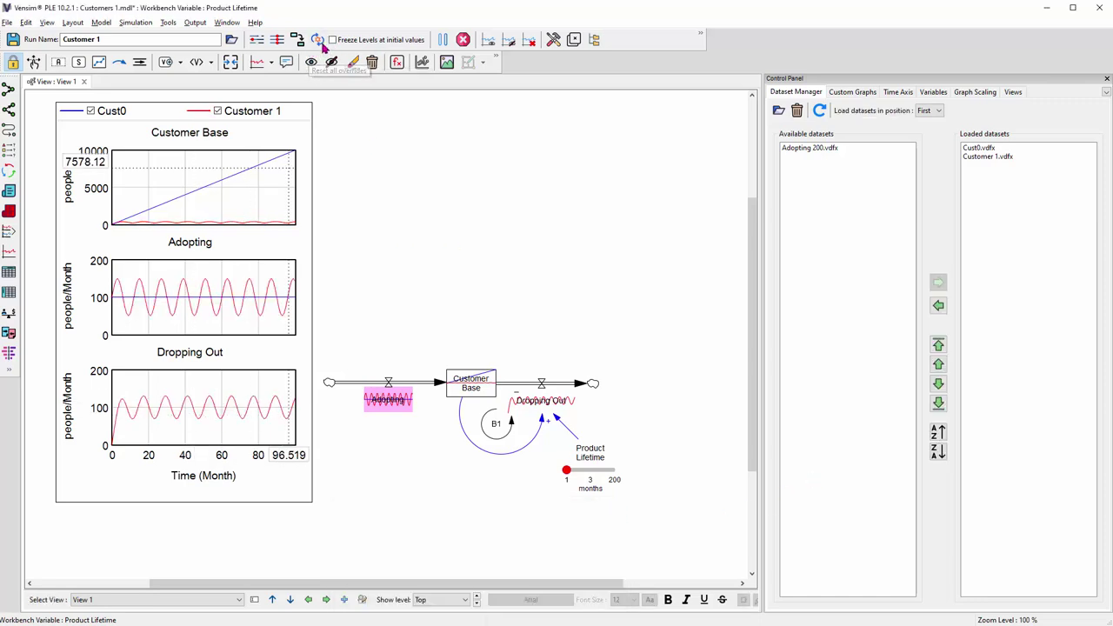
Step: End the live simulation and save the model under the new name Customers 2.mdl
{"action": "left_click", "coordinate": [463, 40]}
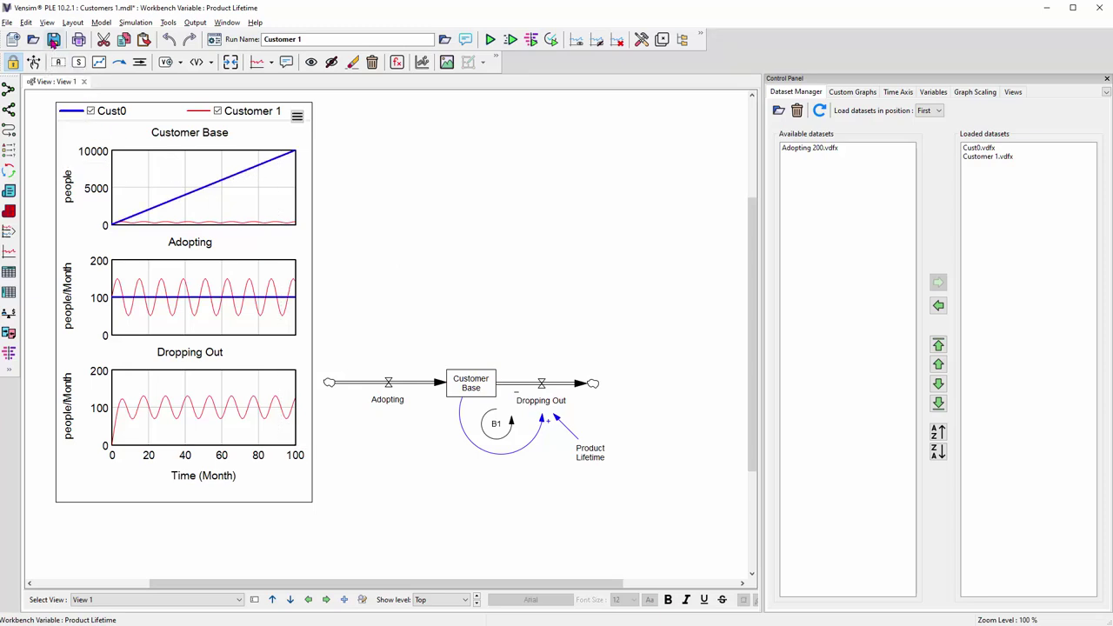
{"action": "left_click", "coordinate": [9, 22]}
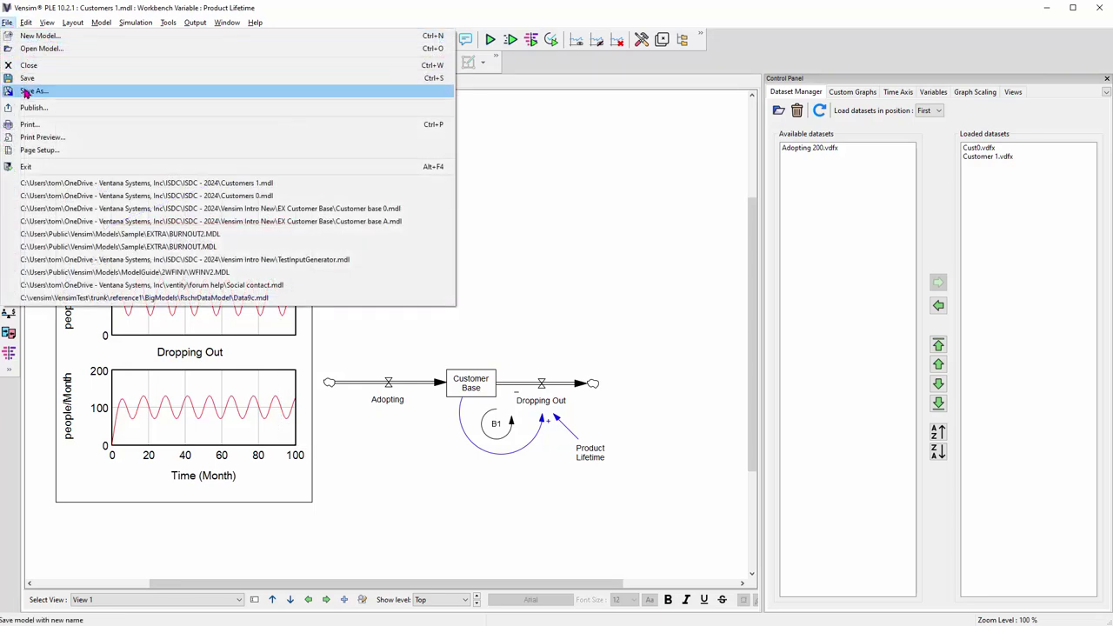
{"action": "left_click", "coordinate": [34, 90]}
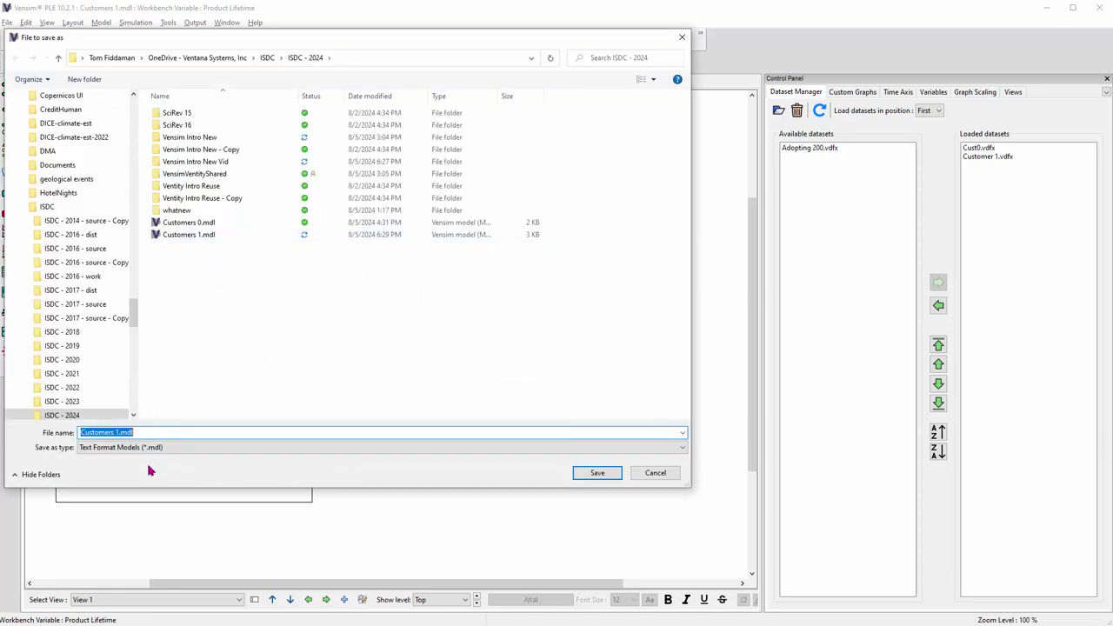
{"action": "key", "text": "Right"}
{"action": "type", "text": "2"}
{"action": "key", "text": "Return"}
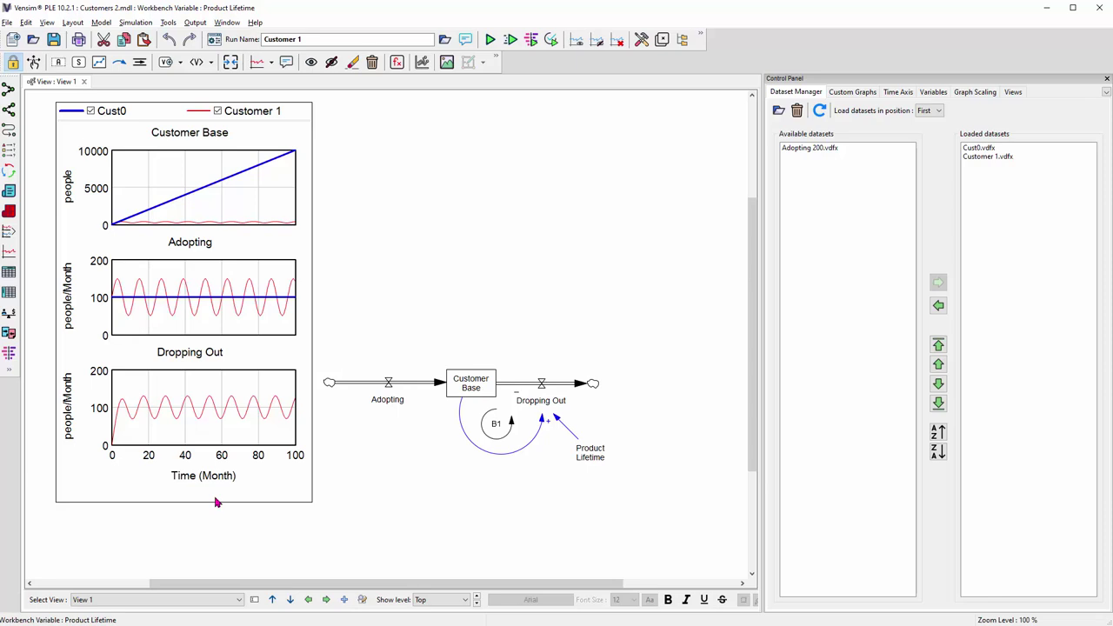
{"action": "key", "text": "alt+Tab"}
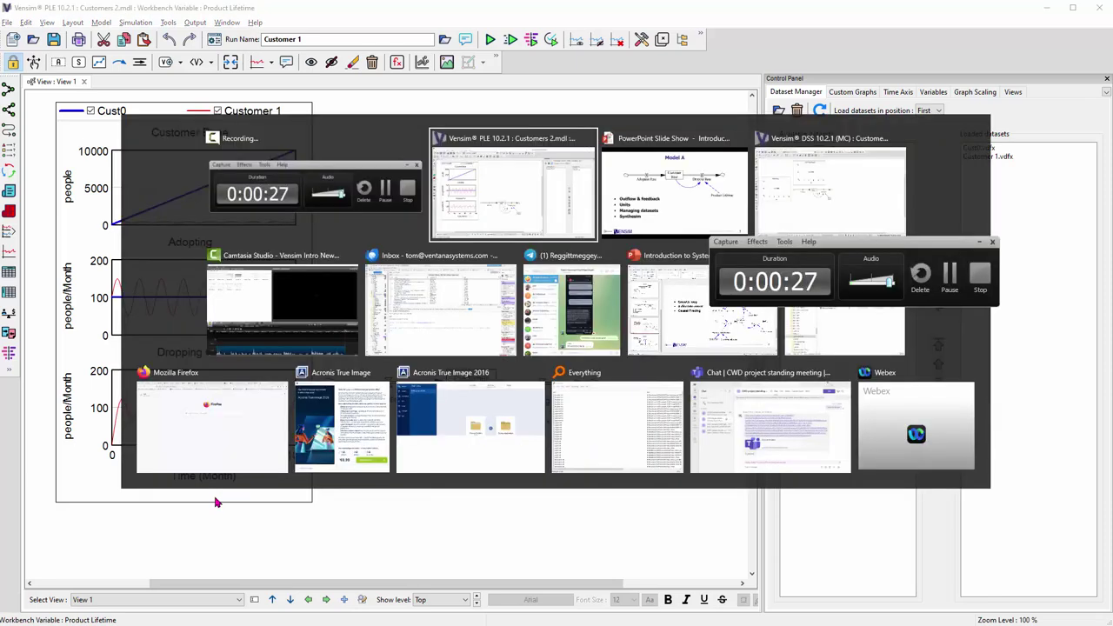
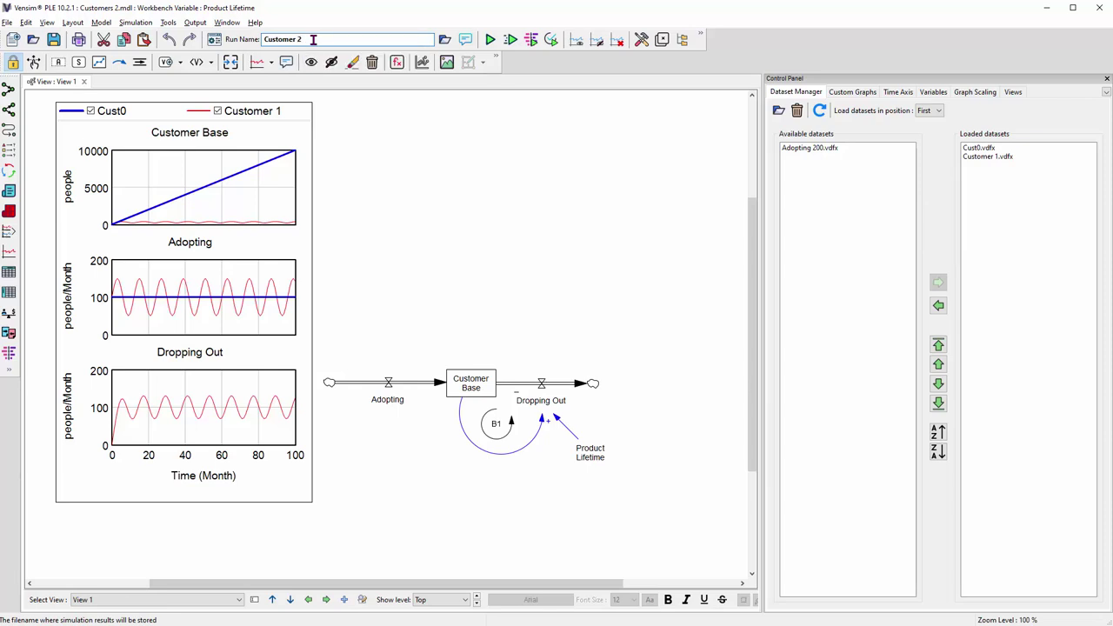
Step: Name the run Customer 2 and move the whole stock-and-flow structure up and farther away from the graphs
{"action": "key", "text": "2"}
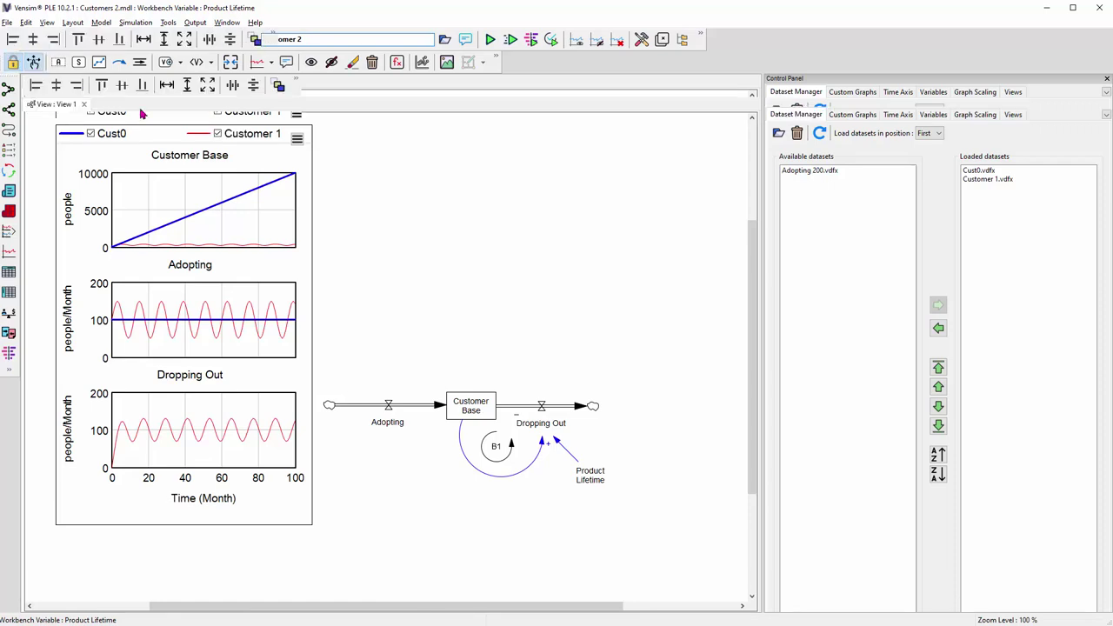
{"action": "left_click_drag", "start_coordinate": [675, 336], "coordinate": [321, 507]}
{"action": "left_click_drag", "start_coordinate": [468, 410], "coordinate": [544, 331]}
{"action": "left_click", "coordinate": [561, 260]}
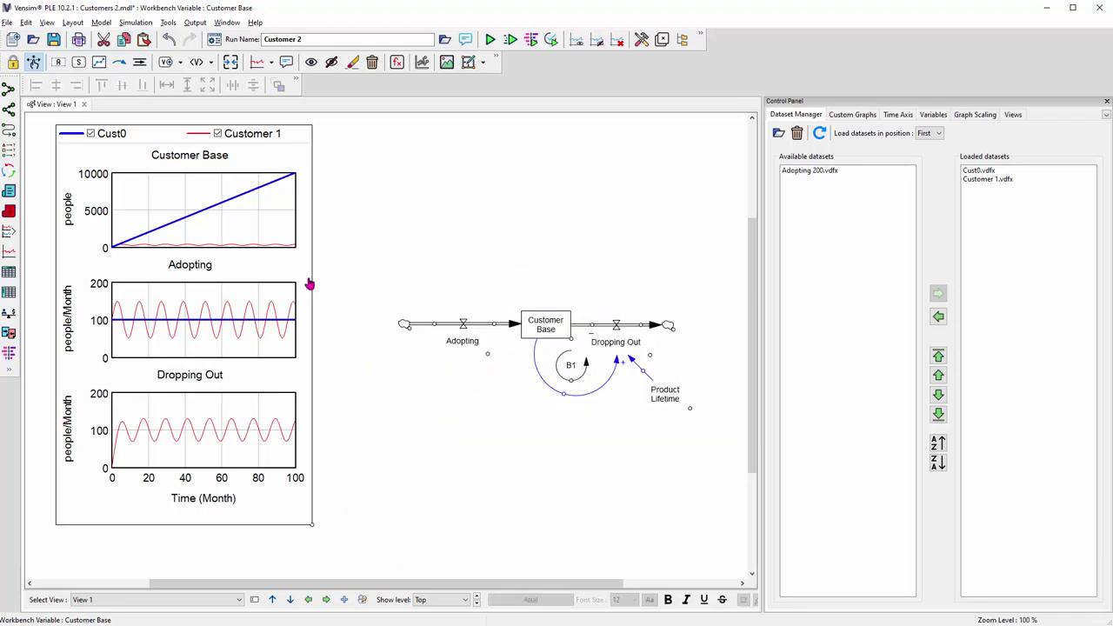
Step: Add the variables Contacts and Contact Rate above the Customer Base stock
{"action": "left_click", "coordinate": [58, 61]}
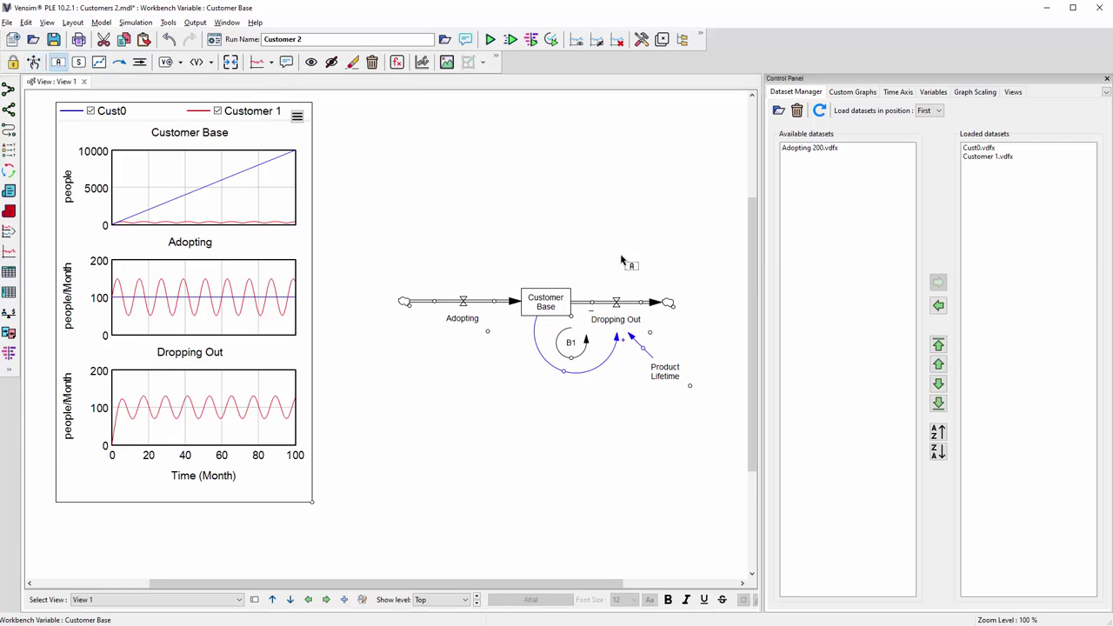
{"action": "left_click", "coordinate": [570, 221]}
{"action": "type", "text": "Cont"}
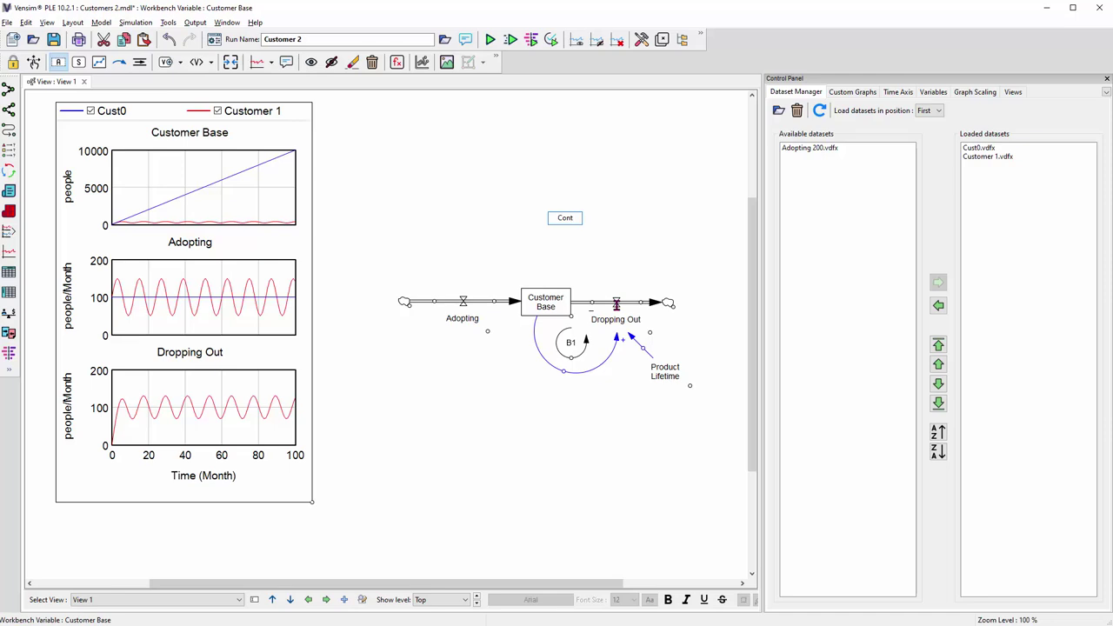
{"action": "type", "text": "acts"}
{"action": "key", "text": "Return"}
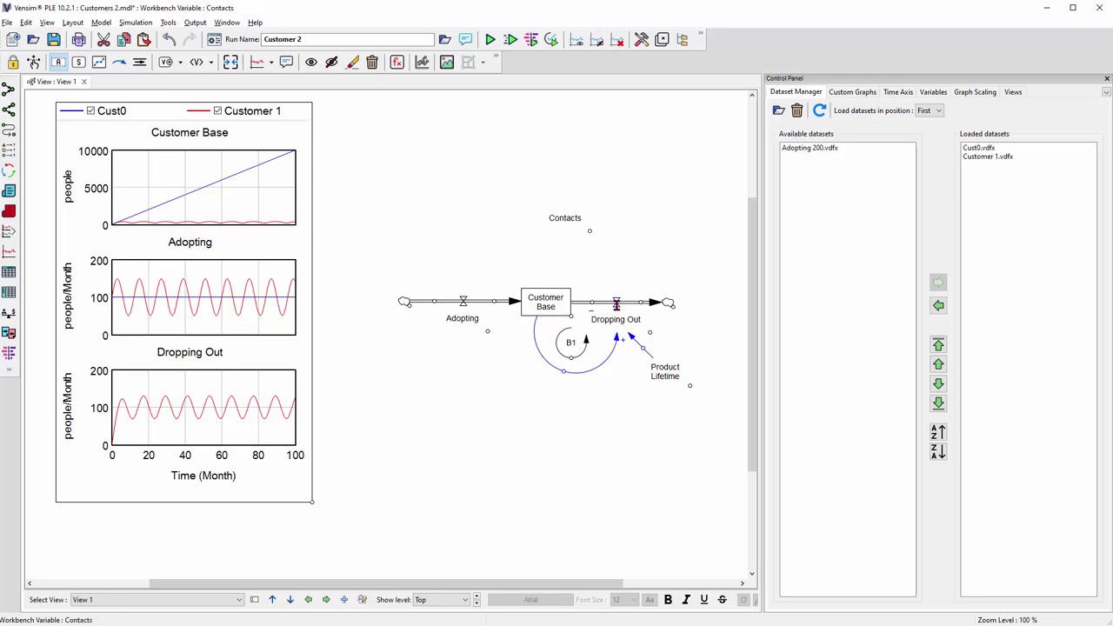
{"action": "left_click", "coordinate": [644, 250]}
{"action": "type", "text": "Contact Rate"}
{"action": "key", "text": "Return"}
Step: Draw causal arrows from Customer Base and Contact Rate to Contacts
{"action": "left_click", "coordinate": [120, 62]}
{"action": "left_click", "coordinate": [555, 302]}
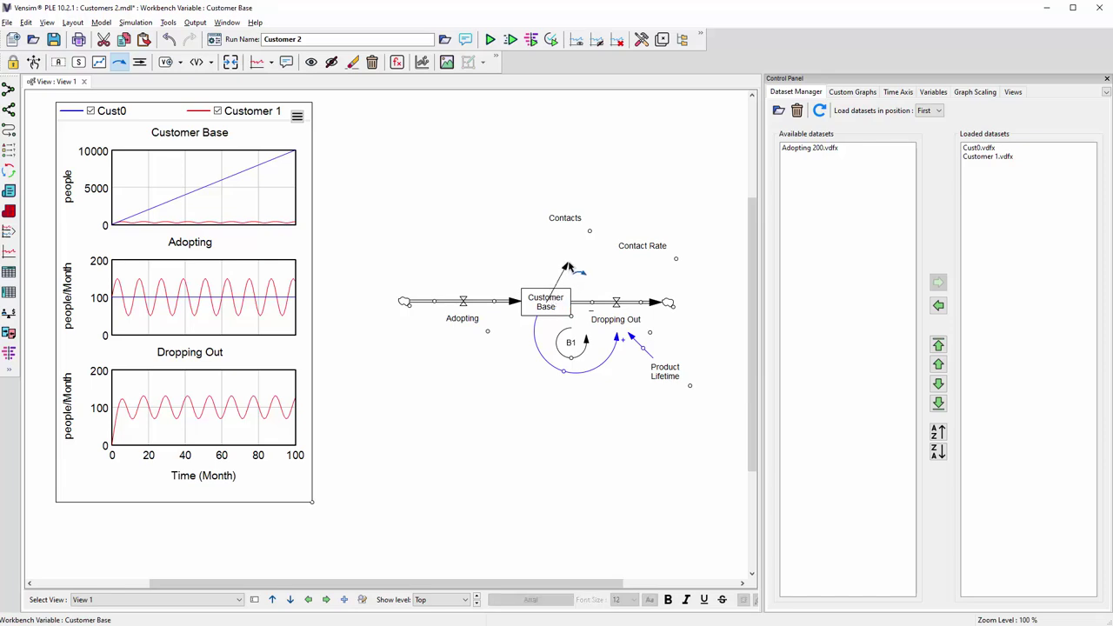
{"action": "left_click", "coordinate": [569, 227]}
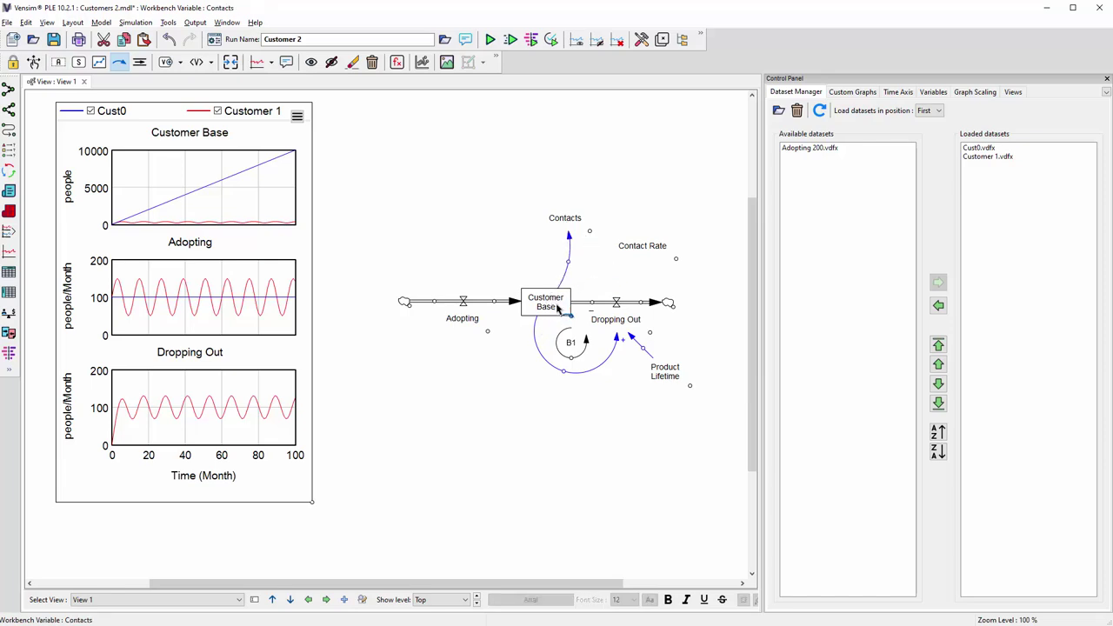
{"action": "left_click", "coordinate": [651, 246]}
{"action": "left_click", "coordinate": [579, 229]}
Step: Define Contacts as Customer Base*Contact Rate with units of people/Month
{"action": "left_click", "coordinate": [397, 62]}
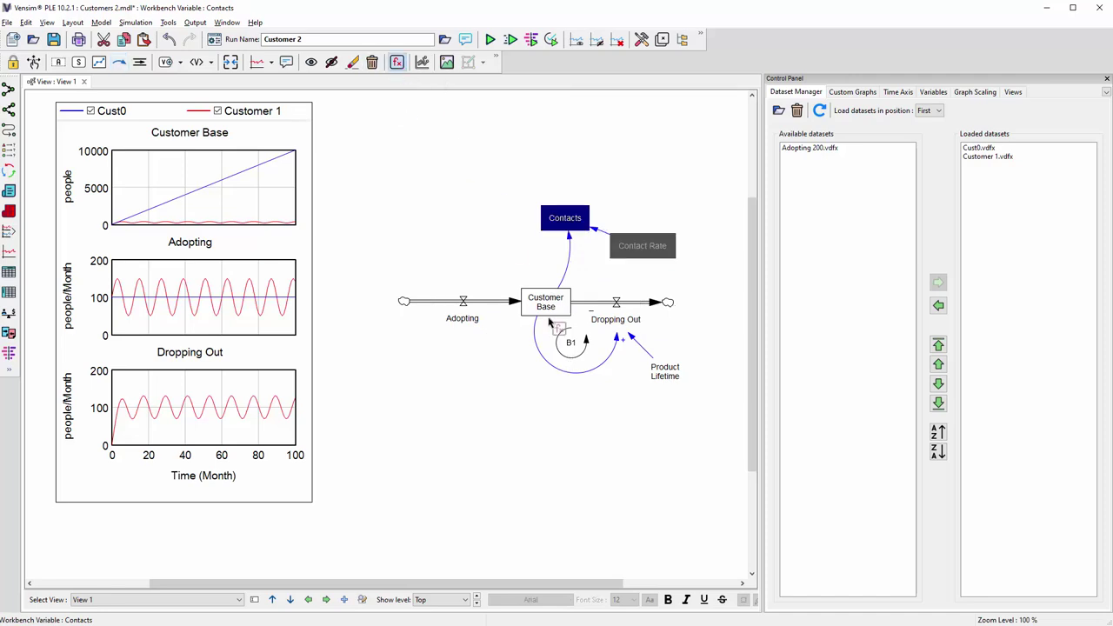
{"action": "left_click", "coordinate": [561, 225]}
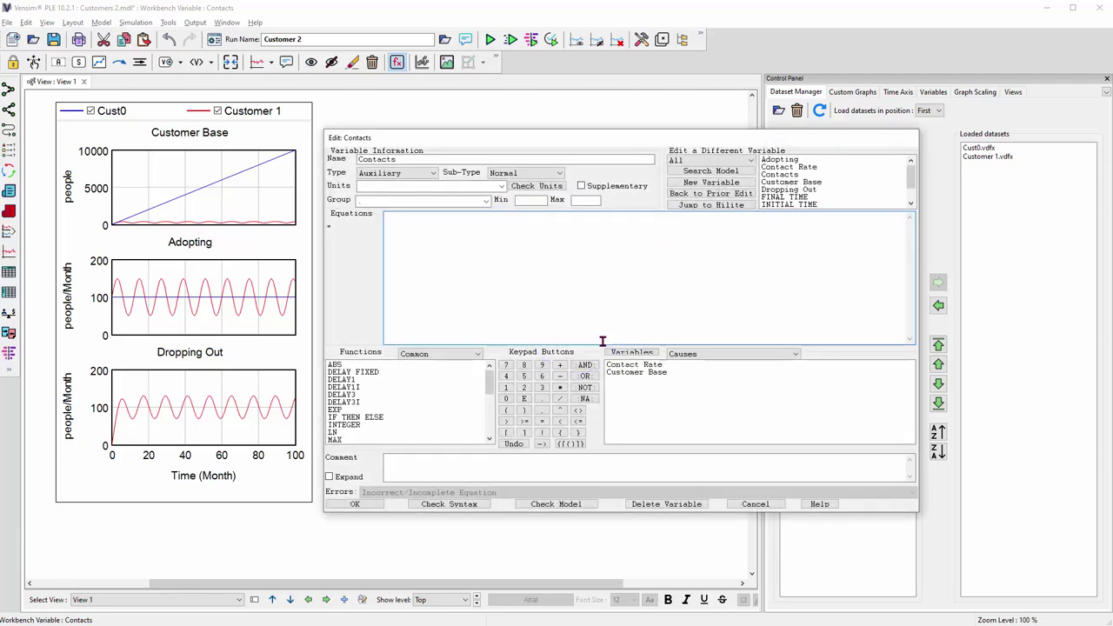
{"action": "left_click", "coordinate": [502, 187]}
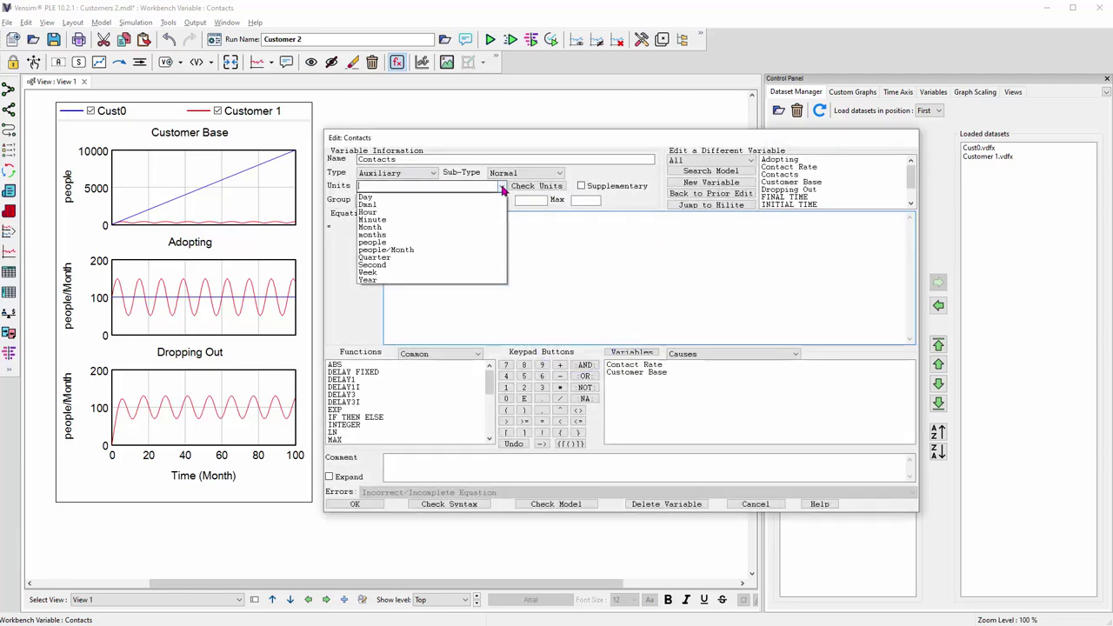
{"action": "left_click", "coordinate": [449, 253]}
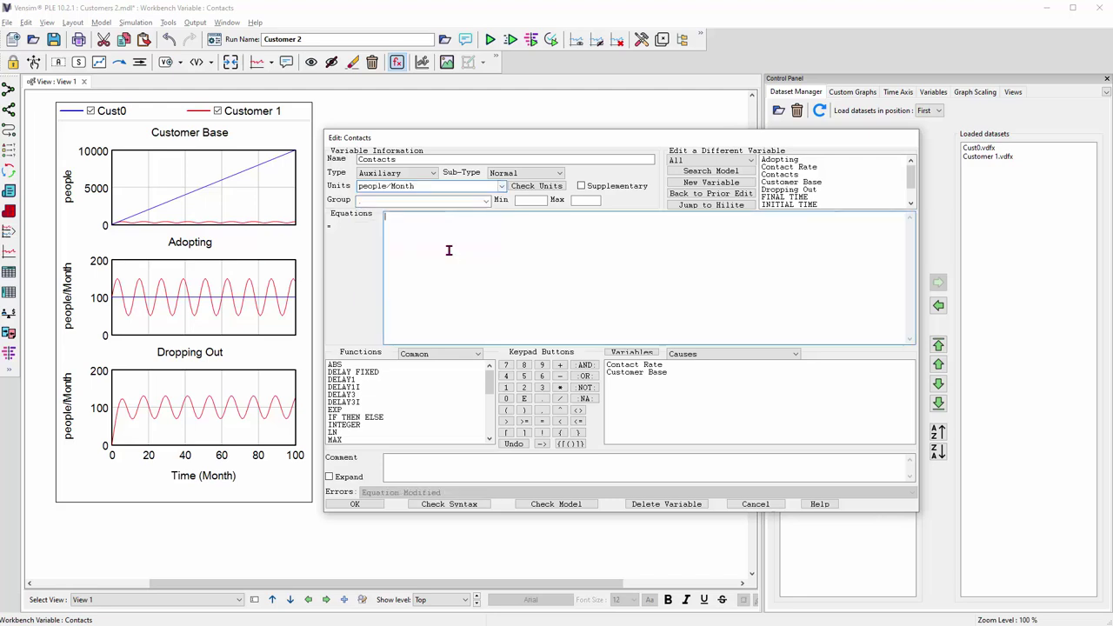
{"action": "left_click", "coordinate": [636, 373]}
{"action": "left_click", "coordinate": [561, 389]}
{"action": "left_click", "coordinate": [632, 369]}
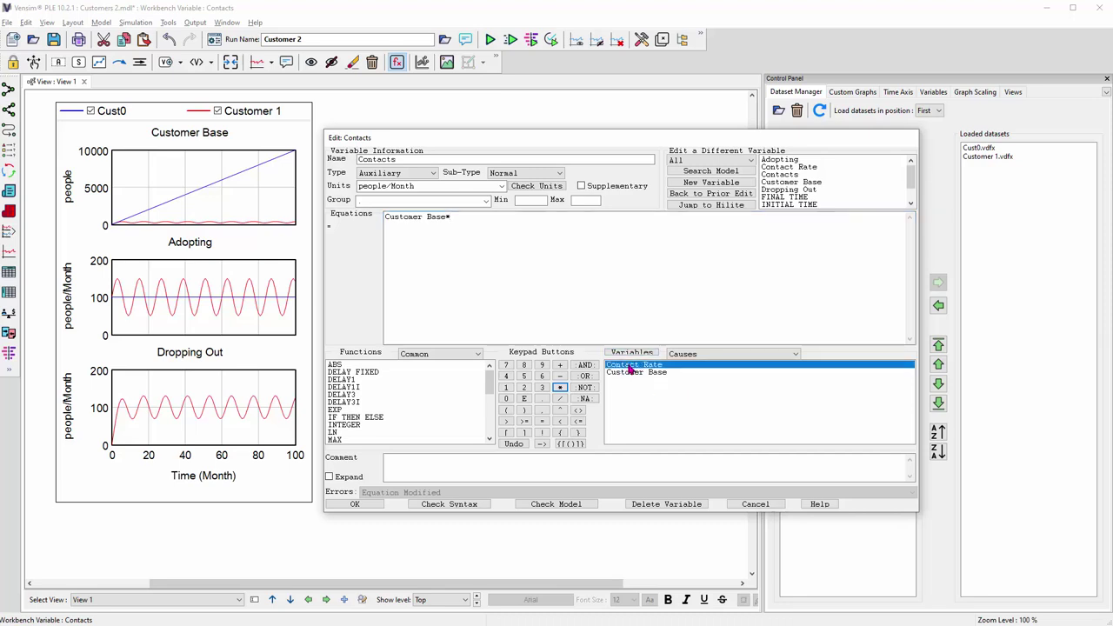
{"action": "double_click", "coordinate": [633, 368]}
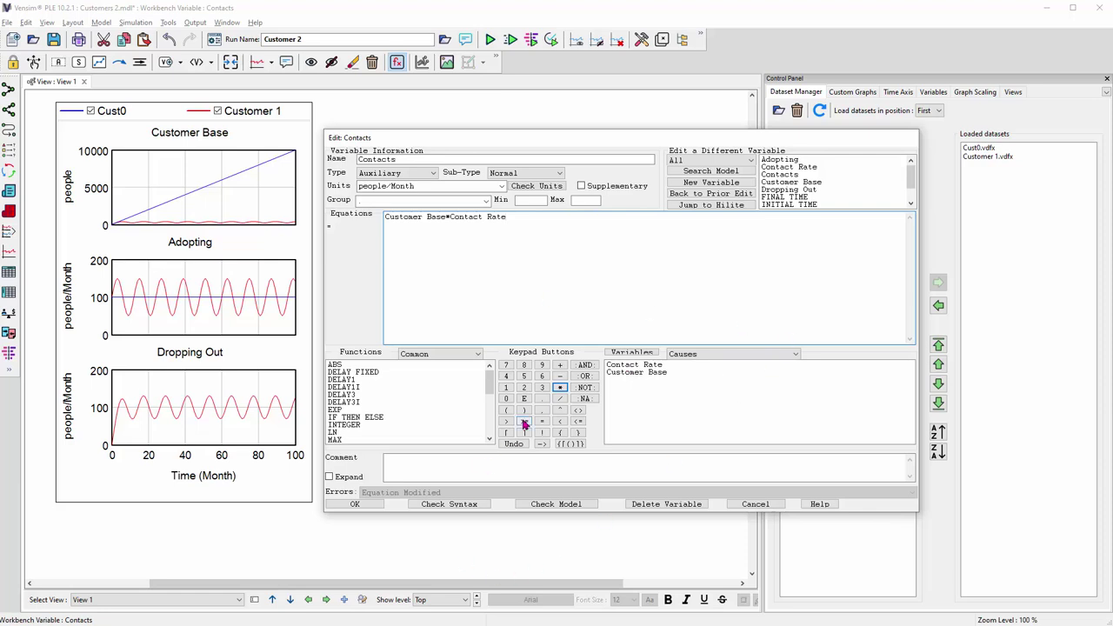
{"action": "left_click", "coordinate": [354, 506]}
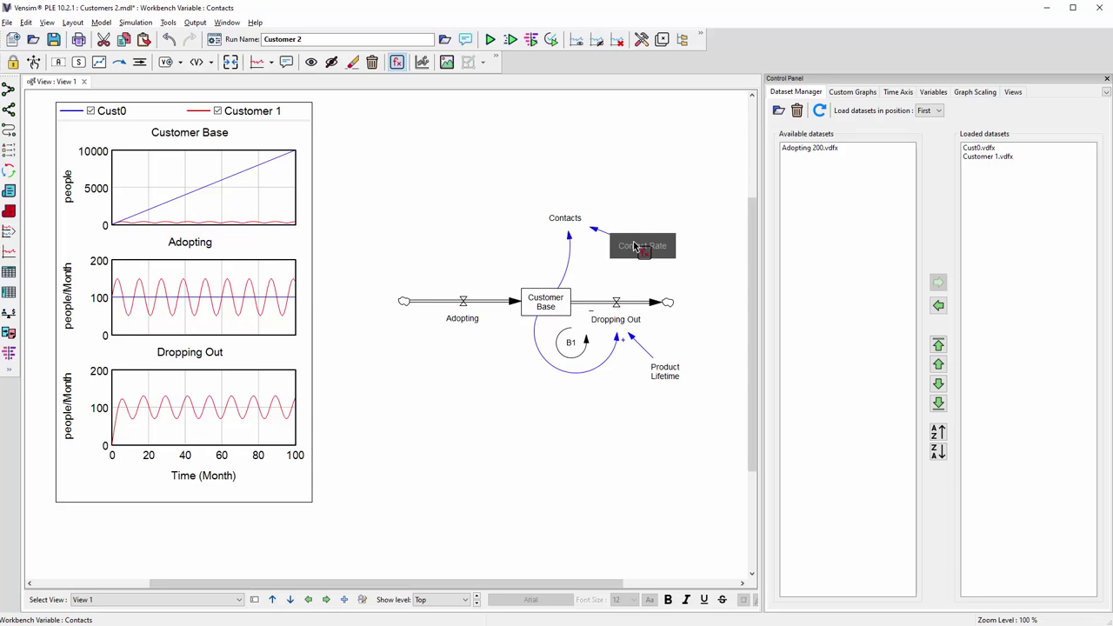
Step: Define Contact Rate as the constant 10 with units of 1/month
{"action": "left_click", "coordinate": [637, 249]}
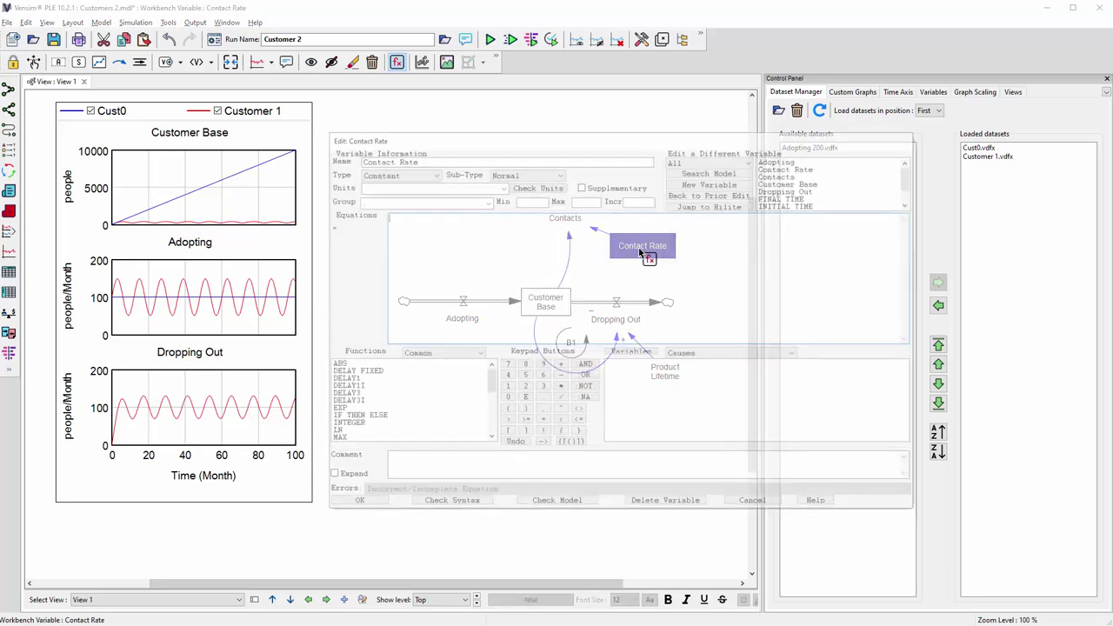
{"action": "type", "text": "10"}
{"action": "left_click", "coordinate": [386, 187]}
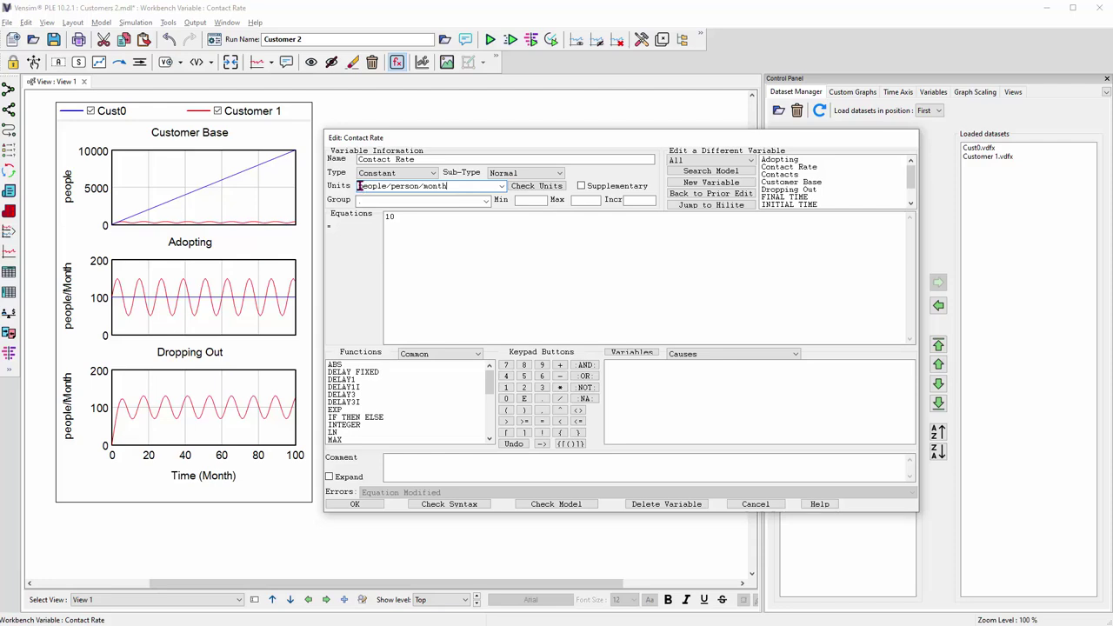
{"action": "left_click_drag", "start_coordinate": [358, 186], "coordinate": [418, 186]}
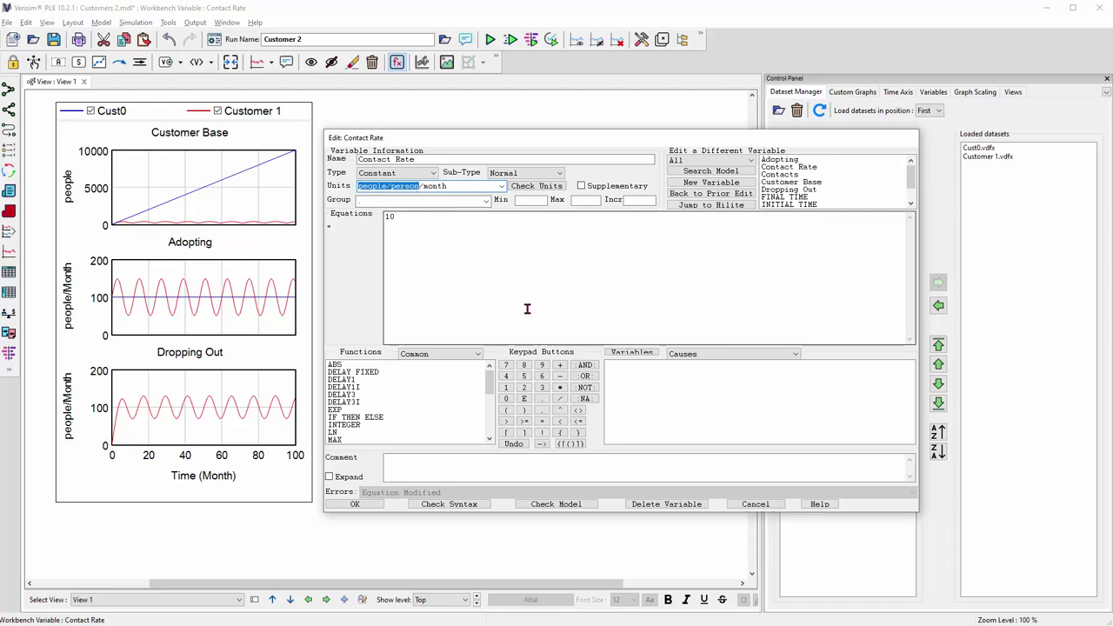
{"action": "type", "text": "1"}
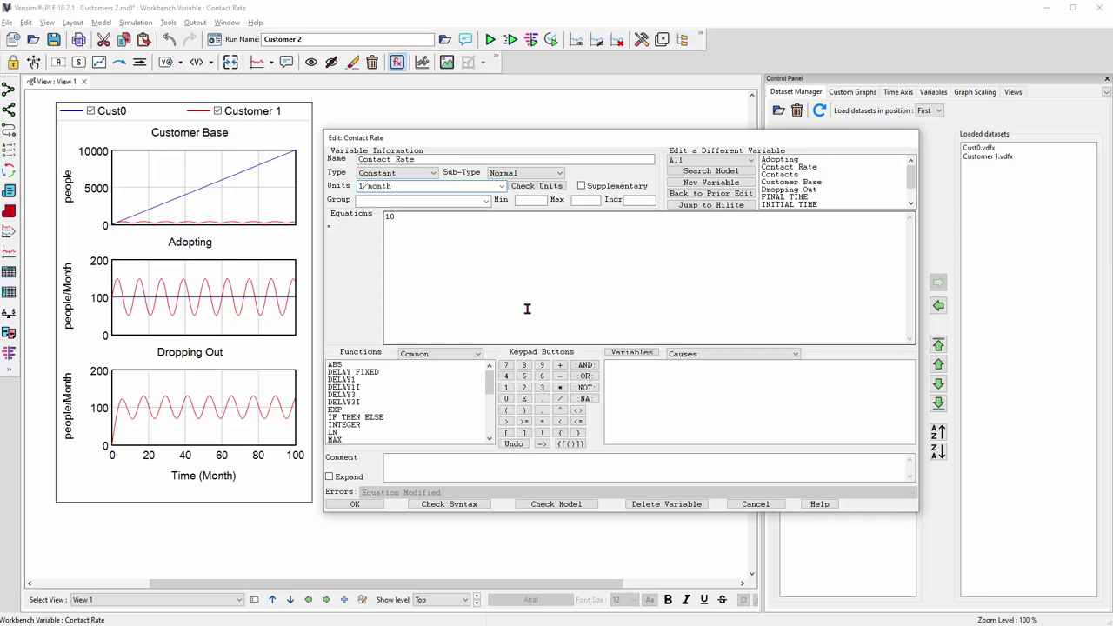
{"action": "left_click", "coordinate": [355, 506]}
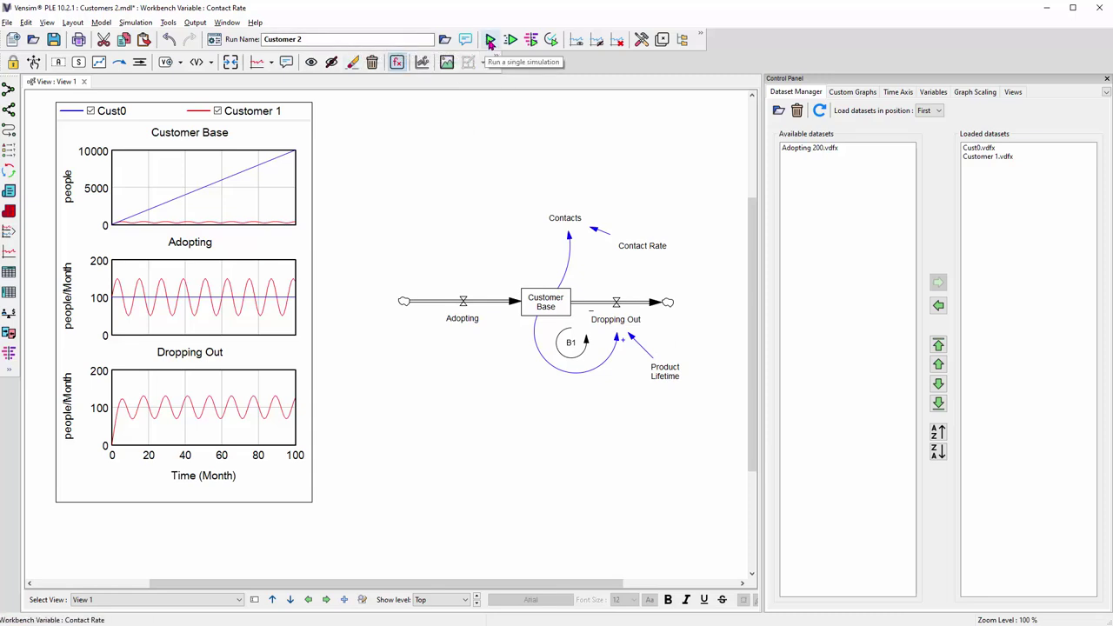
Step: Check the model's units and run a single simulation as Customer 2
{"action": "left_click", "coordinate": [7, 316]}
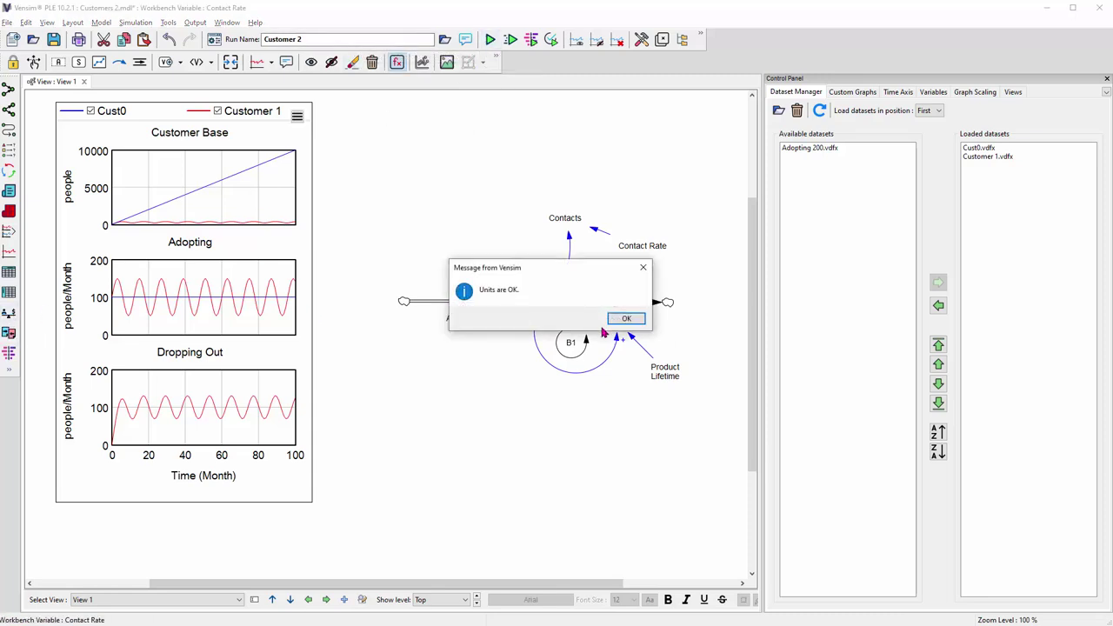
{"action": "left_click", "coordinate": [625, 320]}
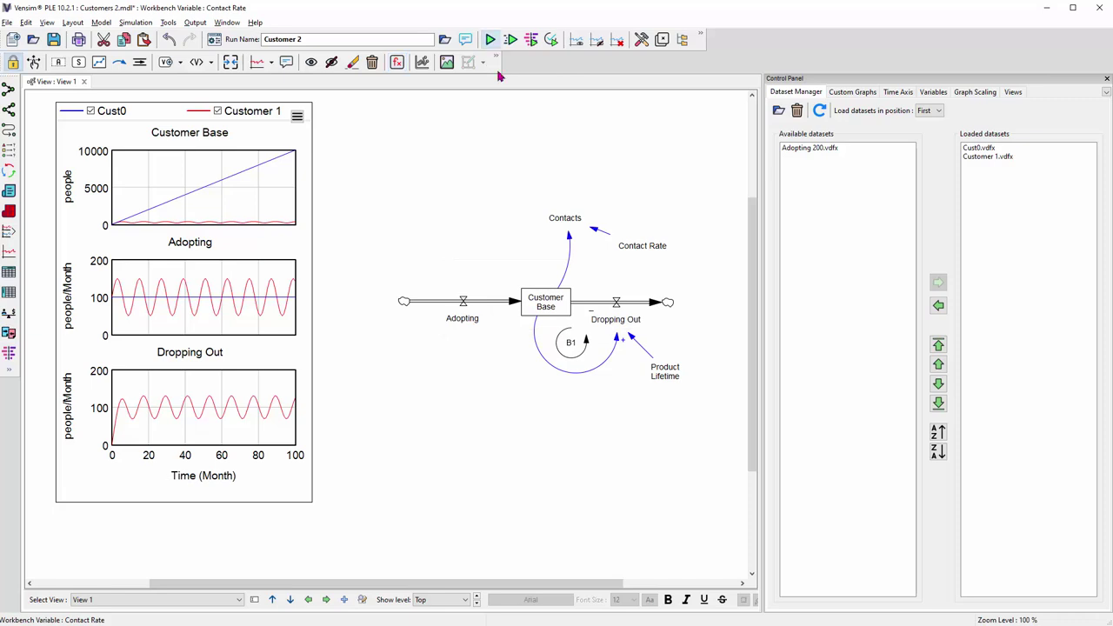
{"action": "left_click", "coordinate": [490, 39]}
Step: Graph Contacts over time for the Customer 2 run, inspect the end of its curve, and close the graph
{"action": "left_click", "coordinate": [565, 218]}
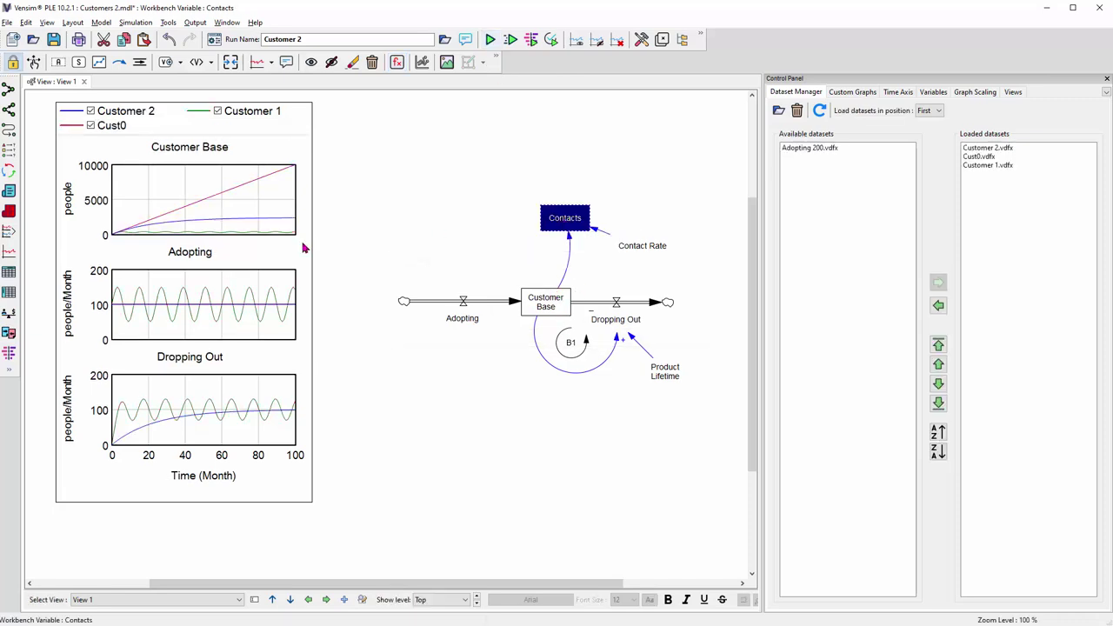
{"action": "left_click", "coordinate": [9, 252]}
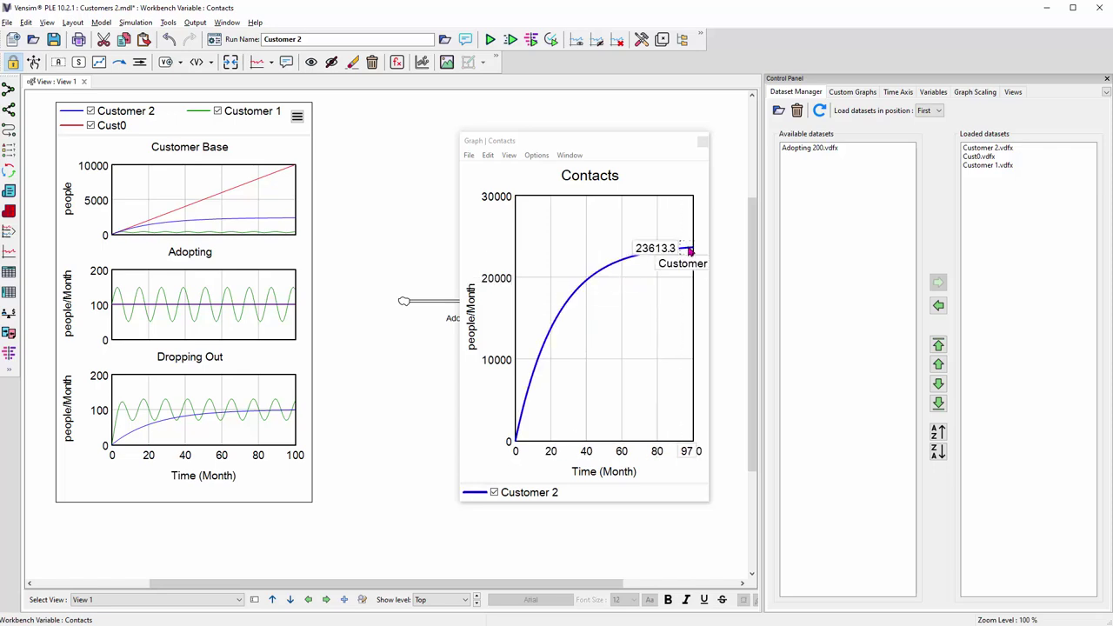
{"action": "left_click", "coordinate": [704, 142]}
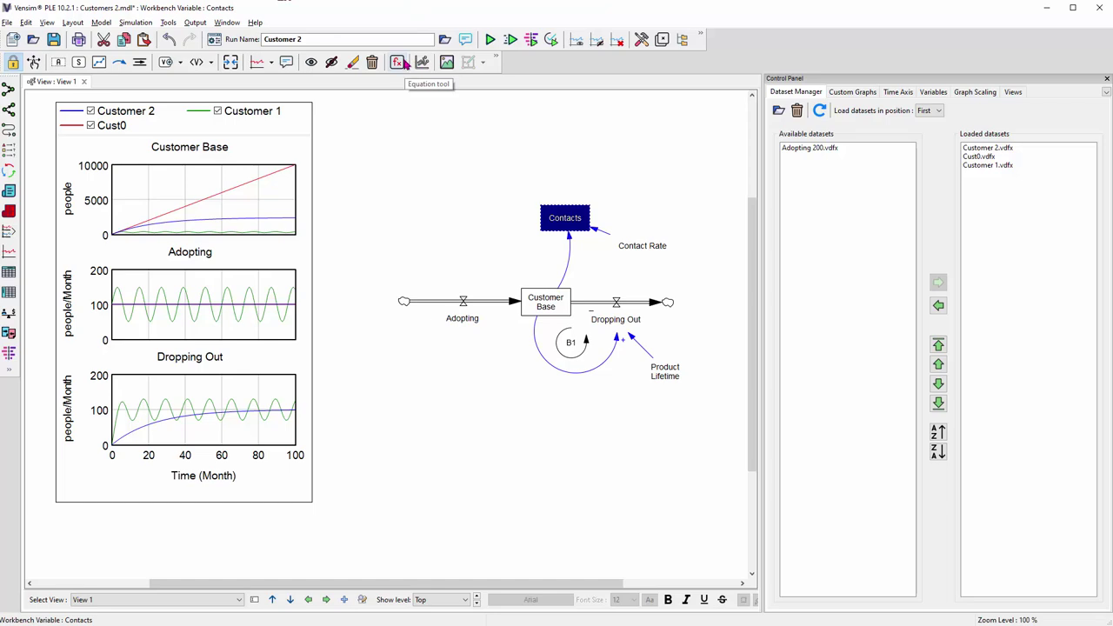
Step: Set Product Lifetime to 10 and rerun the simulation, overwriting the Customer 2 dataset, to inspect the Customer Base curve
{"action": "left_click", "coordinate": [667, 374]}
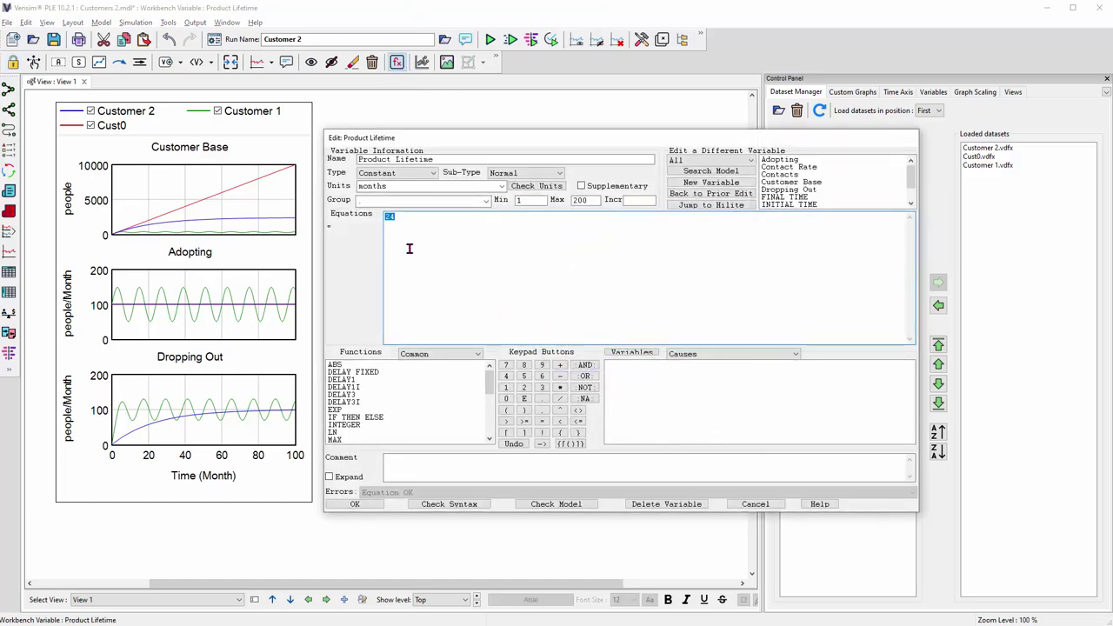
{"action": "type", "text": "10"}
{"action": "left_click", "coordinate": [363, 507]}
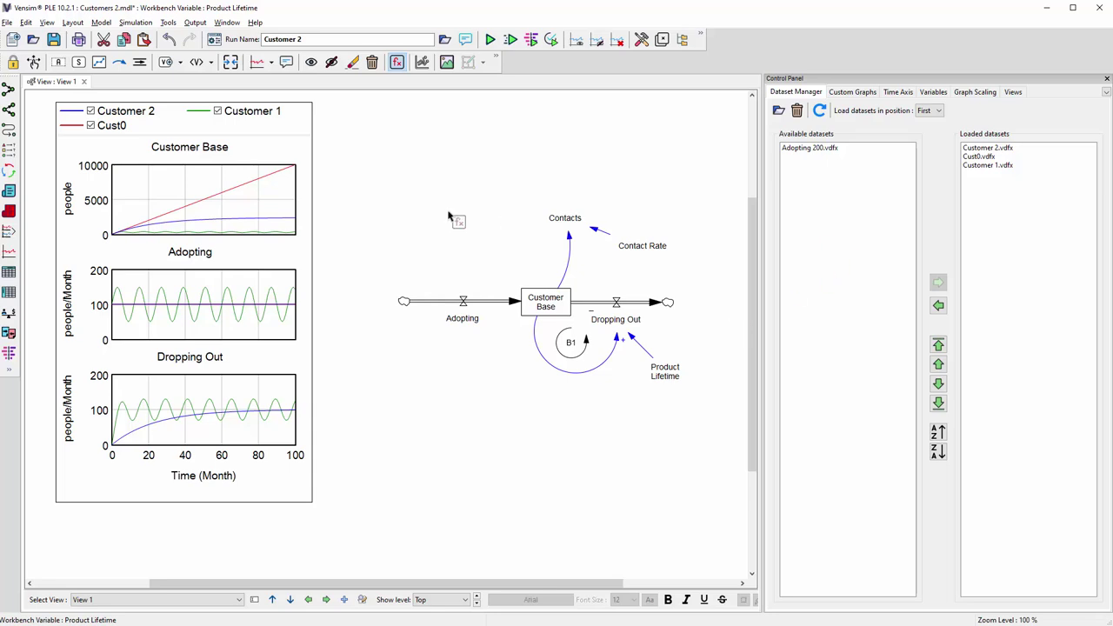
{"action": "left_click", "coordinate": [490, 39]}
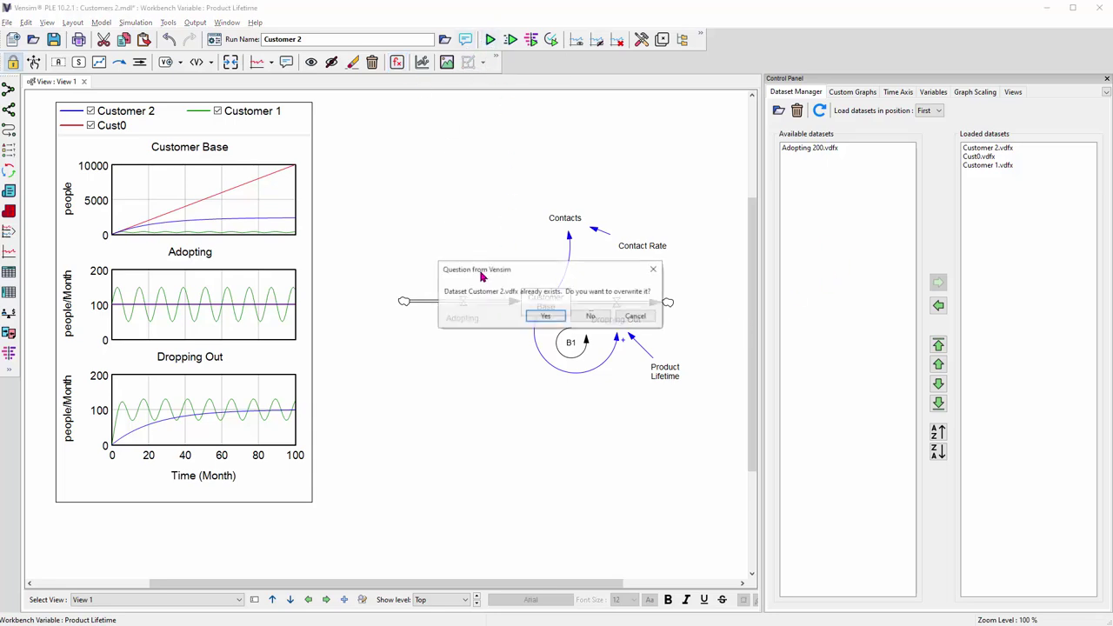
{"action": "left_click", "coordinate": [537, 317]}
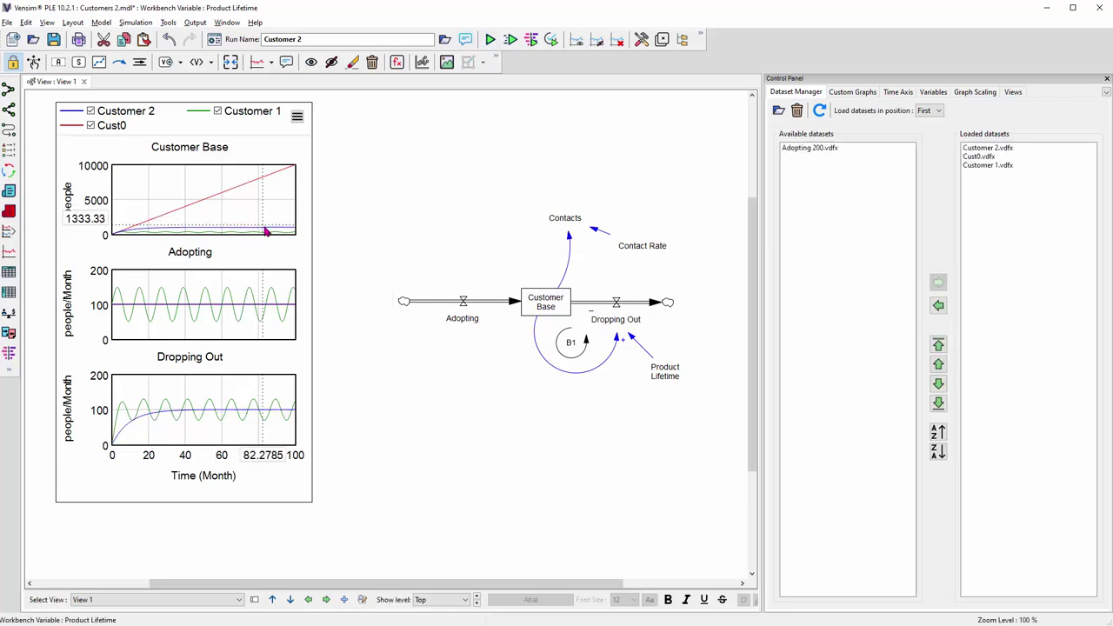
{"action": "mouse_move", "coordinate": [267, 230]}
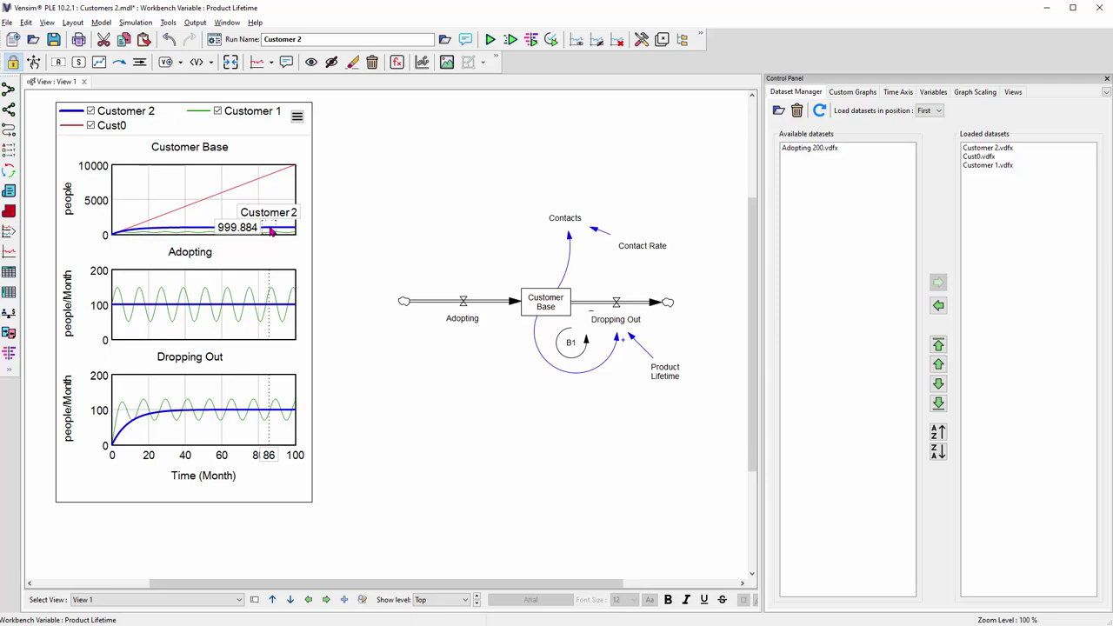
Step: Add a Word of Mouth Adopting variable above the Adopting flow
{"action": "mouse_move", "coordinate": [681, 380]}
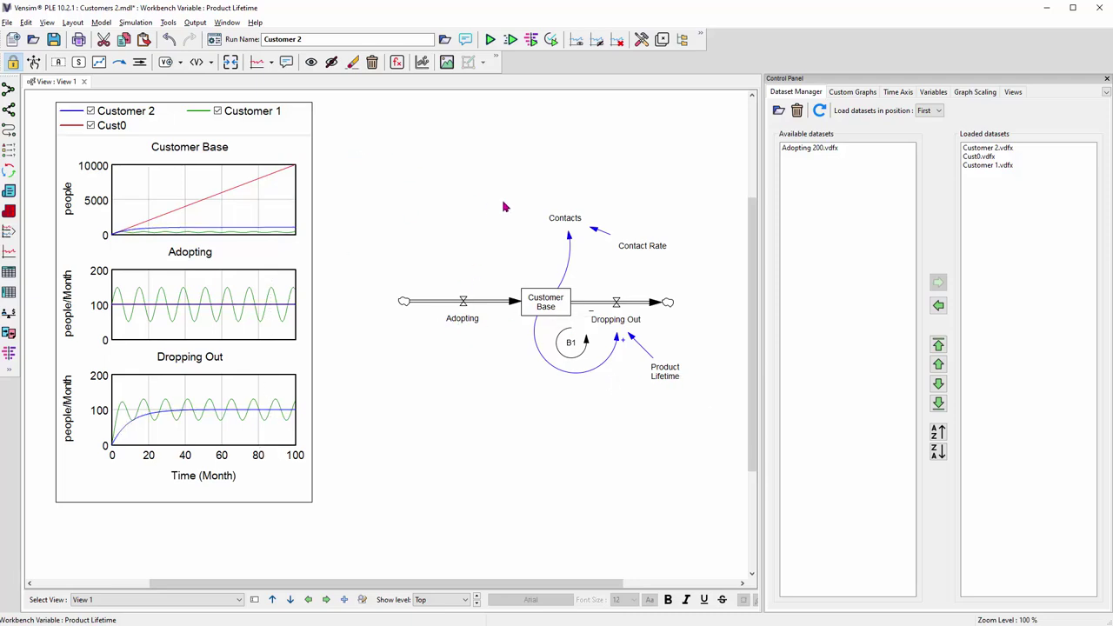
{"action": "left_click", "coordinate": [58, 62]}
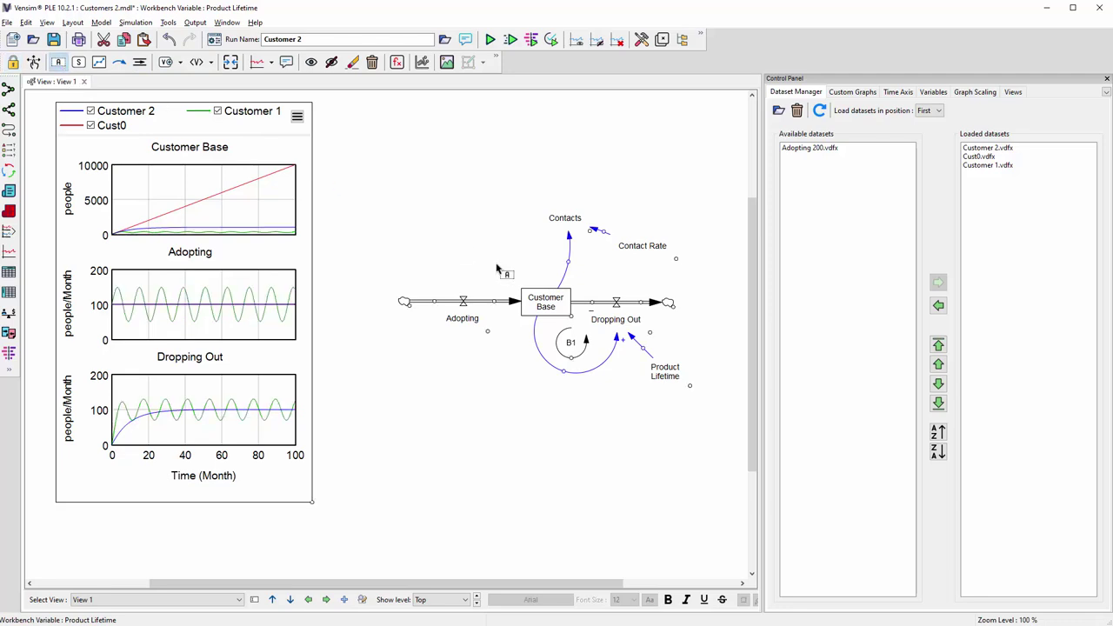
{"action": "left_click", "coordinate": [458, 229]}
{"action": "type", "text": "Word of Mounth"}
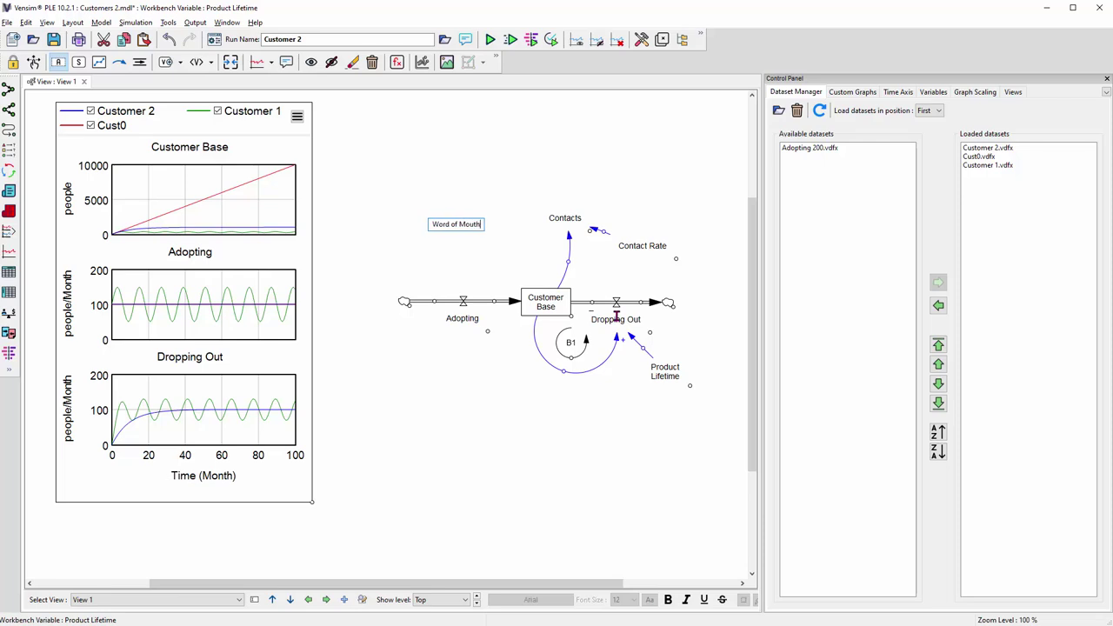
{"action": "type", "text": " Adopting"}
{"action": "key", "text": "Return"}
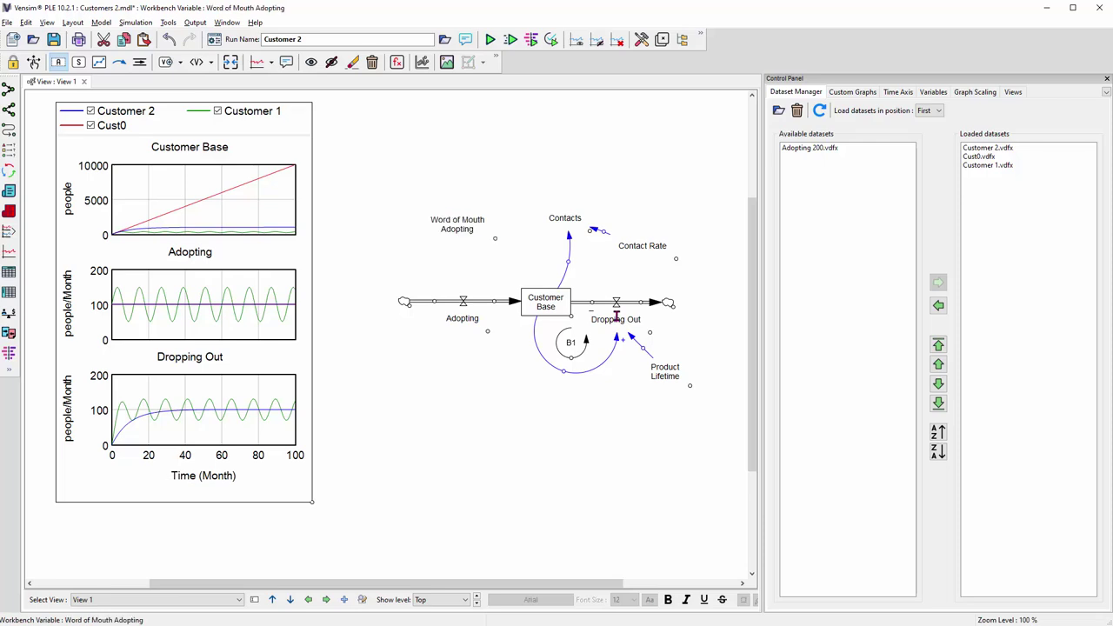
Step: Draw curved arrows from Contacts to Word of Mouth Adopting and from Word of Mouth Adopting to the Adopting flow
{"action": "left_click", "coordinate": [120, 62]}
{"action": "left_click", "coordinate": [566, 220]}
{"action": "left_click", "coordinate": [510, 204]}
{"action": "left_click", "coordinate": [463, 222]}
{"action": "left_click", "coordinate": [455, 229]}
{"action": "left_click", "coordinate": [446, 256]}
{"action": "left_click", "coordinate": [463, 301]}
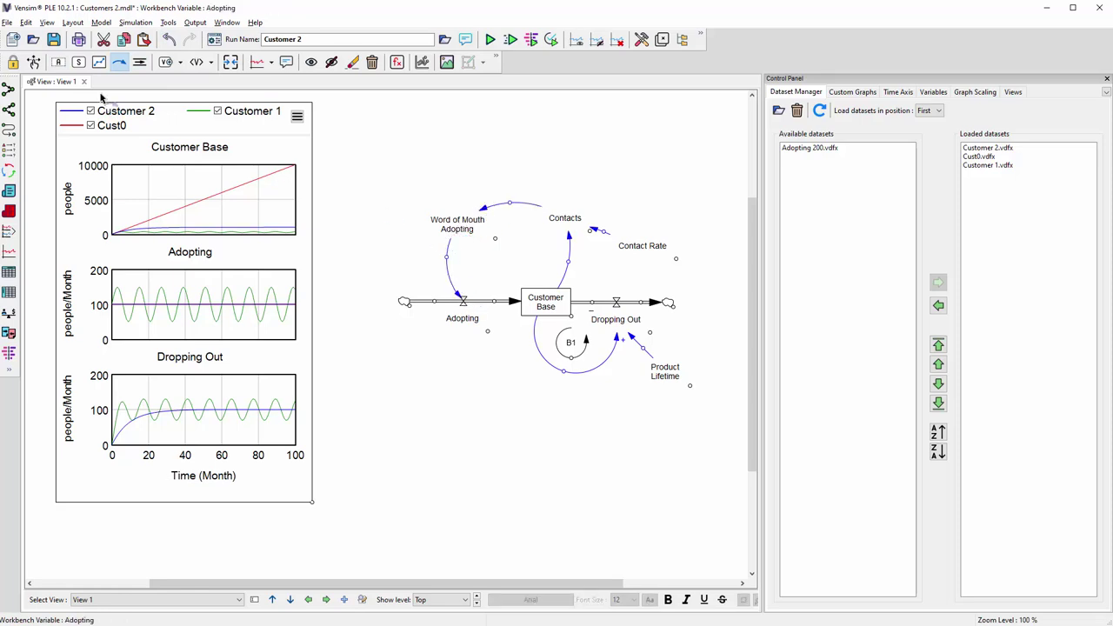
Step: Add a Contact Fruitfulness variable above Word of Mouth Adopting and connect it to that variable with an arrow
{"action": "left_click", "coordinate": [61, 65]}
{"action": "left_click", "coordinate": [444, 157]}
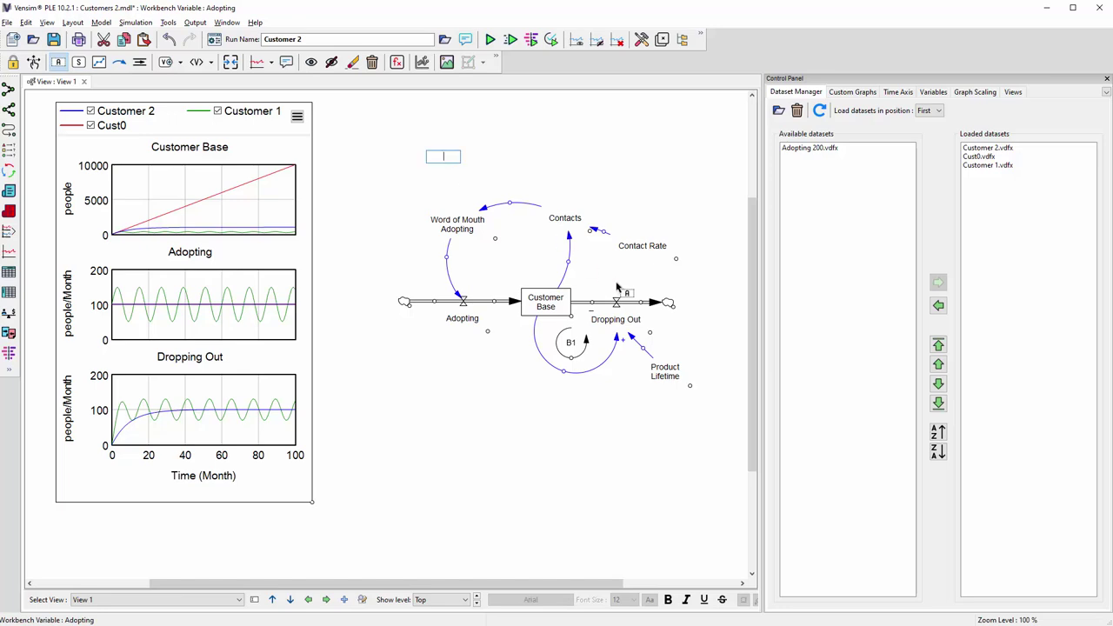
{"action": "type", "text": "Word of"}
{"action": "key", "text": "BackSpace"}
{"action": "key", "text": "BackSpace"}
{"action": "key", "text": "BackSpace"}
{"action": "type", "text": "Contact Fruitfulness"}
{"action": "key", "text": "Return"}
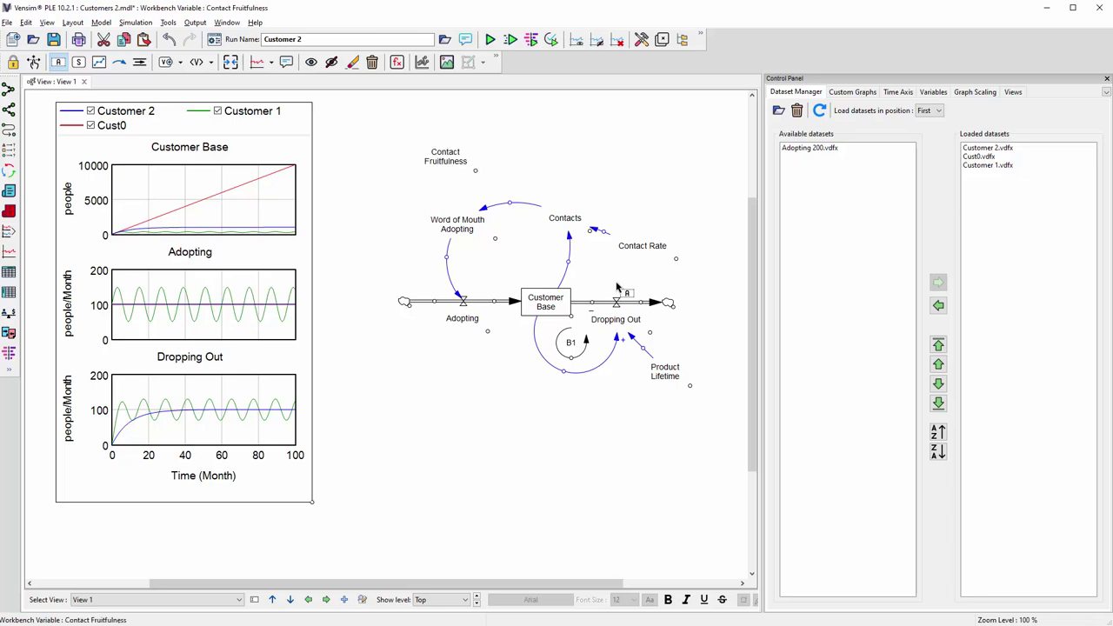
{"action": "left_click", "coordinate": [119, 62]}
{"action": "left_click", "coordinate": [445, 158]}
{"action": "left_click", "coordinate": [459, 223]}
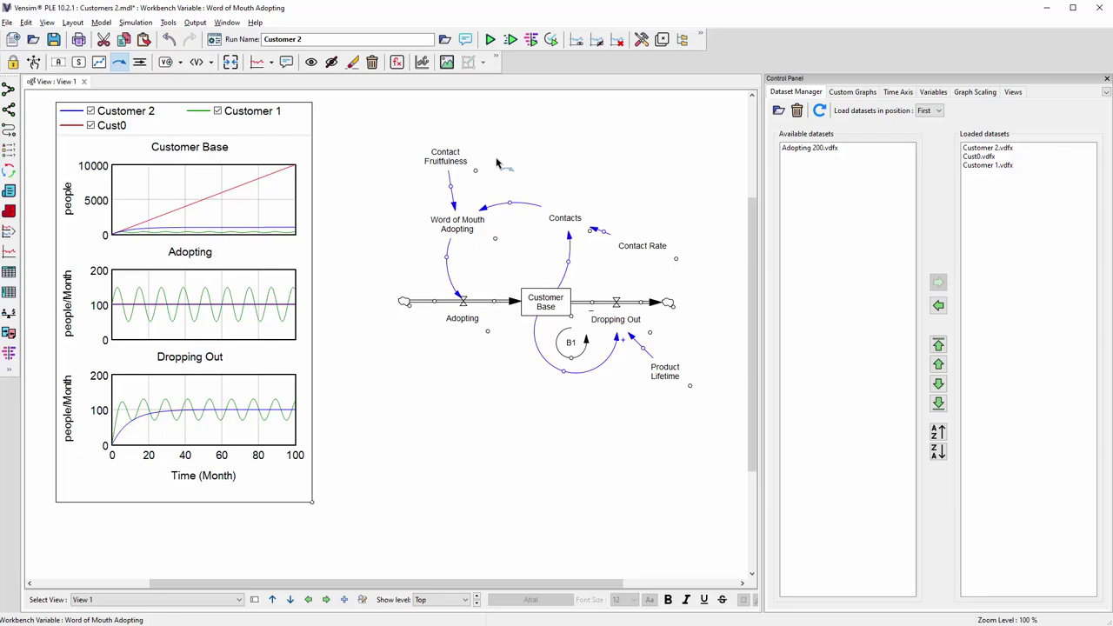
Step: Replace Adopting's equation with Word of Mouth Adopting
{"action": "left_click", "coordinate": [397, 61]}
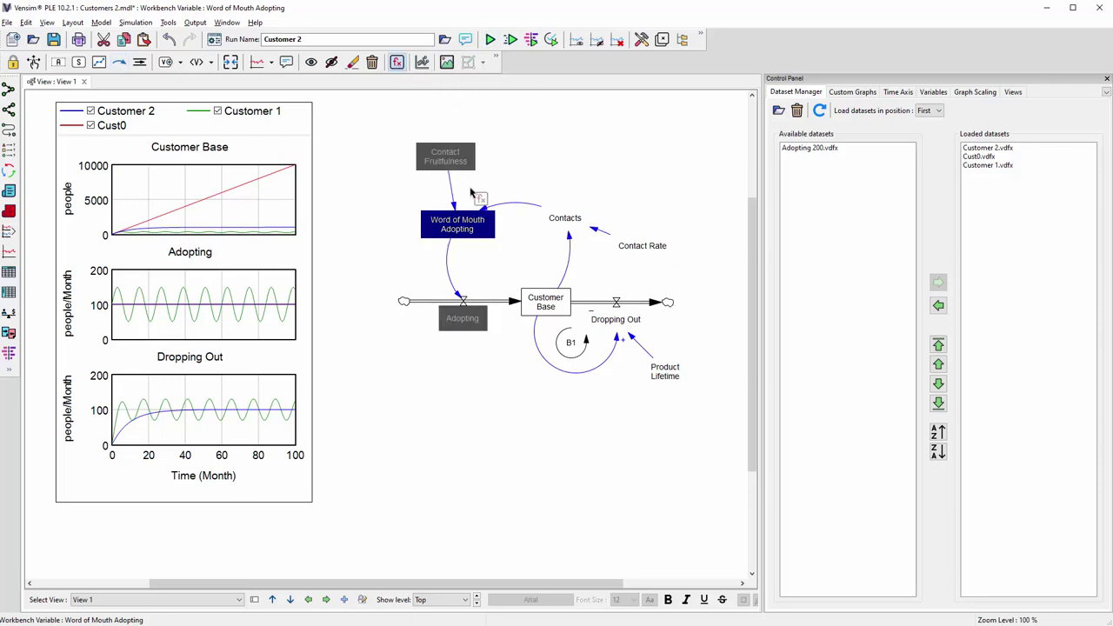
{"action": "left_click", "coordinate": [463, 320]}
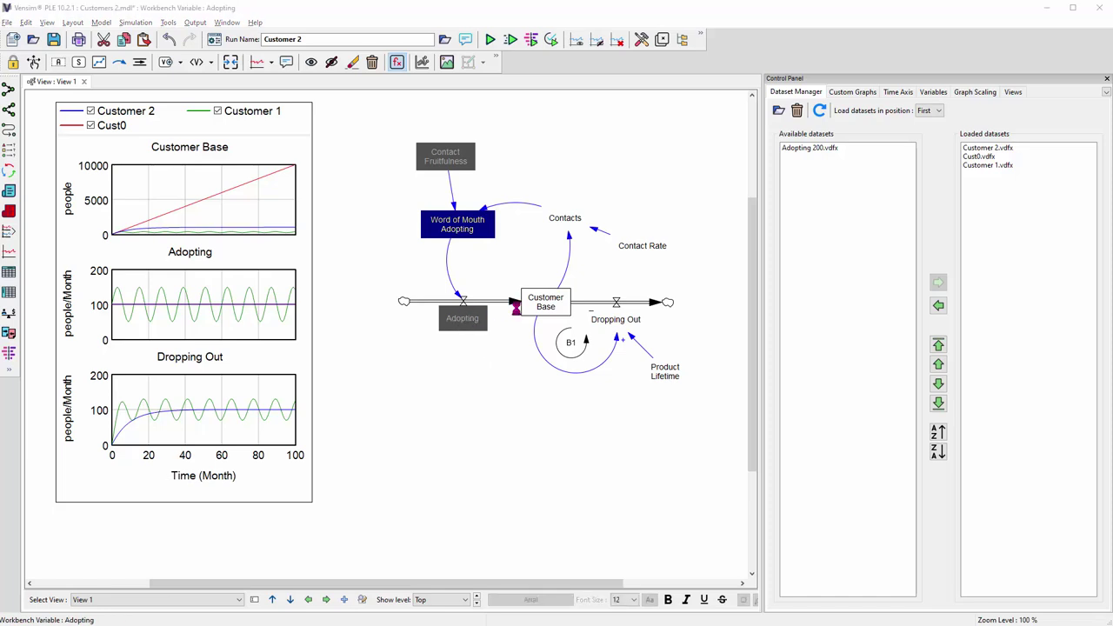
{"action": "double_click", "coordinate": [406, 241]}
{"action": "left_click", "coordinate": [646, 365]}
{"action": "left_click", "coordinate": [355, 504]}
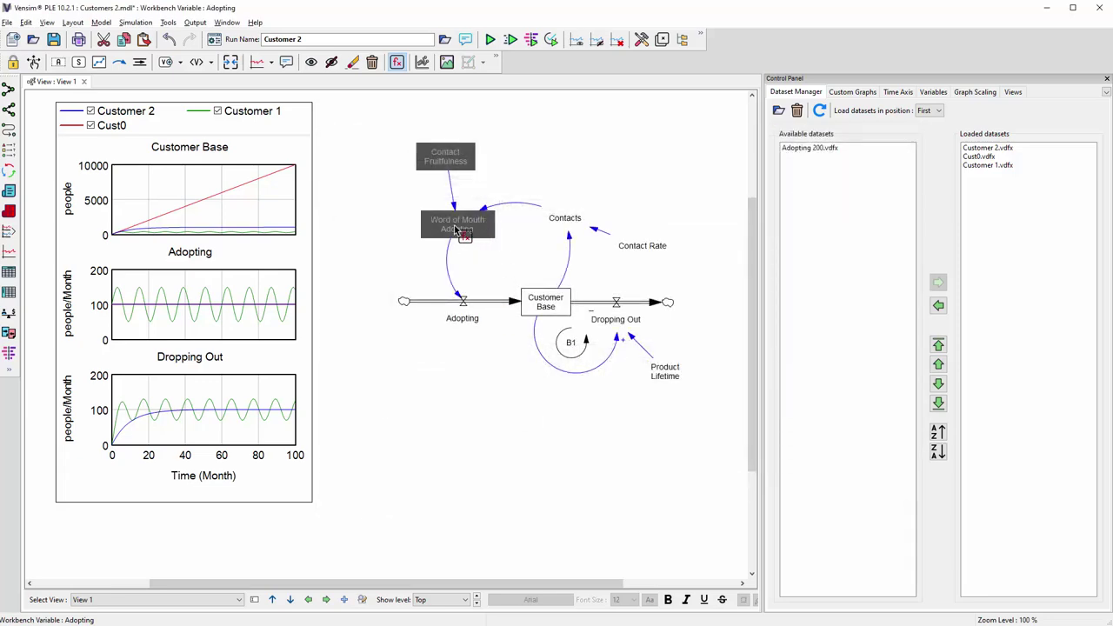
Step: Define Word of Mouth Adopting as Contacts*Contact Fruitfulness with units of people/Month
{"action": "left_click", "coordinate": [456, 224]}
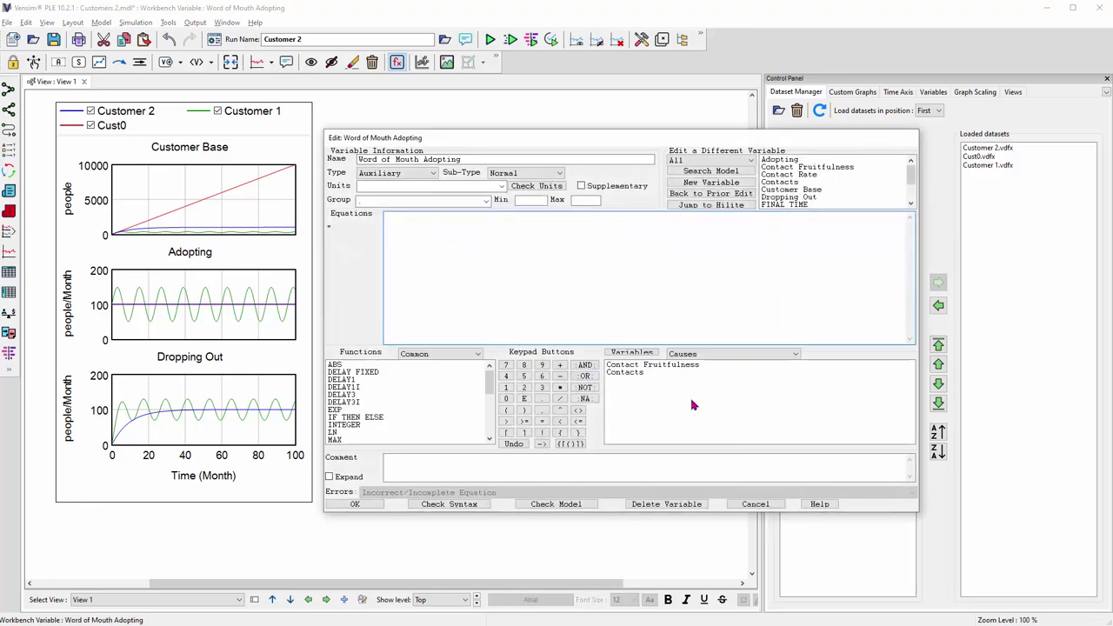
{"action": "left_click", "coordinate": [628, 374]}
{"action": "left_click", "coordinate": [560, 387]}
{"action": "left_click", "coordinate": [625, 366]}
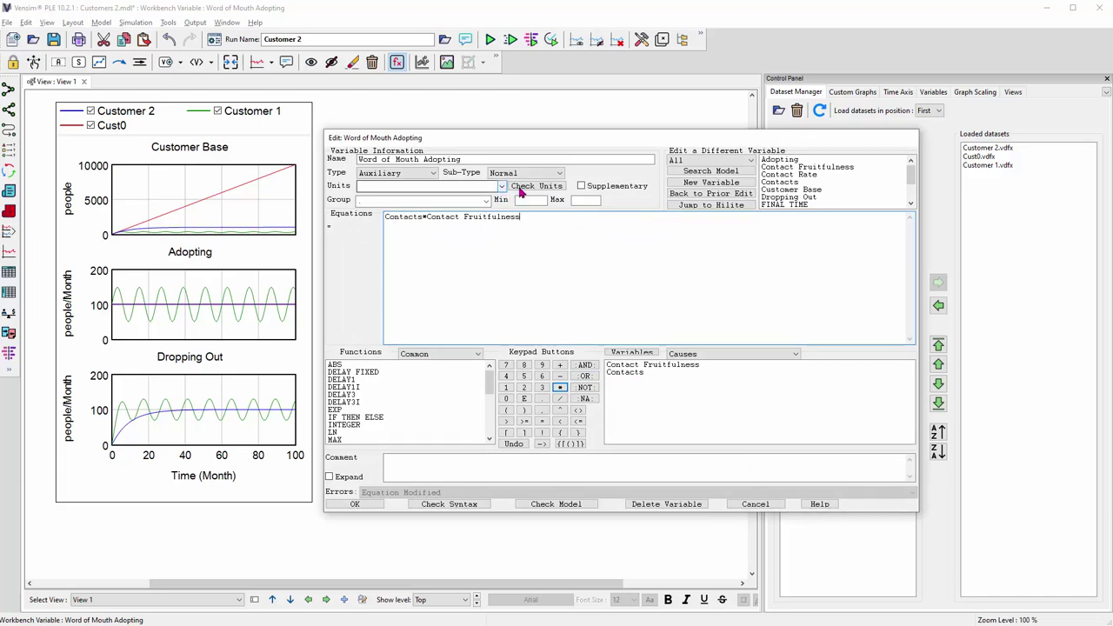
{"action": "left_click", "coordinate": [519, 188]}
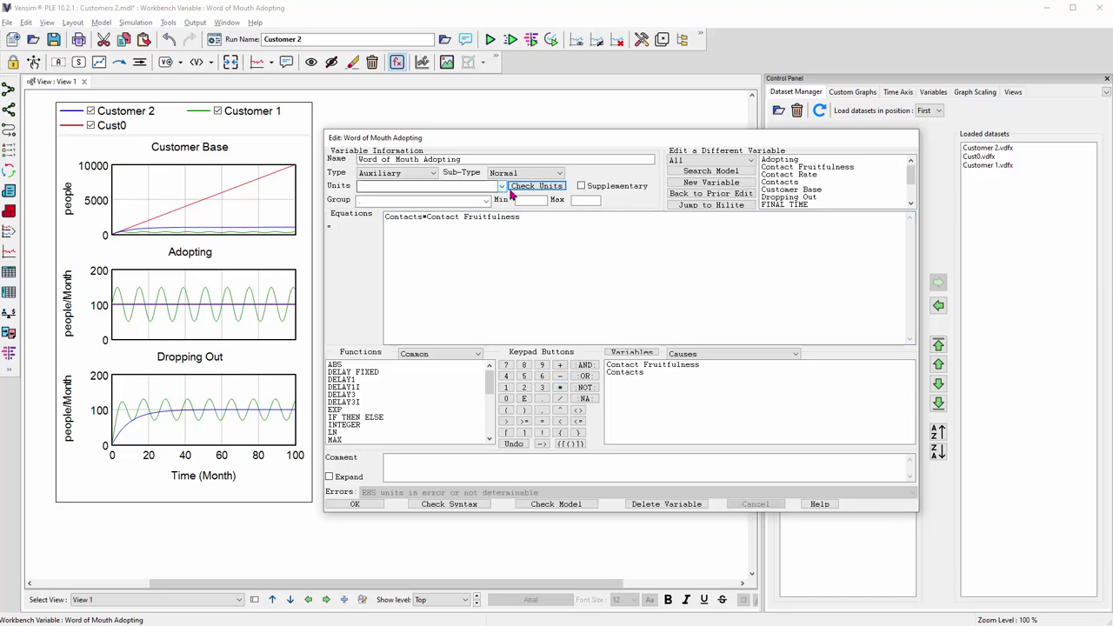
{"action": "left_click", "coordinate": [502, 187]}
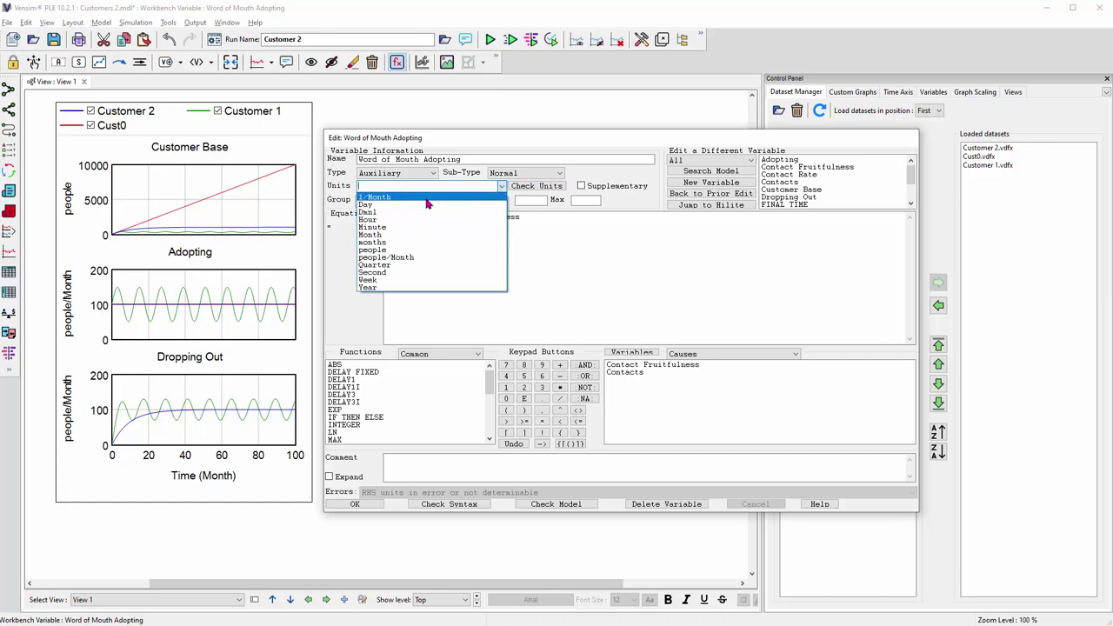
{"action": "left_click", "coordinate": [420, 258]}
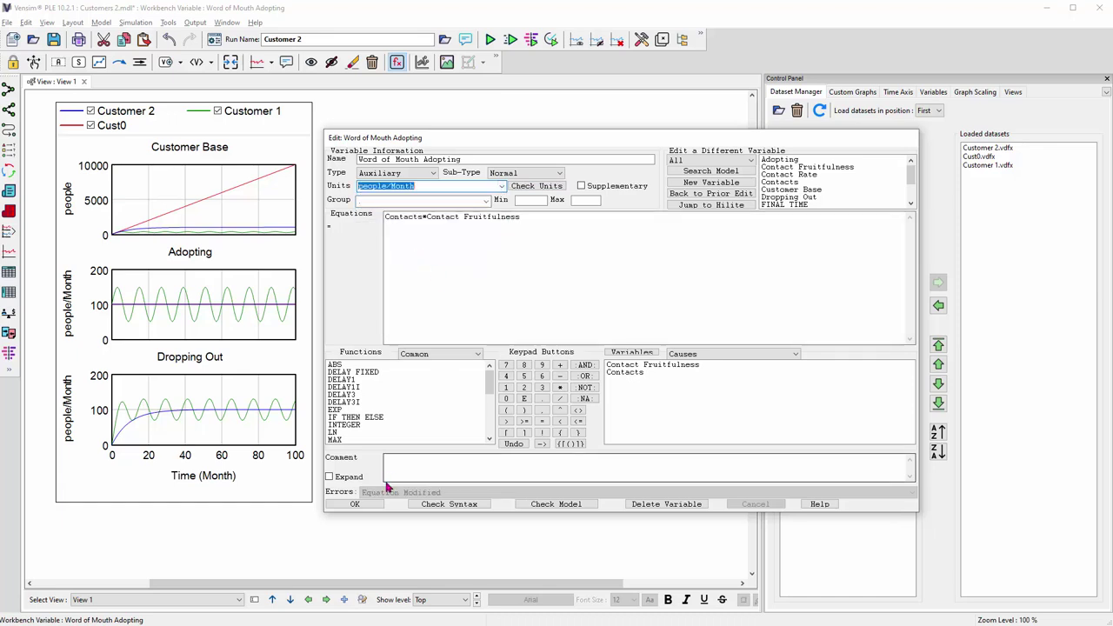
{"action": "left_click", "coordinate": [351, 508]}
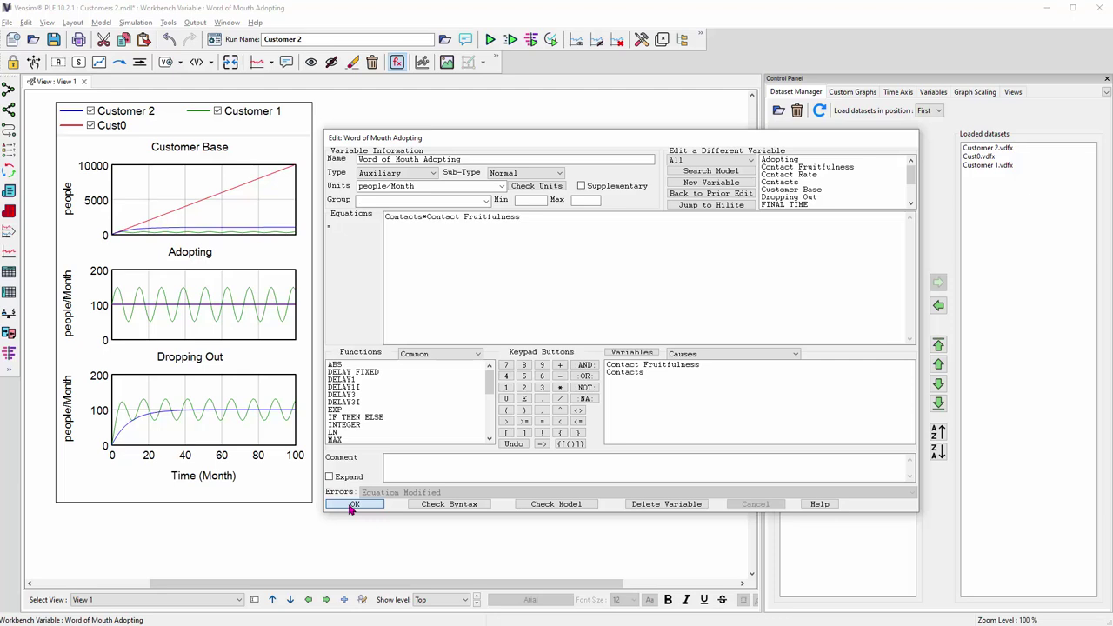
{"action": "left_click", "coordinate": [351, 508]}
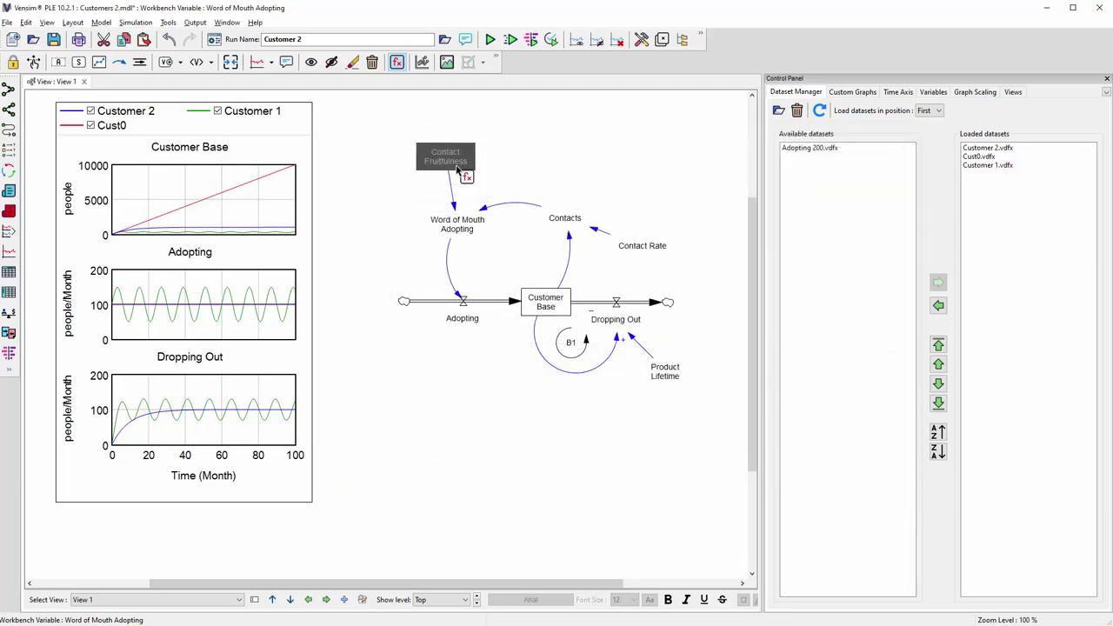
Step: Define Contact Fruitfulness as the constant .1 with units of fraction, a minimum of 0 and a maximum of 1
{"action": "left_click", "coordinate": [451, 162]}
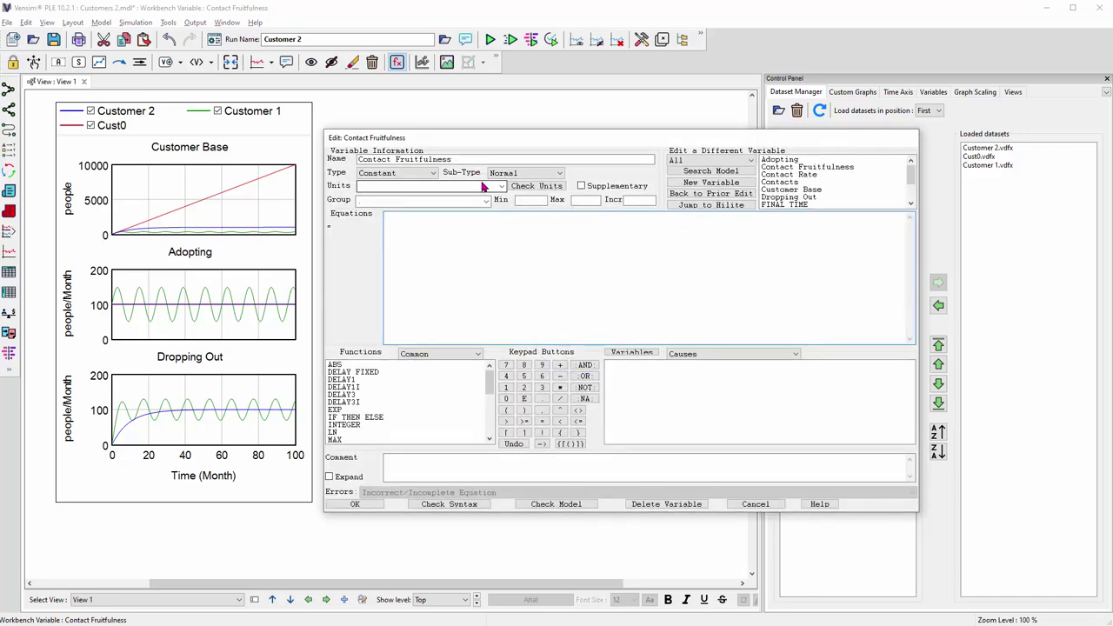
{"action": "left_click", "coordinate": [476, 185]}
{"action": "type", "text": "fraction"}
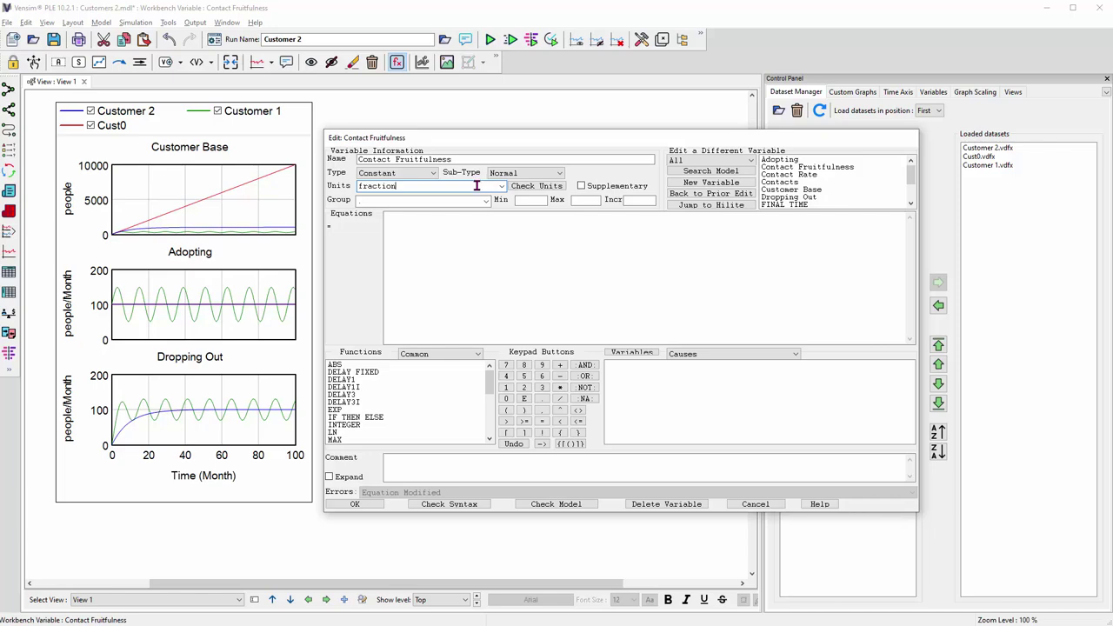
{"action": "left_click_drag", "start_coordinate": [495, 144], "coordinate": [495, 275]}
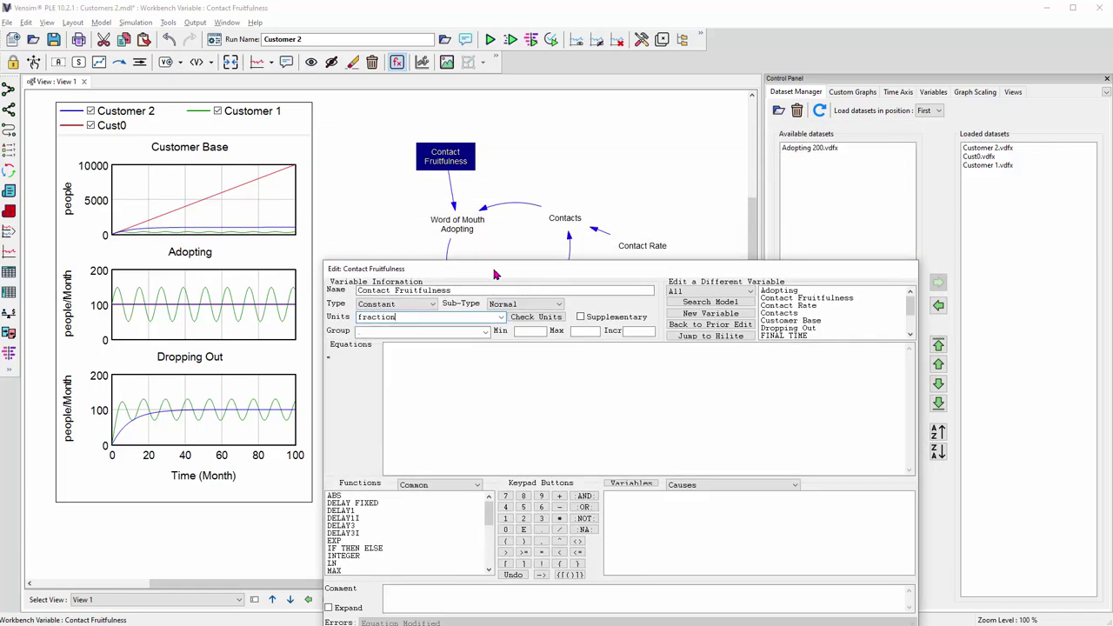
{"action": "left_click", "coordinate": [527, 332]}
{"action": "type", "text": "0"}
{"action": "left_click", "coordinate": [584, 331]}
{"action": "type", "text": "1"}
{"action": "left_click", "coordinate": [532, 376]}
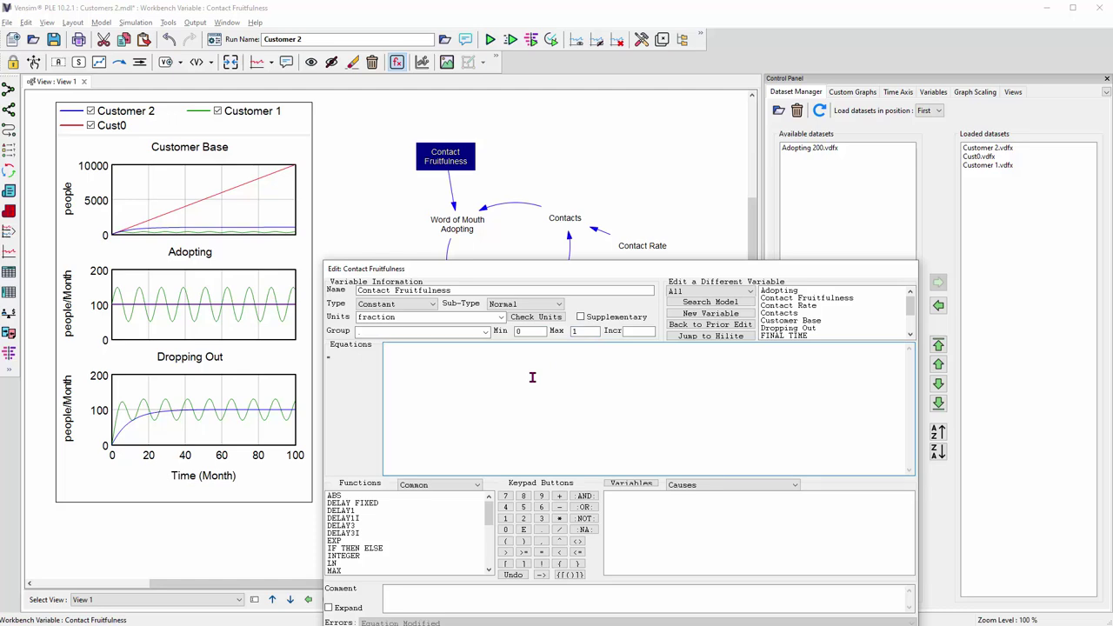
{"action": "type", "text": ".1"}
{"action": "left_click_drag", "start_coordinate": [474, 271], "coordinate": [491, 228]}
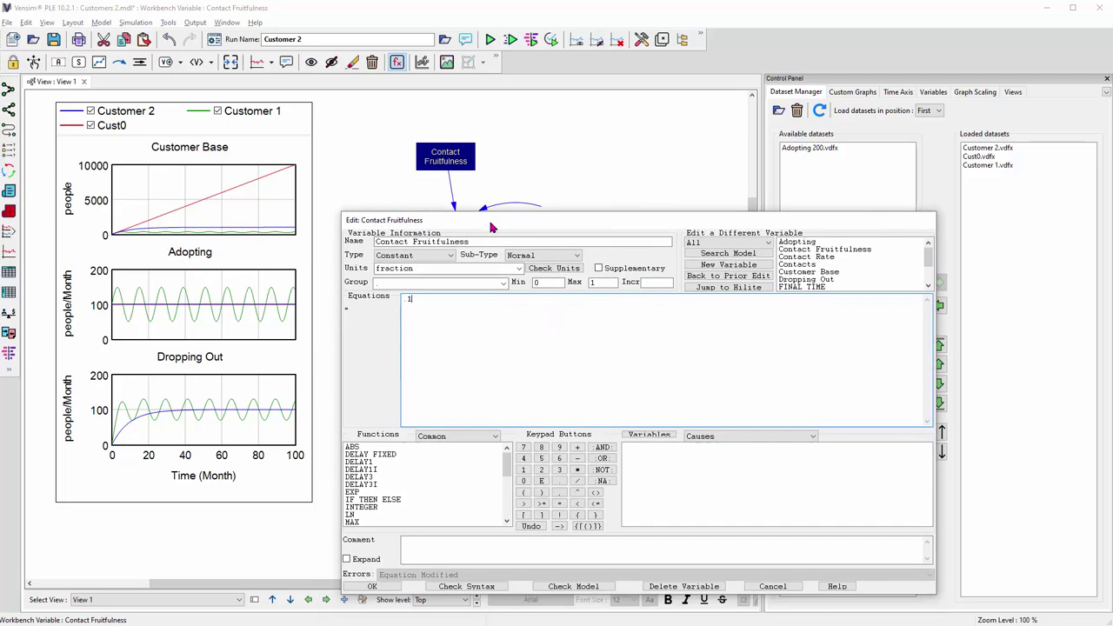
{"action": "left_click", "coordinate": [371, 586]}
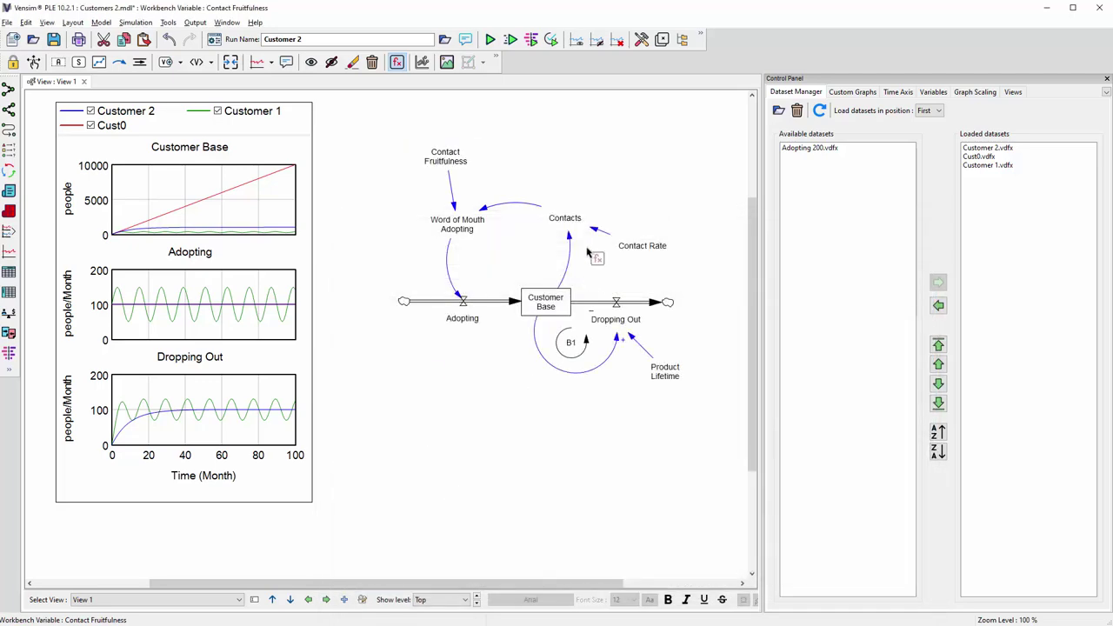
Step: Check the model's units and rerun the simulation, overwriting the Customer 2 dataset
{"action": "left_click", "coordinate": [8, 315]}
{"action": "left_click", "coordinate": [626, 318]}
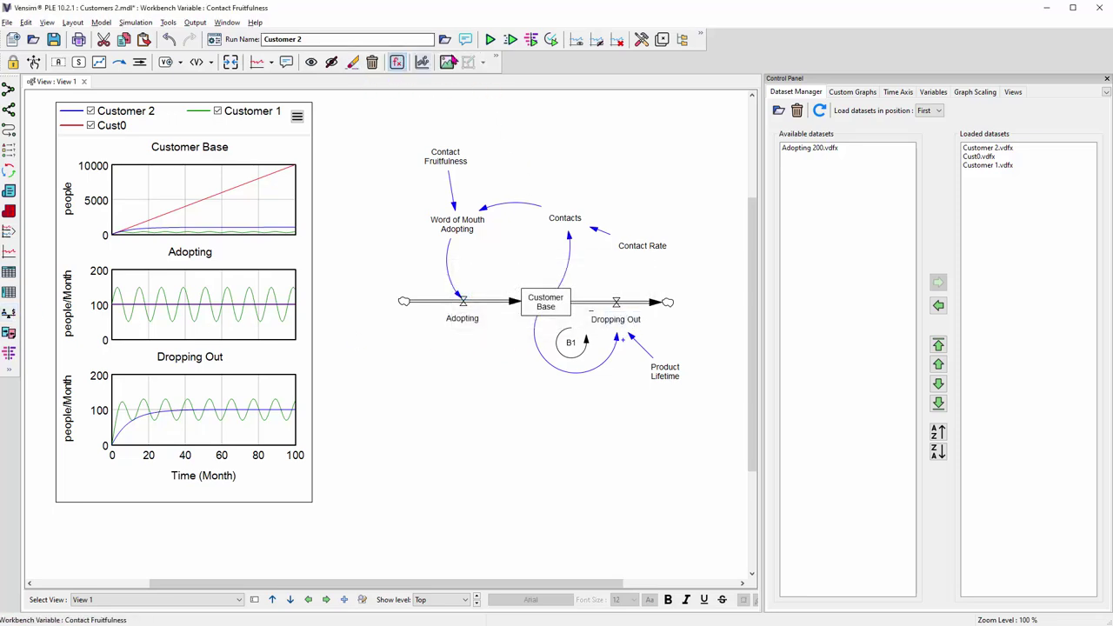
{"action": "left_click", "coordinate": [491, 41]}
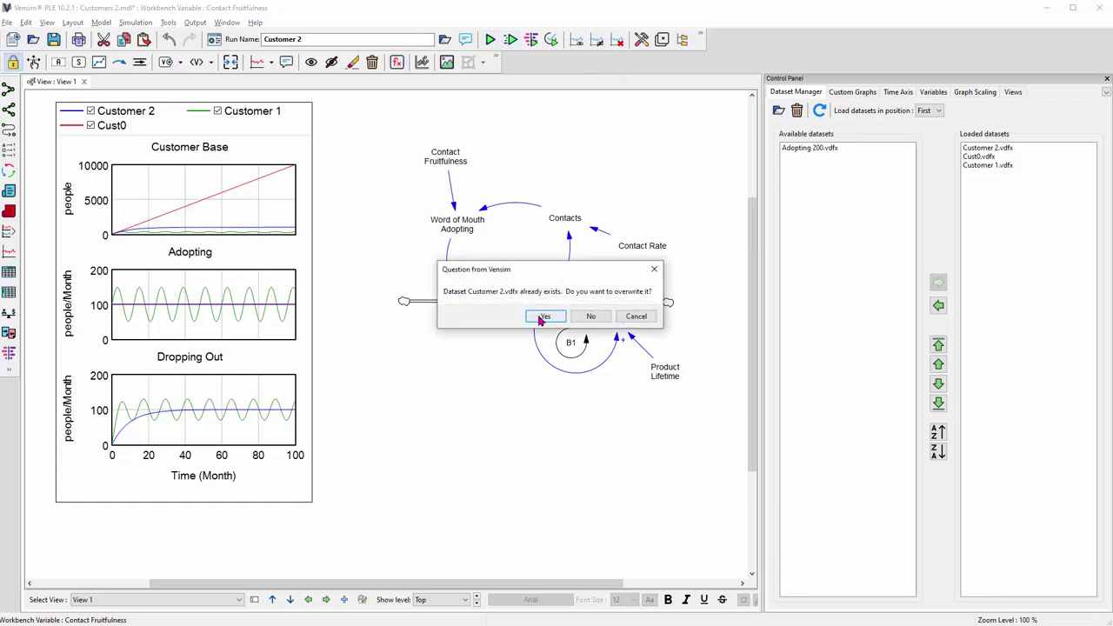
{"action": "left_click", "coordinate": [539, 317]}
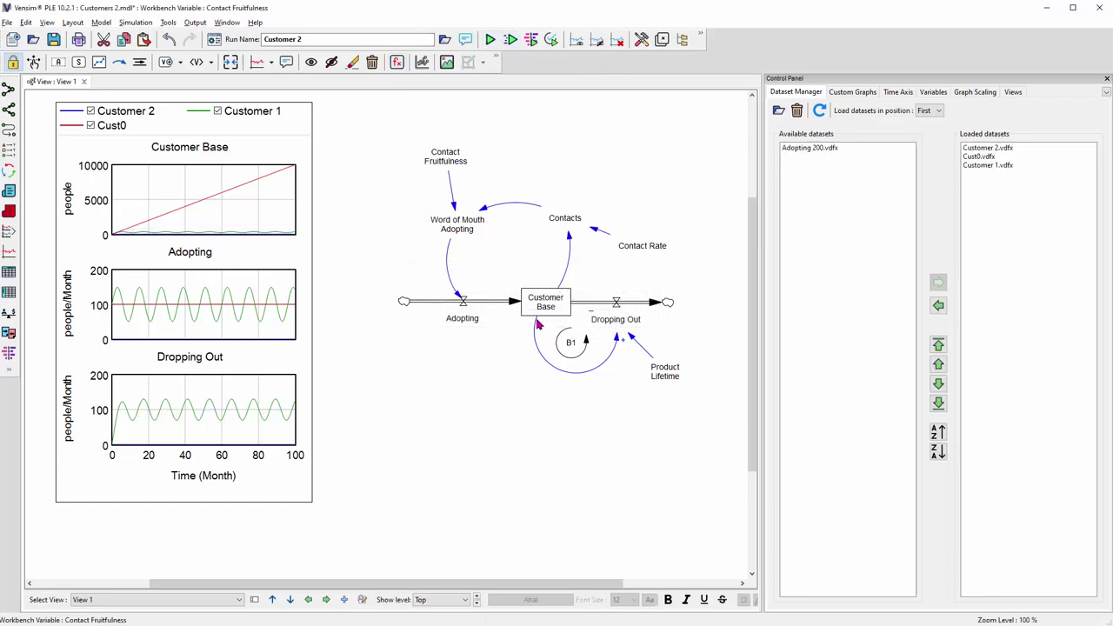
Step: Graph Customer Base over time, inspect the Customer 2 curve, and close the graph
{"action": "left_click", "coordinate": [546, 307]}
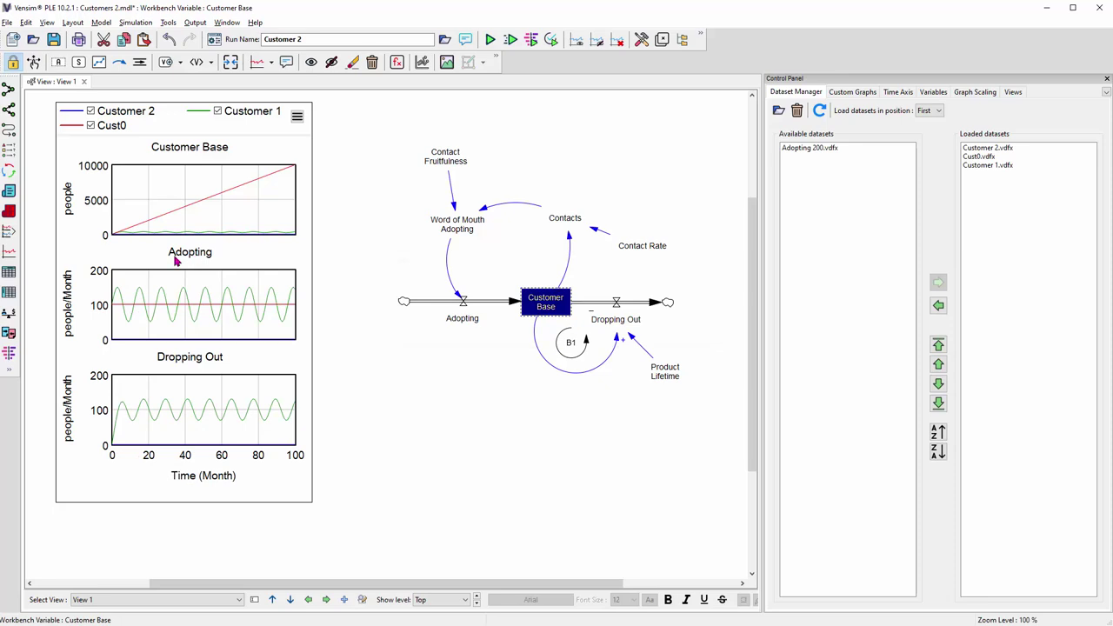
{"action": "left_click", "coordinate": [10, 252]}
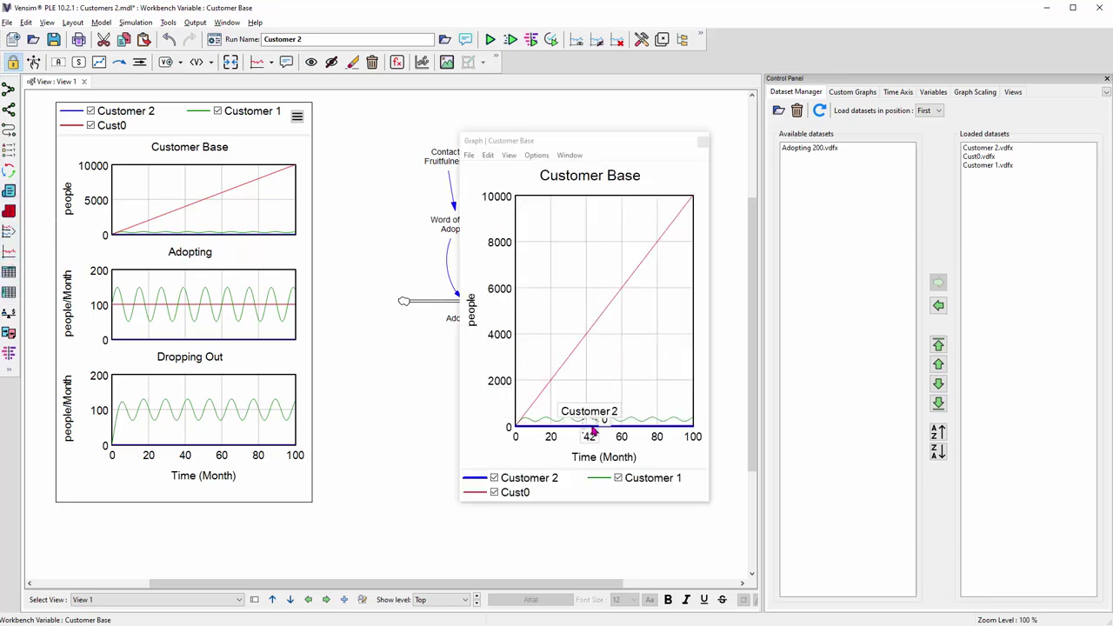
{"action": "mouse_move", "coordinate": [591, 431]}
{"action": "left_click", "coordinate": [703, 142]}
{"action": "mouse_move", "coordinate": [546, 315]}
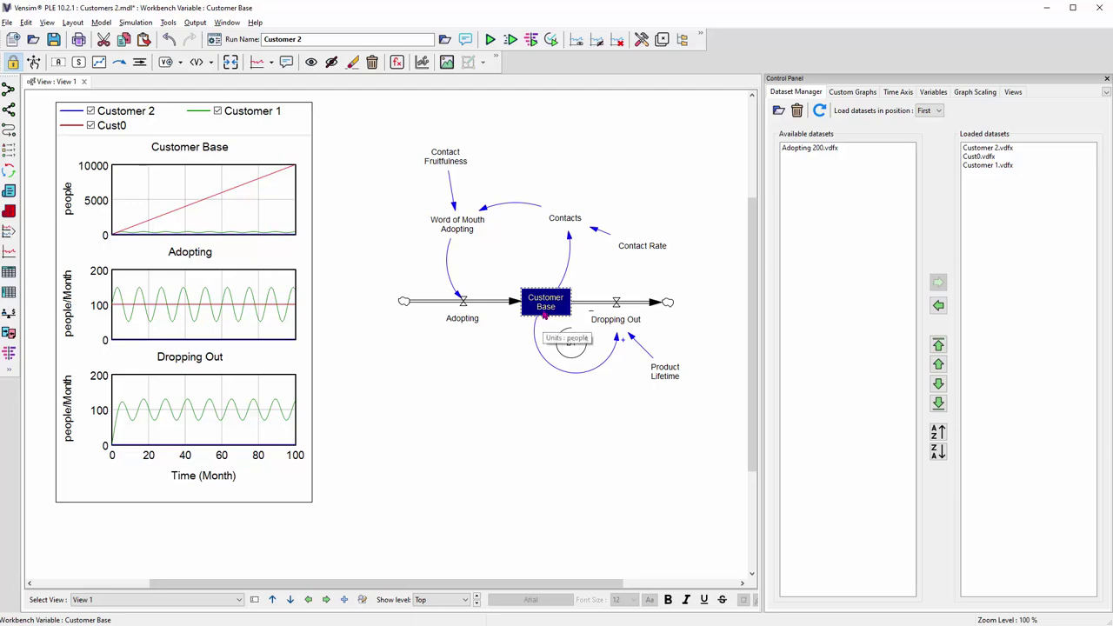
{"action": "mouse_move", "coordinate": [567, 222]}
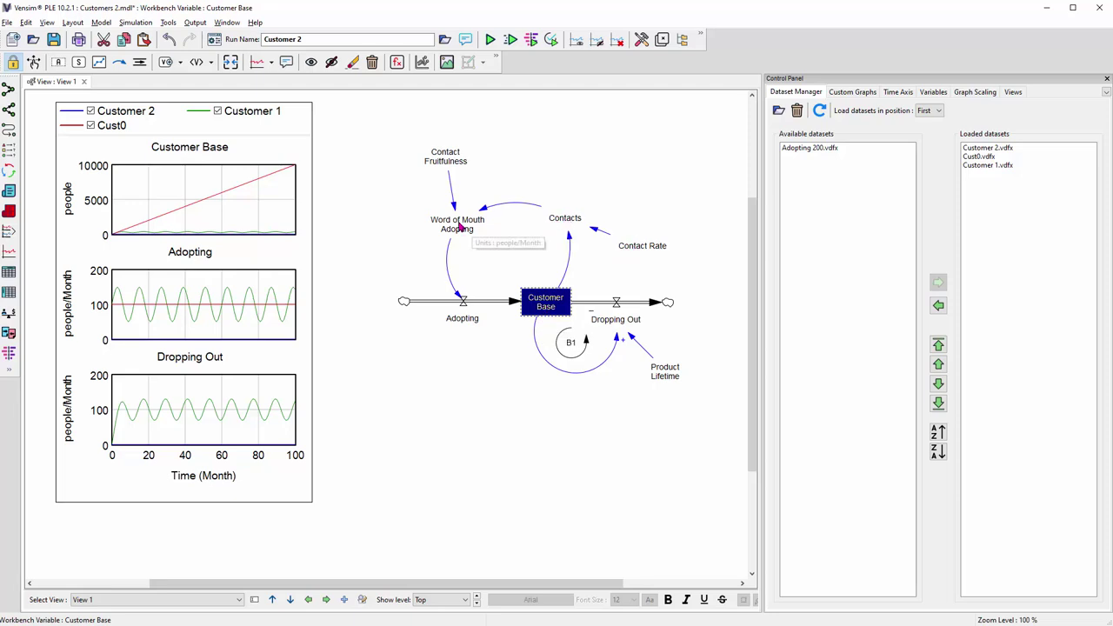
{"action": "mouse_move", "coordinate": [613, 324]}
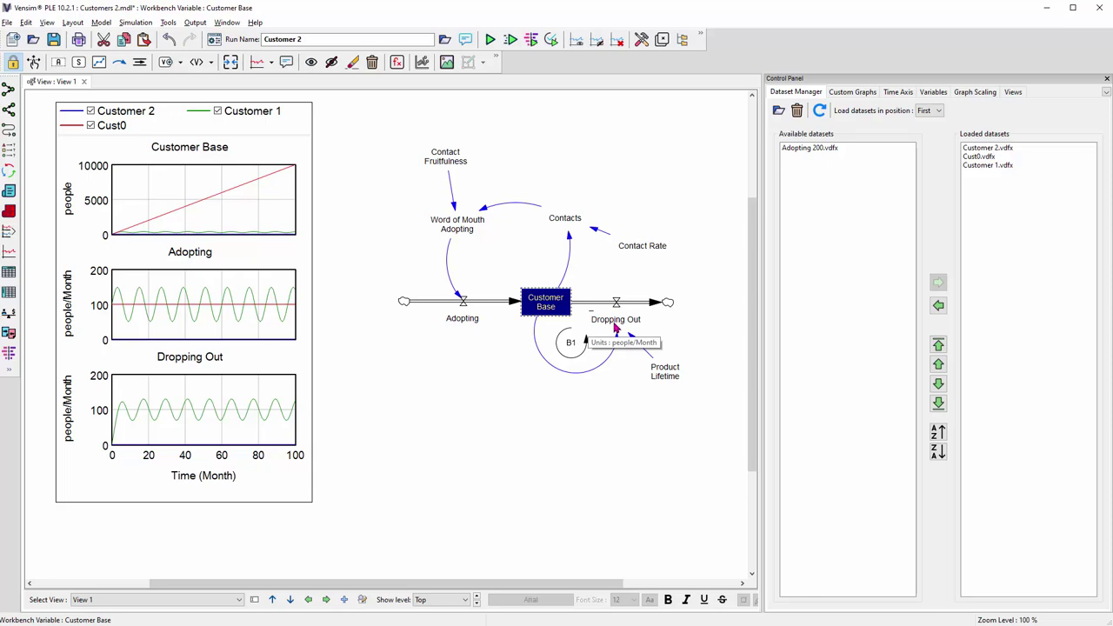
{"action": "left_click", "coordinate": [521, 474]}
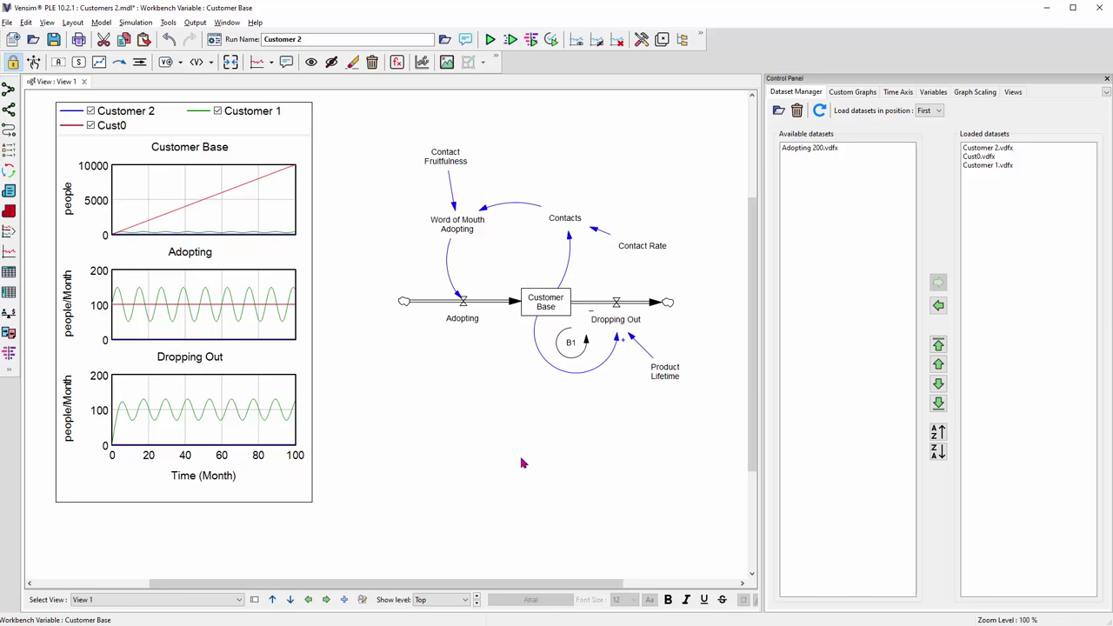
{"action": "left_click", "coordinate": [555, 307]}
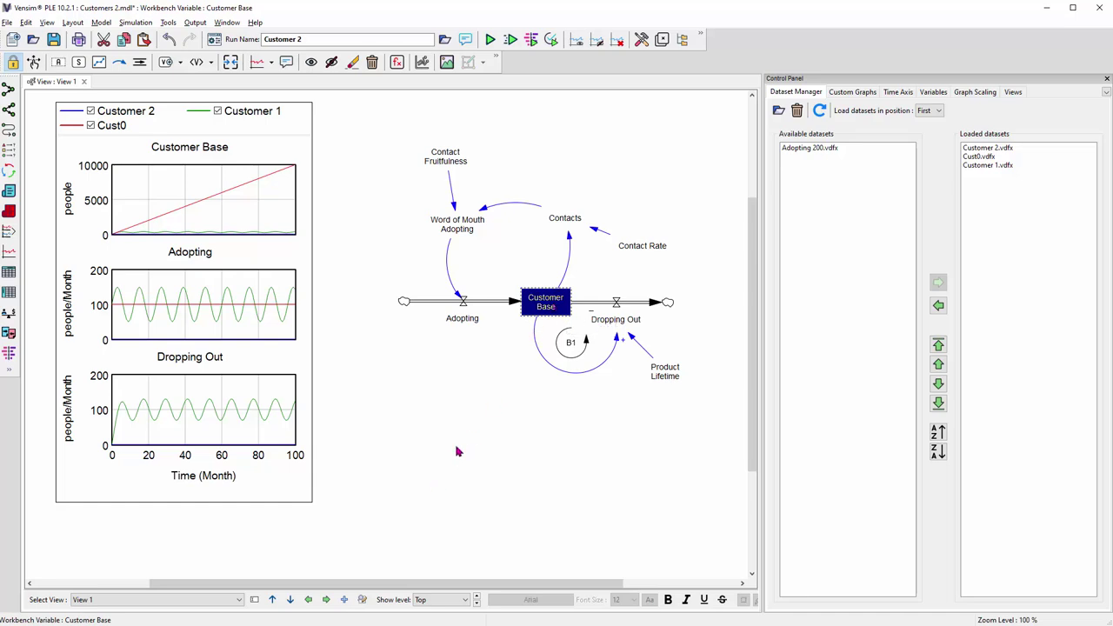
{"action": "left_click", "coordinate": [485, 412]}
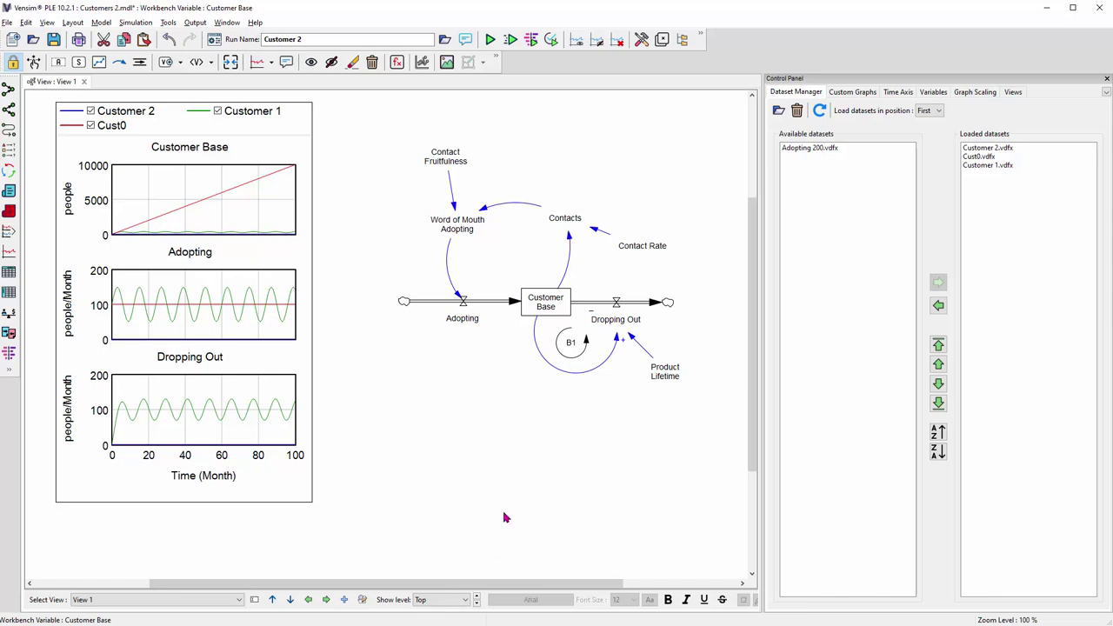
Step: Switch to the Vensim DSS window containing the Customer base B.mdl model
{"action": "key", "text": "alt+Tab"}
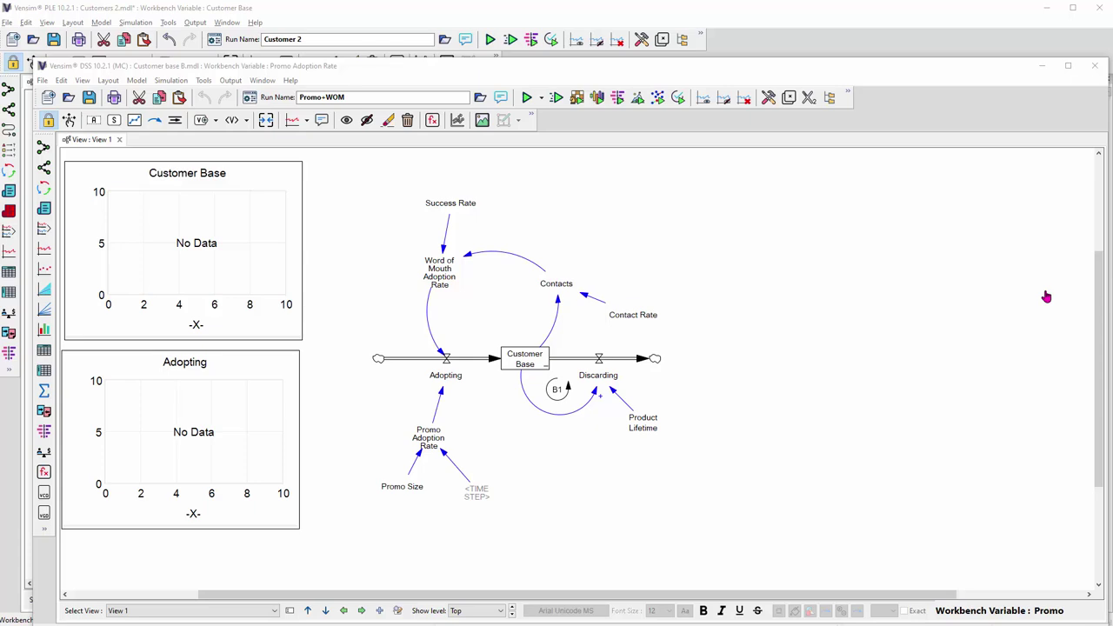